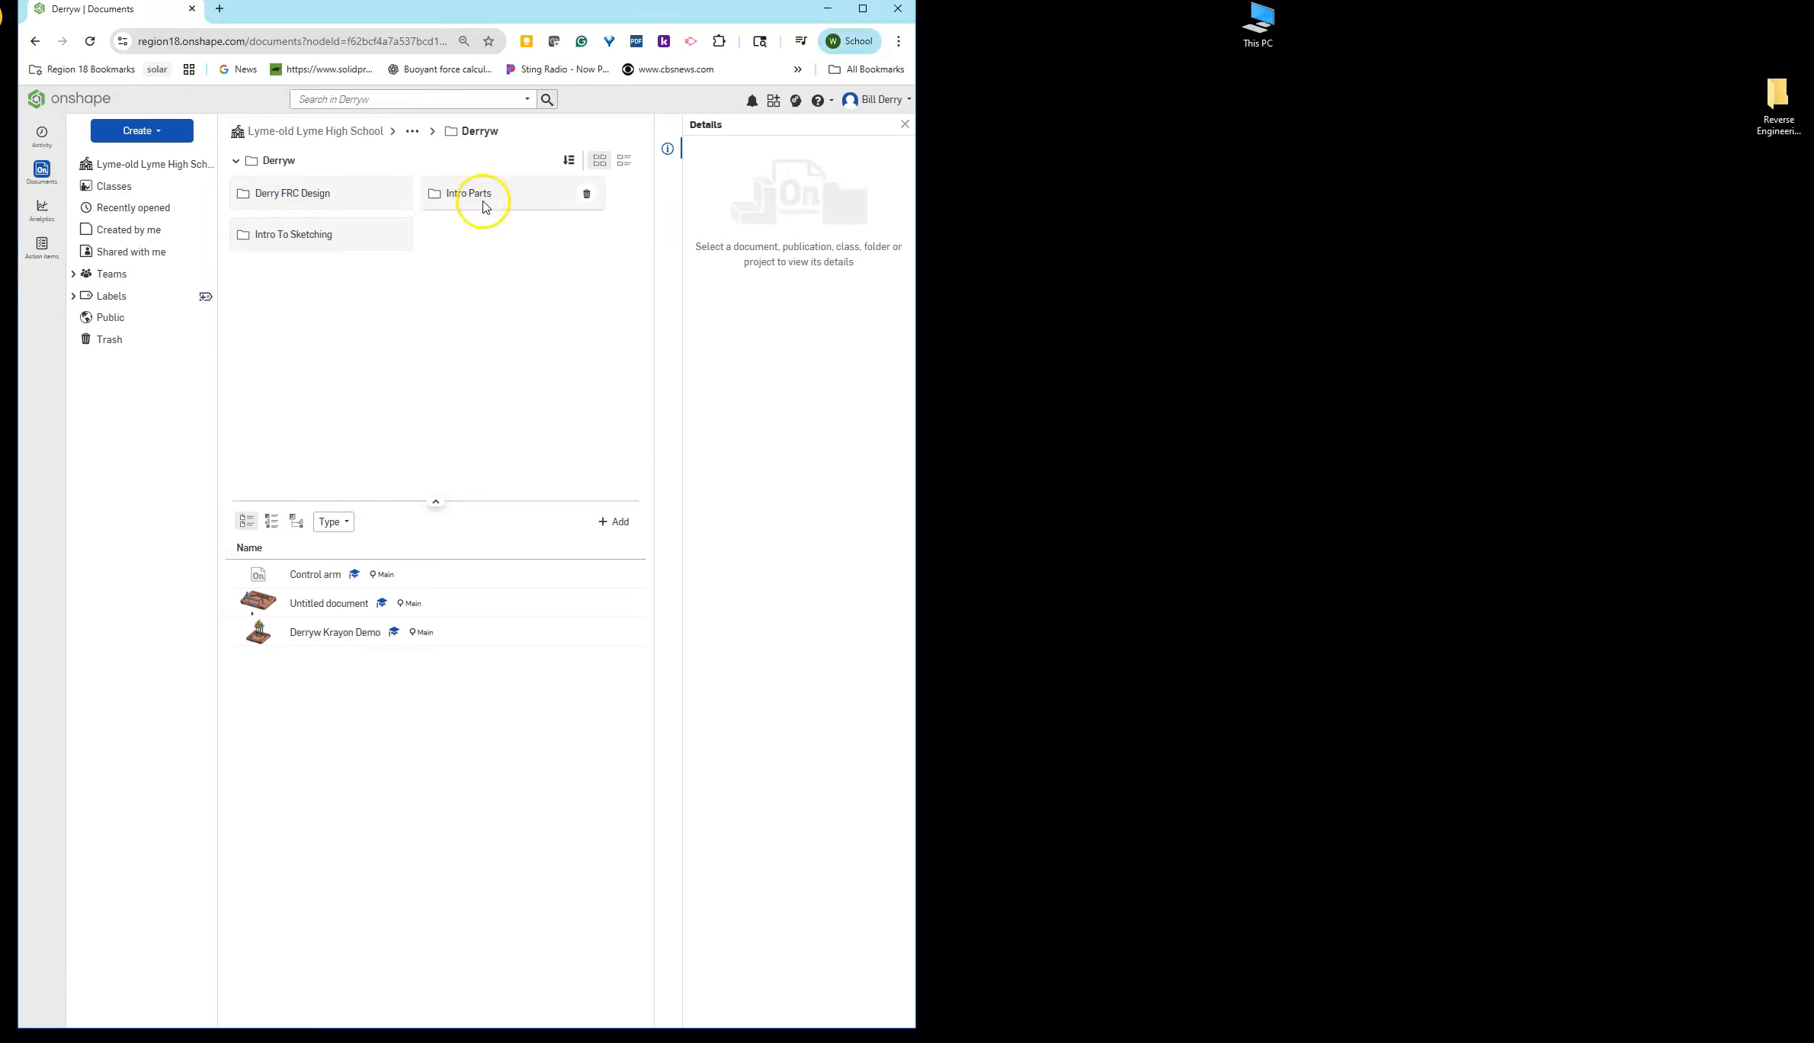
# - Open the Intro Parts folder and launch the Onshape Learning Center in a new browser tab
pyautogui.doubleClick(477, 192)
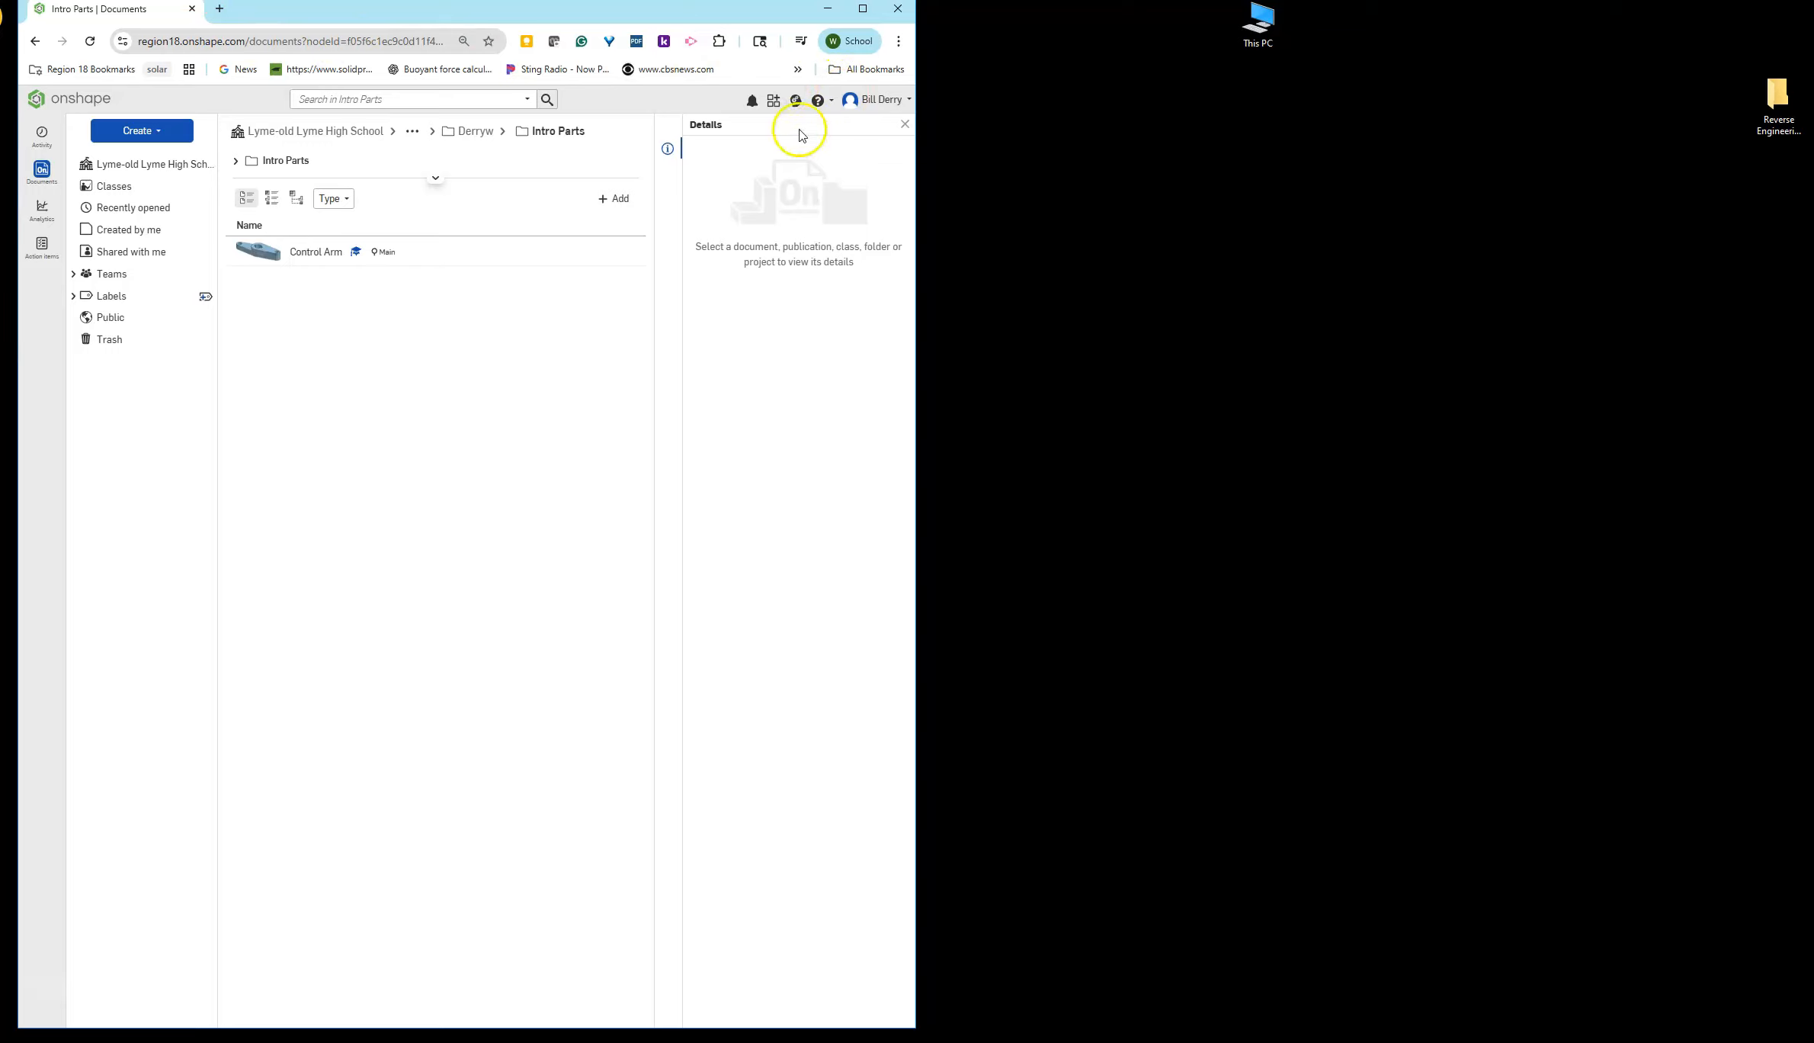
pyautogui.click(795, 102)
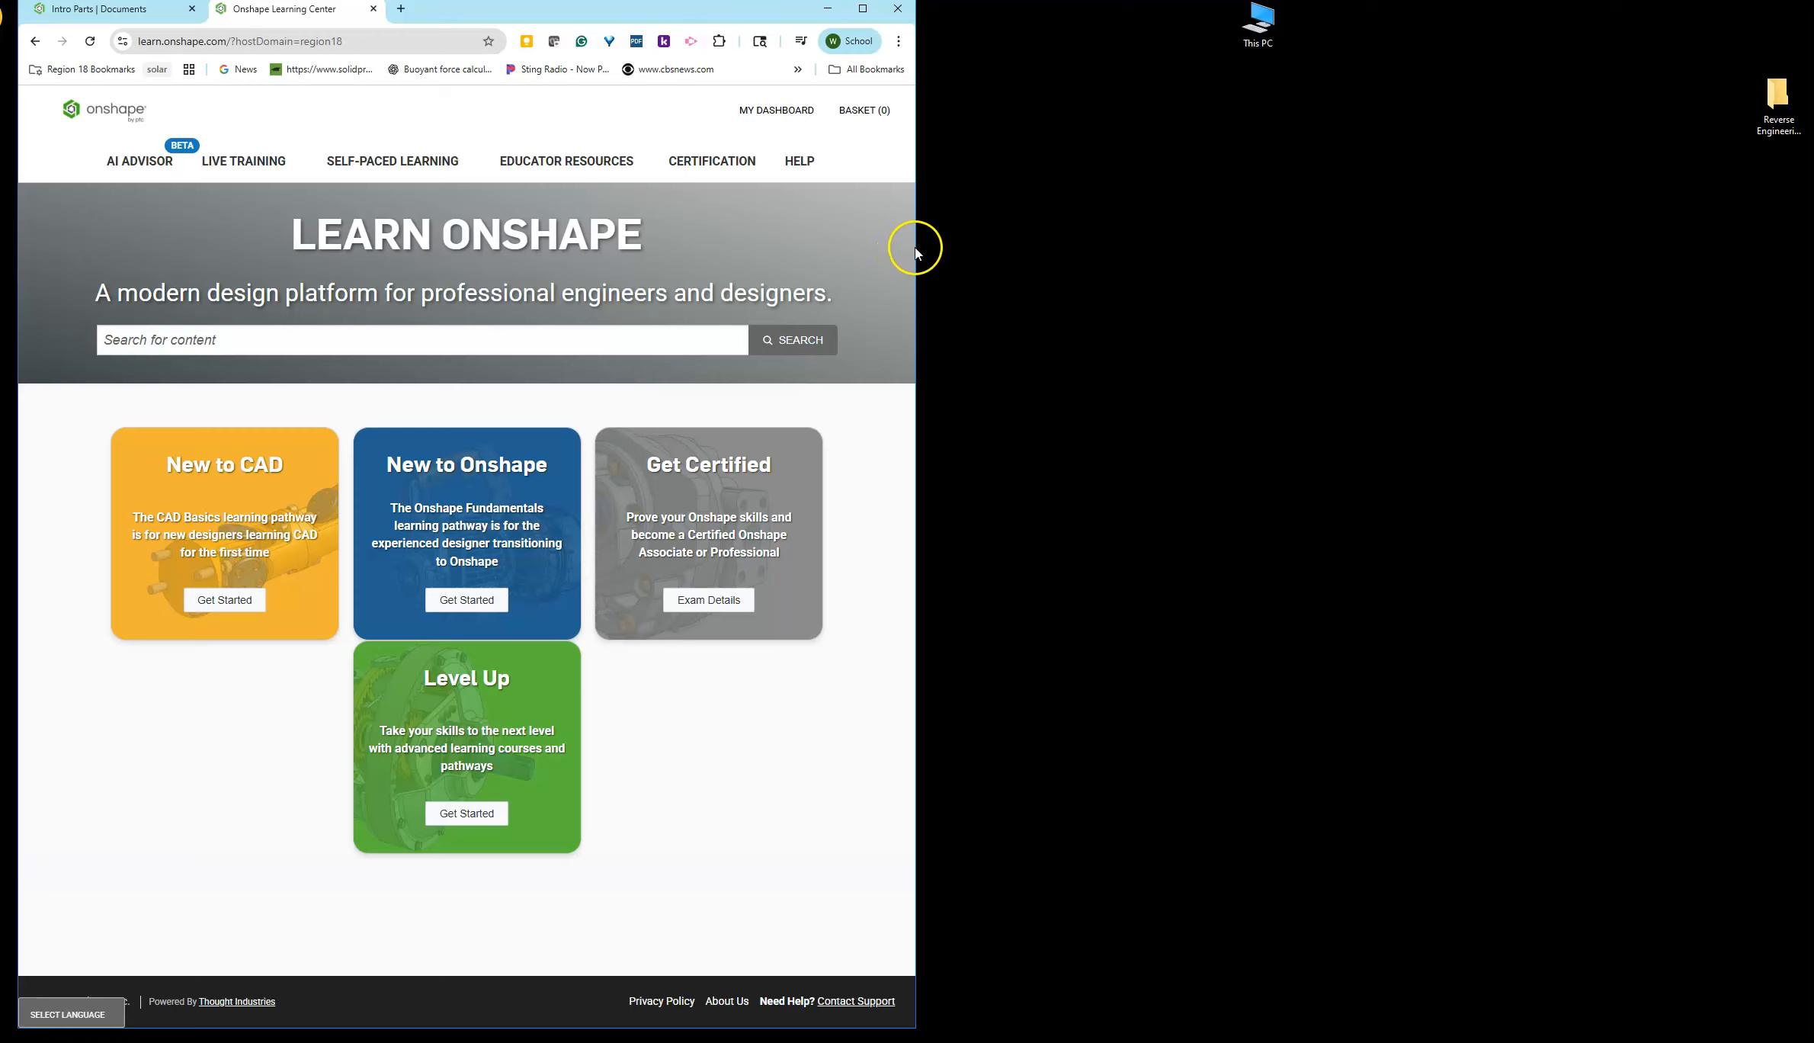
pyautogui.moveTo(916, 246); pyautogui.dragTo(1757, 286)
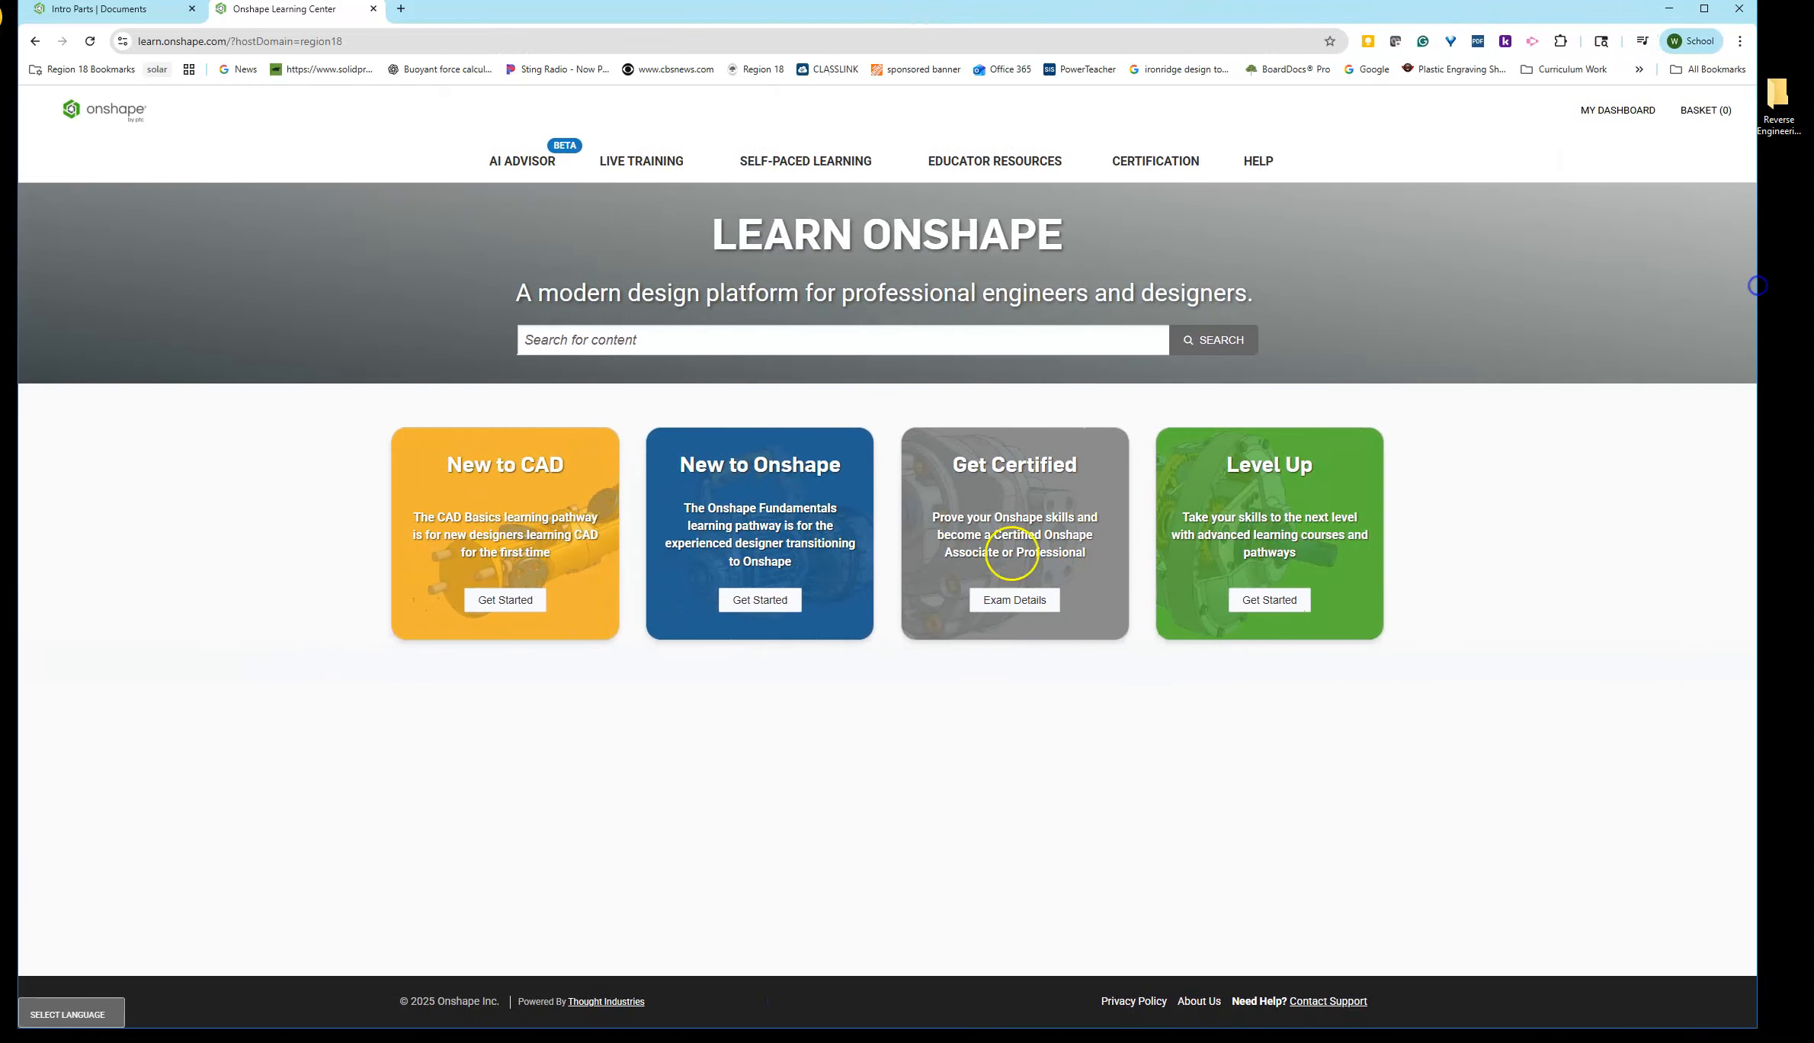
# - Start the New to Onshape learning path and continue the Introduction to Part Studios course
pyautogui.click(753, 598)
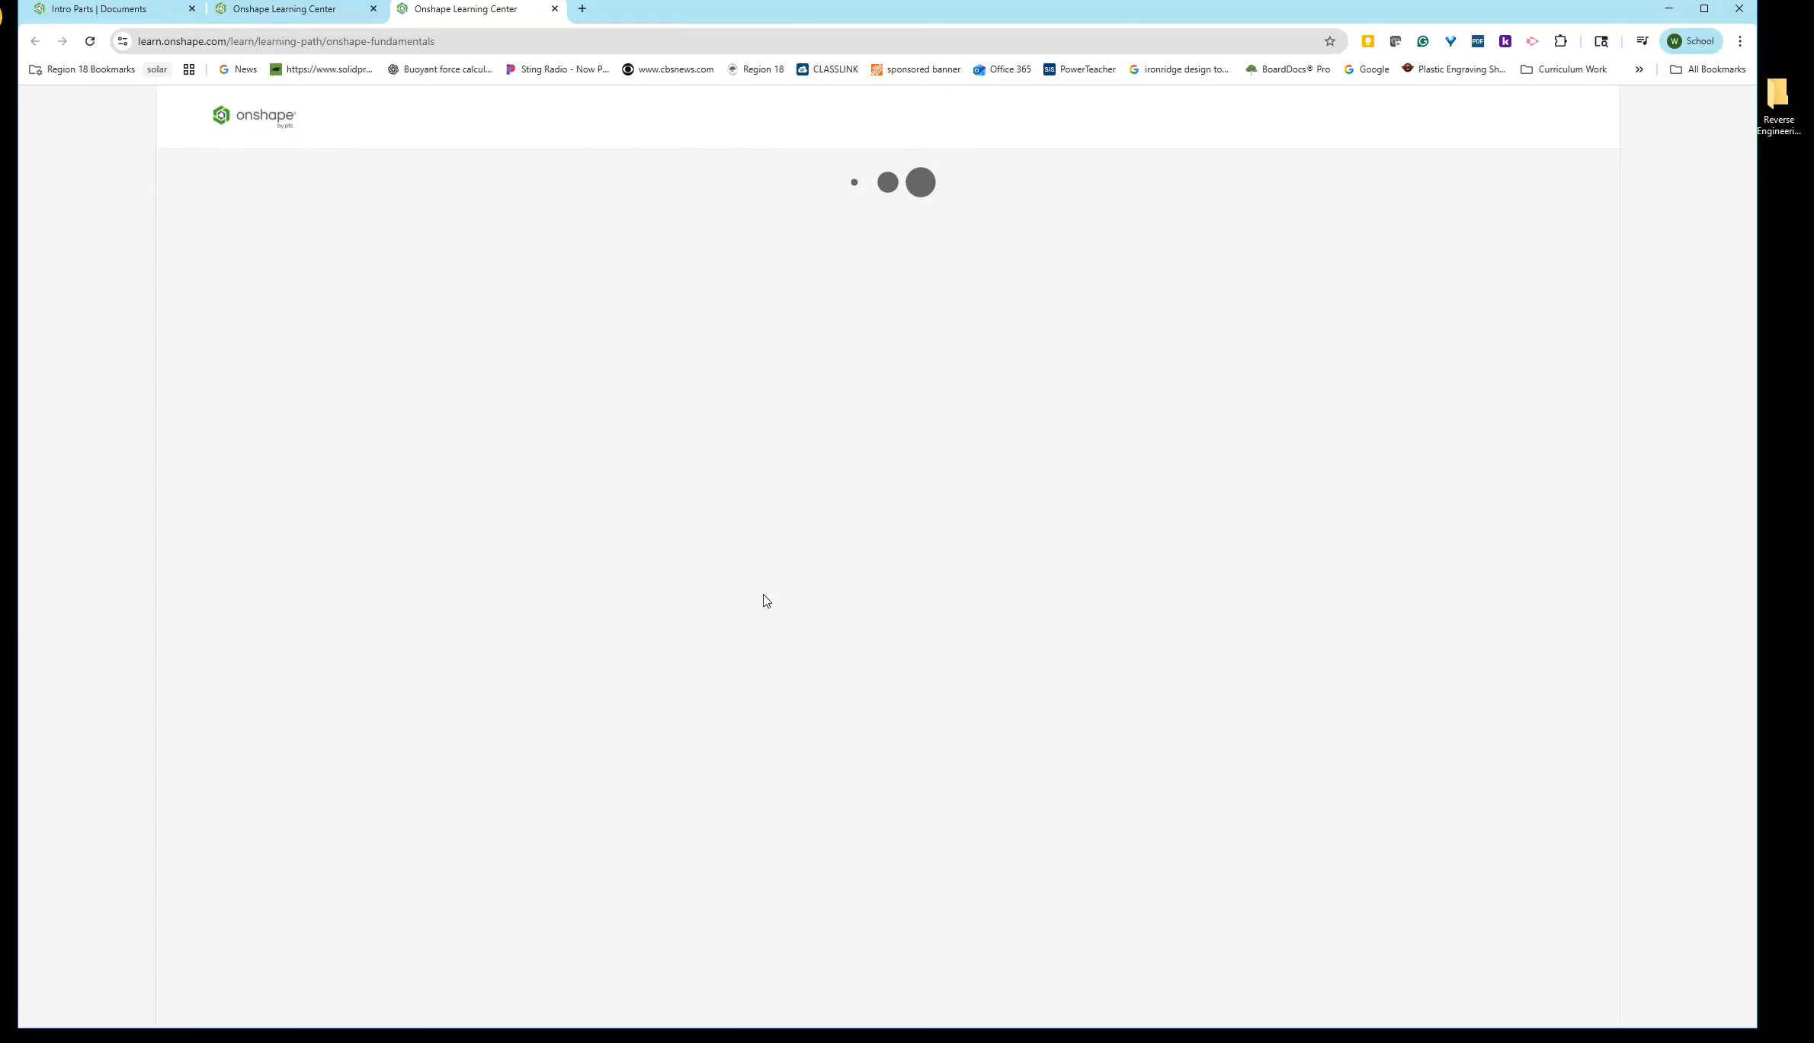
pyautogui.scroll(-20, 804, 622)
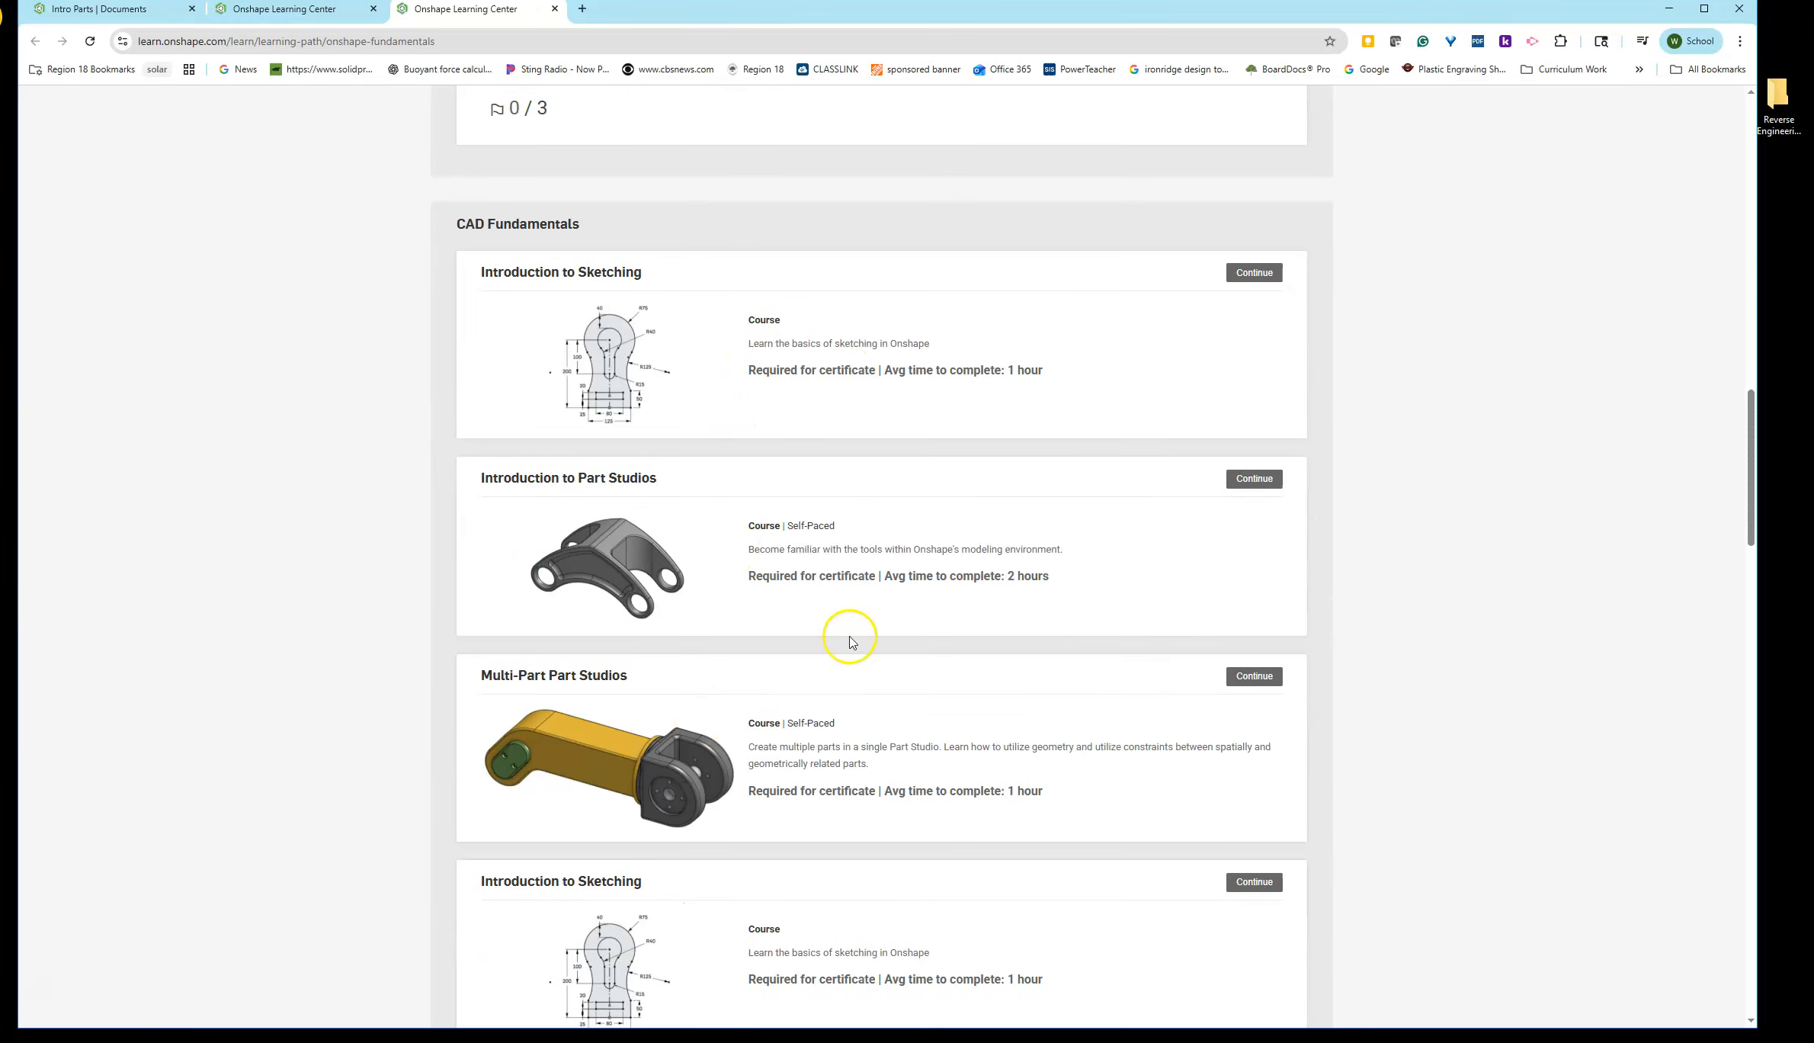
pyautogui.click(1256, 481)
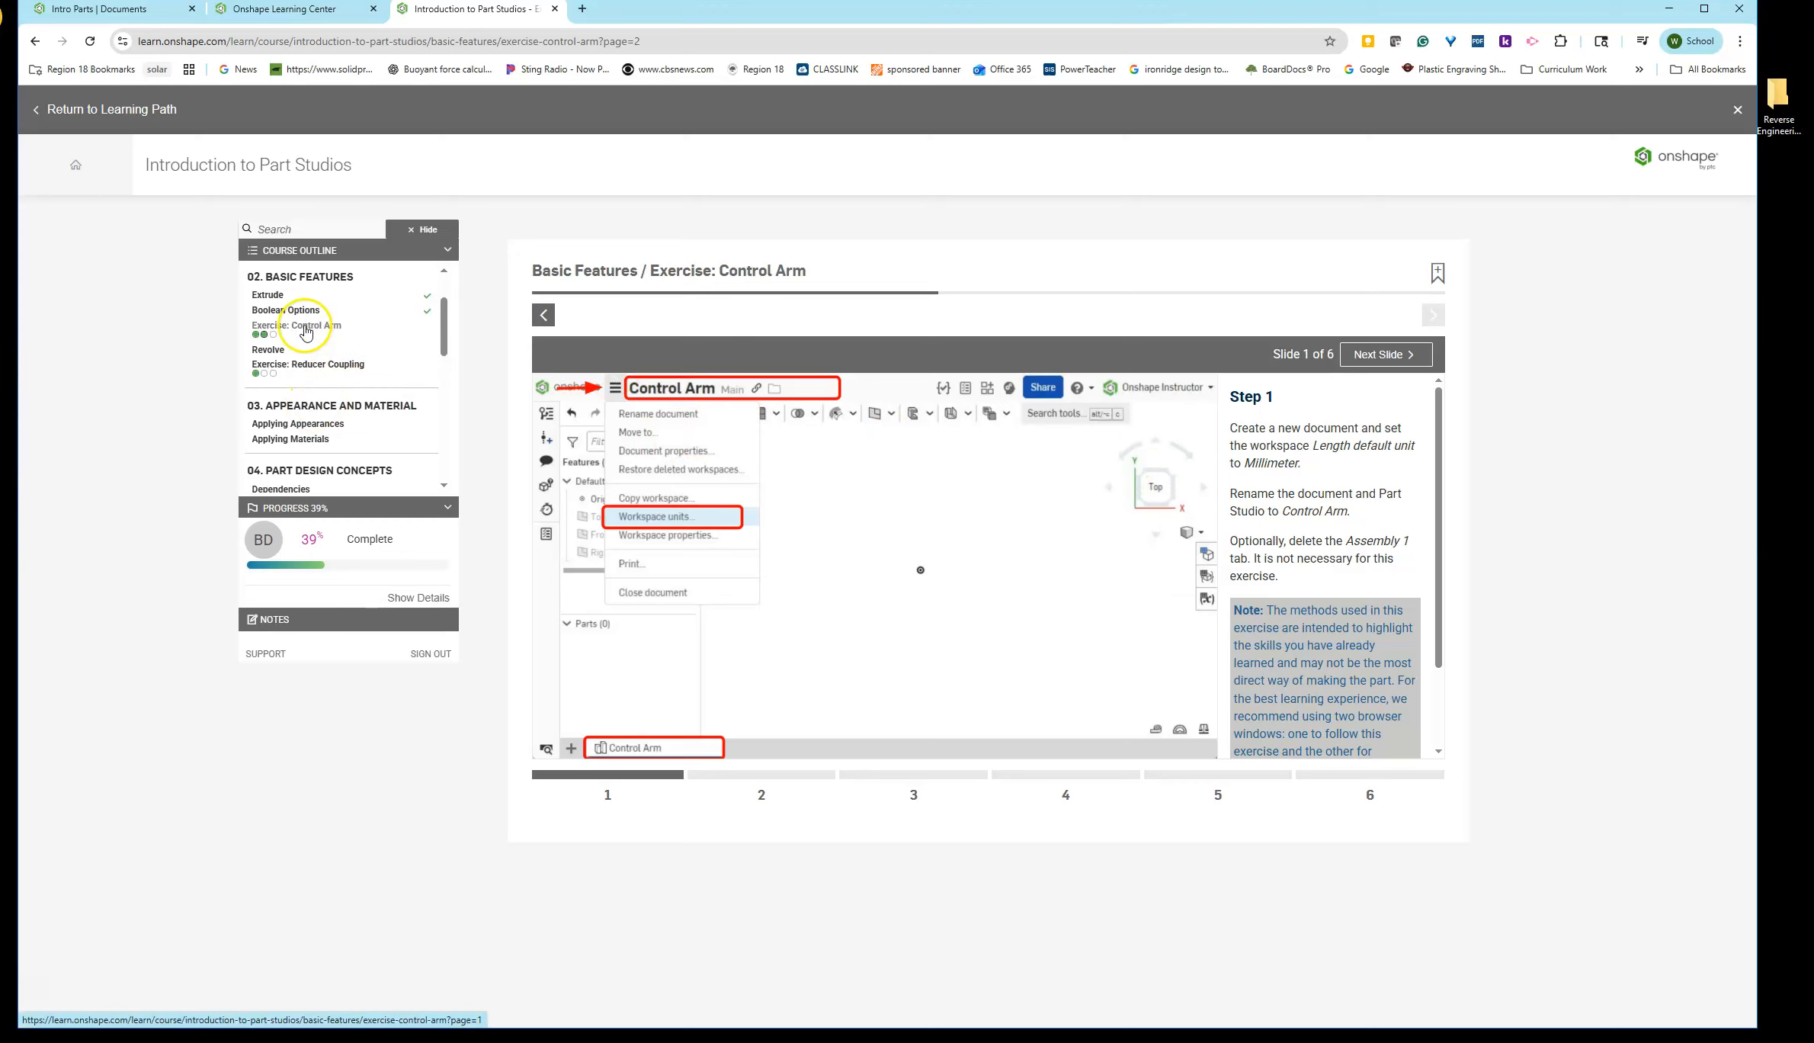
# - Open the Exercise: Control Arm lesson and page through its instruction slides
pyautogui.click(335, 329)
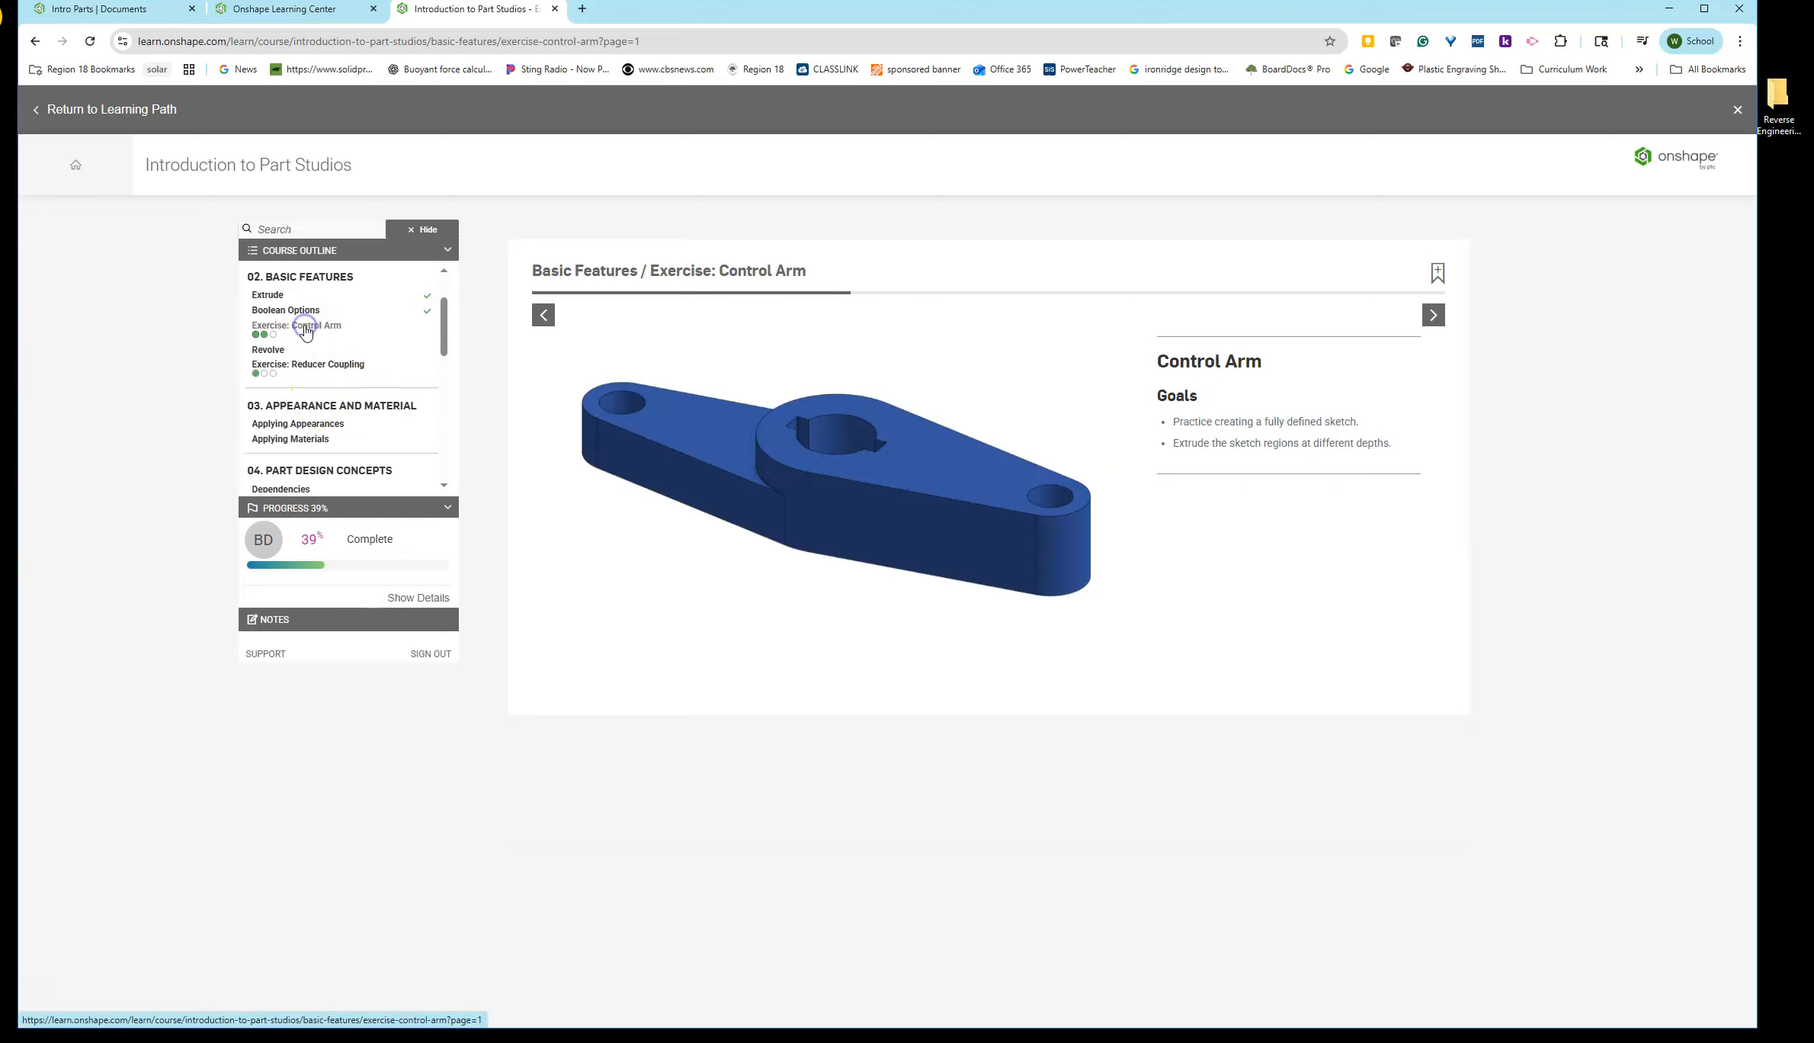
pyautogui.click(1436, 316)
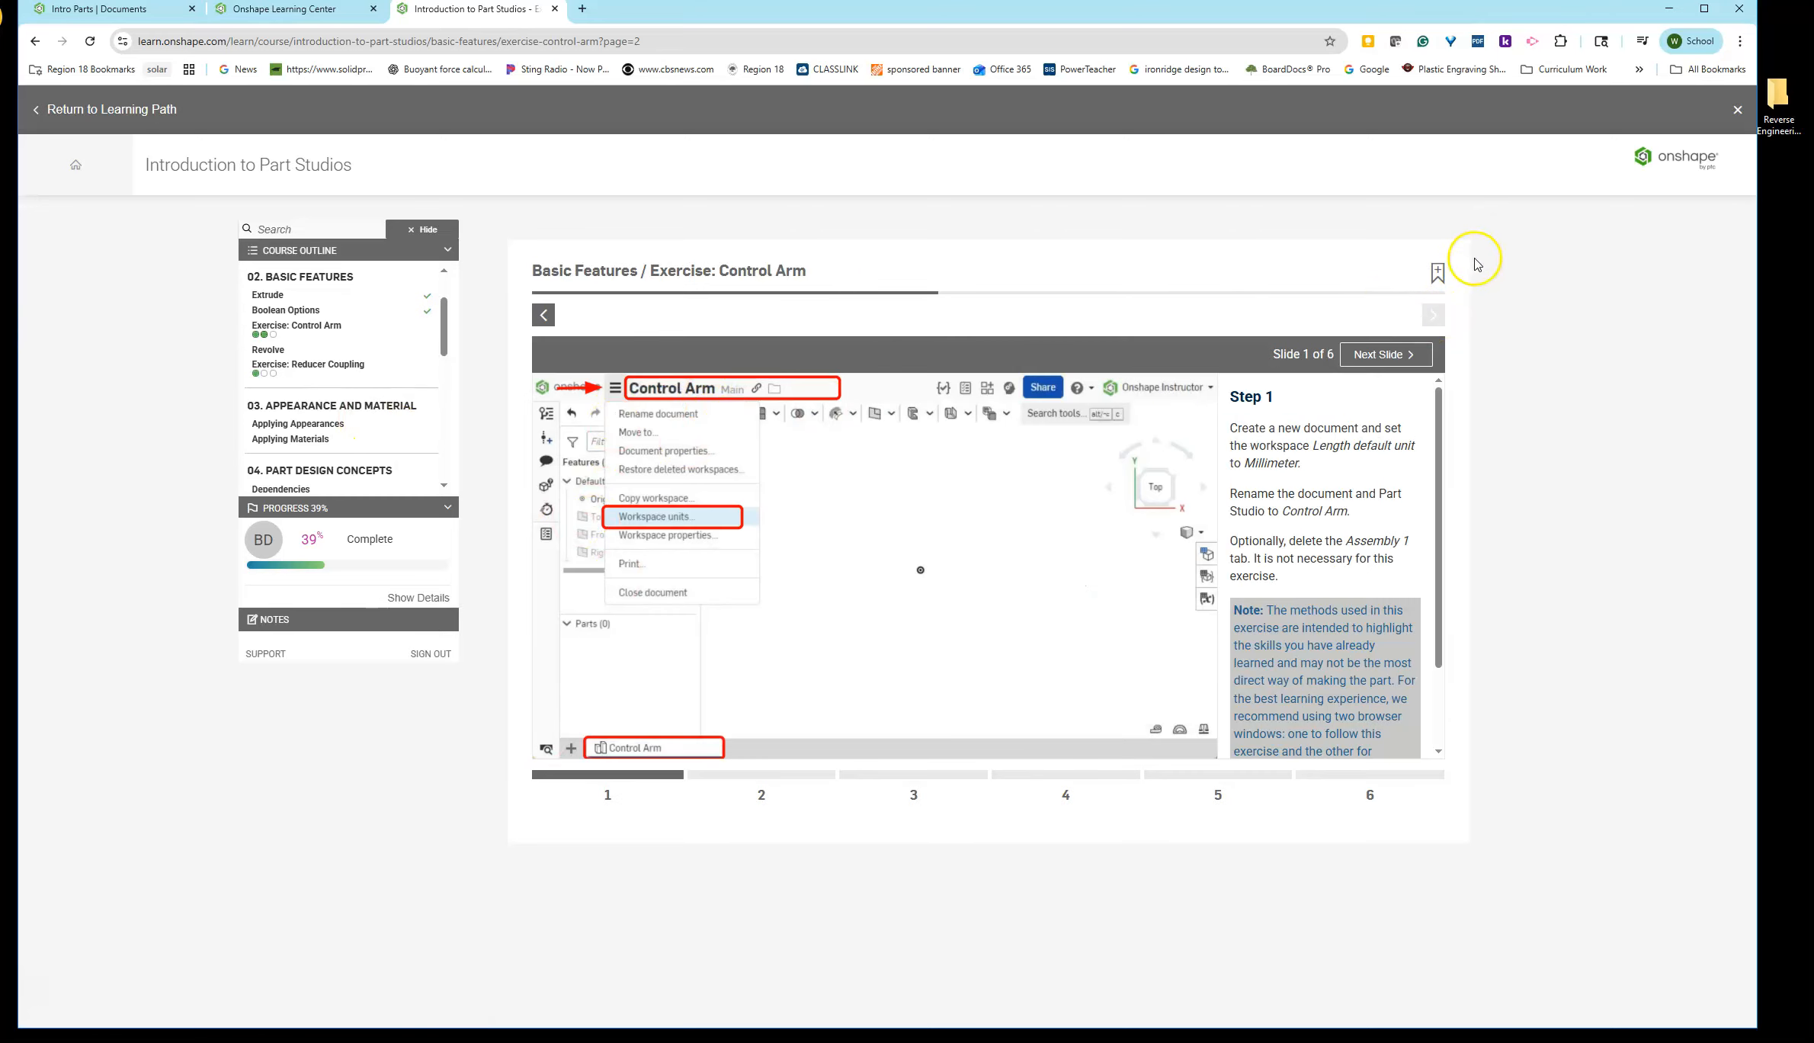
pyautogui.click(1406, 354)
pyautogui.click(1407, 354)
pyautogui.click(1407, 355)
pyautogui.click(1407, 354)
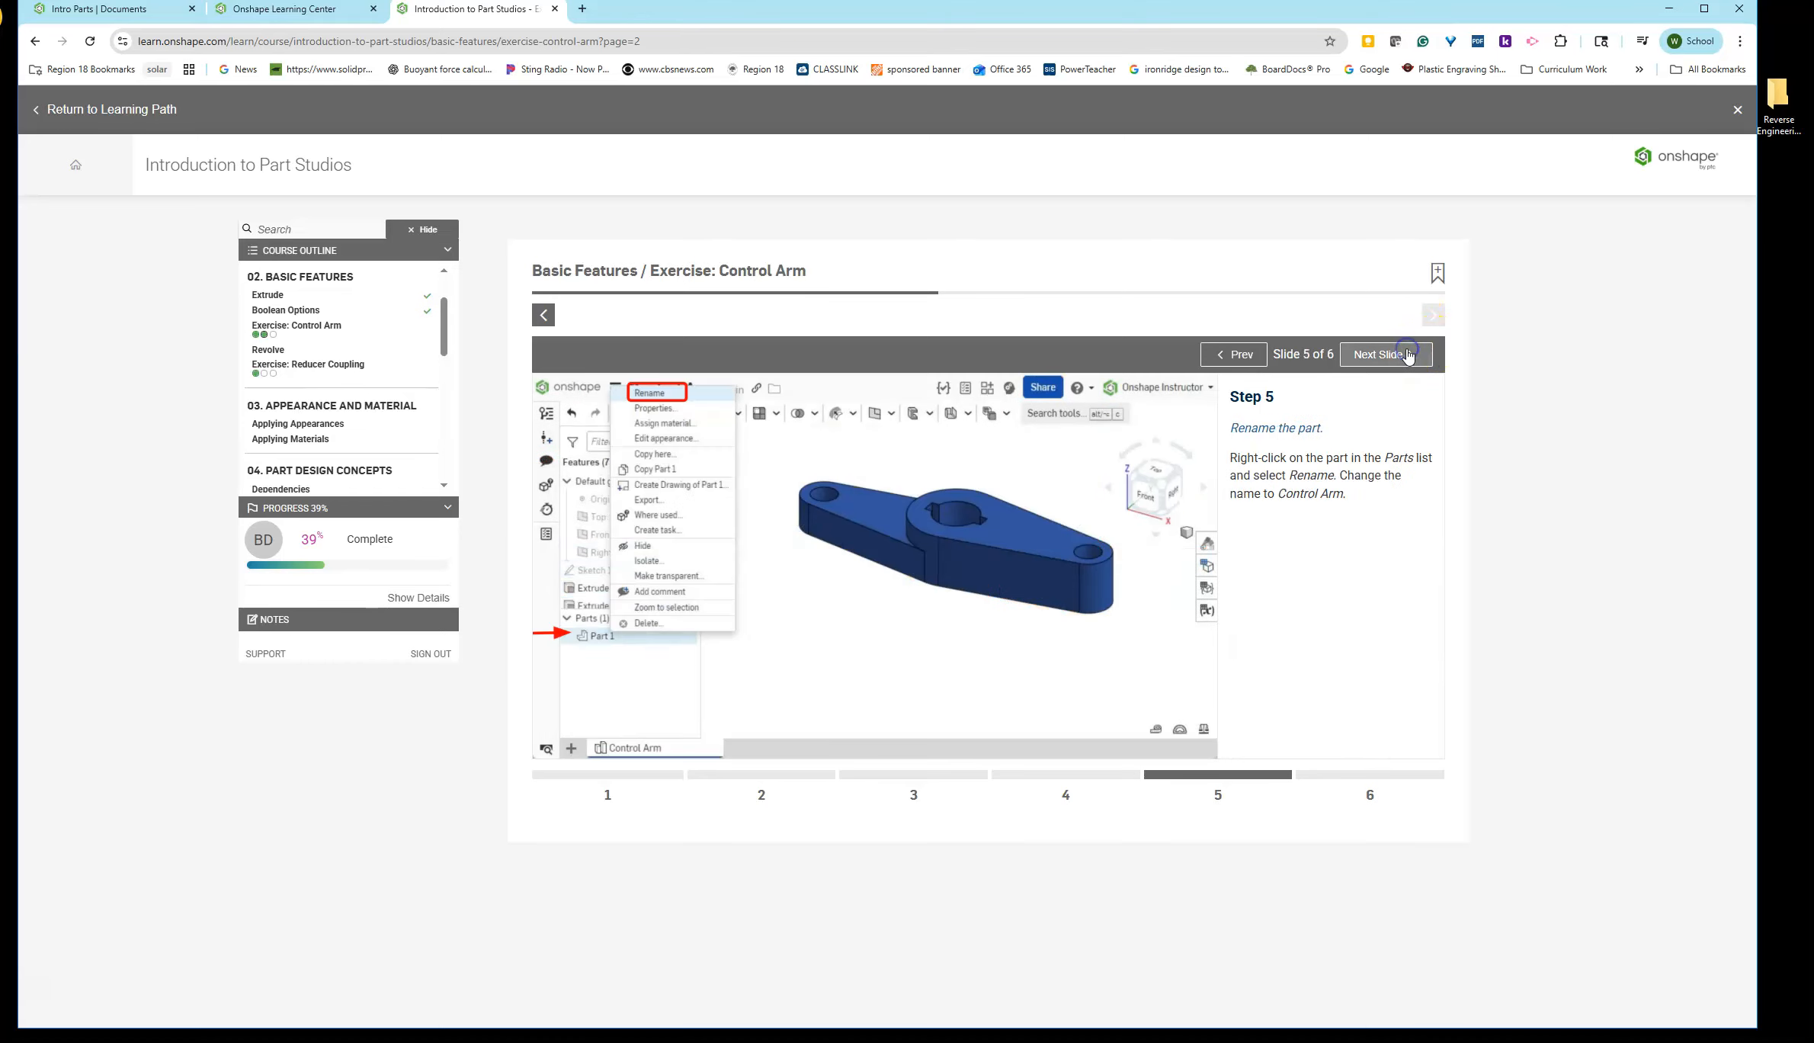
pyautogui.click(1407, 354)
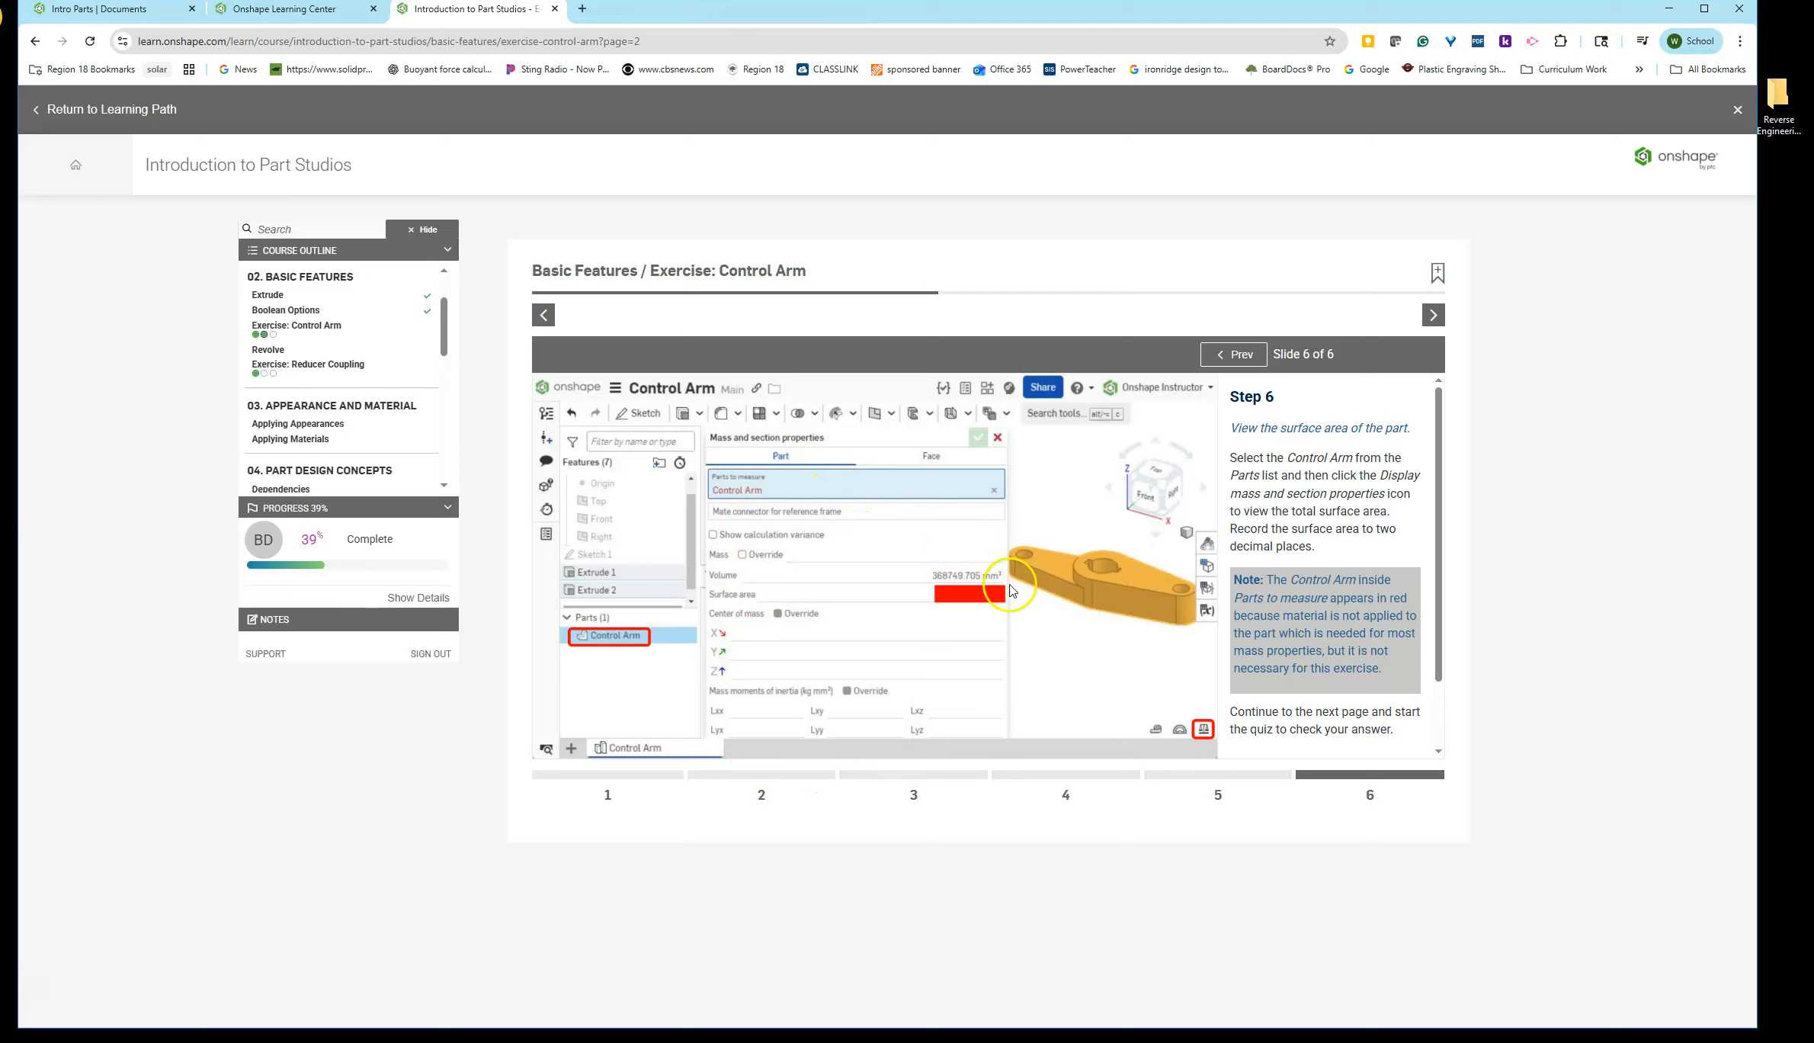
# - Begin the Control Arm self-check and advance to the next lesson
pyautogui.click(1432, 315)
pyautogui.click(945, 593)
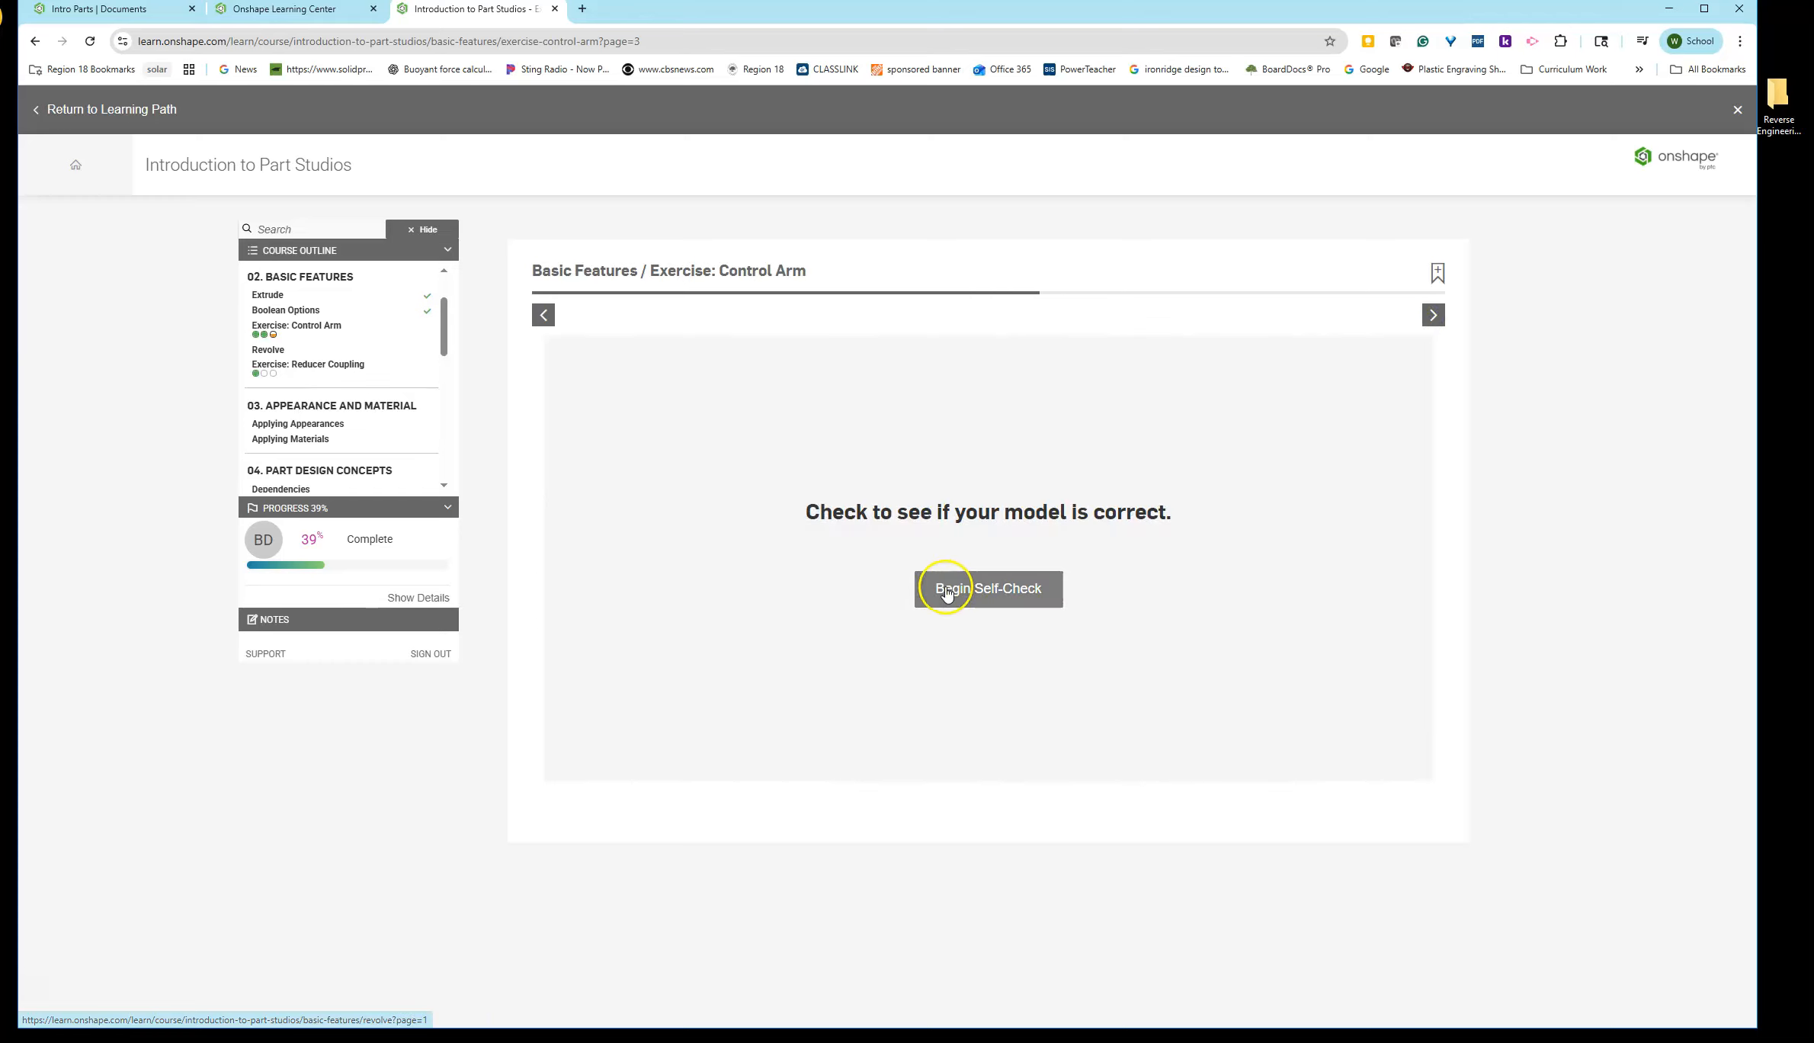
pyautogui.click(1003, 595)
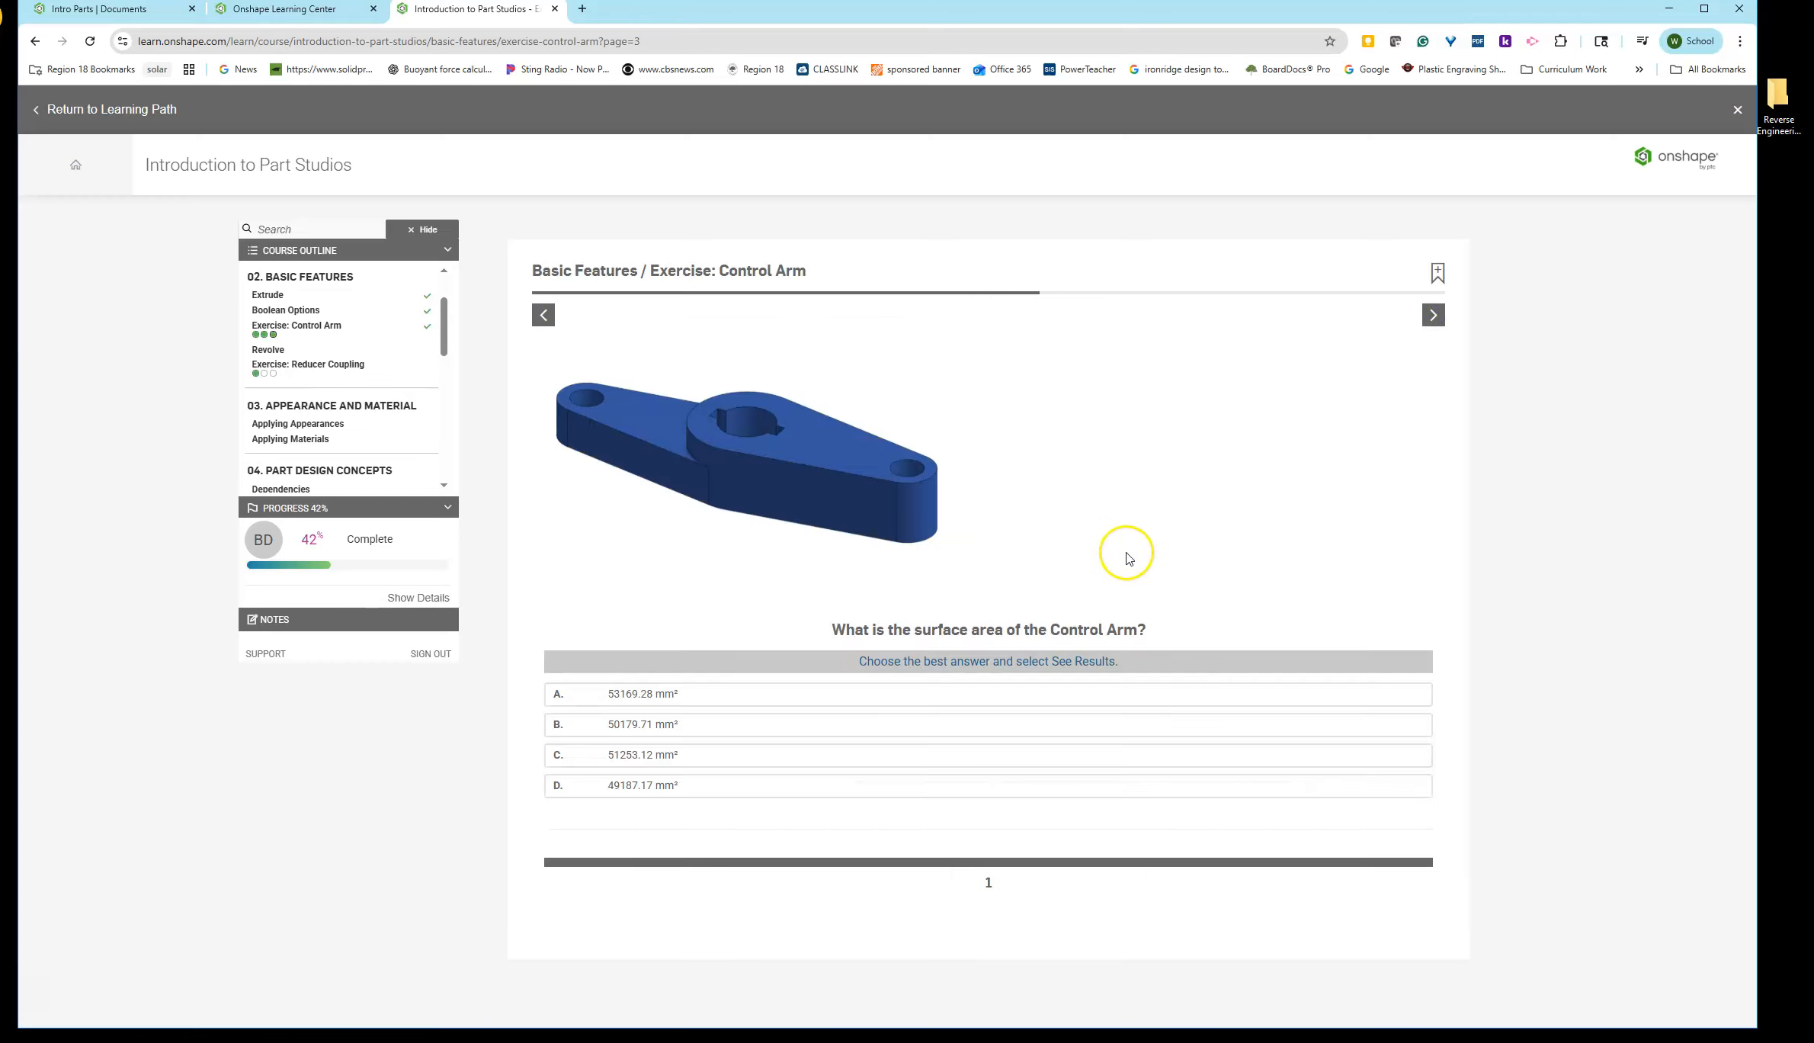
pyautogui.click(1436, 313)
# - Watch the Revolve lesson video, jumping to different points along its timeline
pyautogui.scroll(-2, 1083, 610)
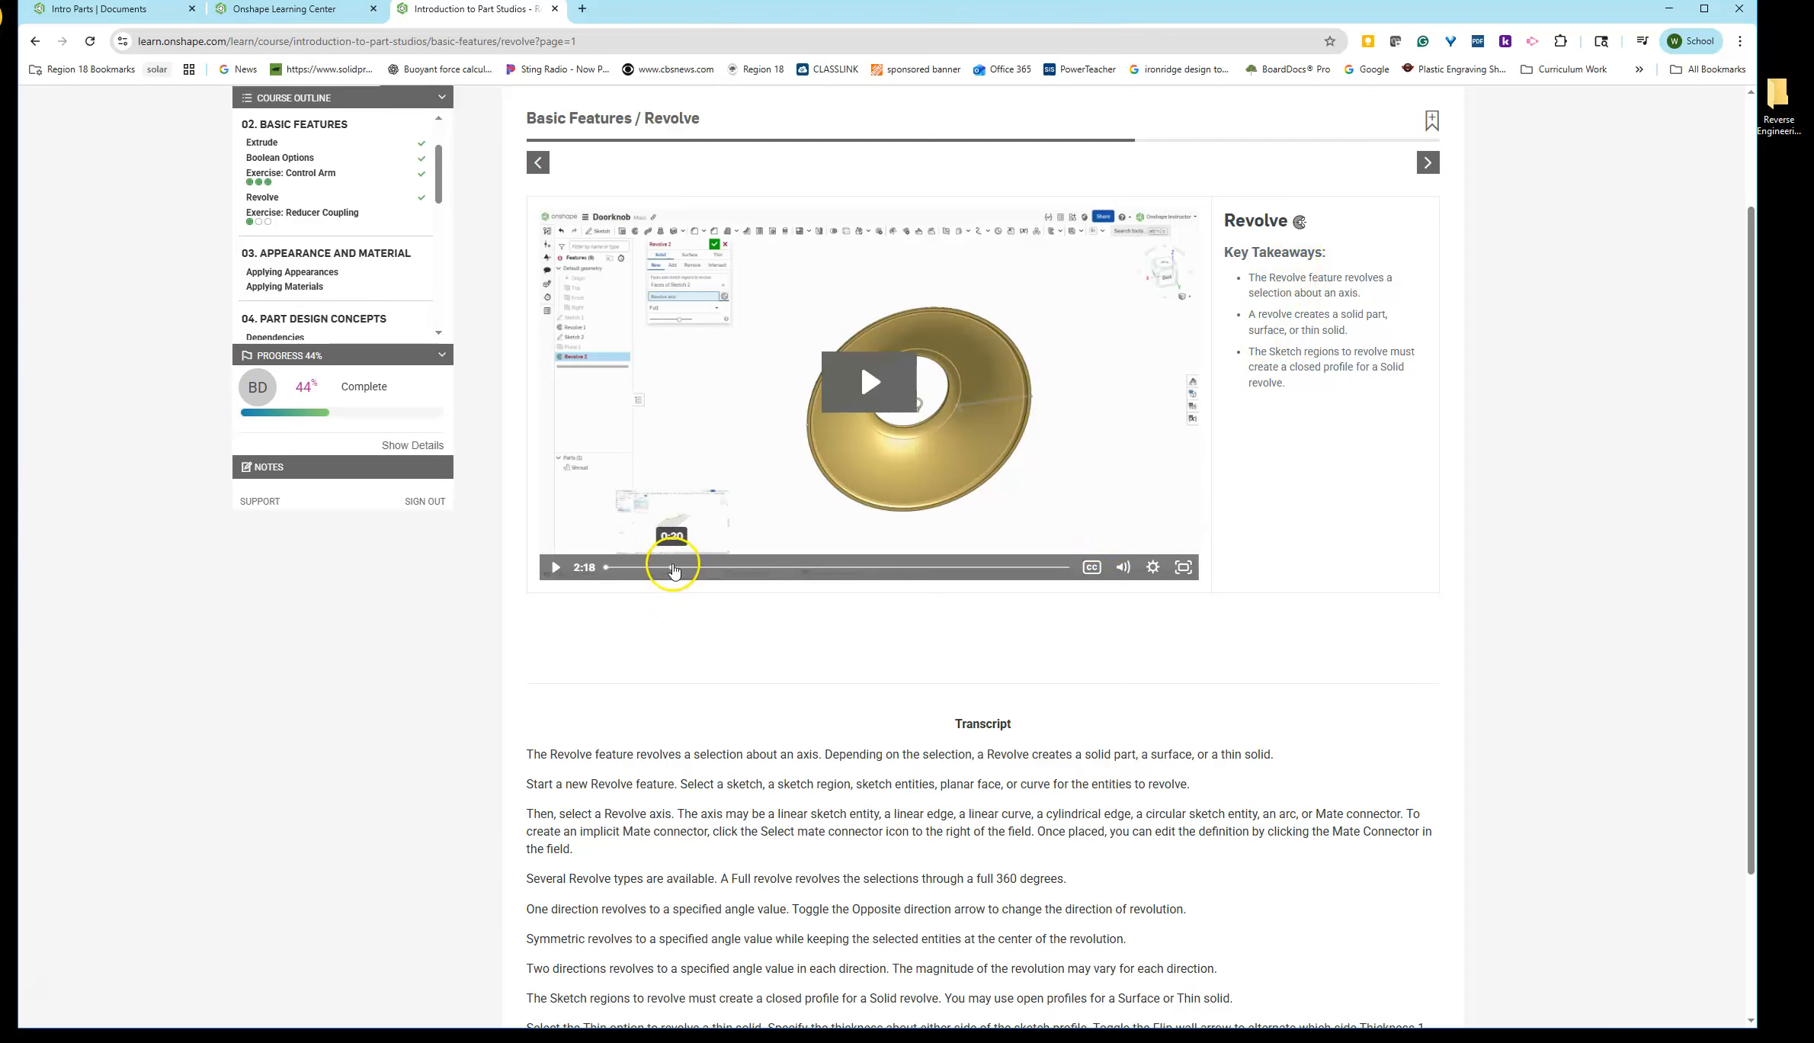
pyautogui.click(674, 567)
pyautogui.click(707, 568)
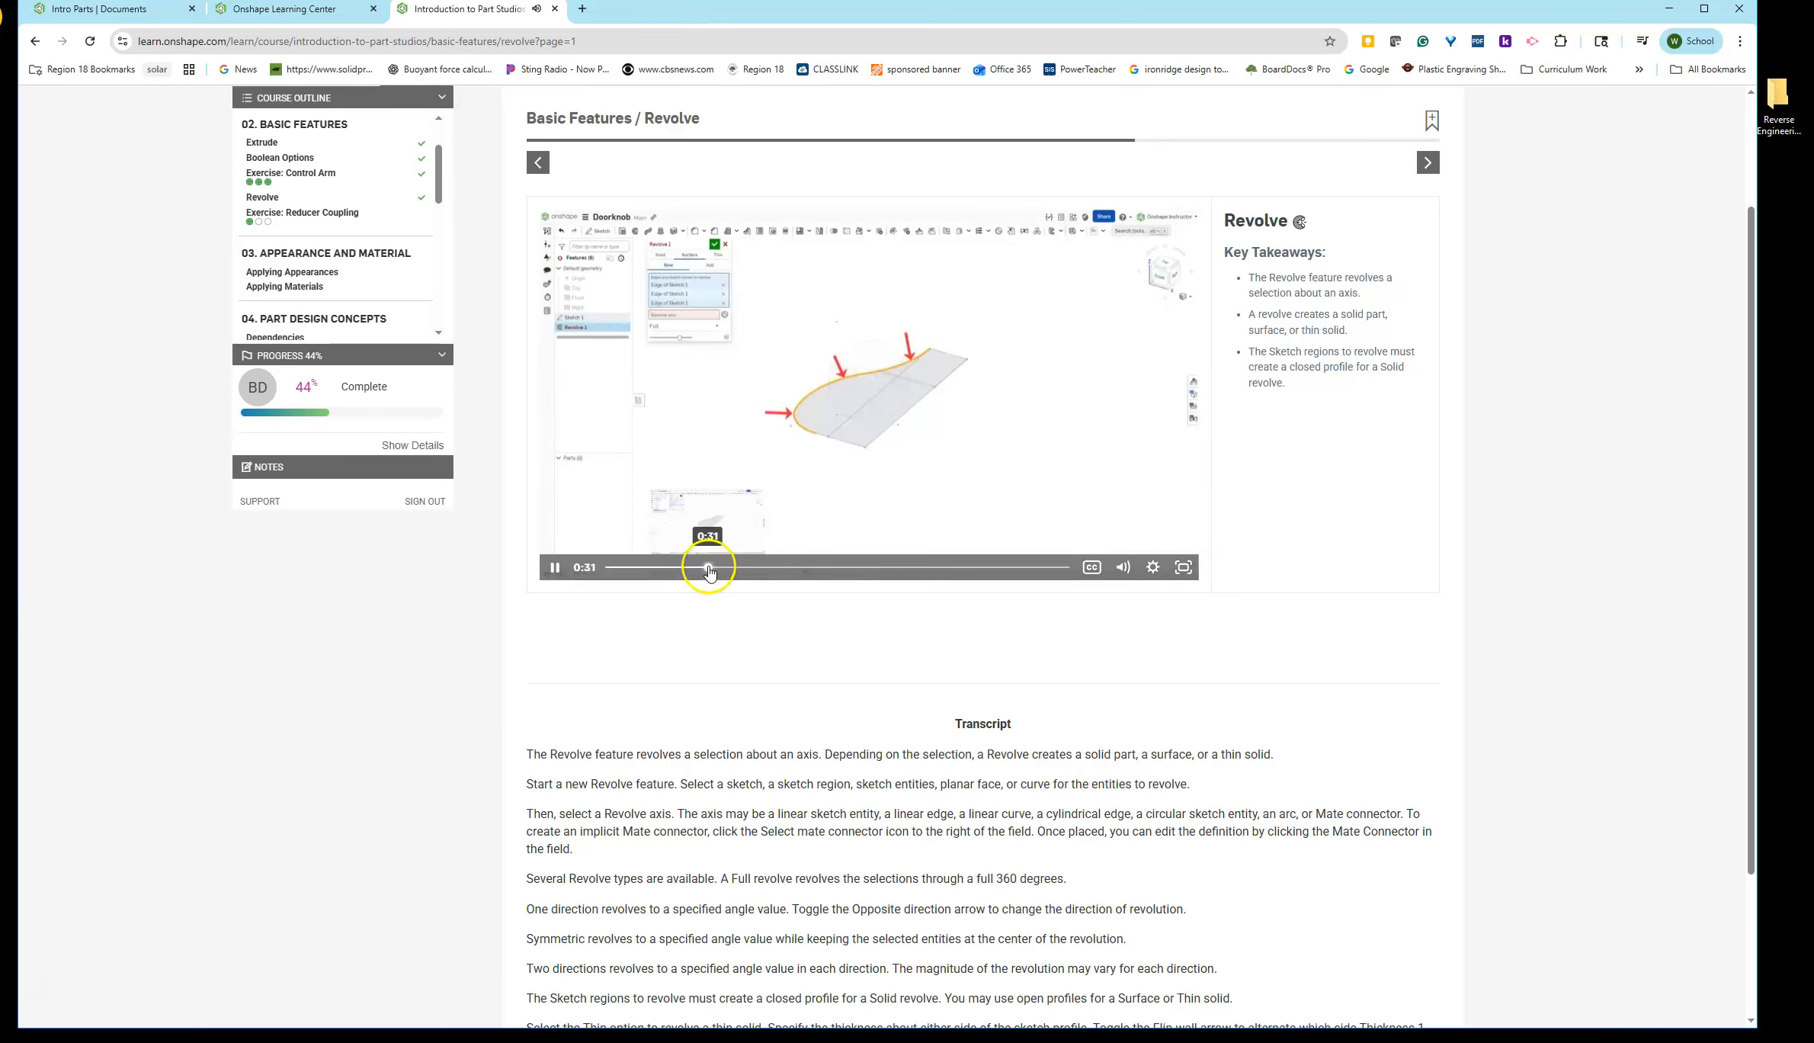
pyautogui.click(781, 568)
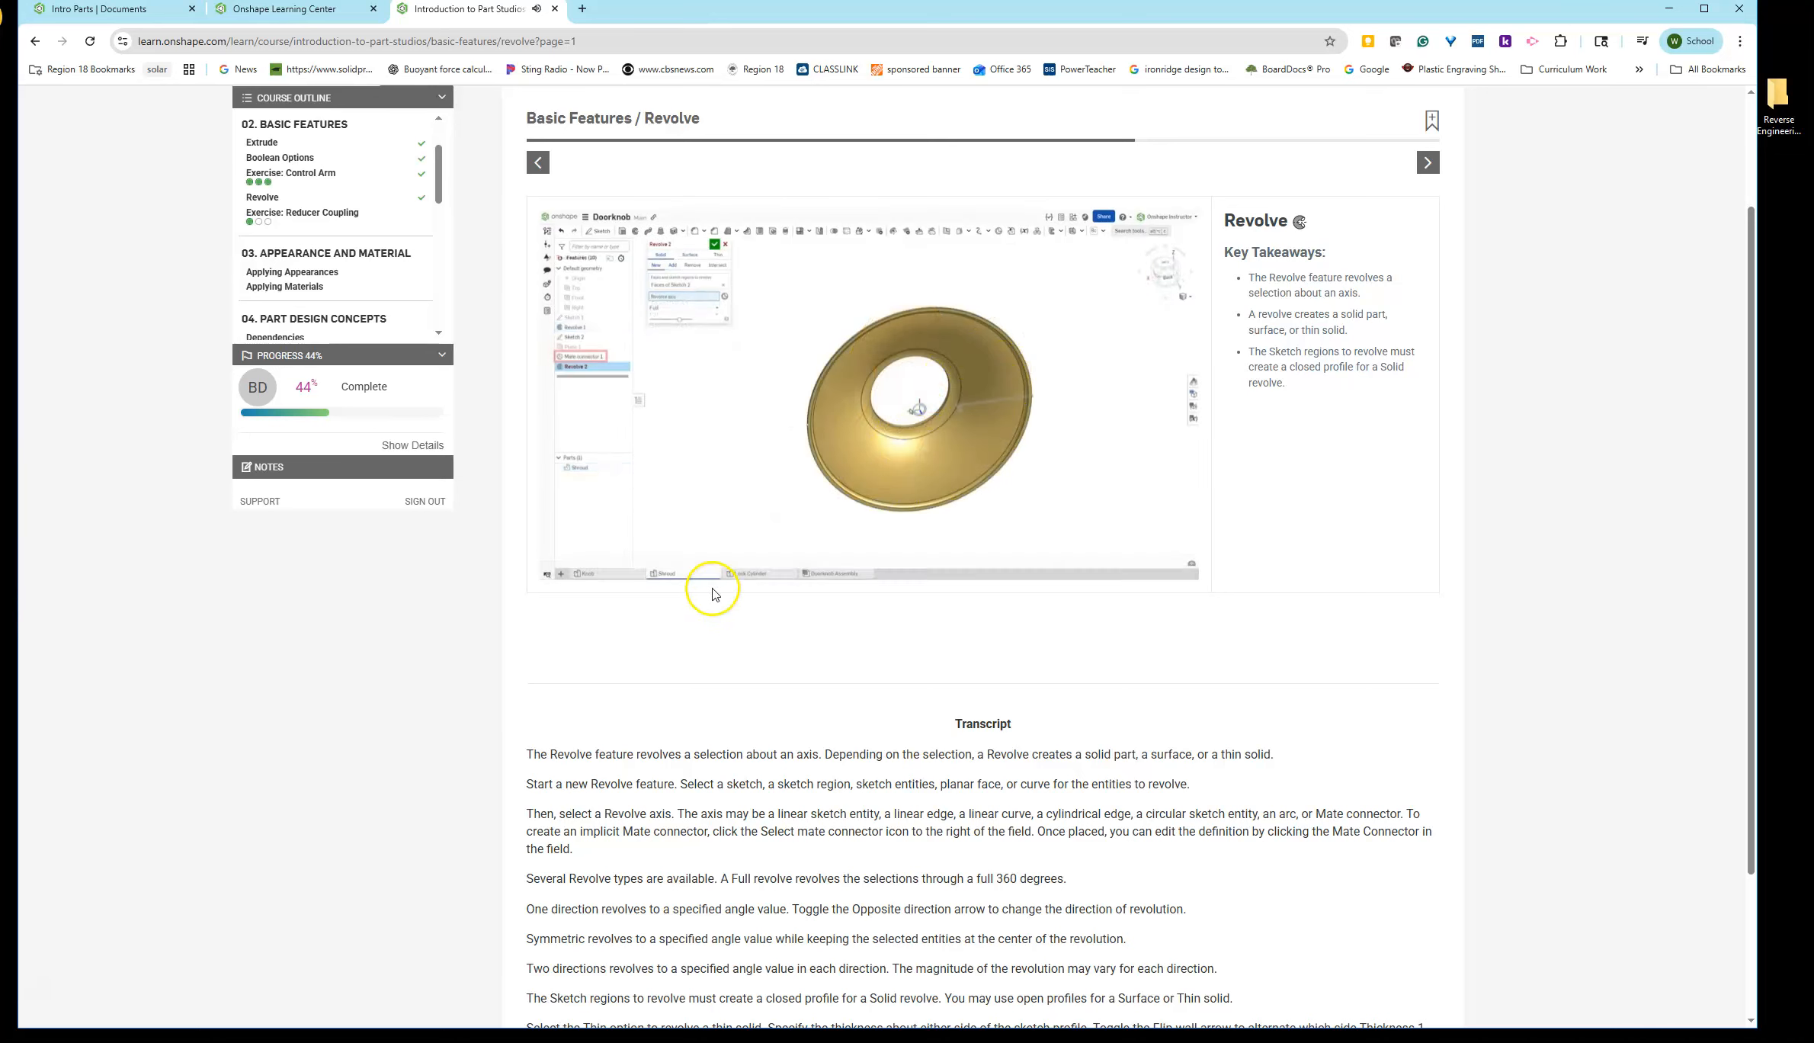
pyautogui.click(851, 567)
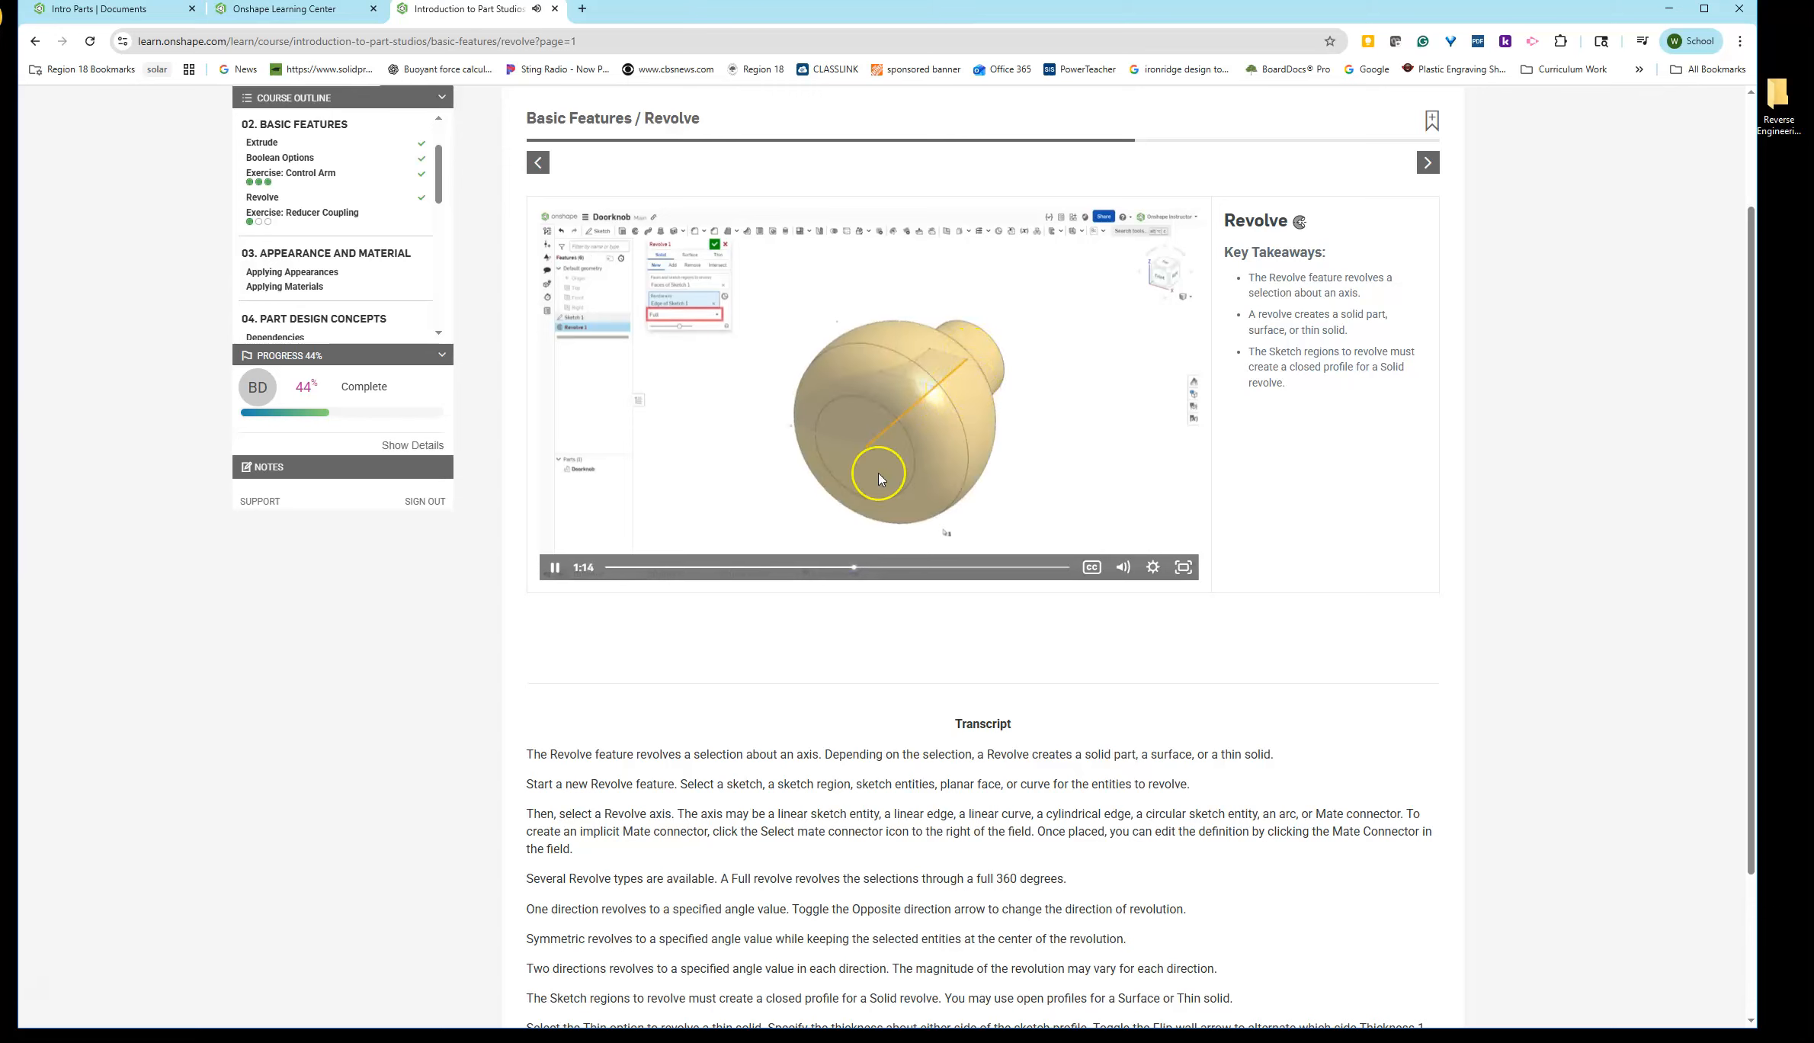
pyautogui.click(556, 567)
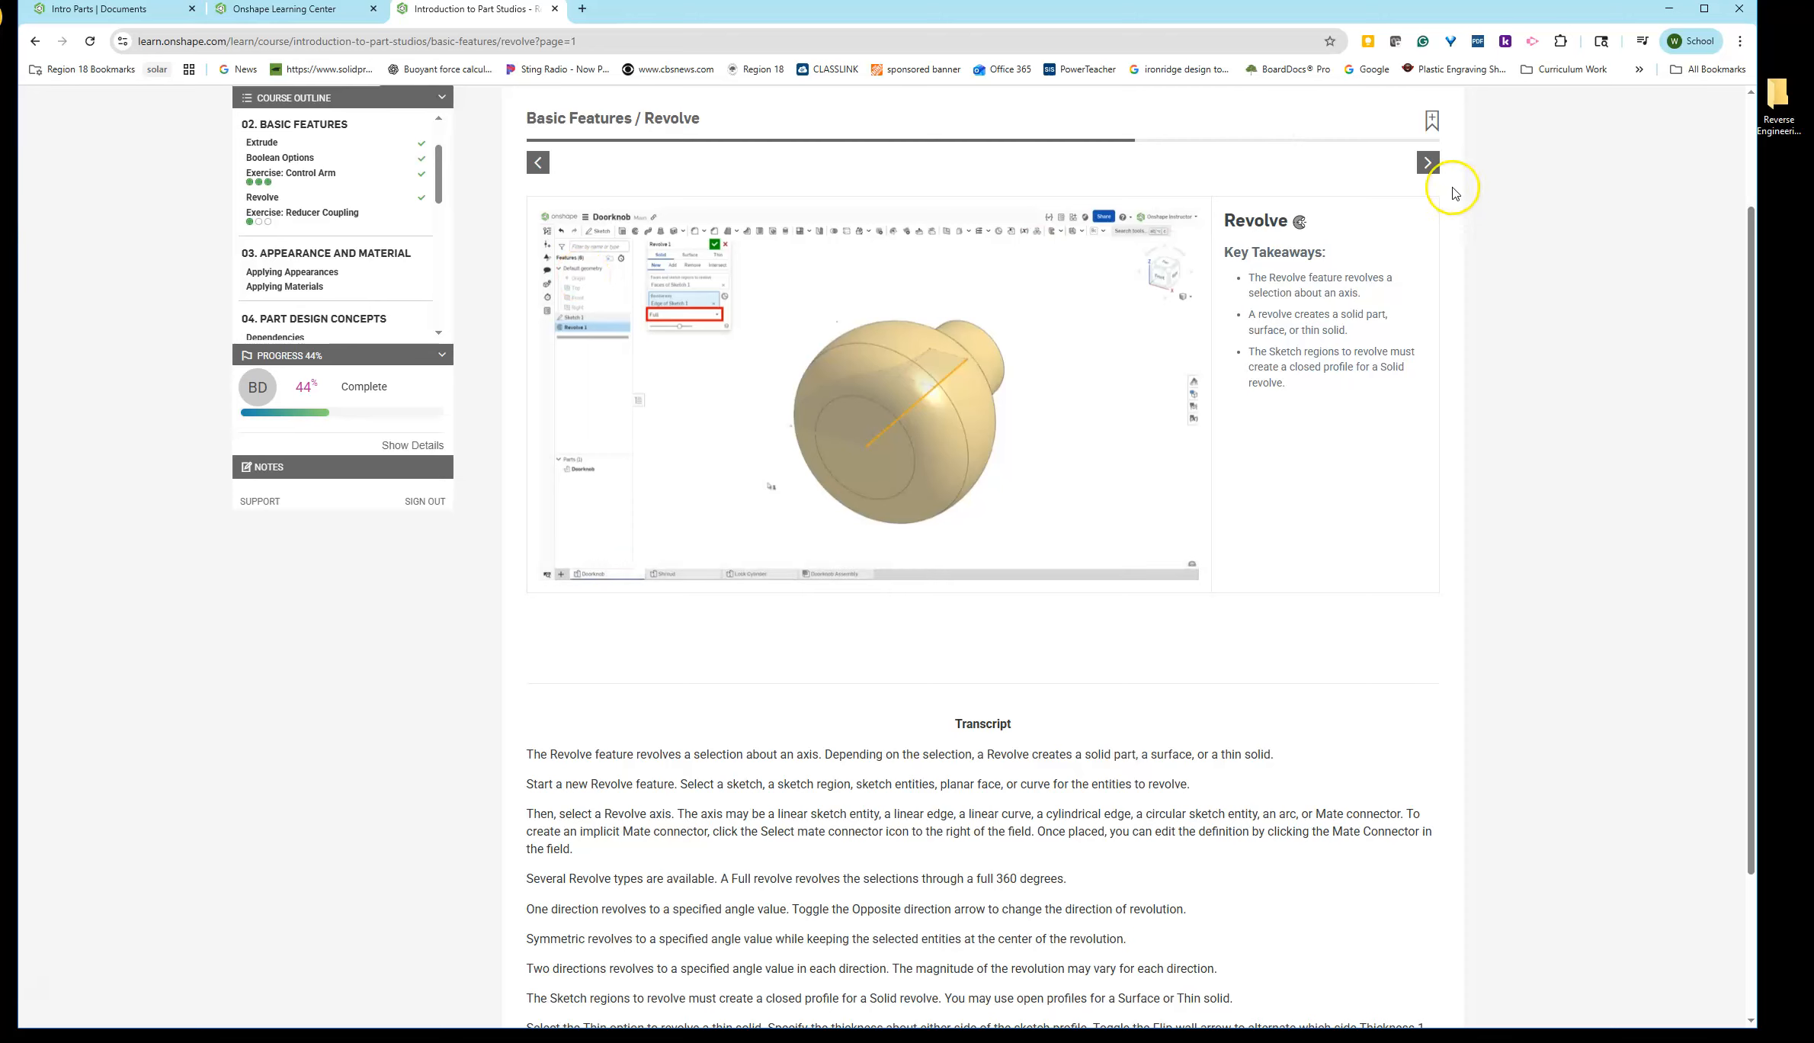
# - Advance to the Exercise: Reducer Coupling lesson and open its first instruction slide
pyautogui.click(1429, 165)
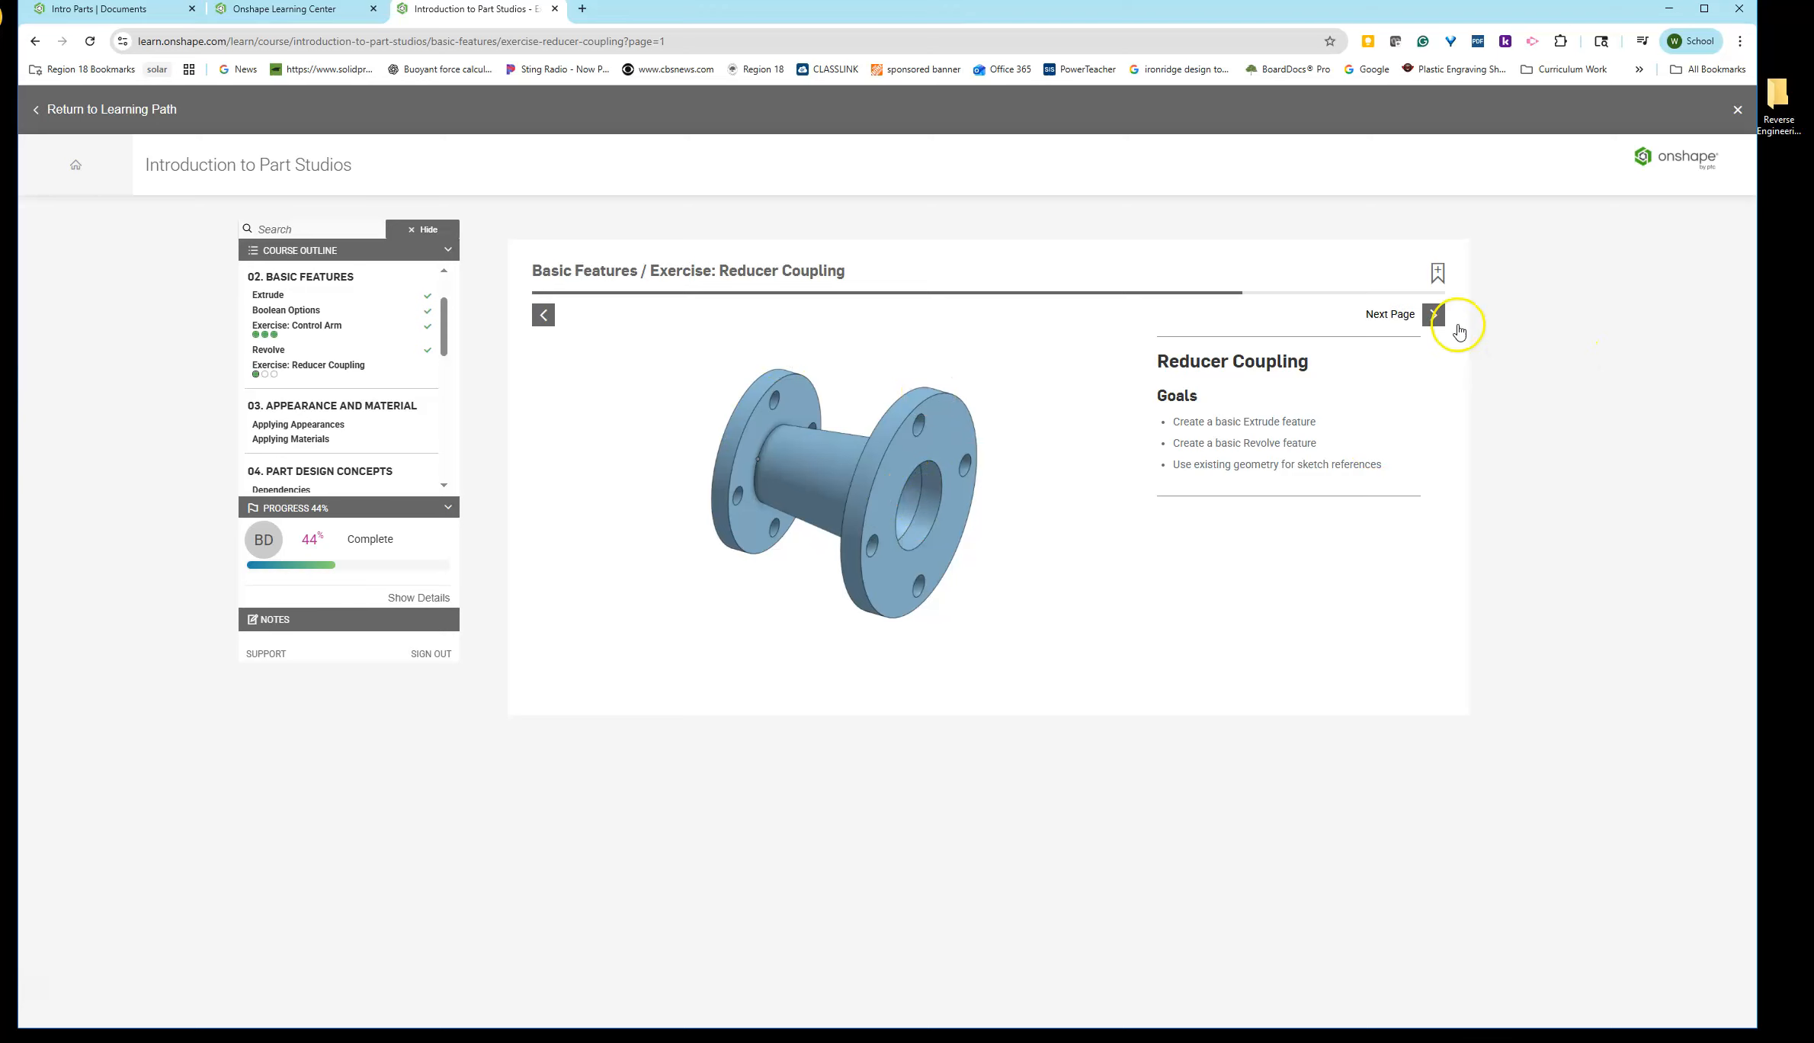
pyautogui.click(1428, 315)
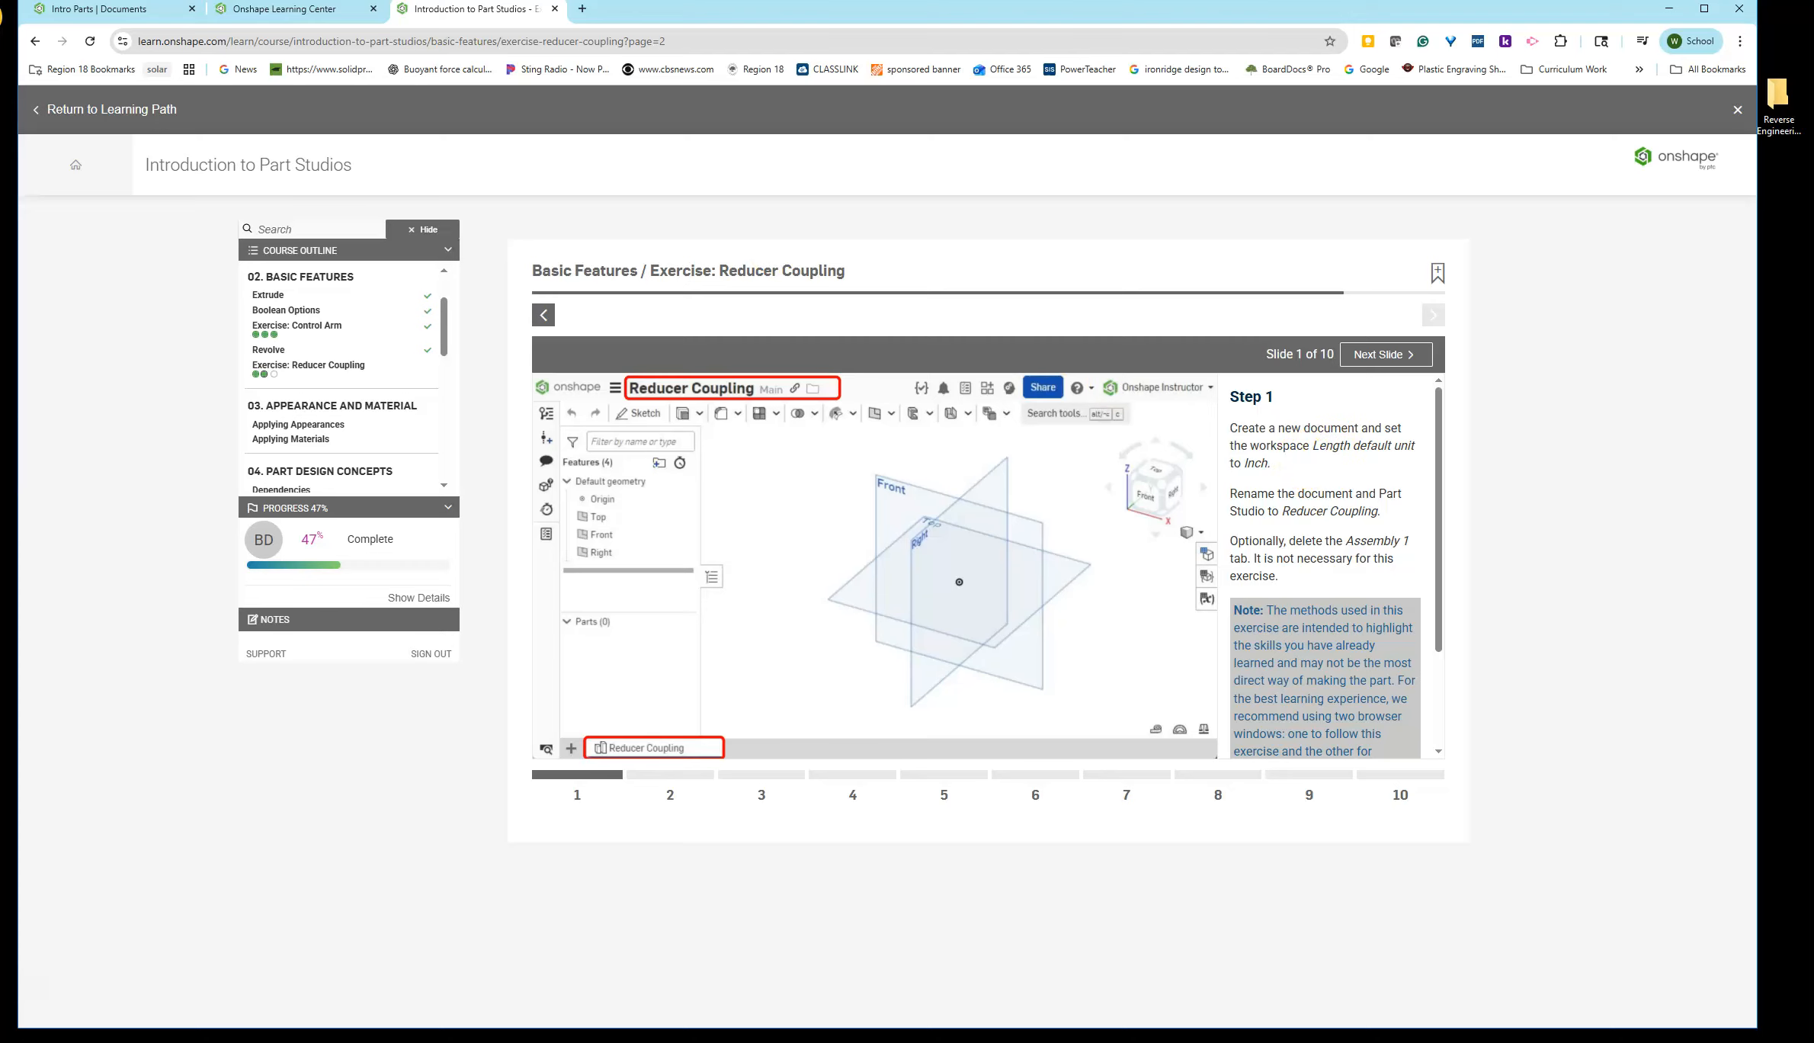
# - Create a new document named Reducer Coupling in the Intro Parts folder, checking the exercise instructions along the way
pyautogui.click(161, 13)
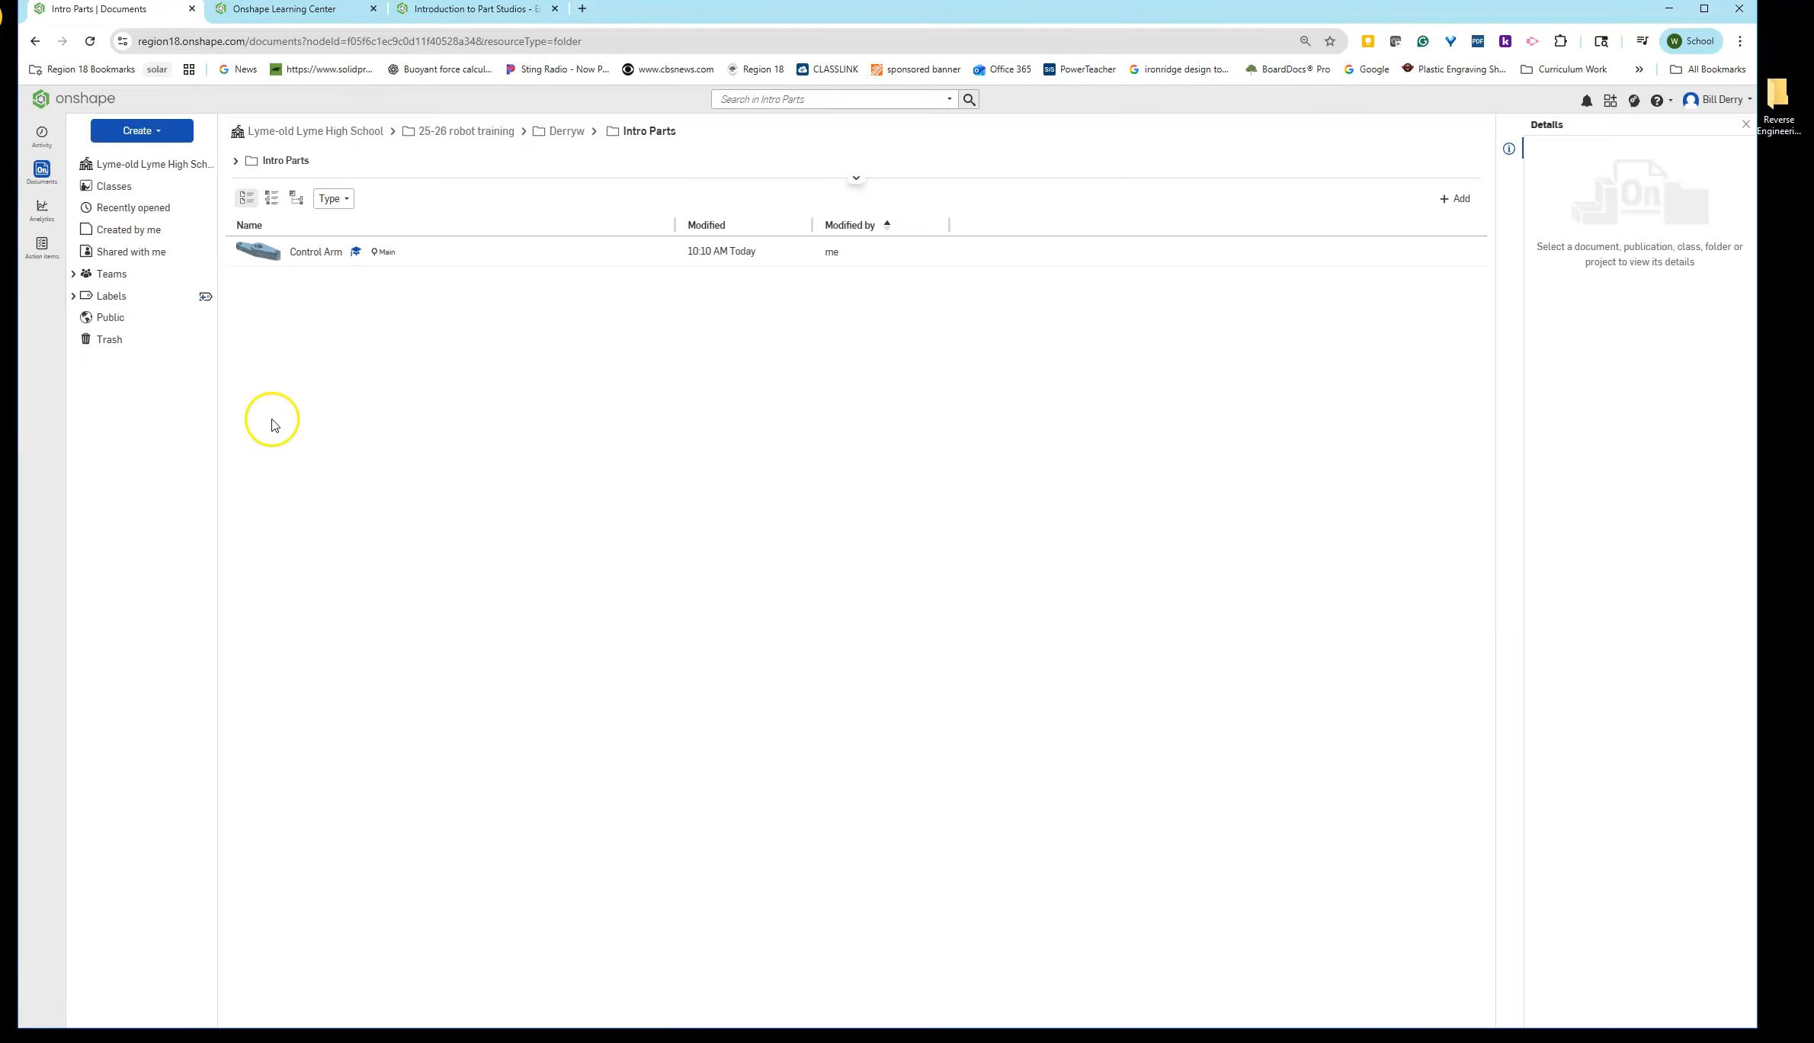
pyautogui.click(126, 130)
pyautogui.click(127, 164)
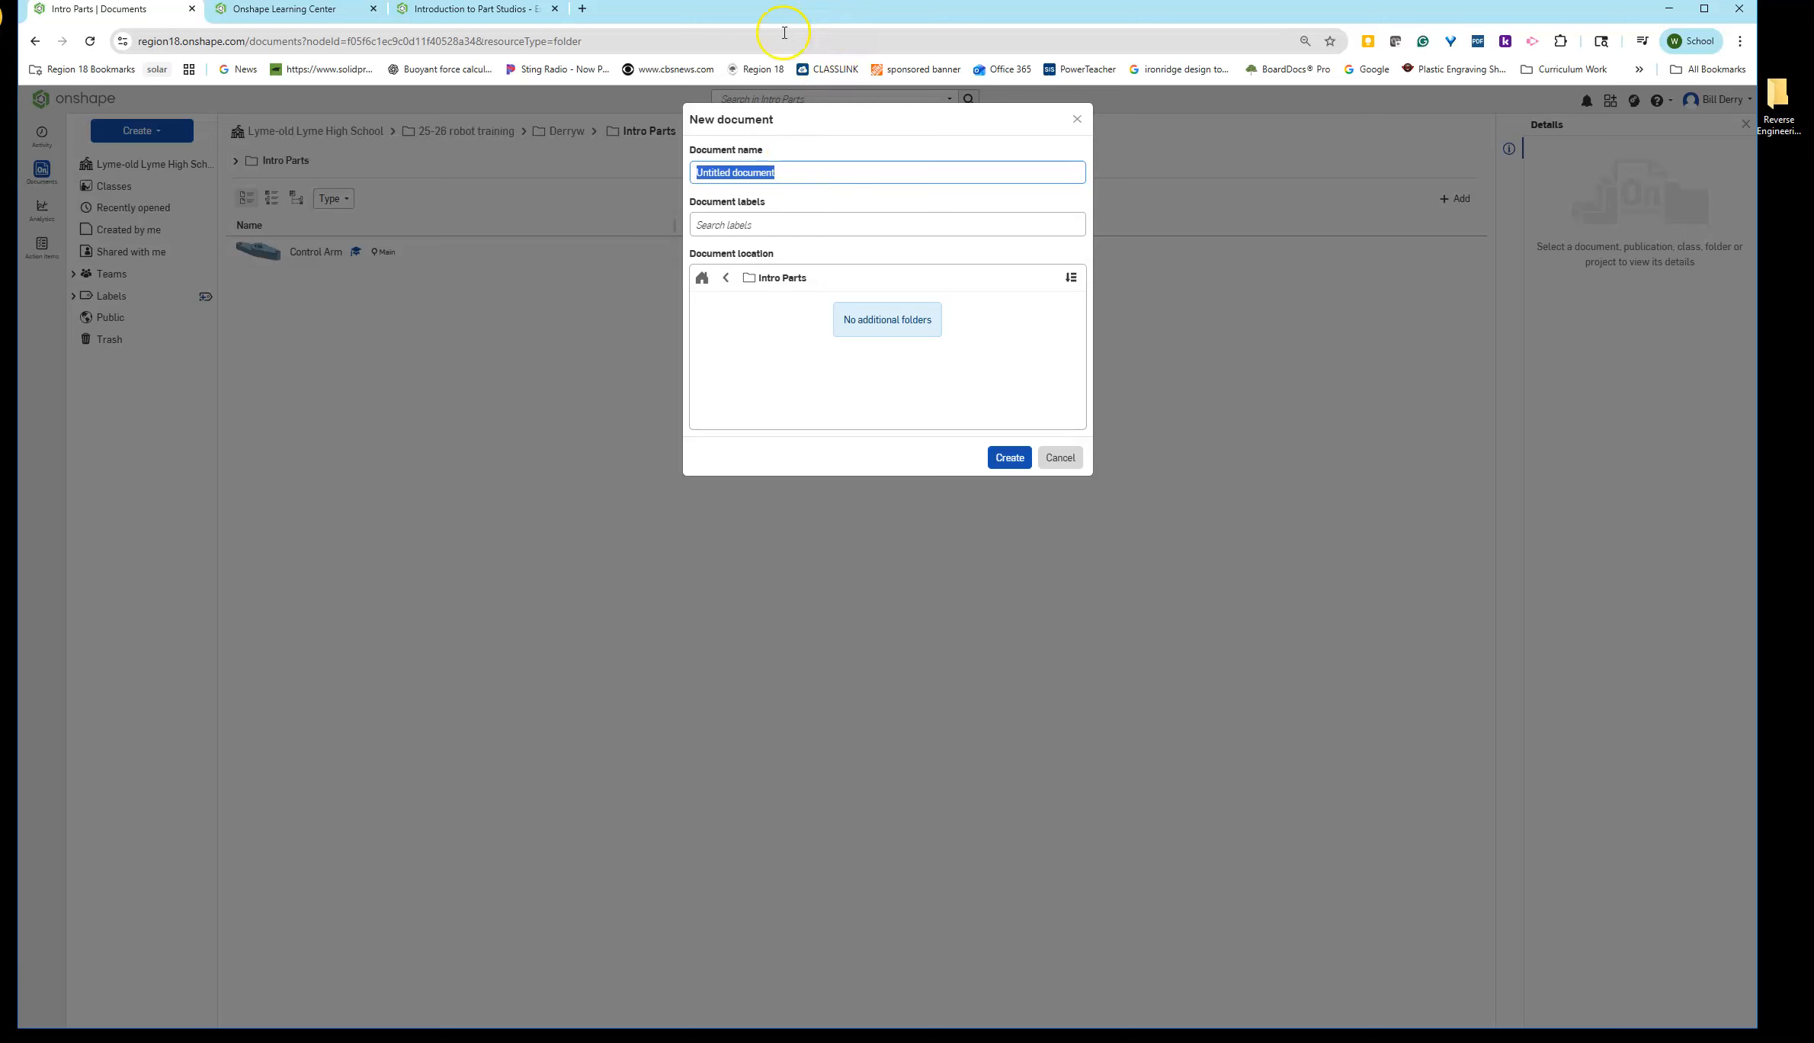
pyautogui.click(523, 11)
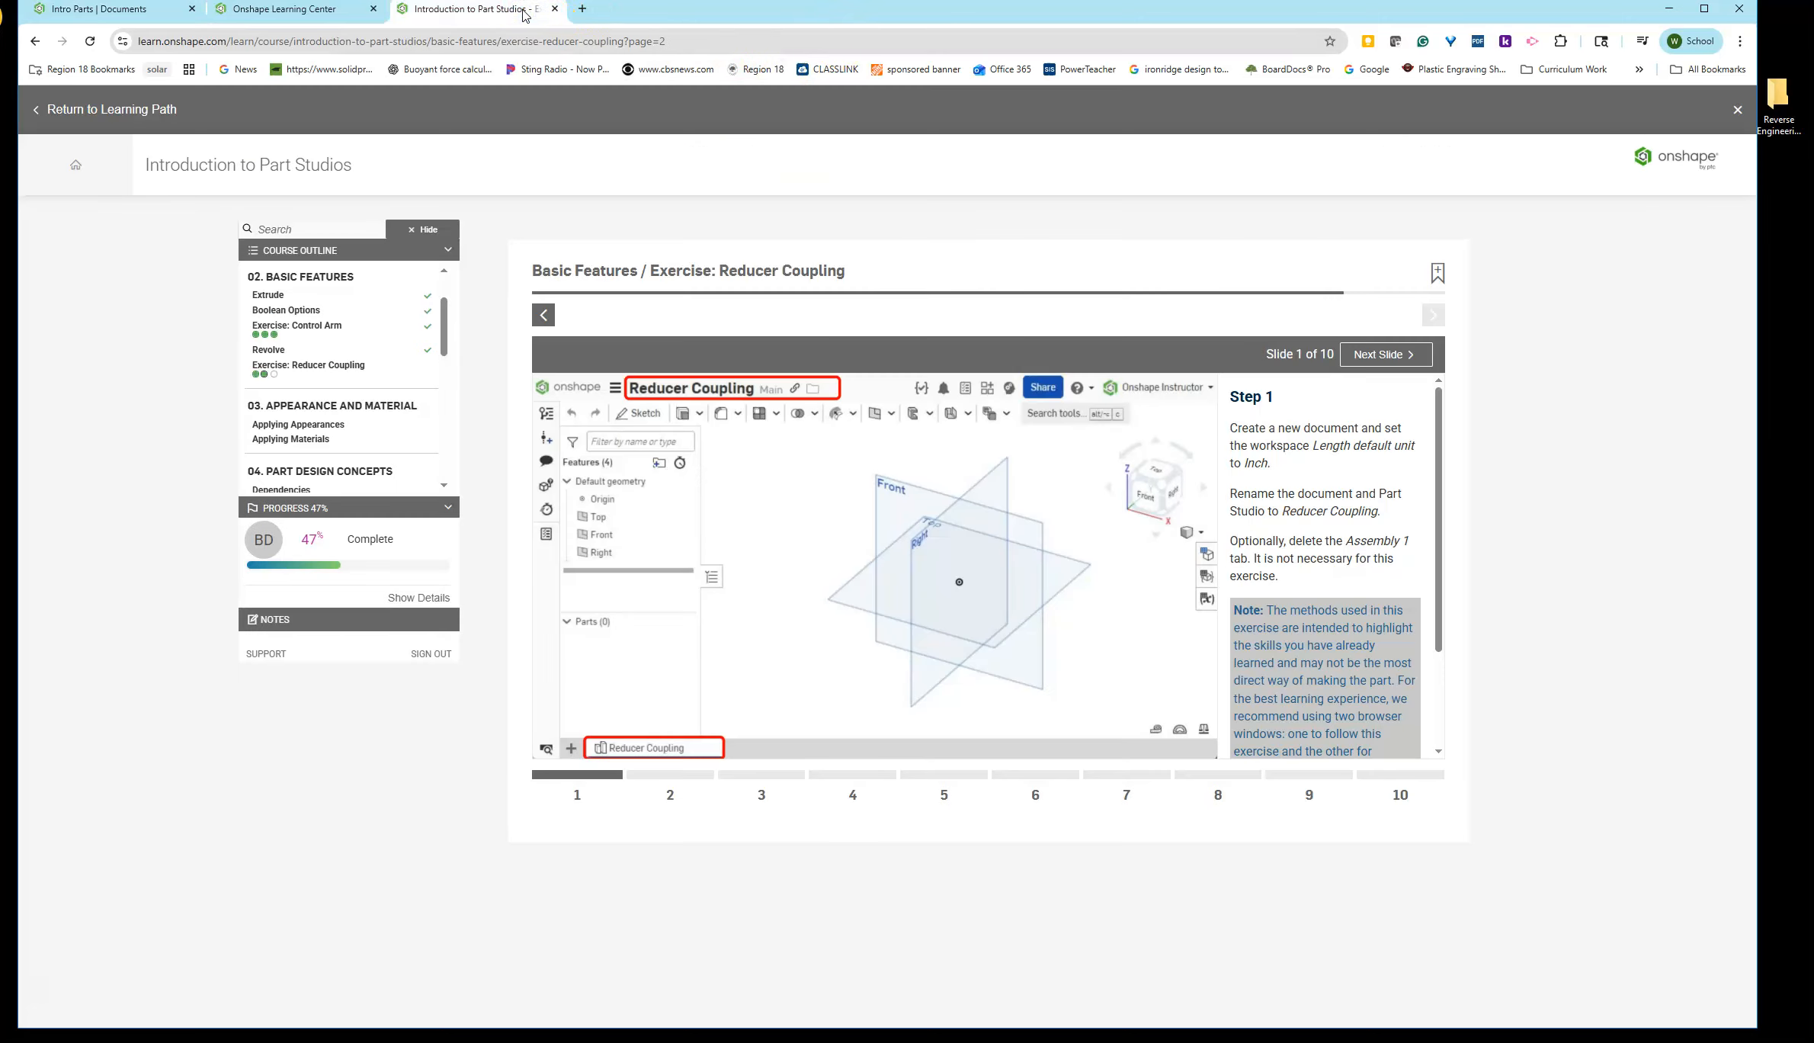
pyautogui.click(320, 19)
pyautogui.click(164, 11)
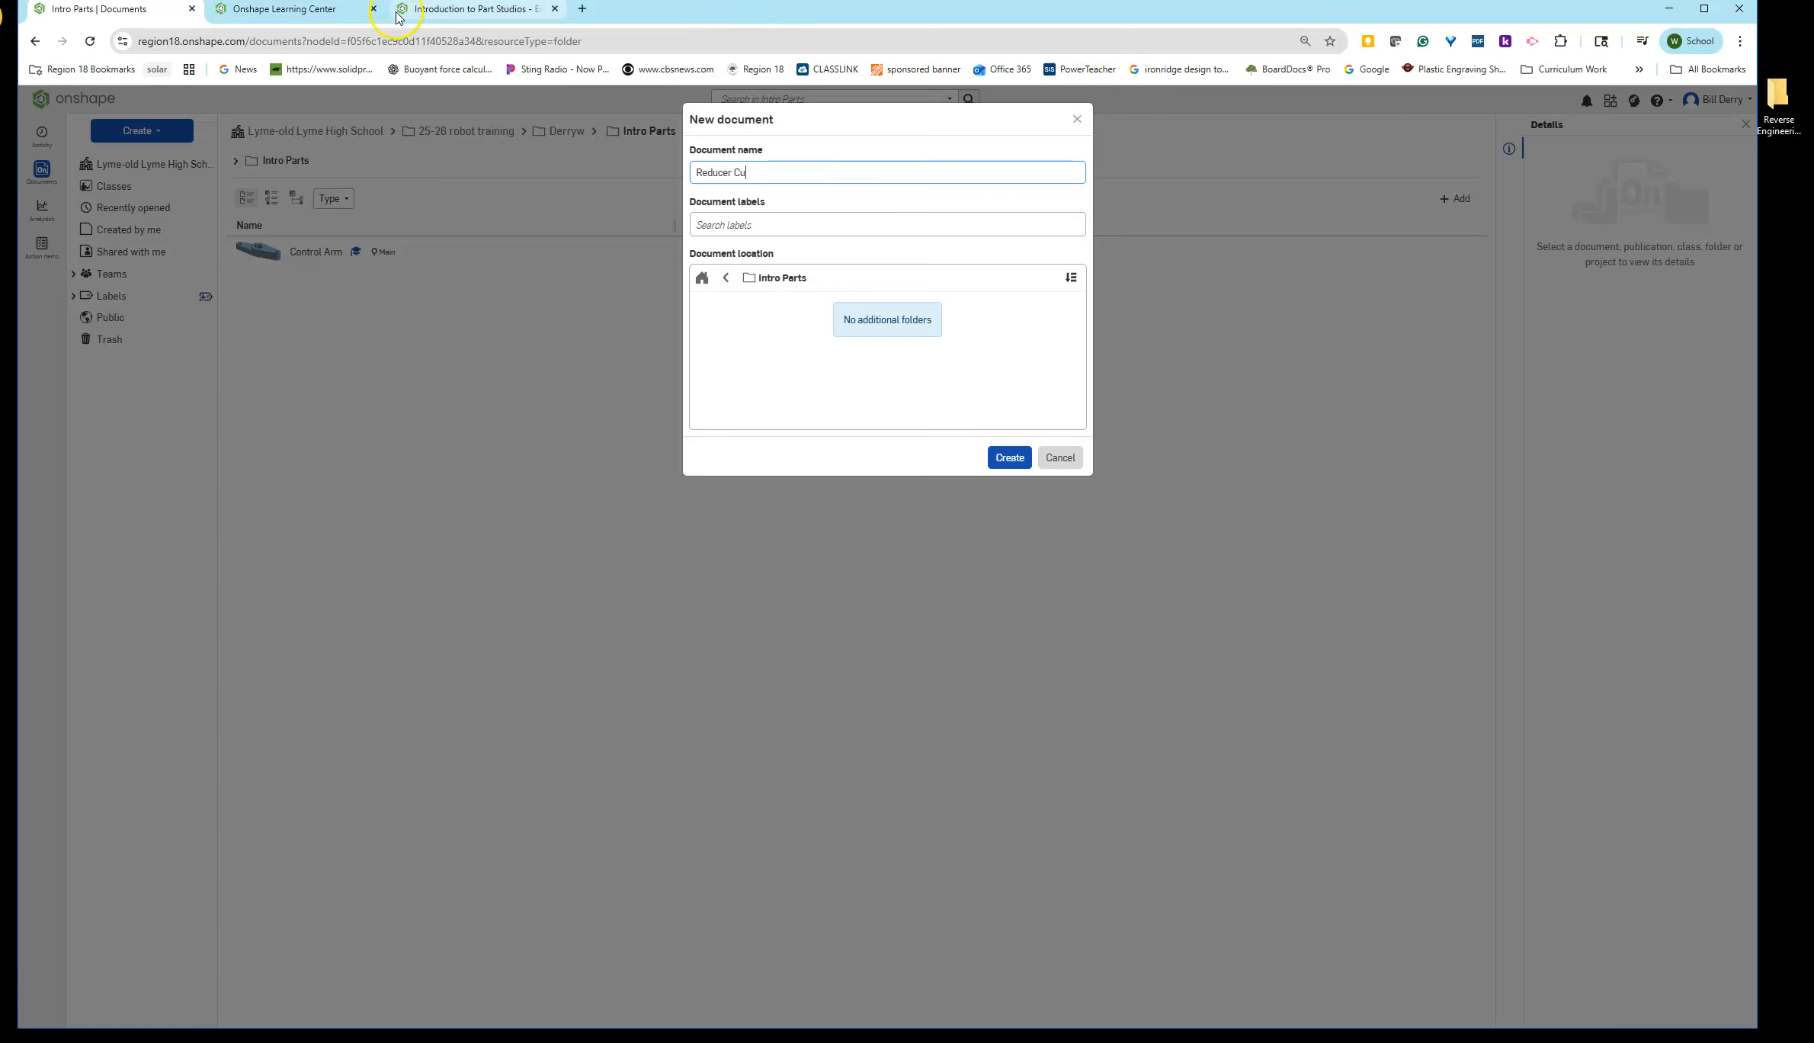
pyautogui.click(429, 9)
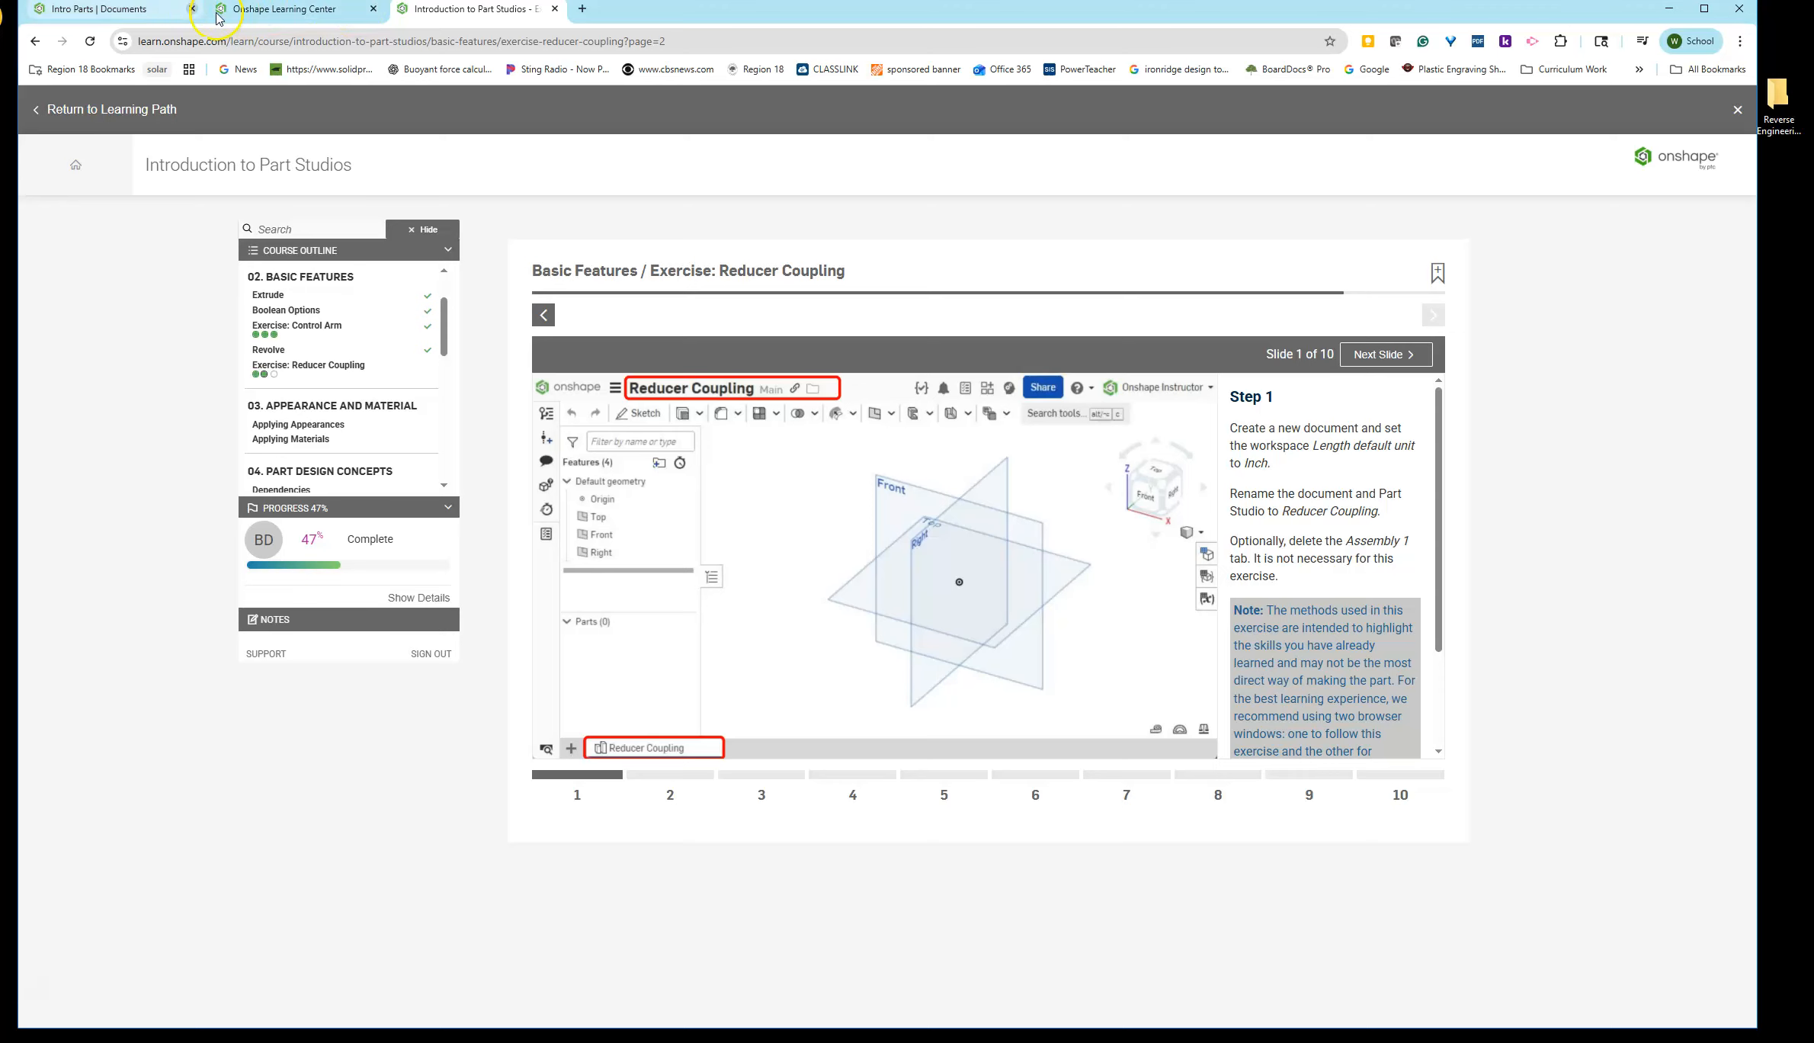
pyautogui.click(152, 13)
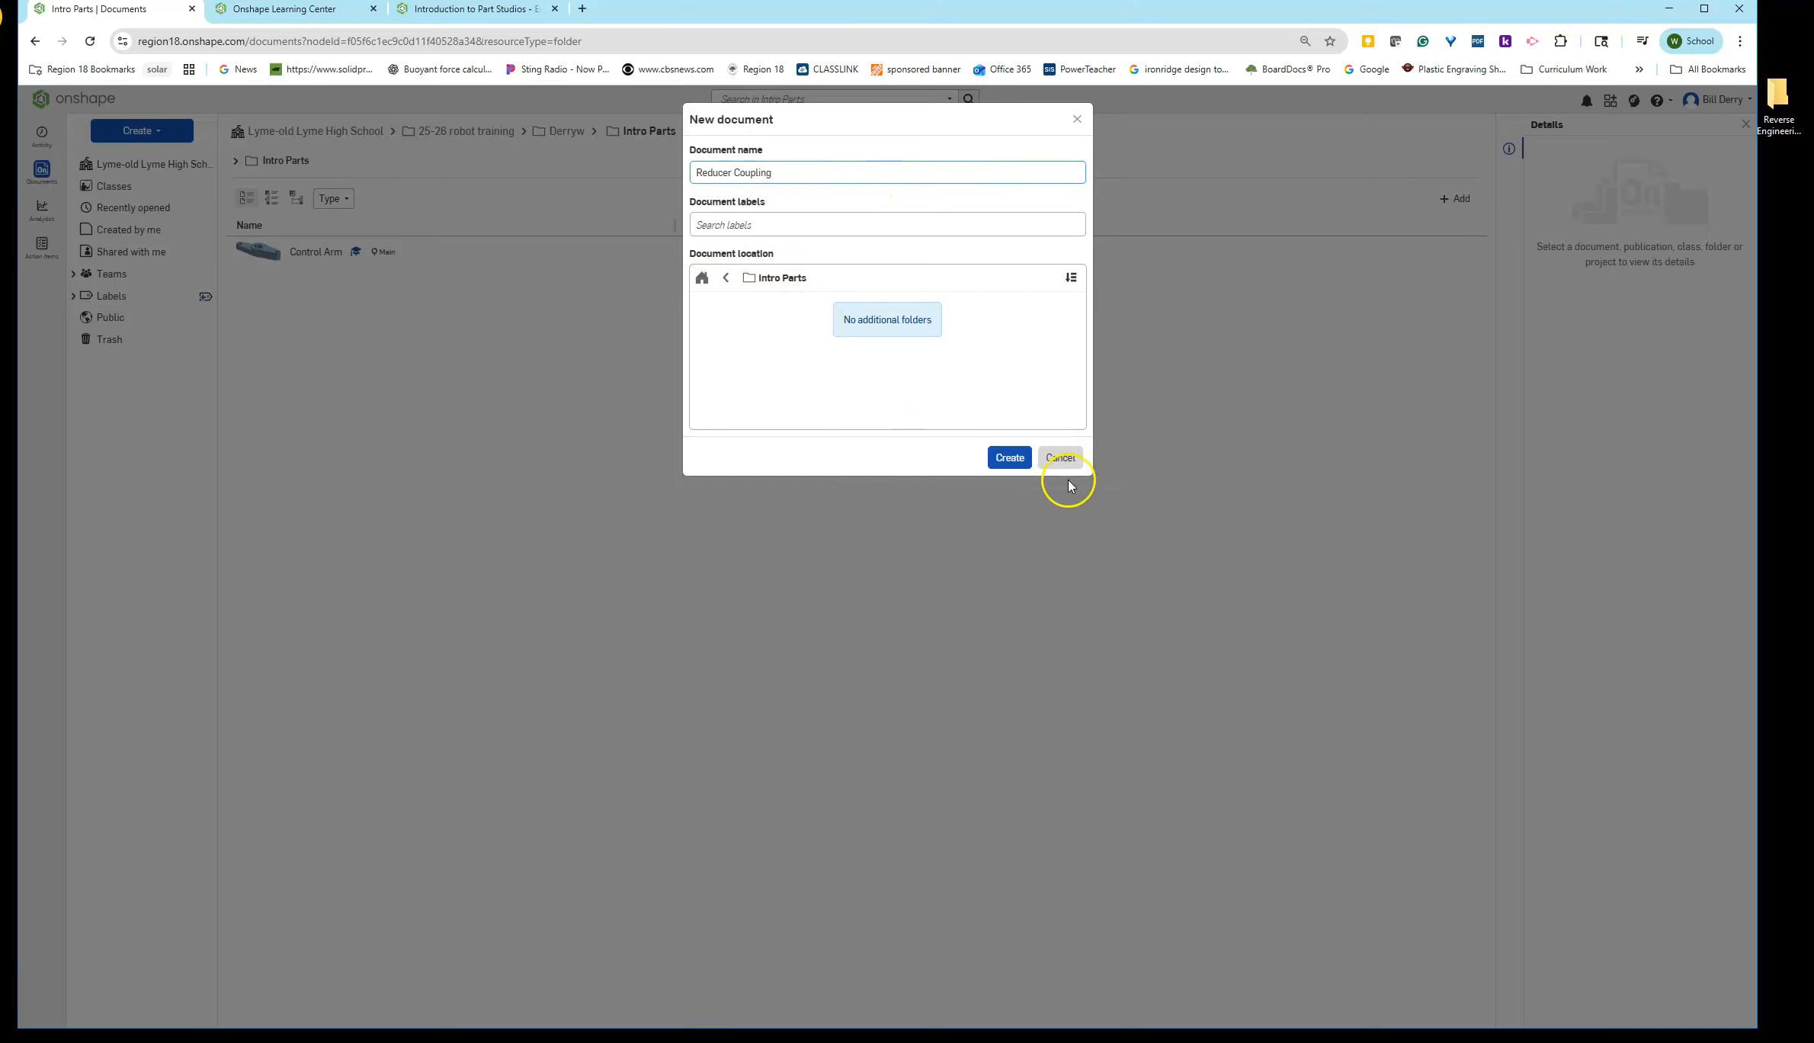
pyautogui.click(1006, 457)
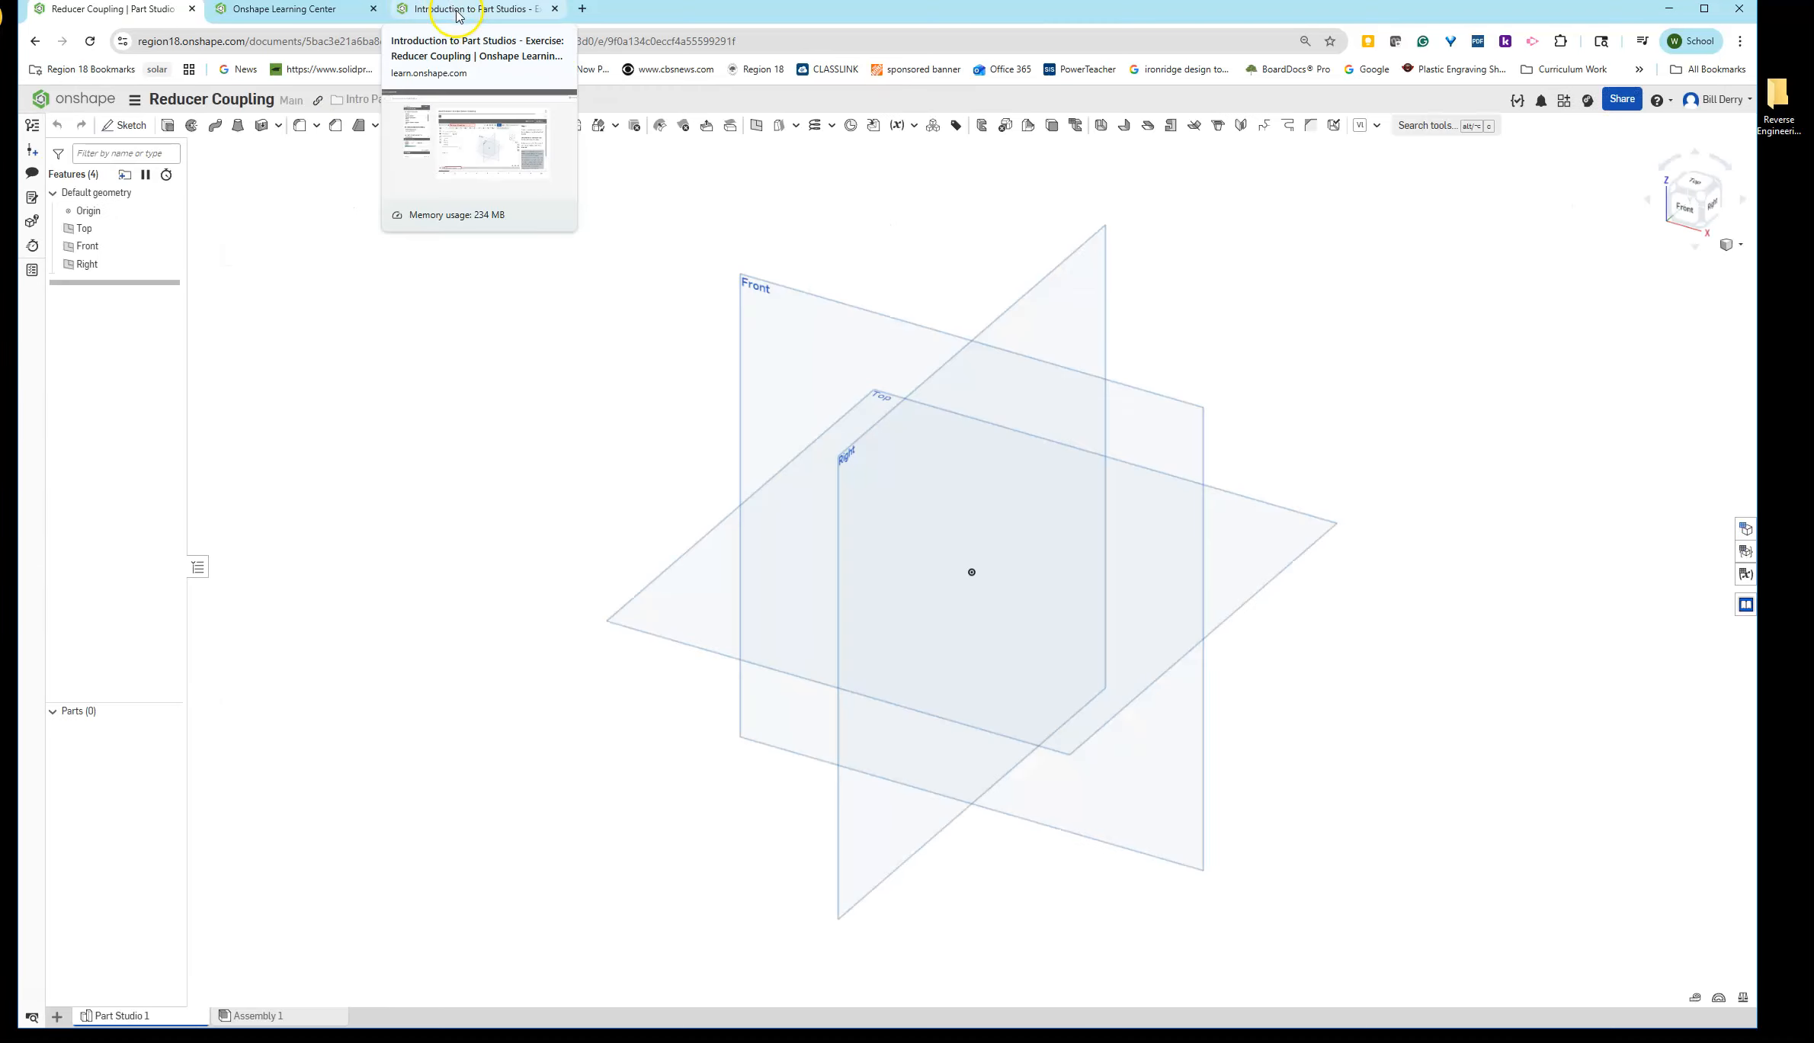
# - Open the document's workspace units to check the length default unit against the exercise
pyautogui.click(459, 12)
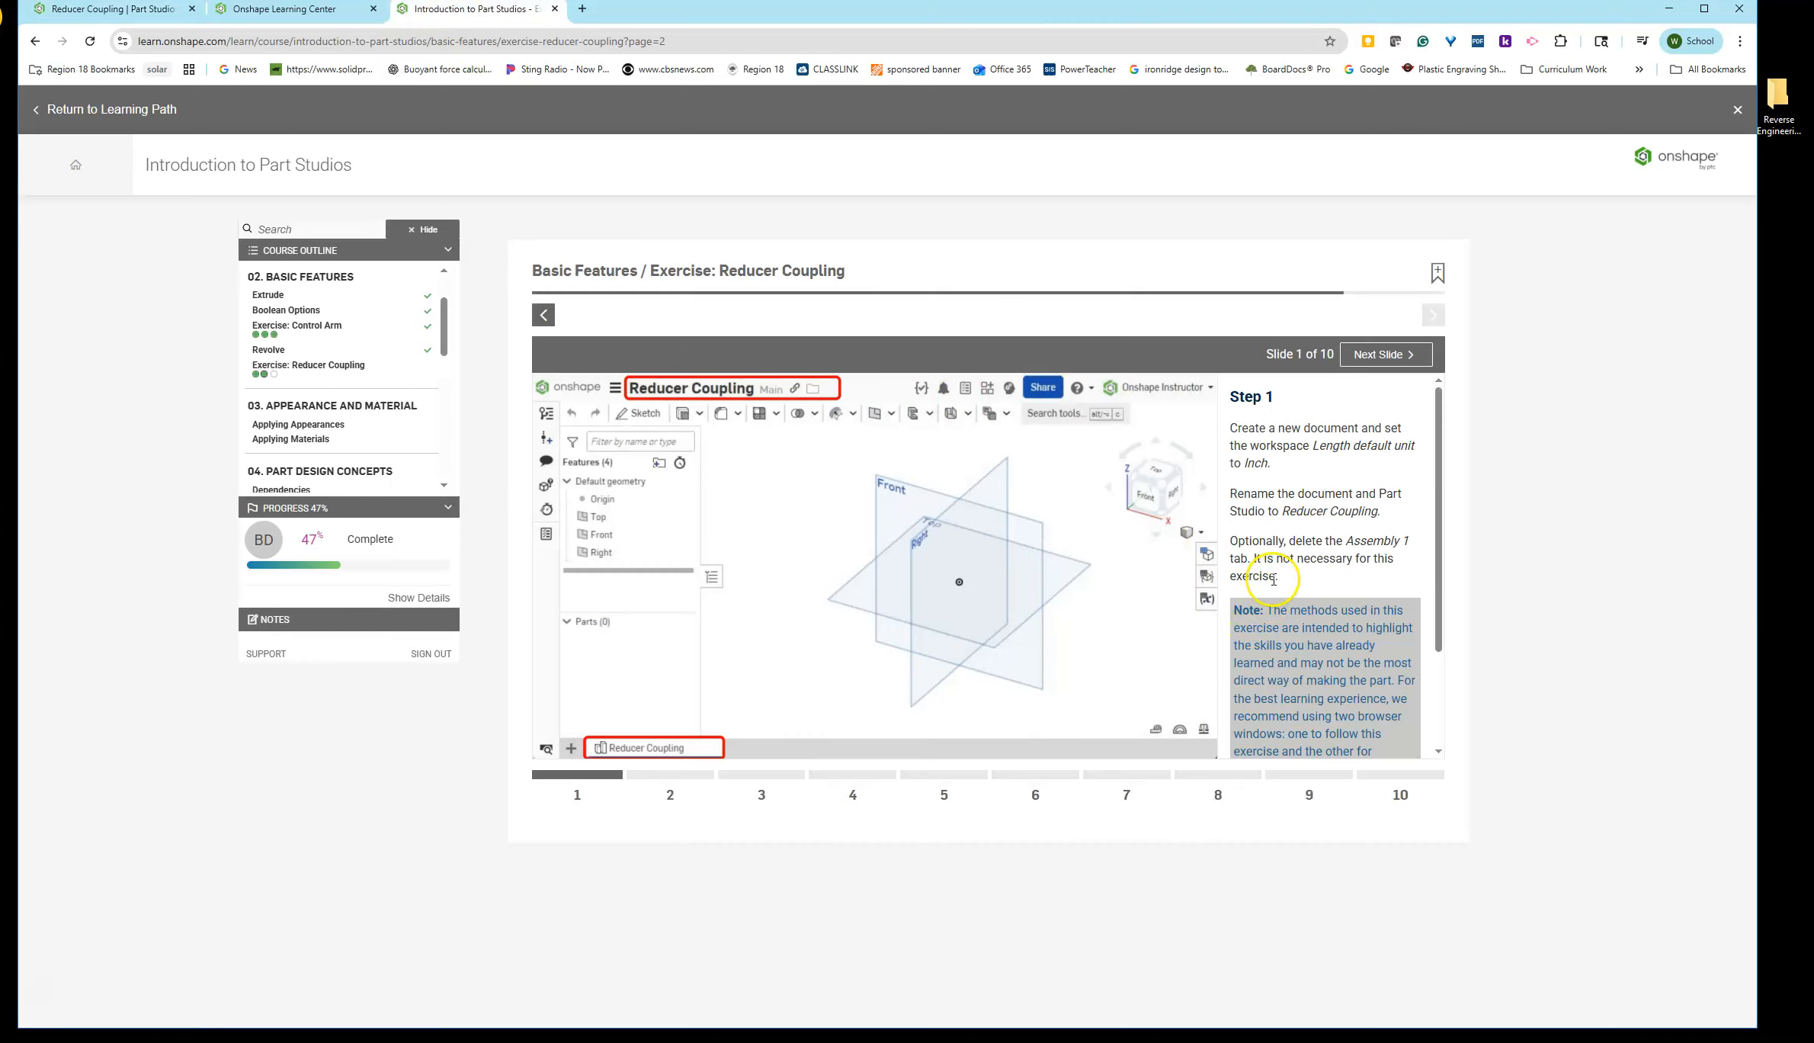
pyautogui.click(102, 10)
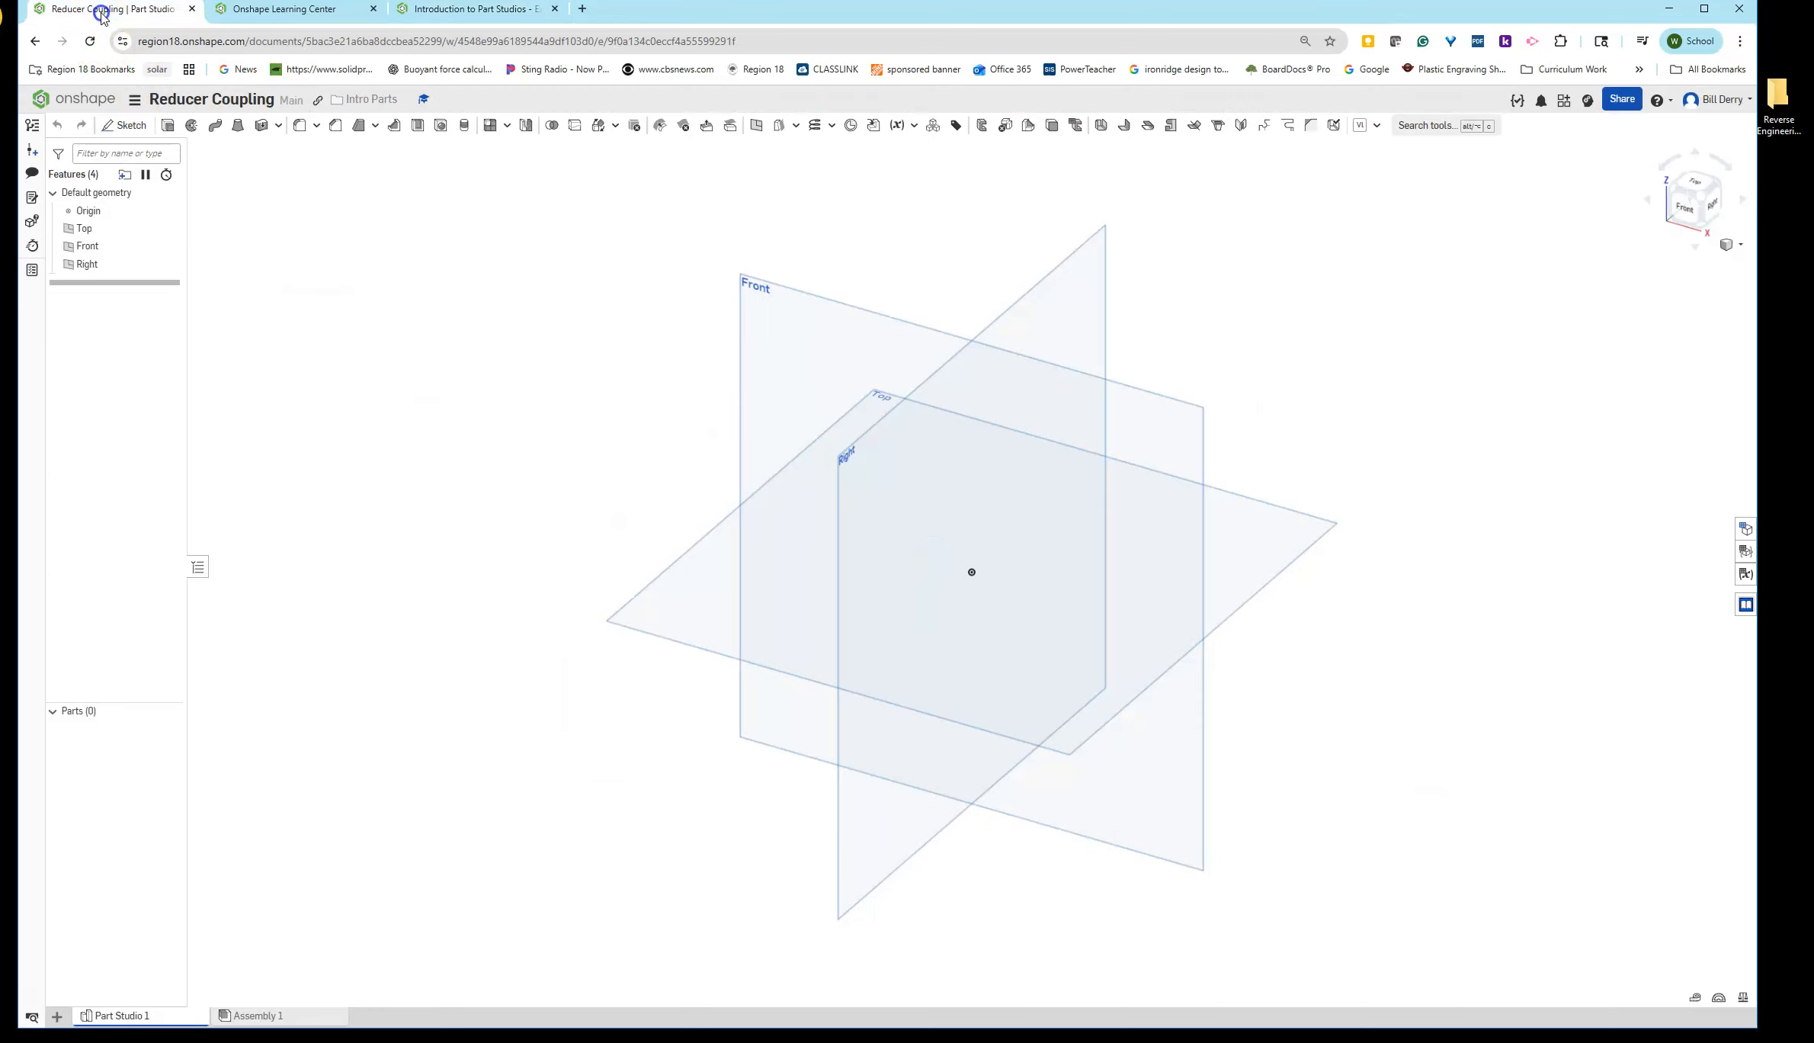
pyautogui.click(137, 99)
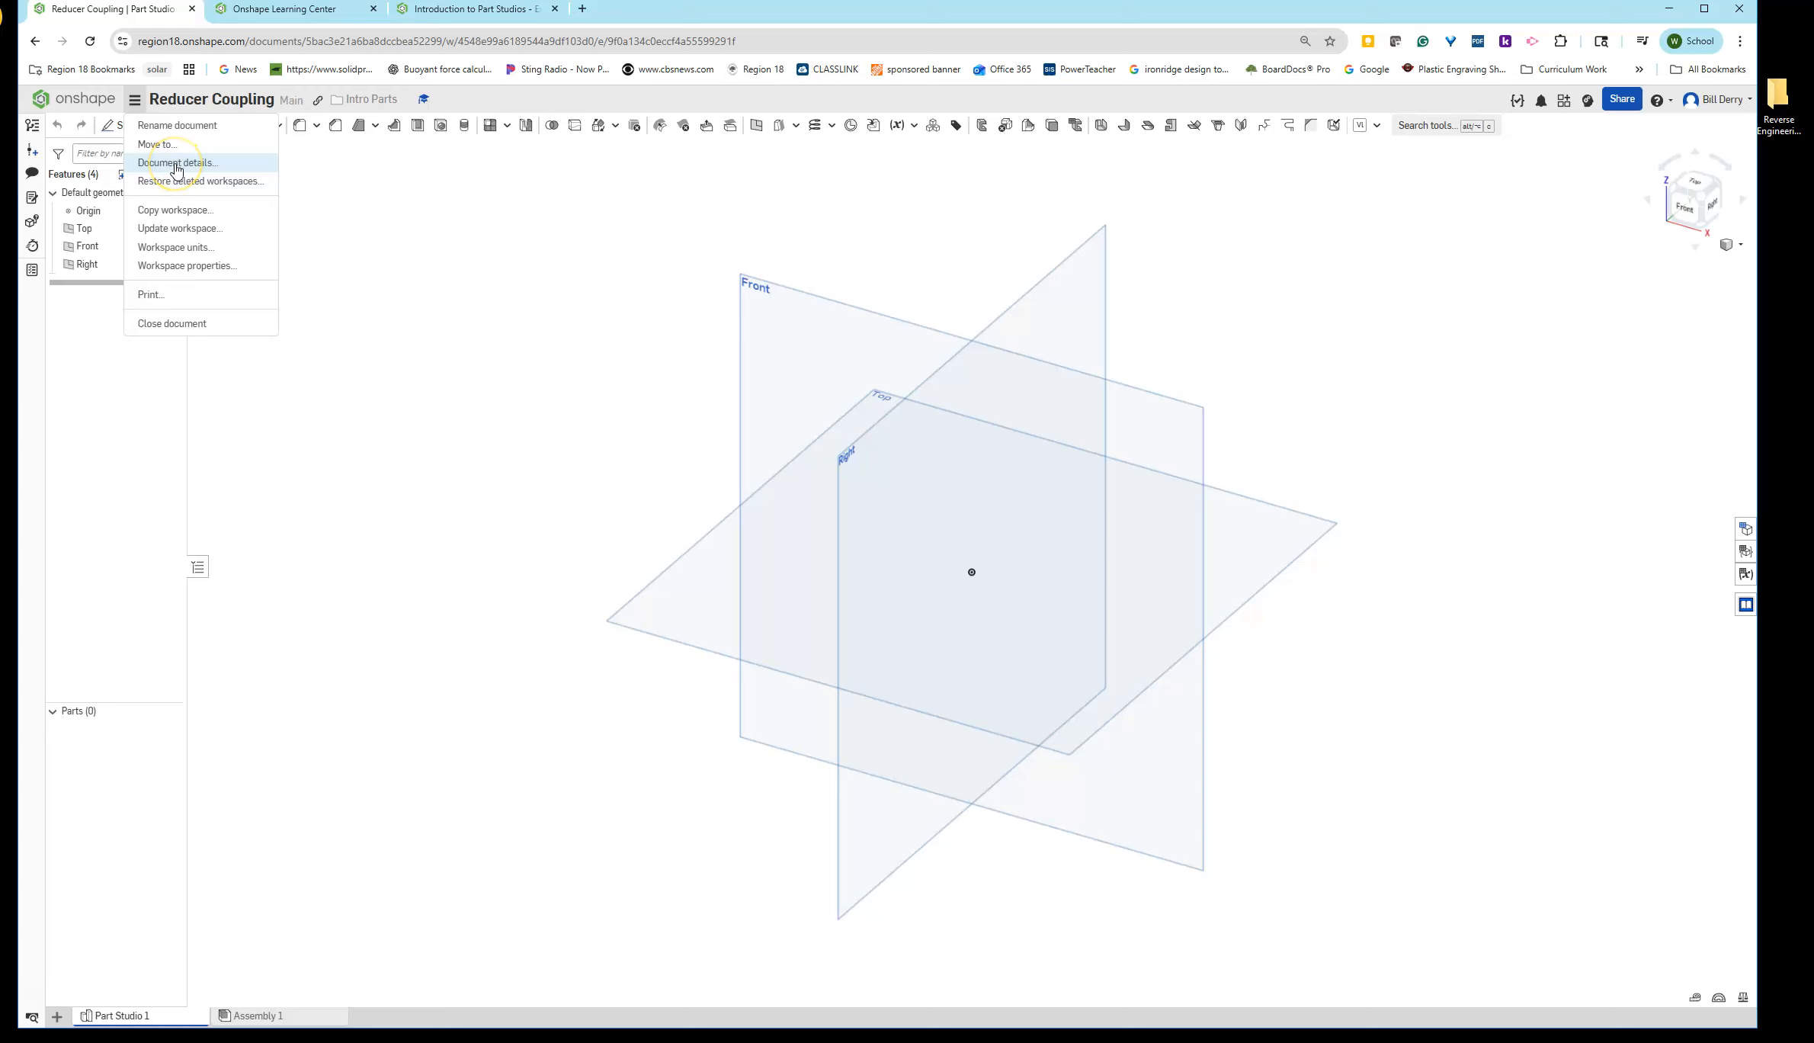
pyautogui.click(177, 247)
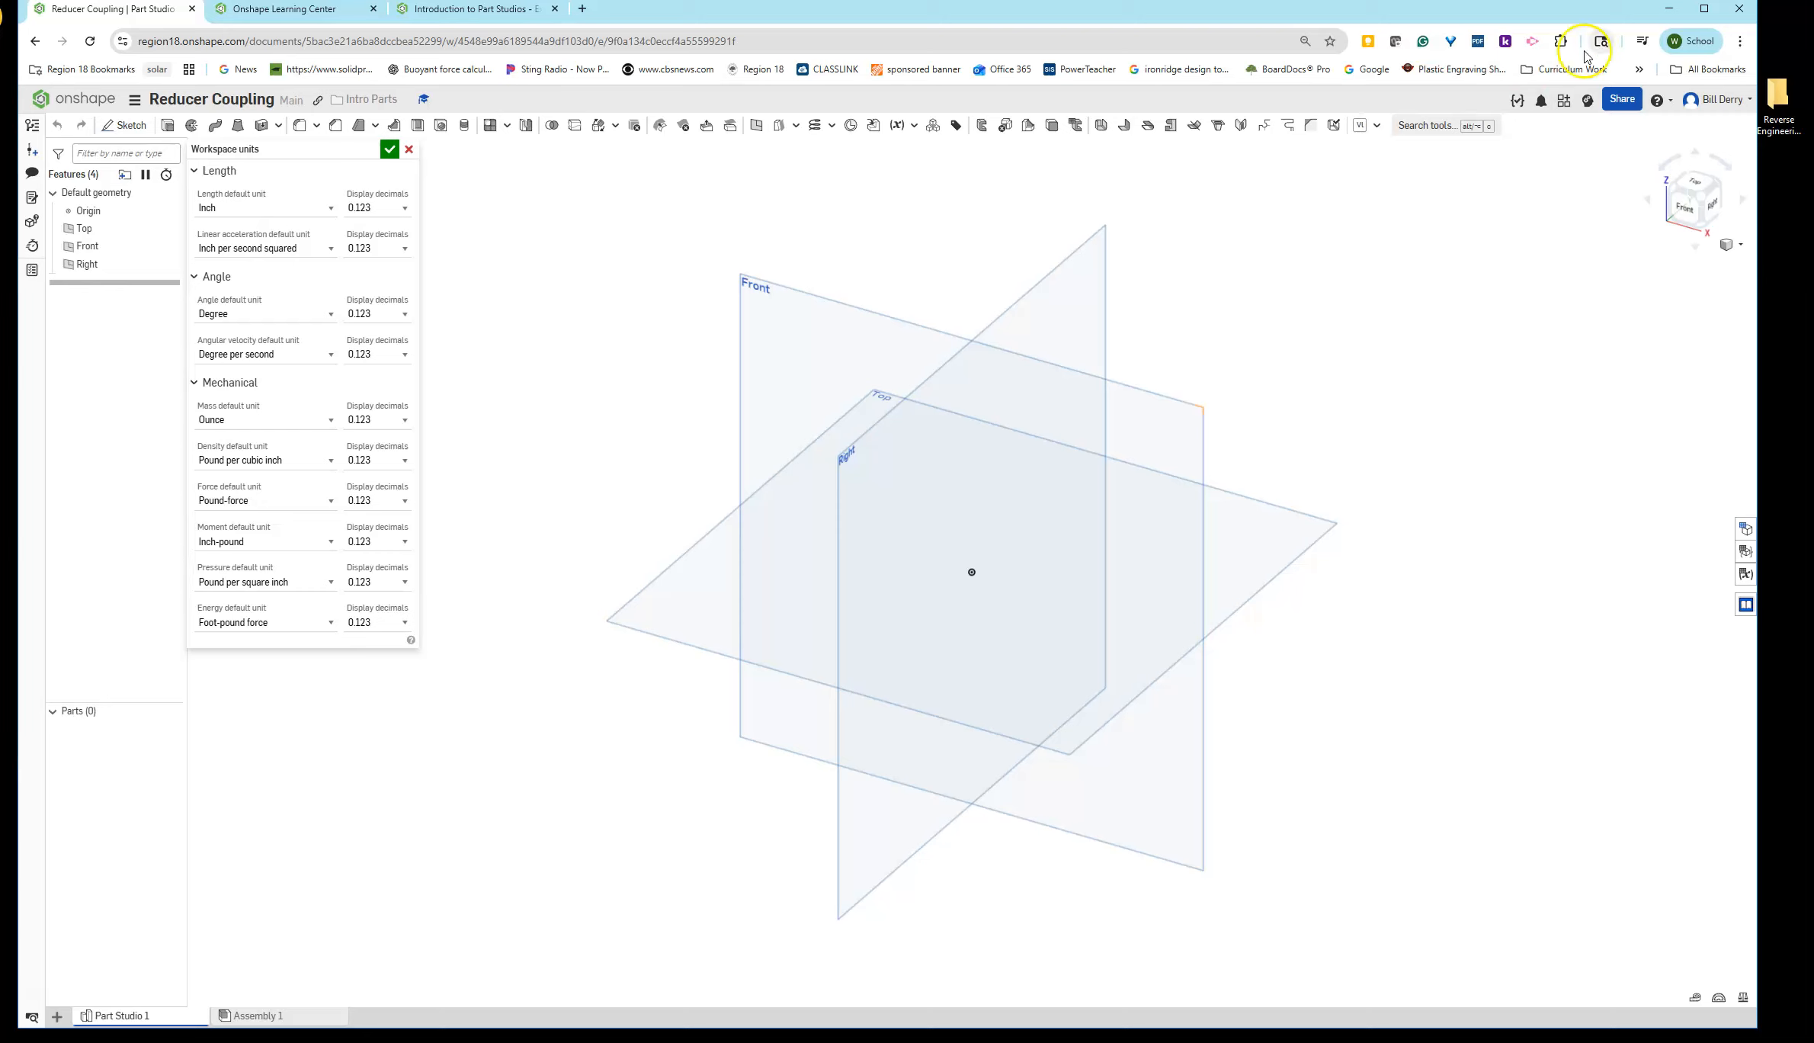
# - Open the account preferences and review the default units and mouse control settings
pyautogui.click(1697, 107)
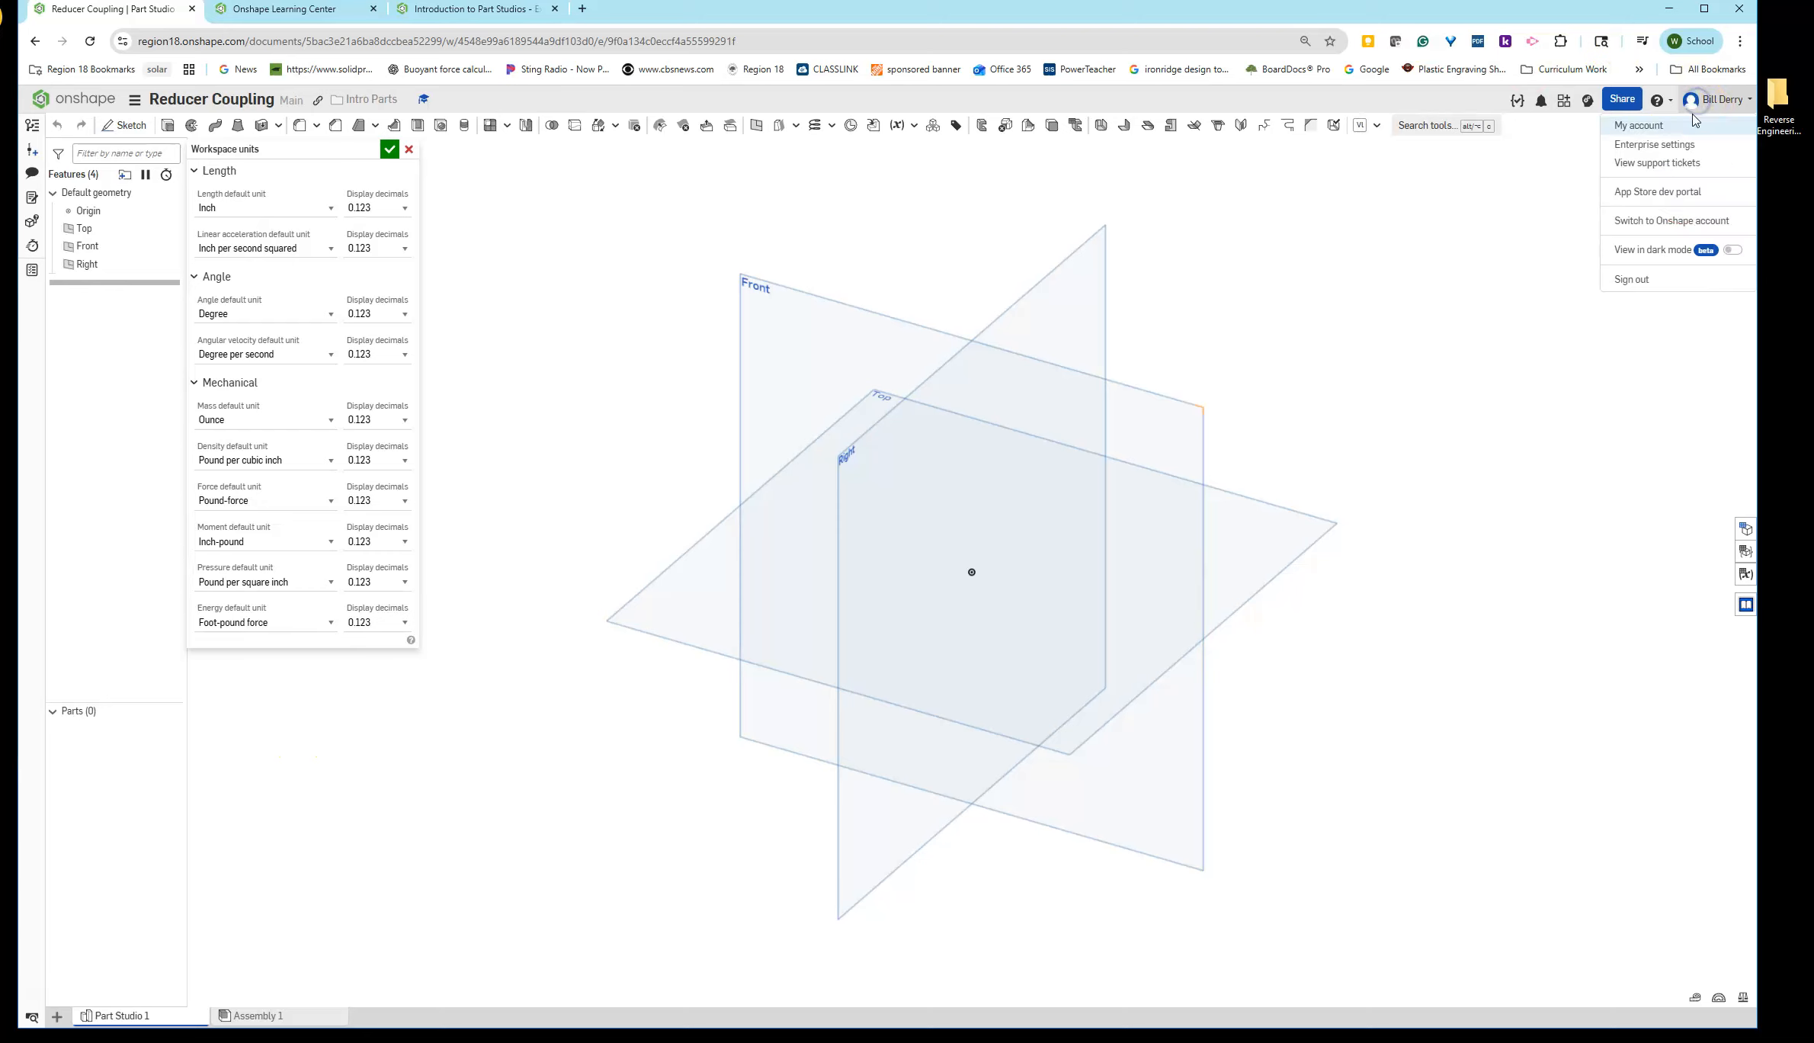
pyautogui.click(1638, 123)
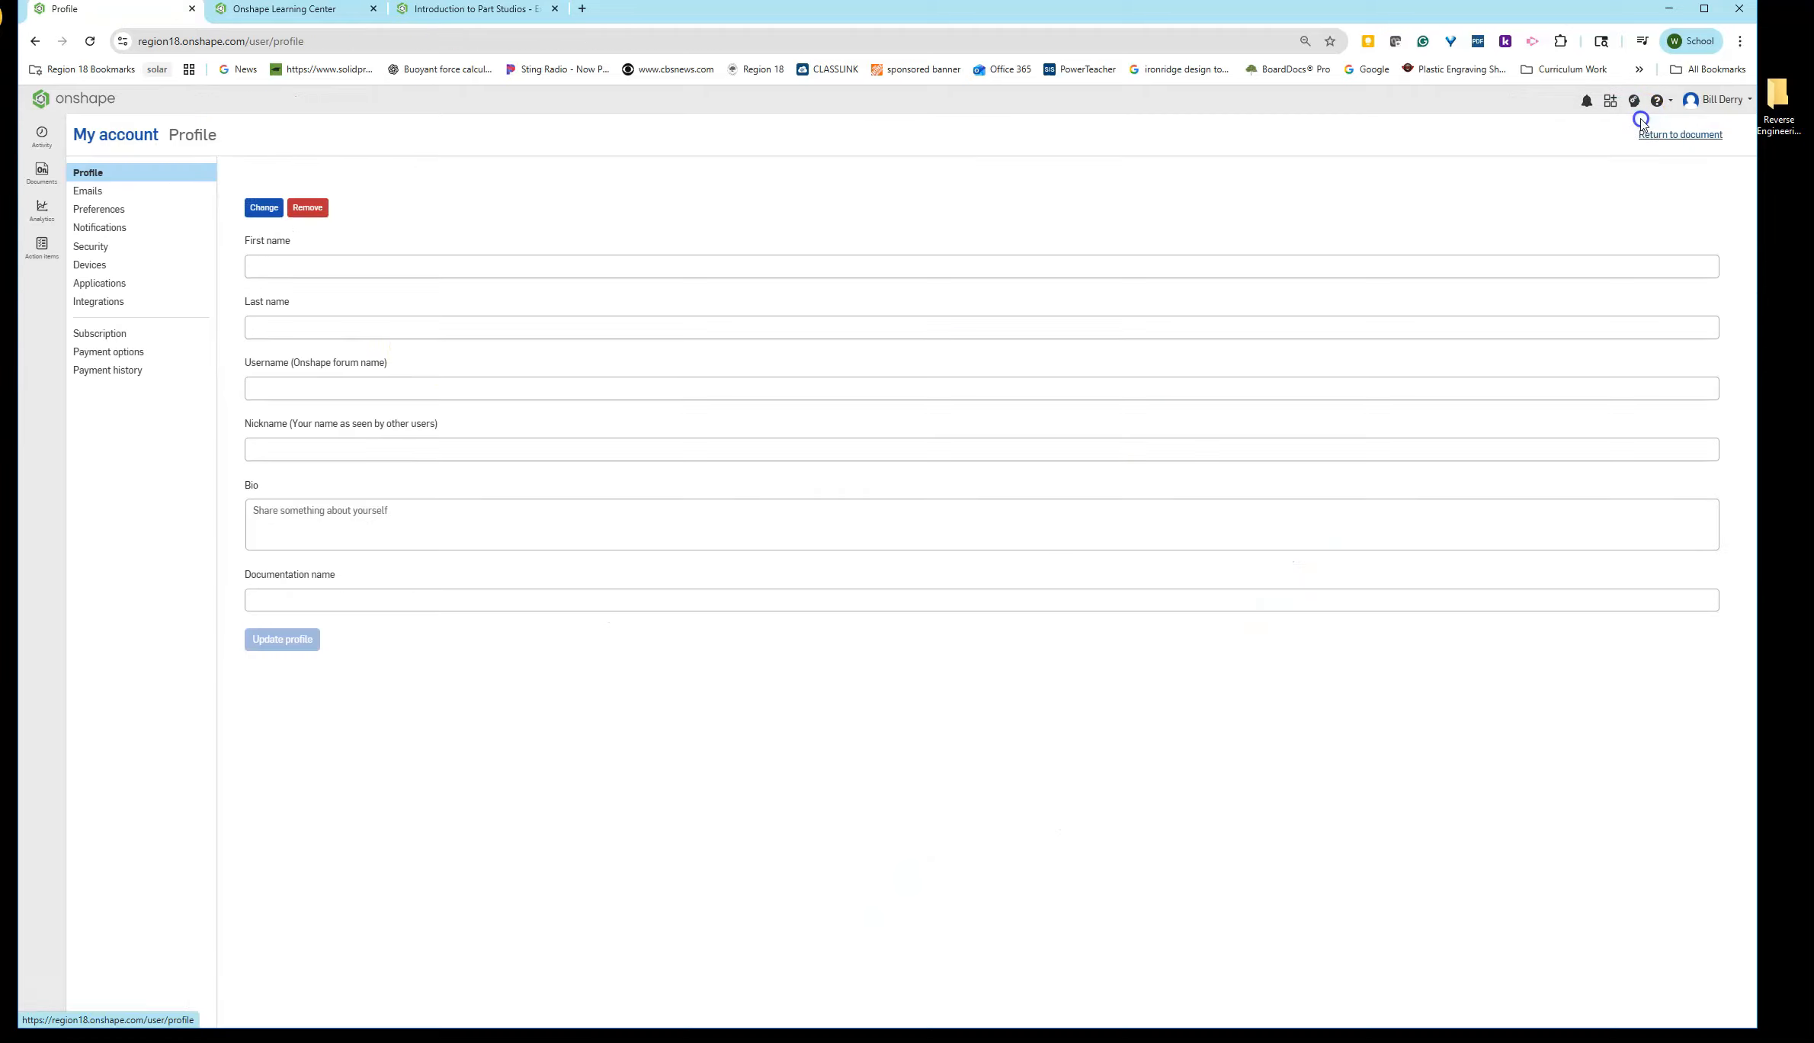
pyautogui.click(84, 211)
pyautogui.scroll(-9, 454, 587)
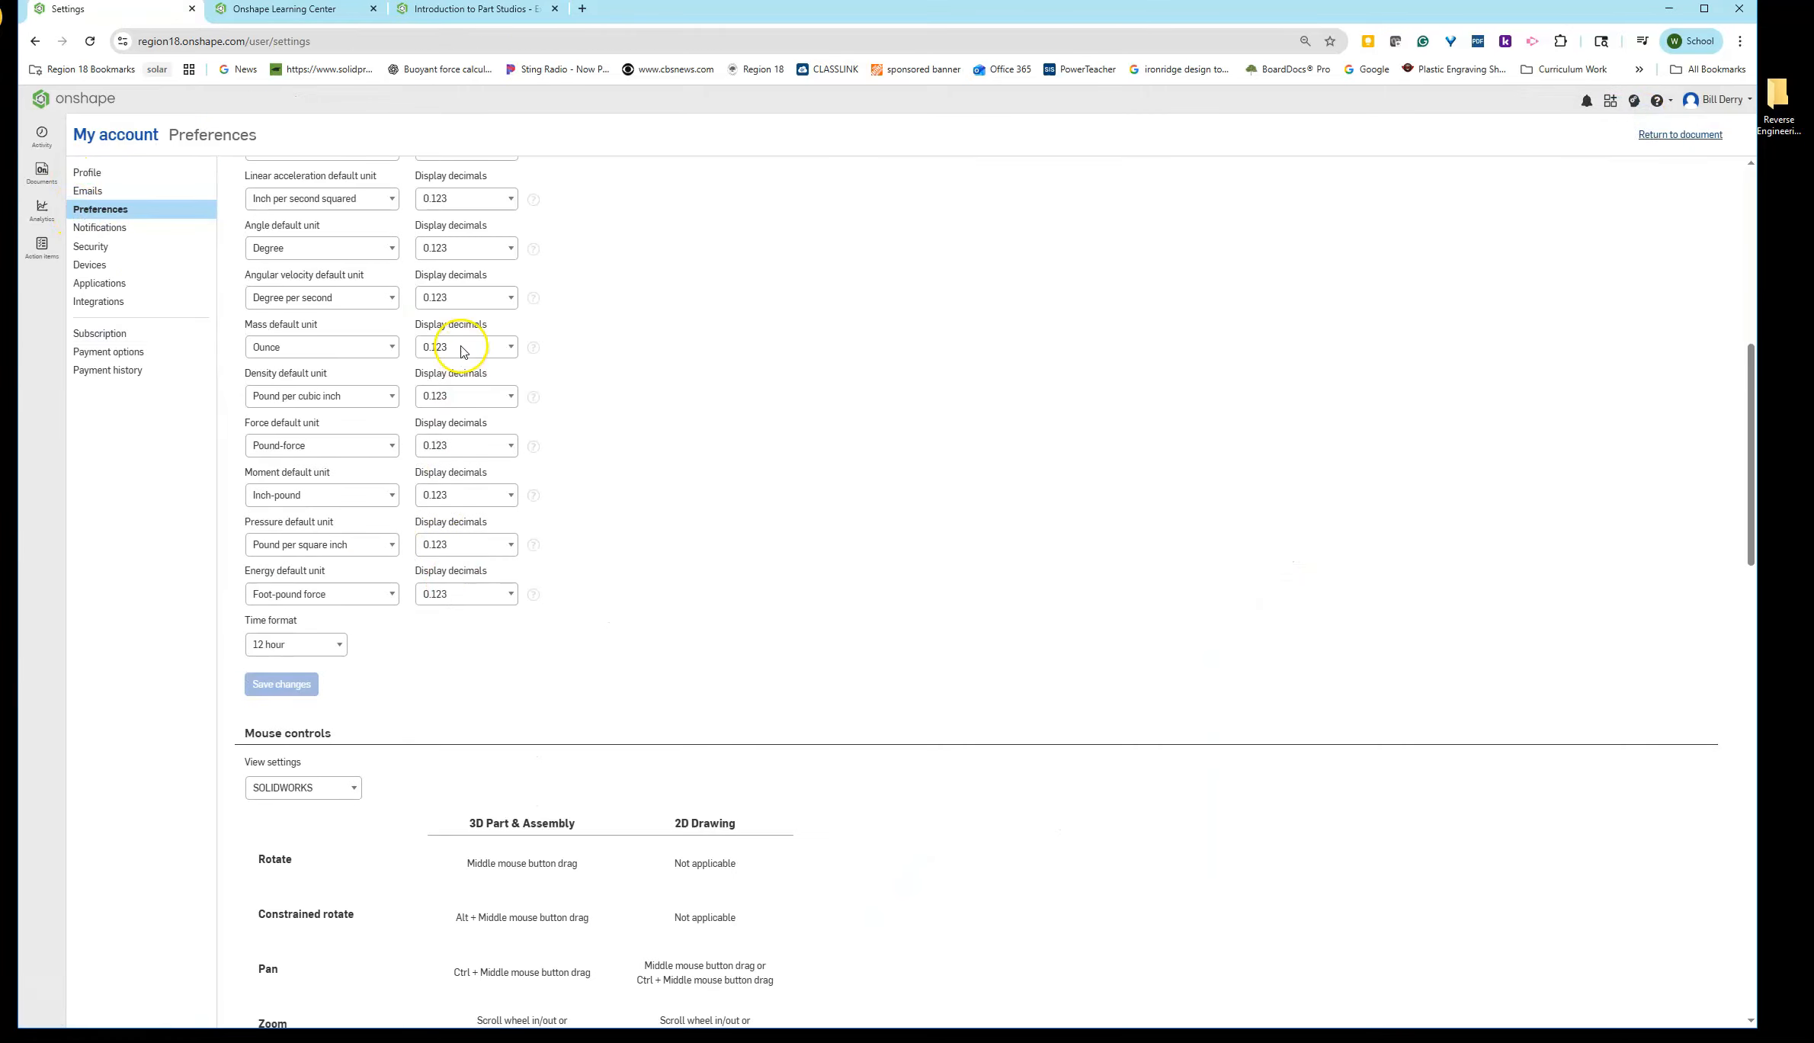
pyautogui.scroll(1, 458, 359)
pyautogui.scroll(-3, 452, 469)
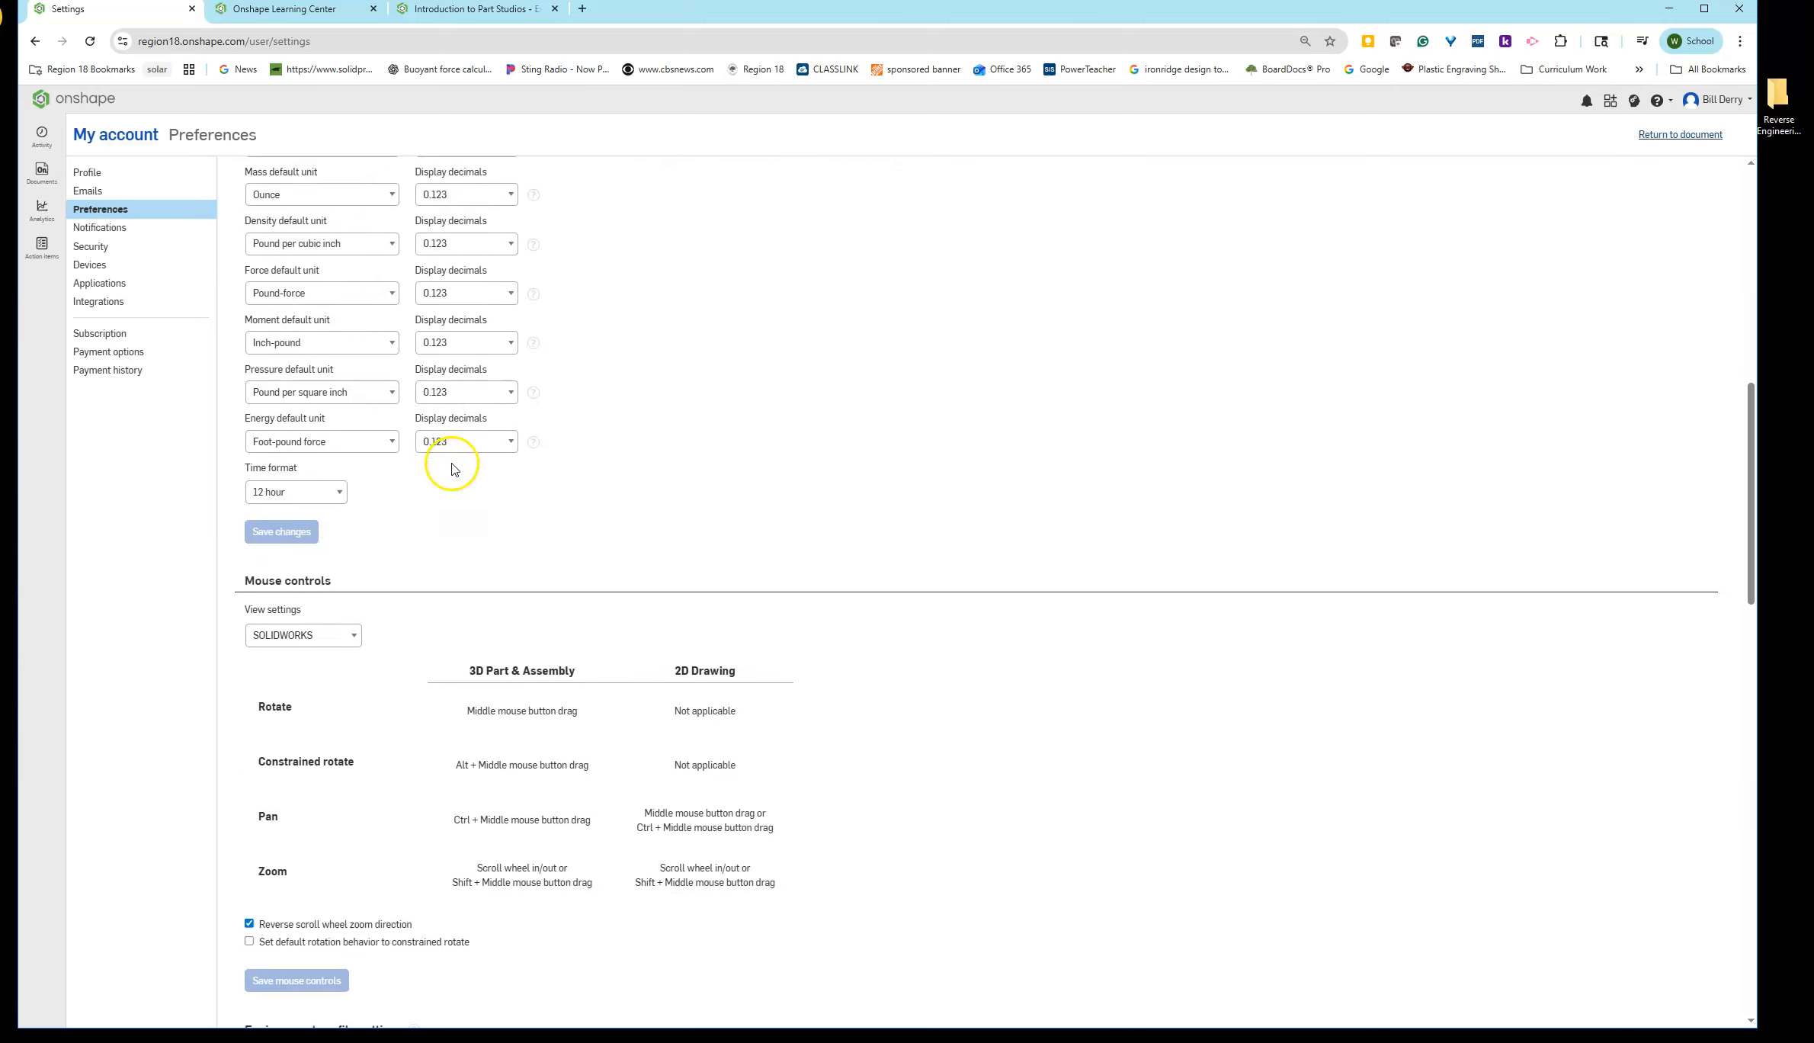
pyautogui.scroll(-2, 452, 469)
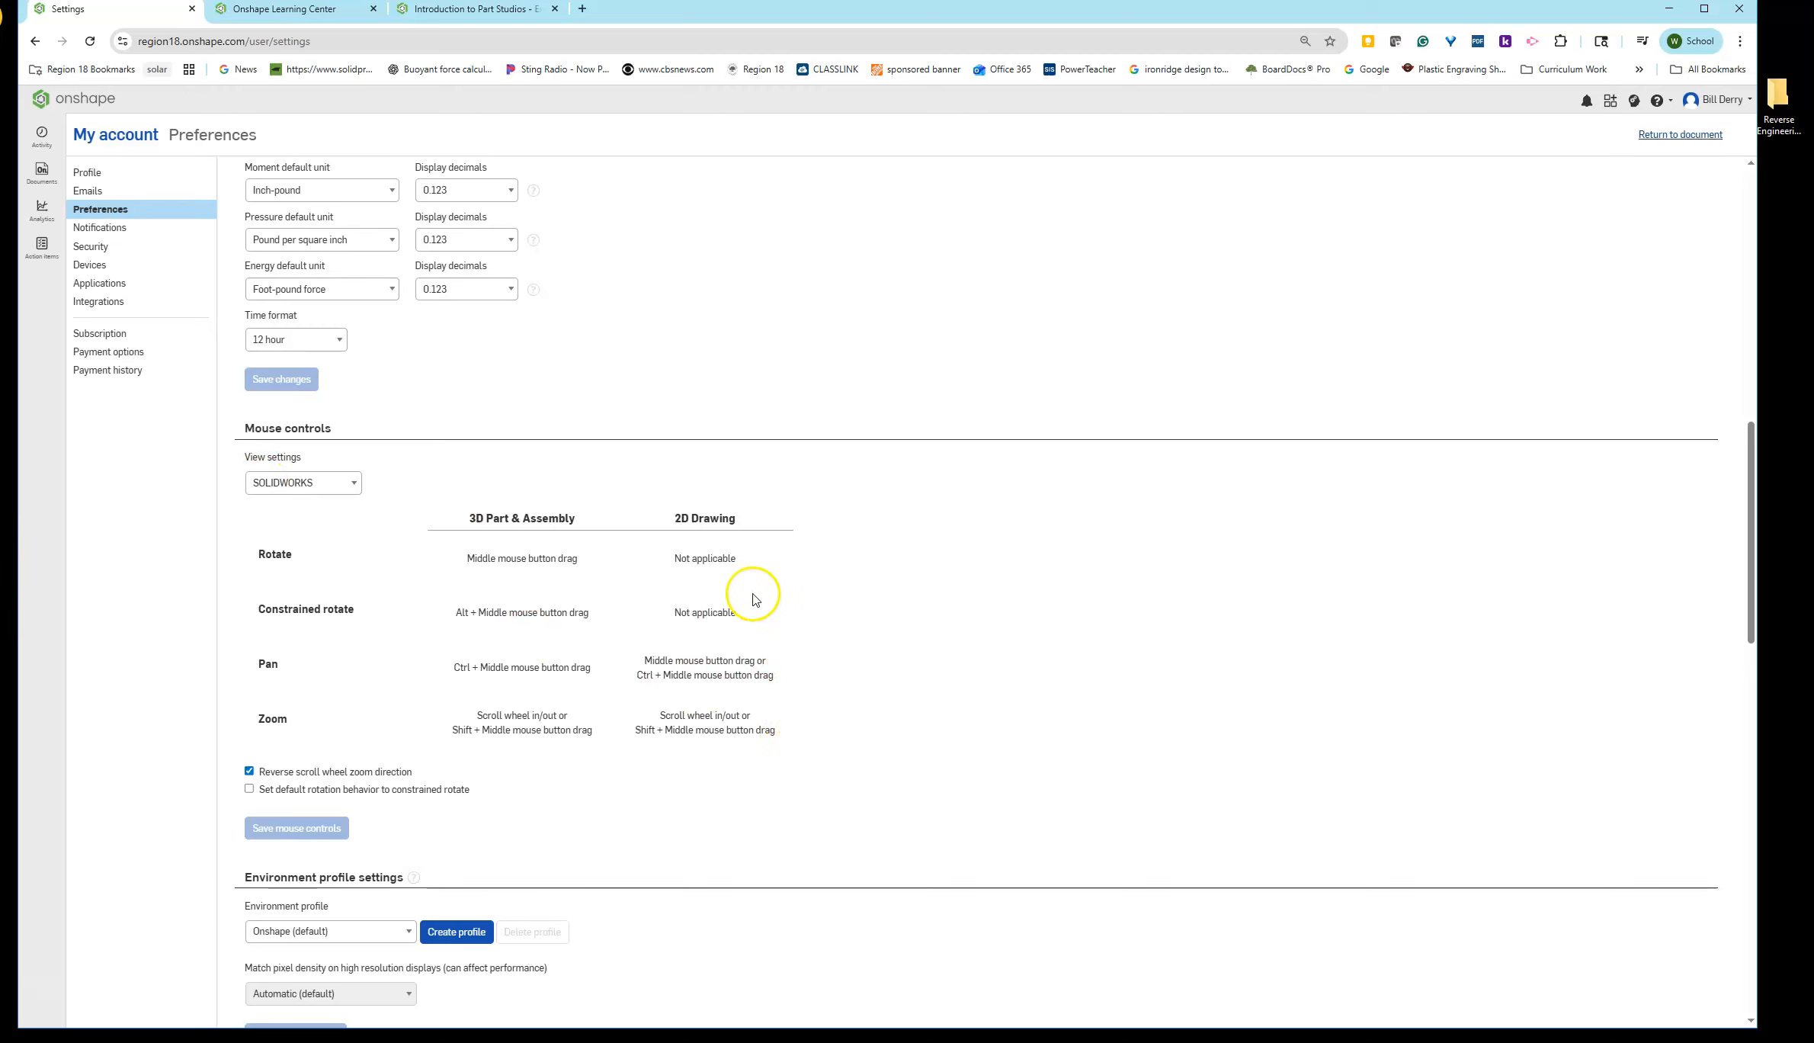
# - Return from the account preferences to the Intro Parts folder and open the Reducer Coupling document
pyautogui.scroll(15, 592, 287)
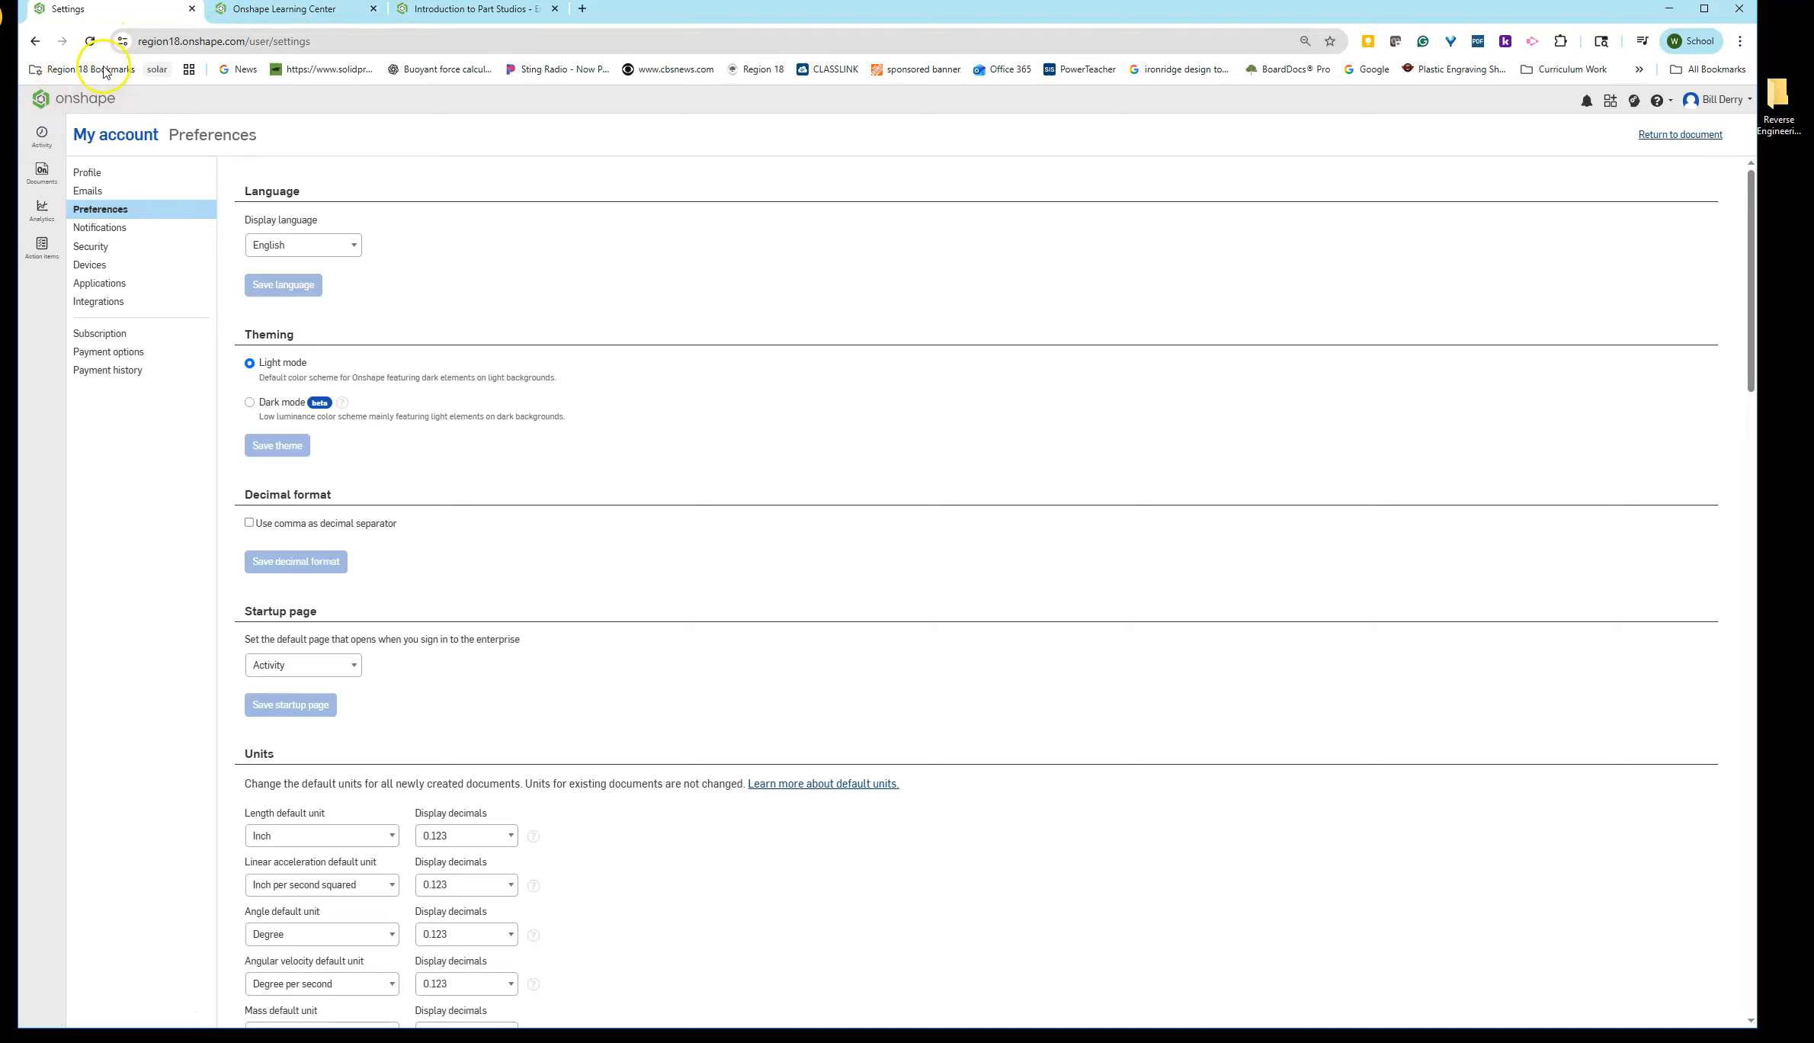
pyautogui.click(59, 102)
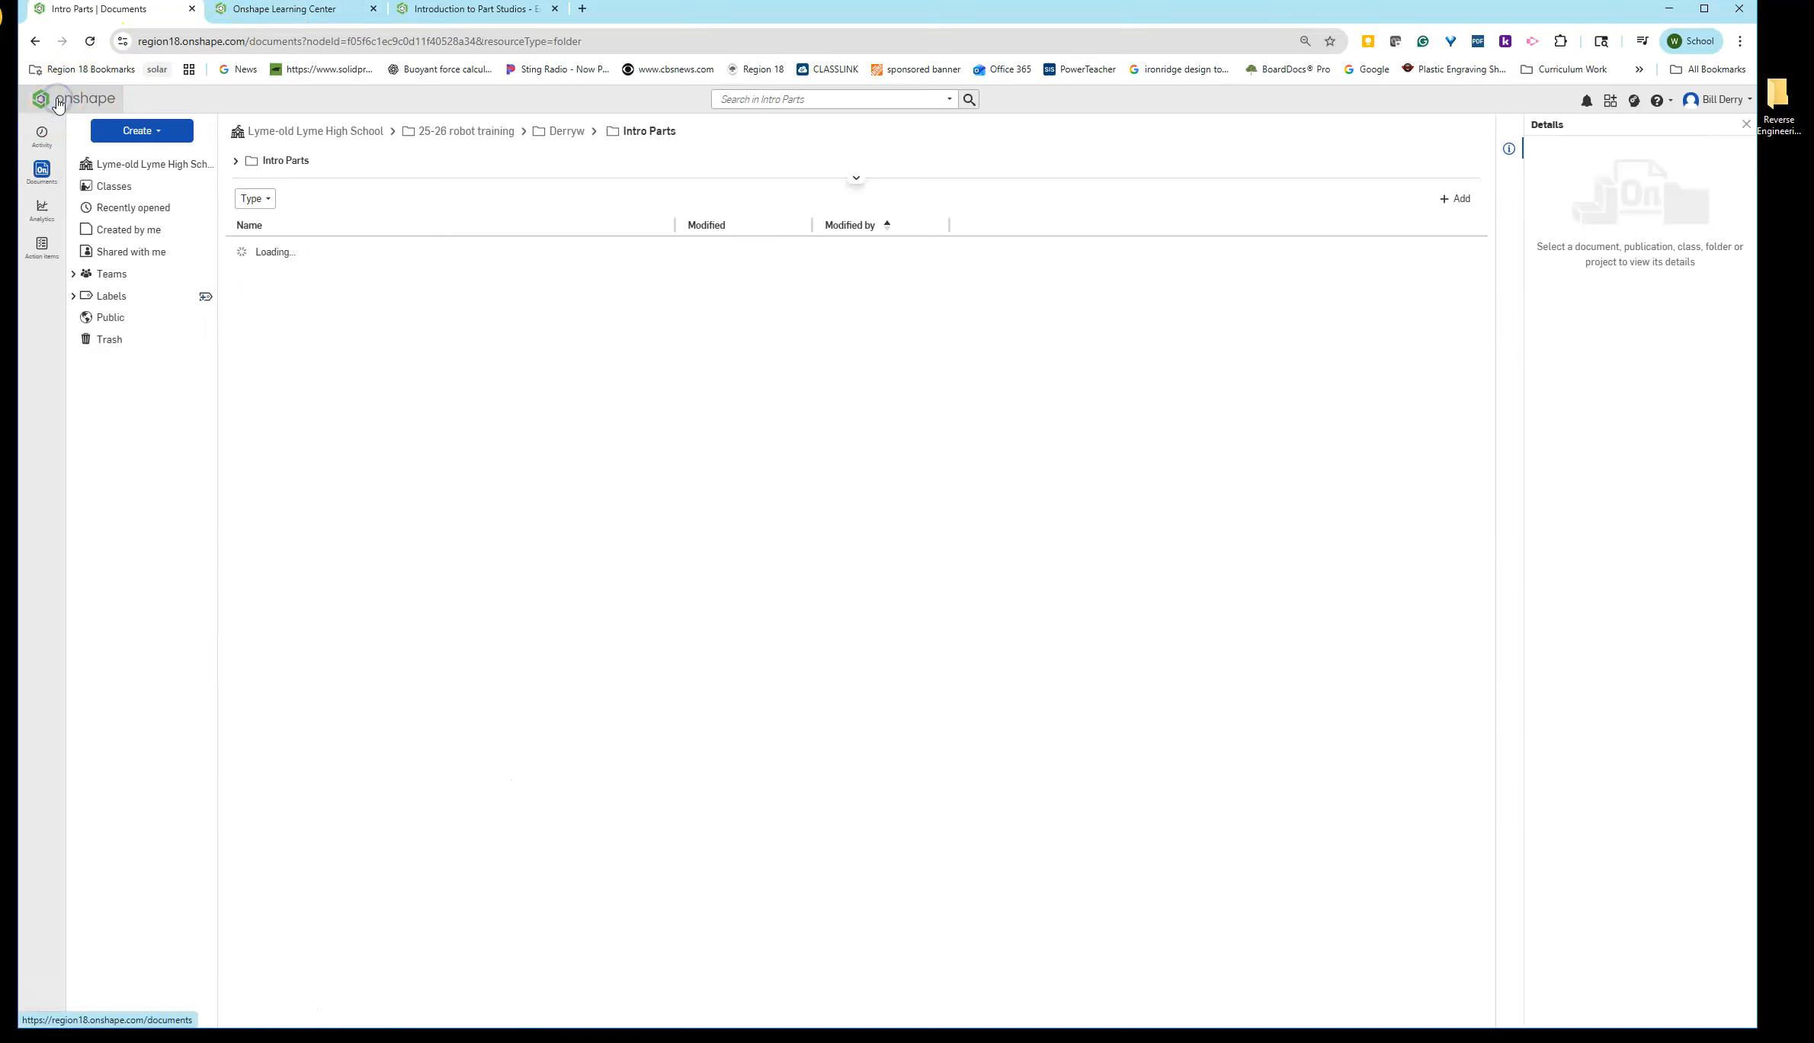
pyautogui.click(305, 280)
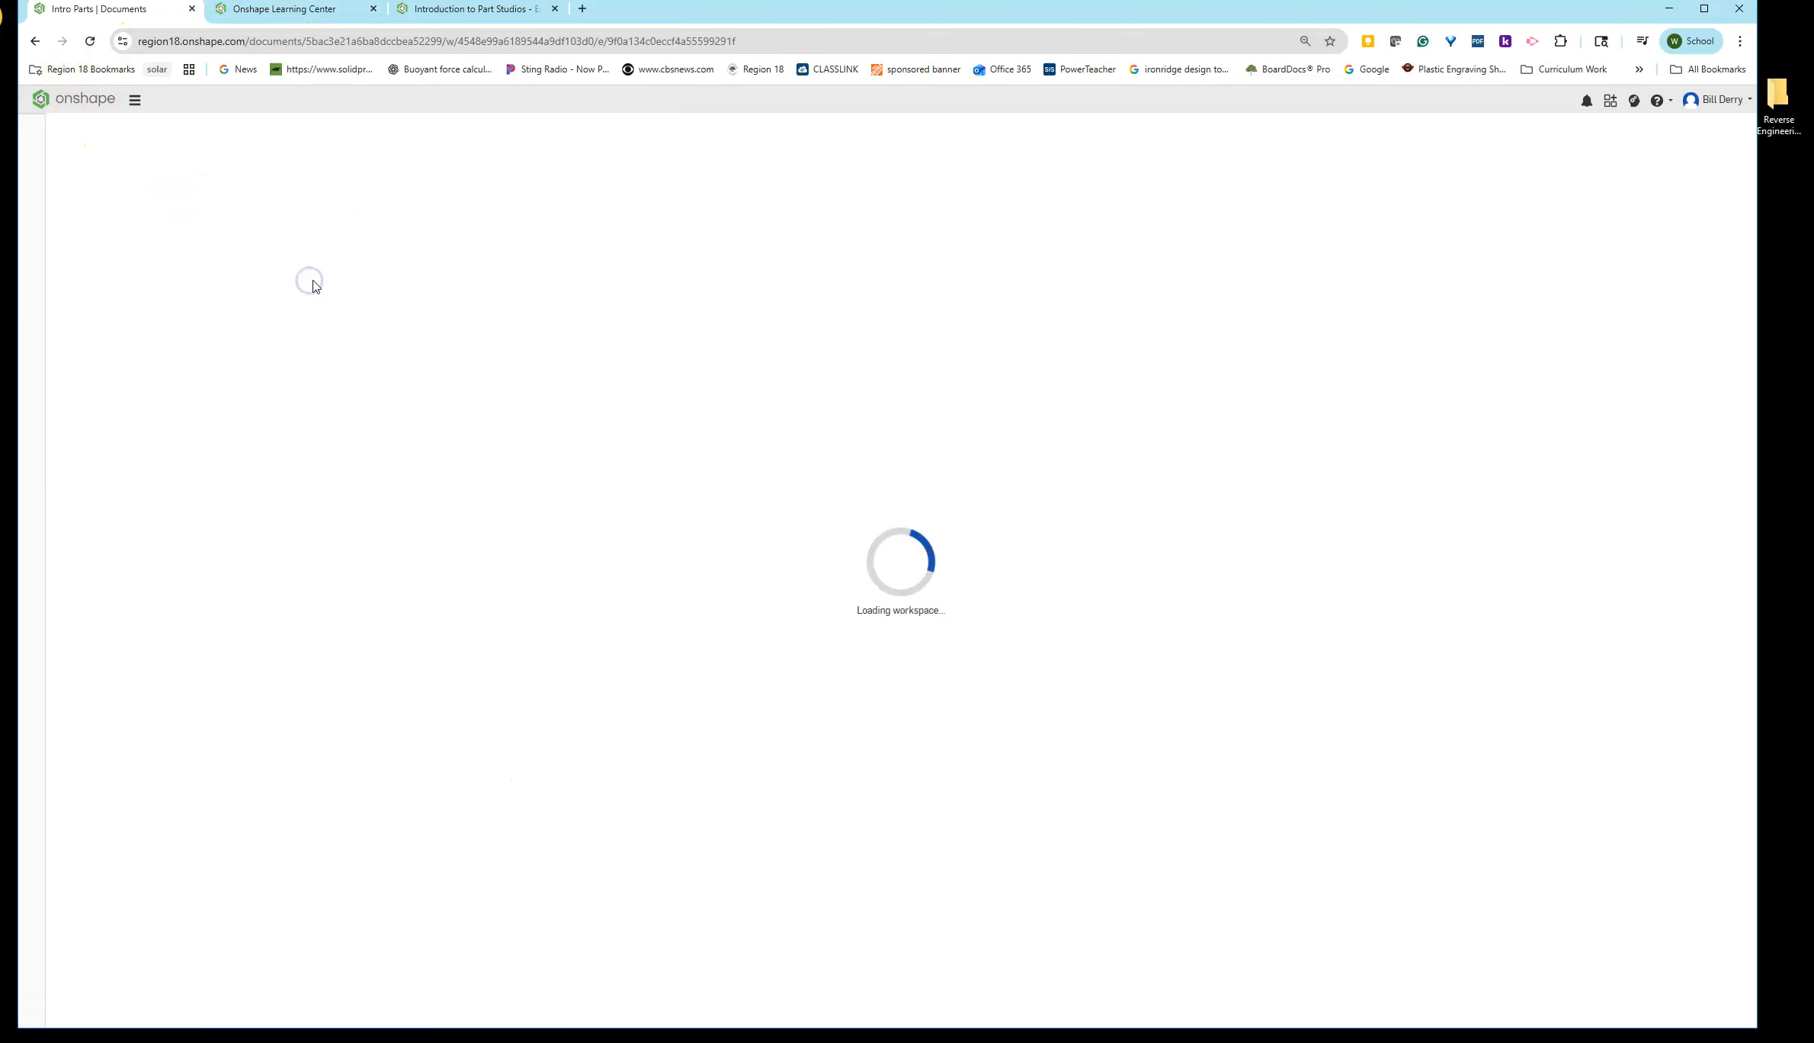
# - Advance the Reducer Coupling exercise to slide 2 to read the flange sketch instructions
pyautogui.click(467, 10)
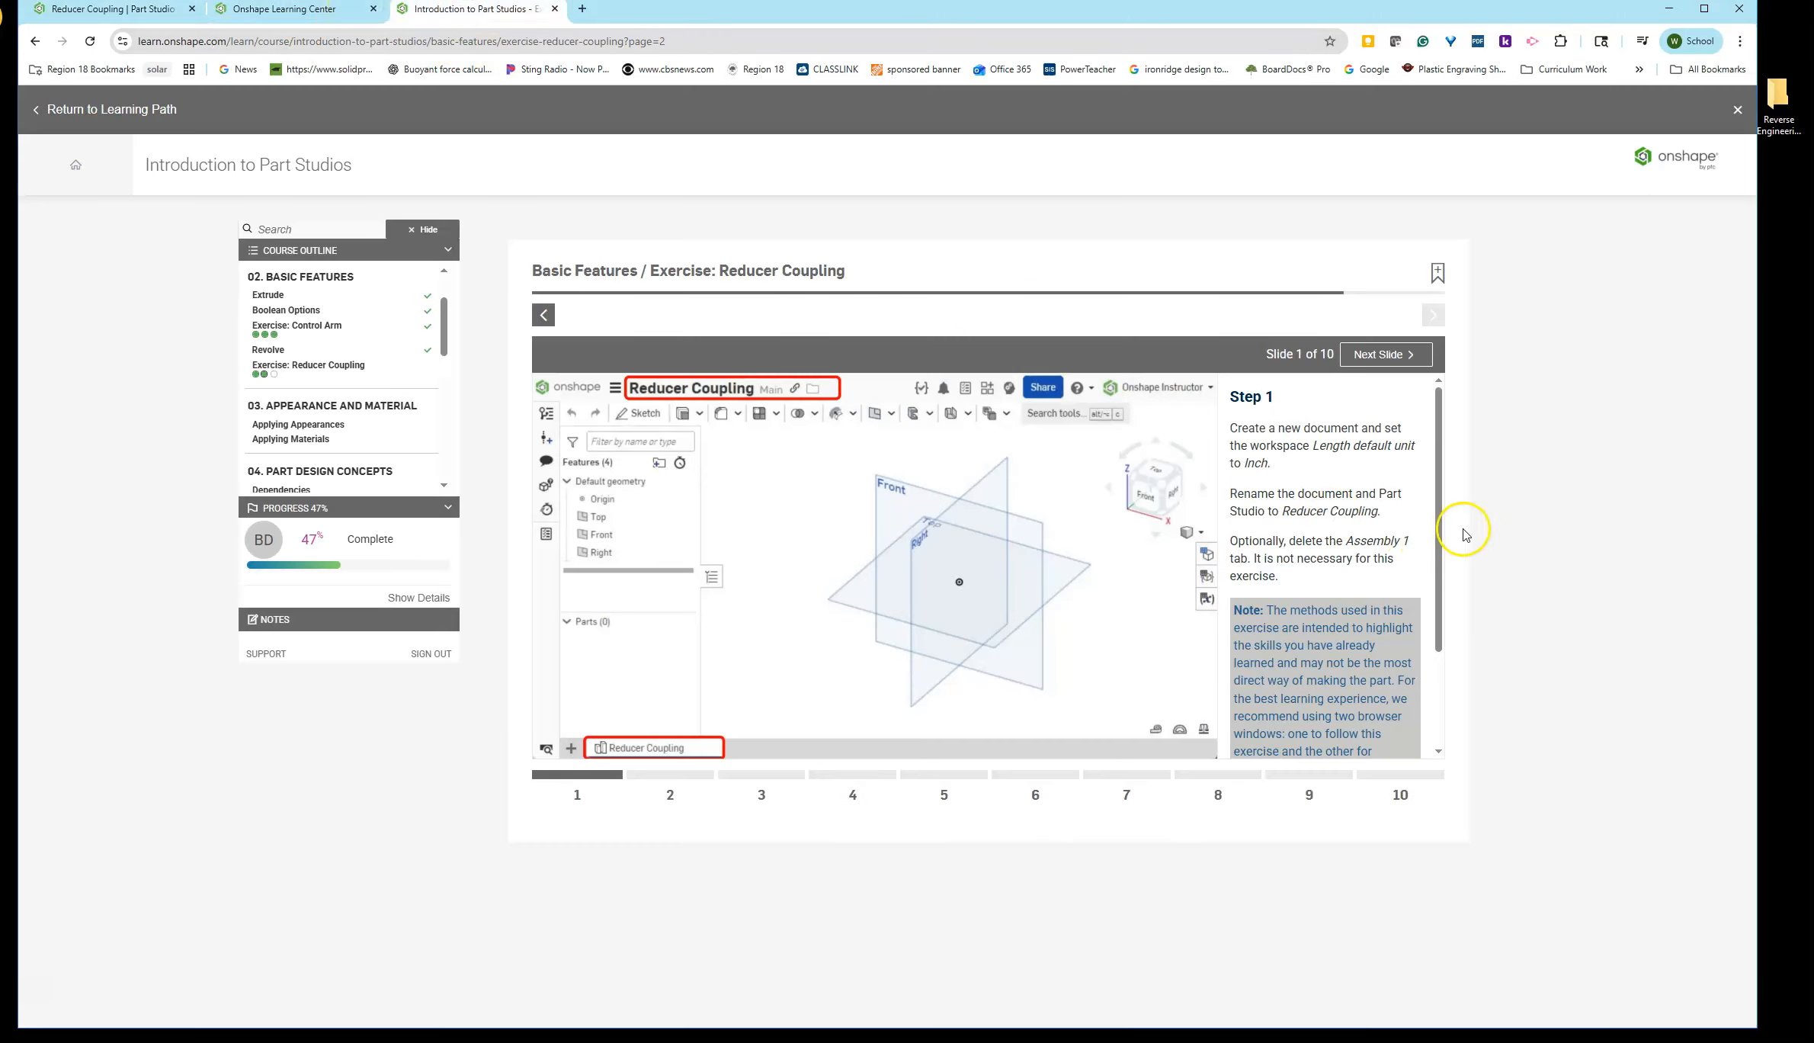
pyautogui.scroll(-3, 1328, 414)
pyautogui.scroll(3, 1327, 414)
pyautogui.click(1378, 355)
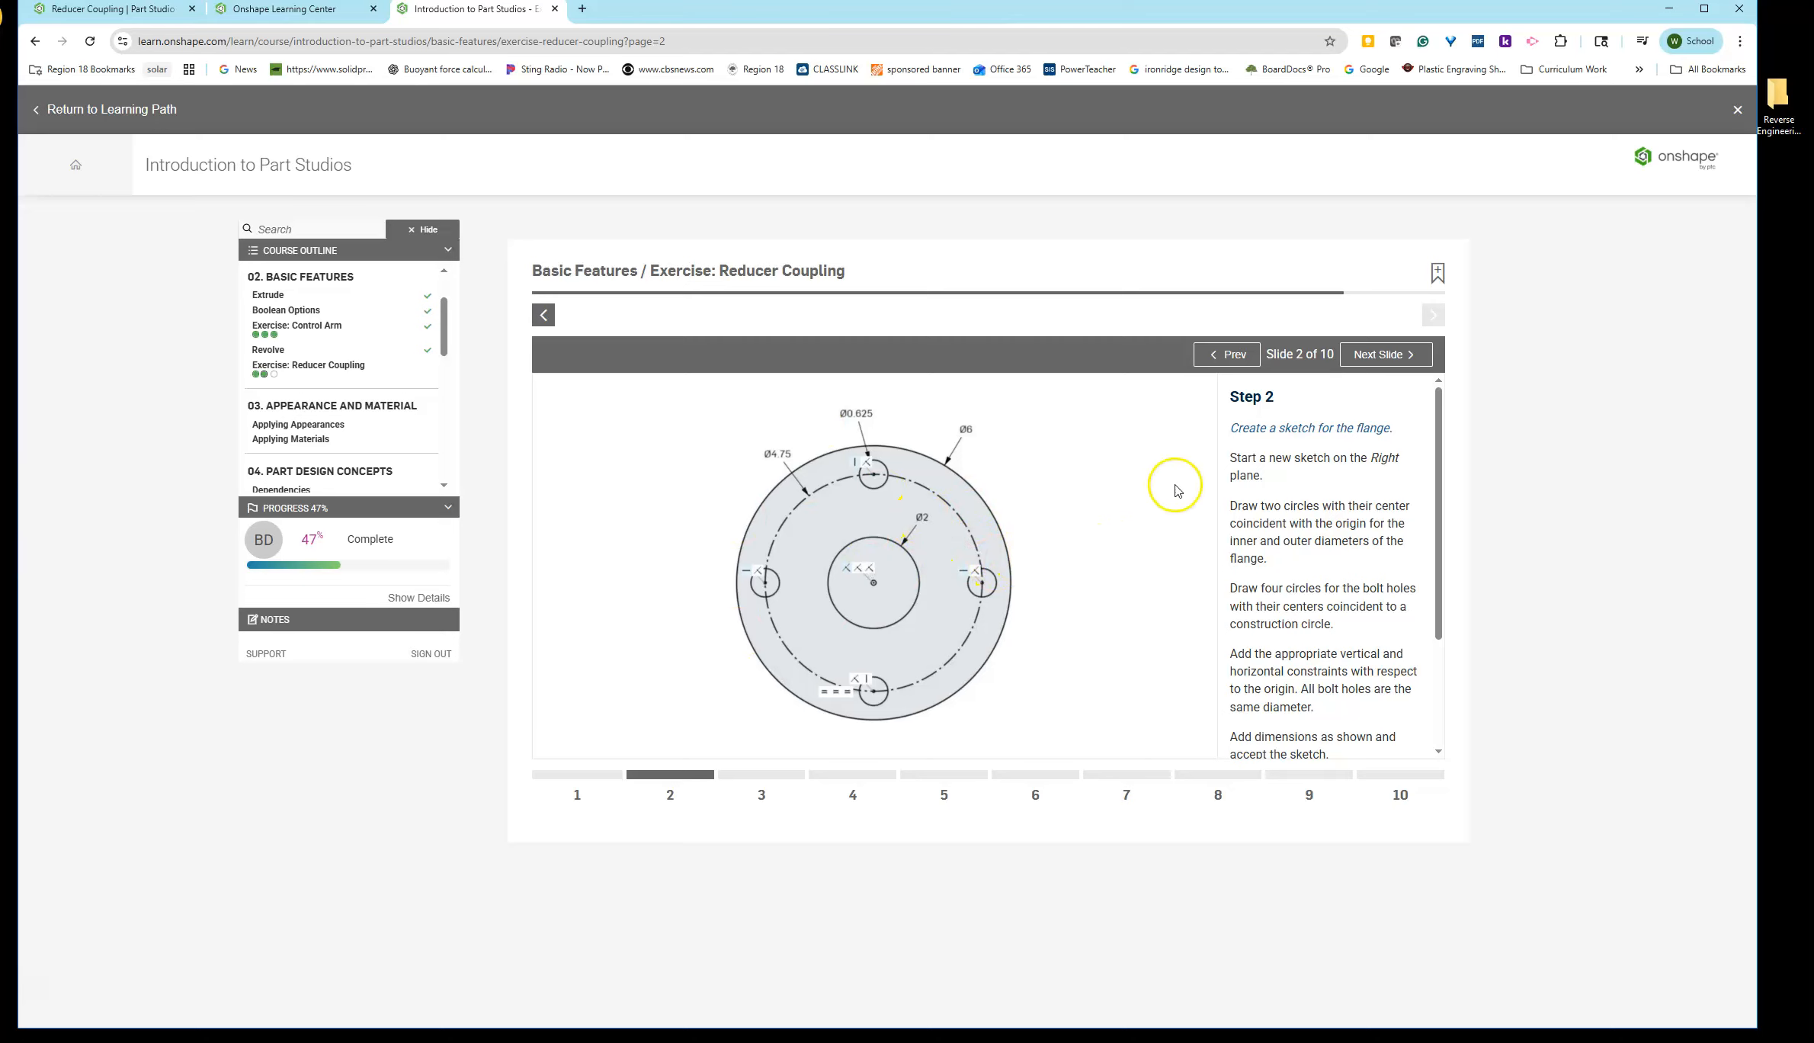
# - Move the exercise into its own browser window and arrange the windows to follow along beside the document
pyautogui.moveTo(1759, 390); pyautogui.dragTo(763, 470)
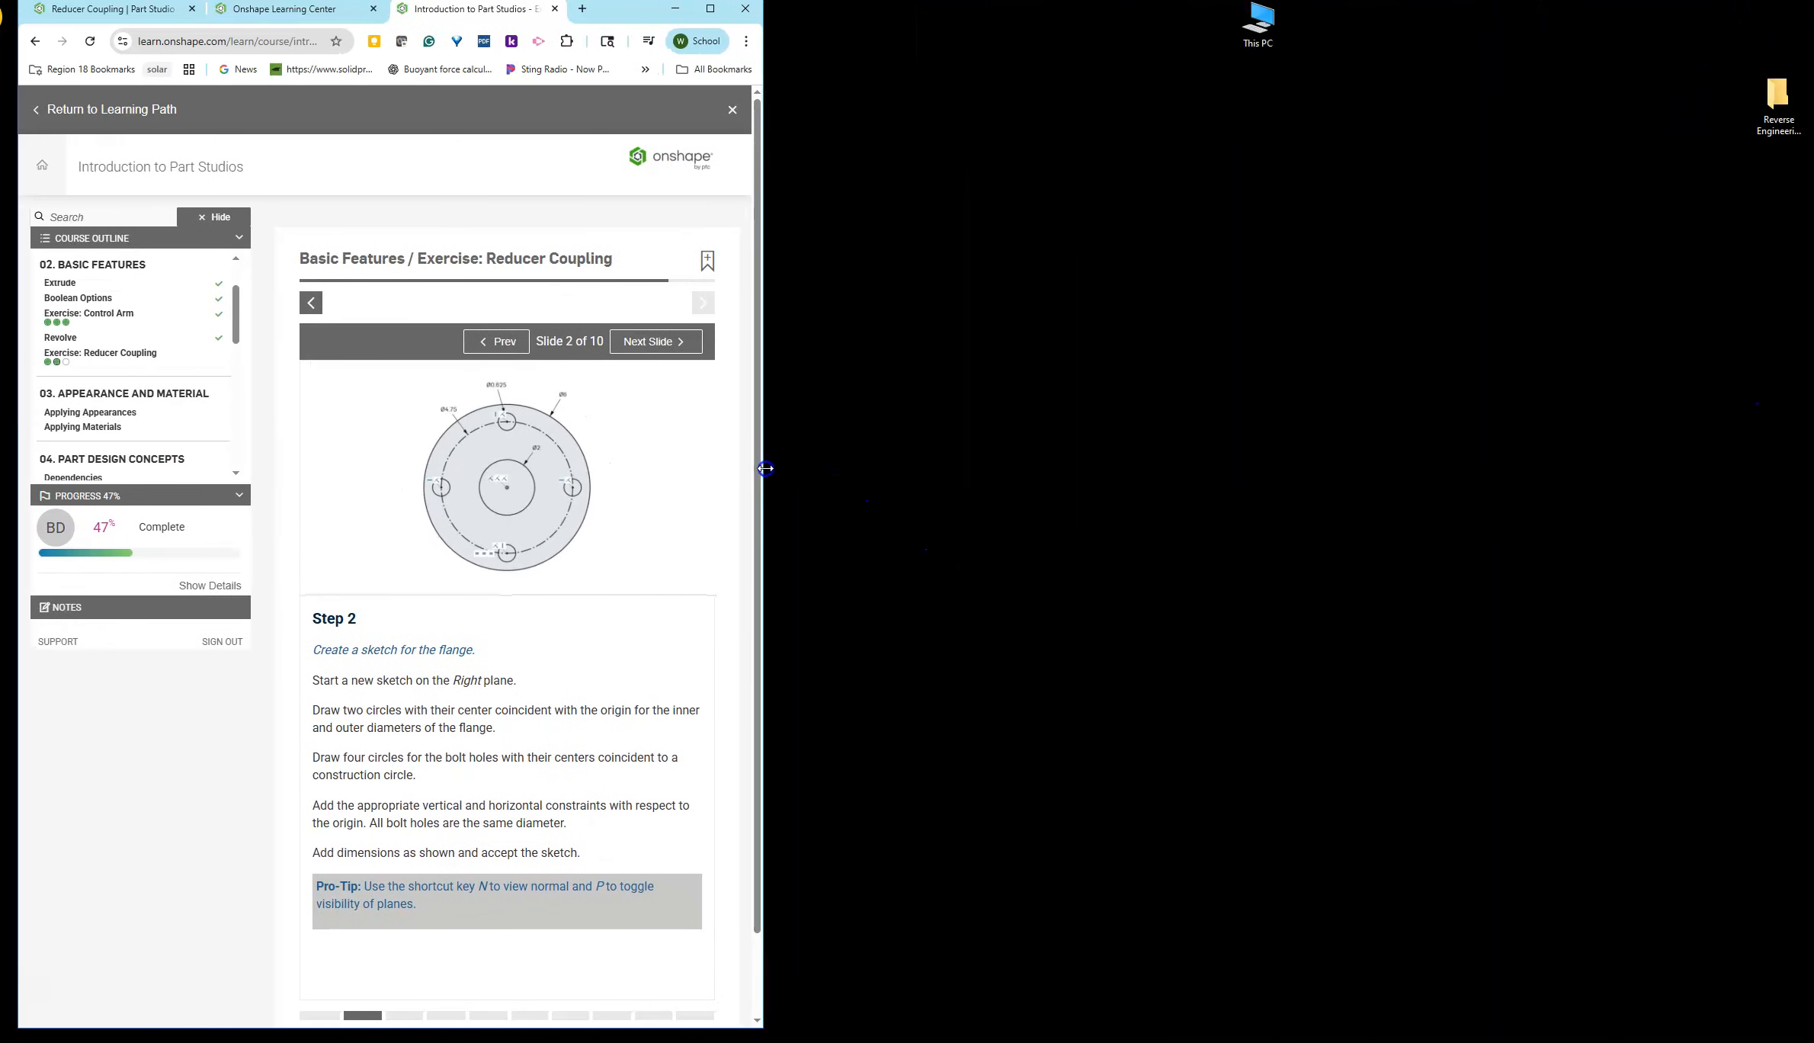
pyautogui.moveTo(465, 10); pyautogui.dragTo(1812, 141)
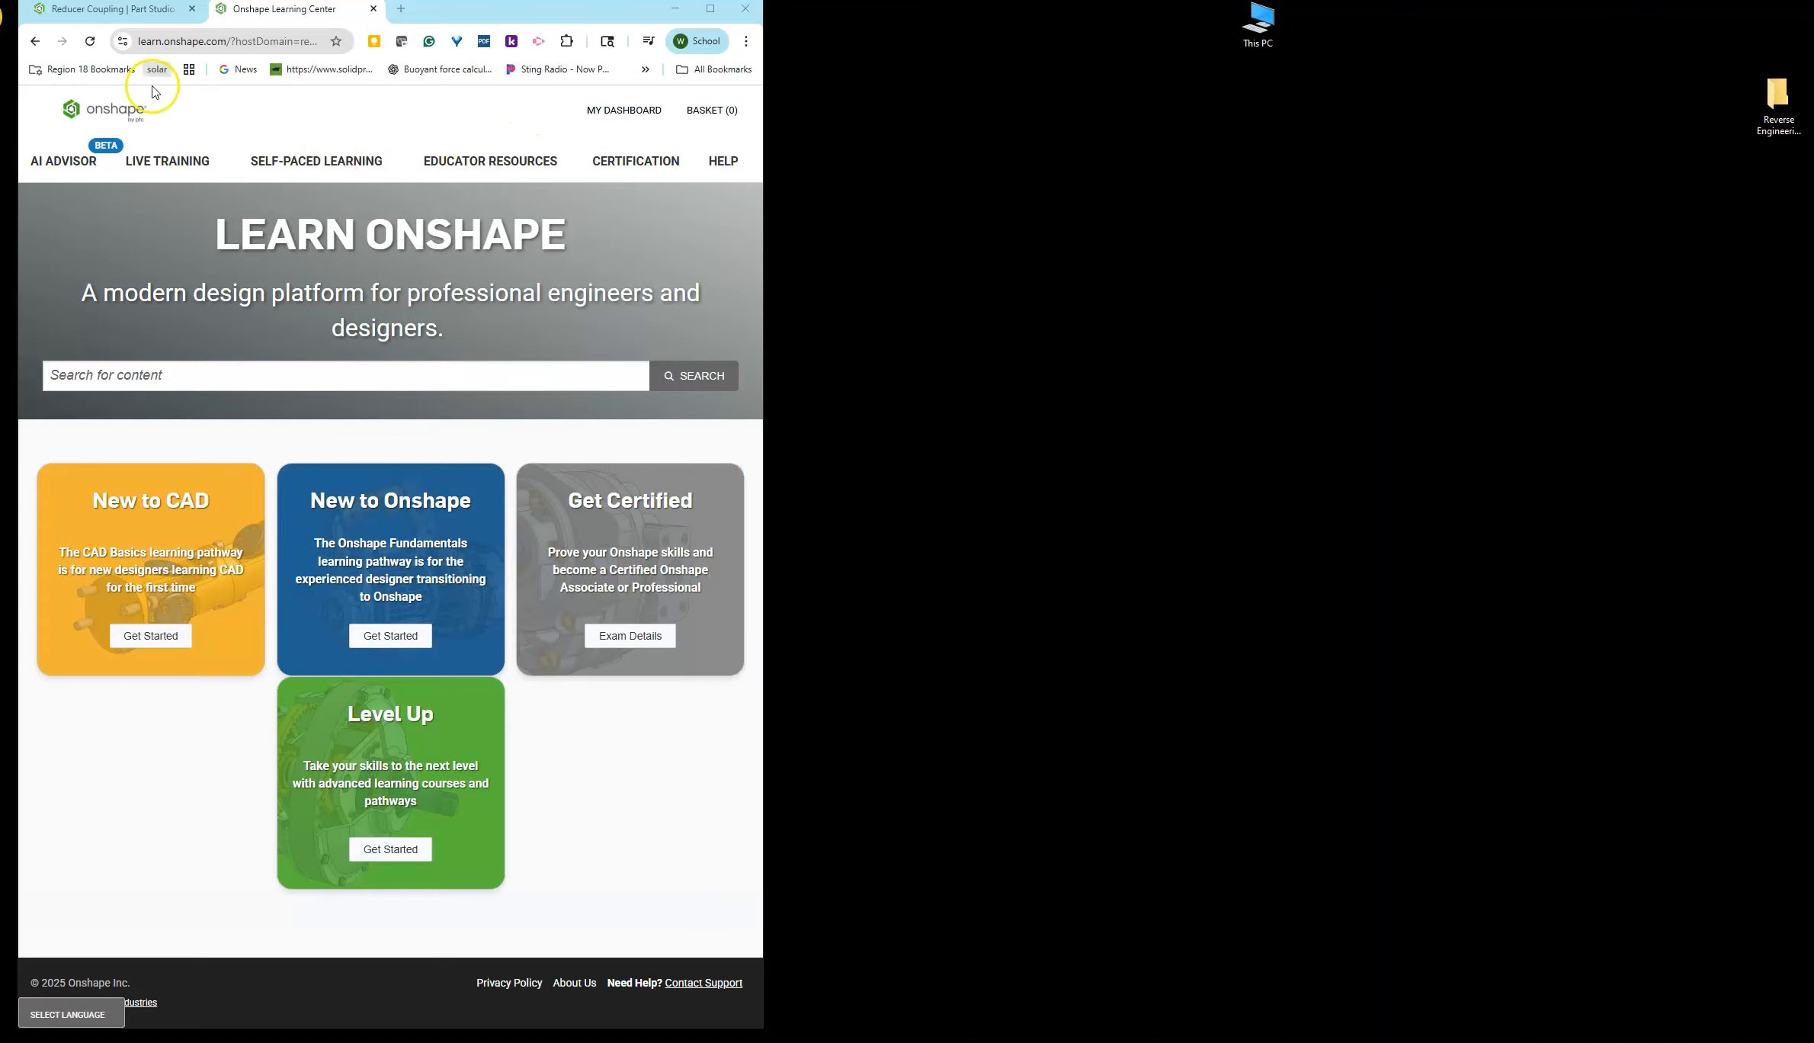
pyautogui.click(112, 11)
pyautogui.moveTo(763, 454); pyautogui.dragTo(1796, 451)
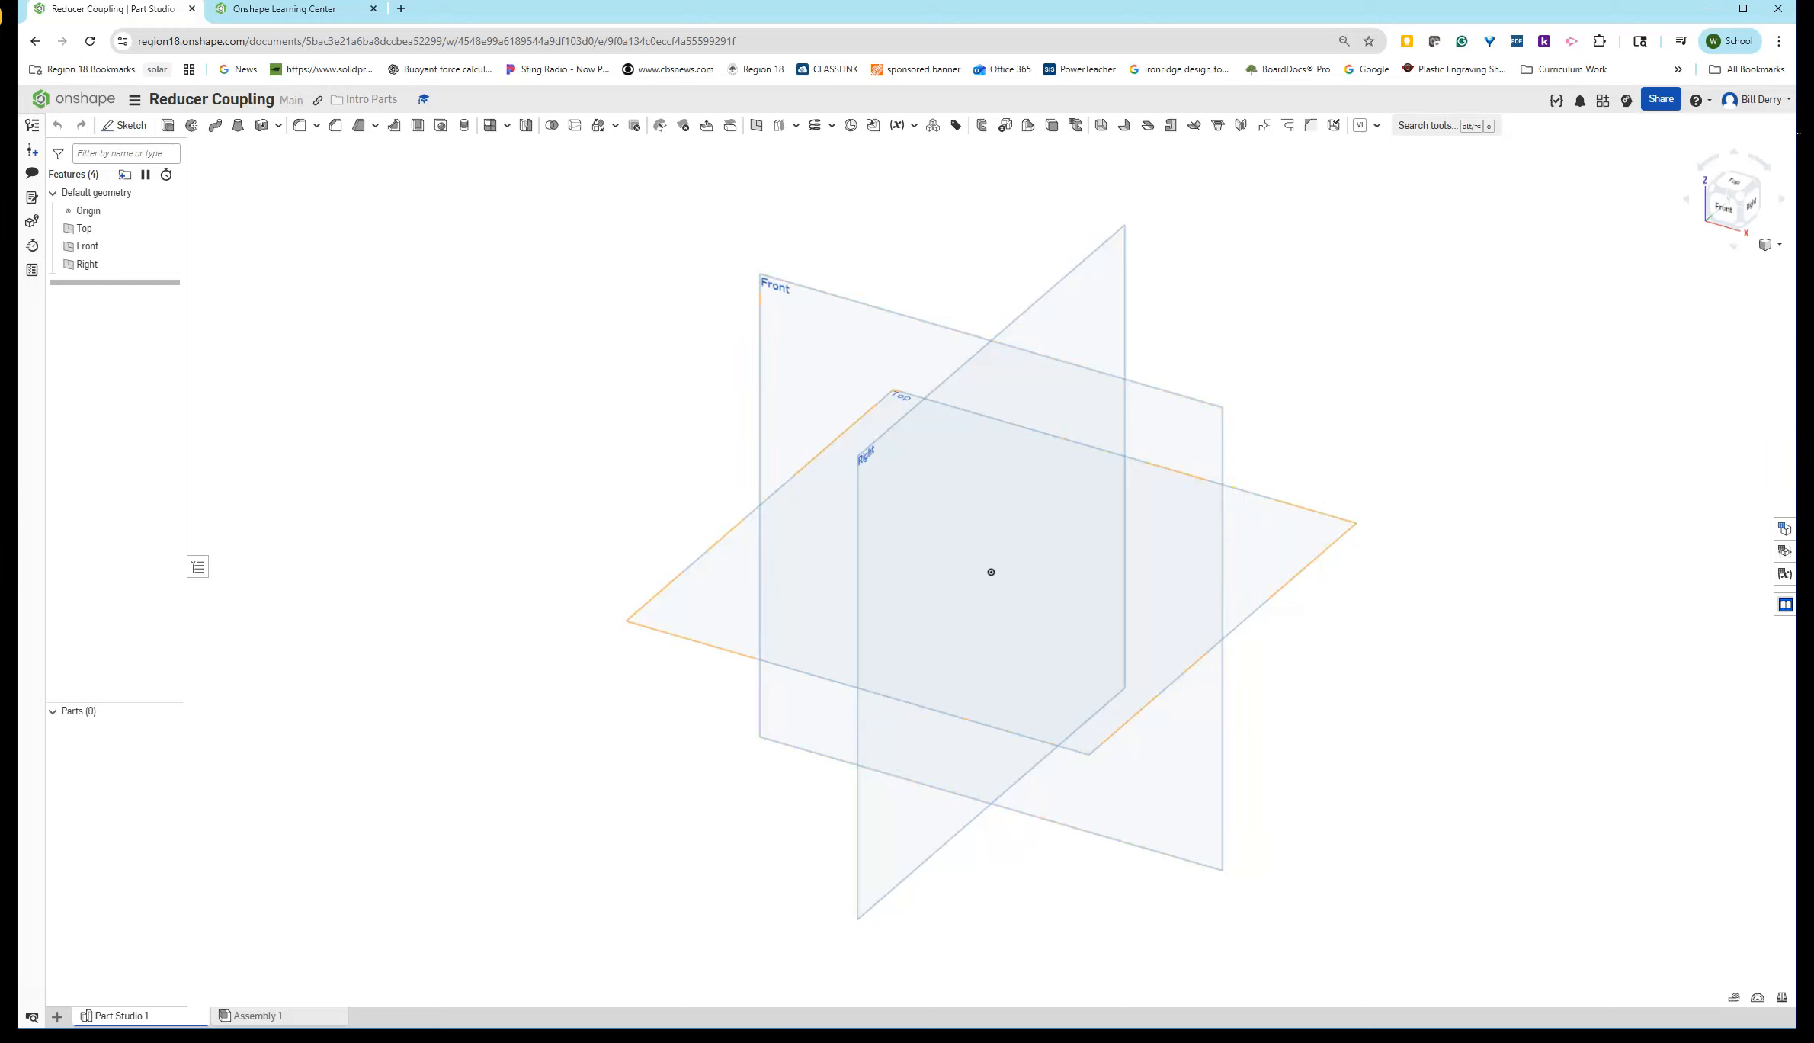
# - Start a sketch on the Right plane, view it normal, and draw a 6 in diameter circle at the origin
pyautogui.click(85, 264)
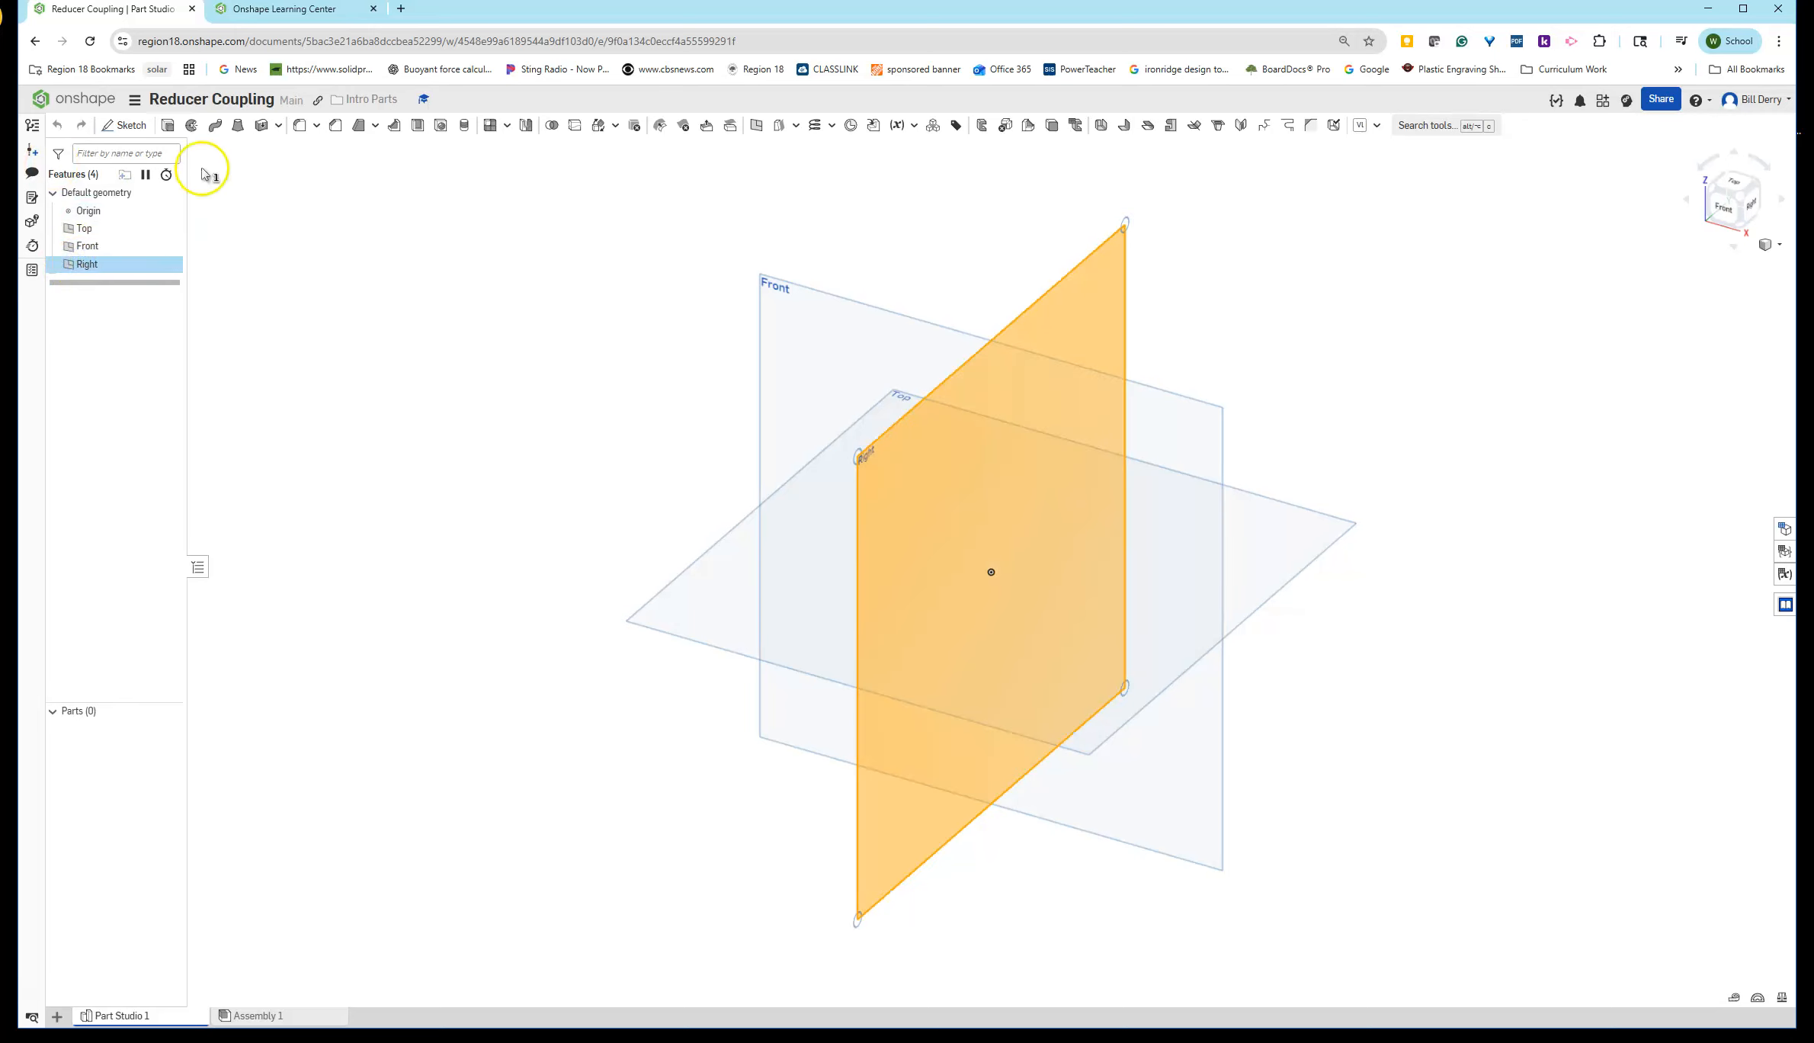
pyautogui.click(126, 125)
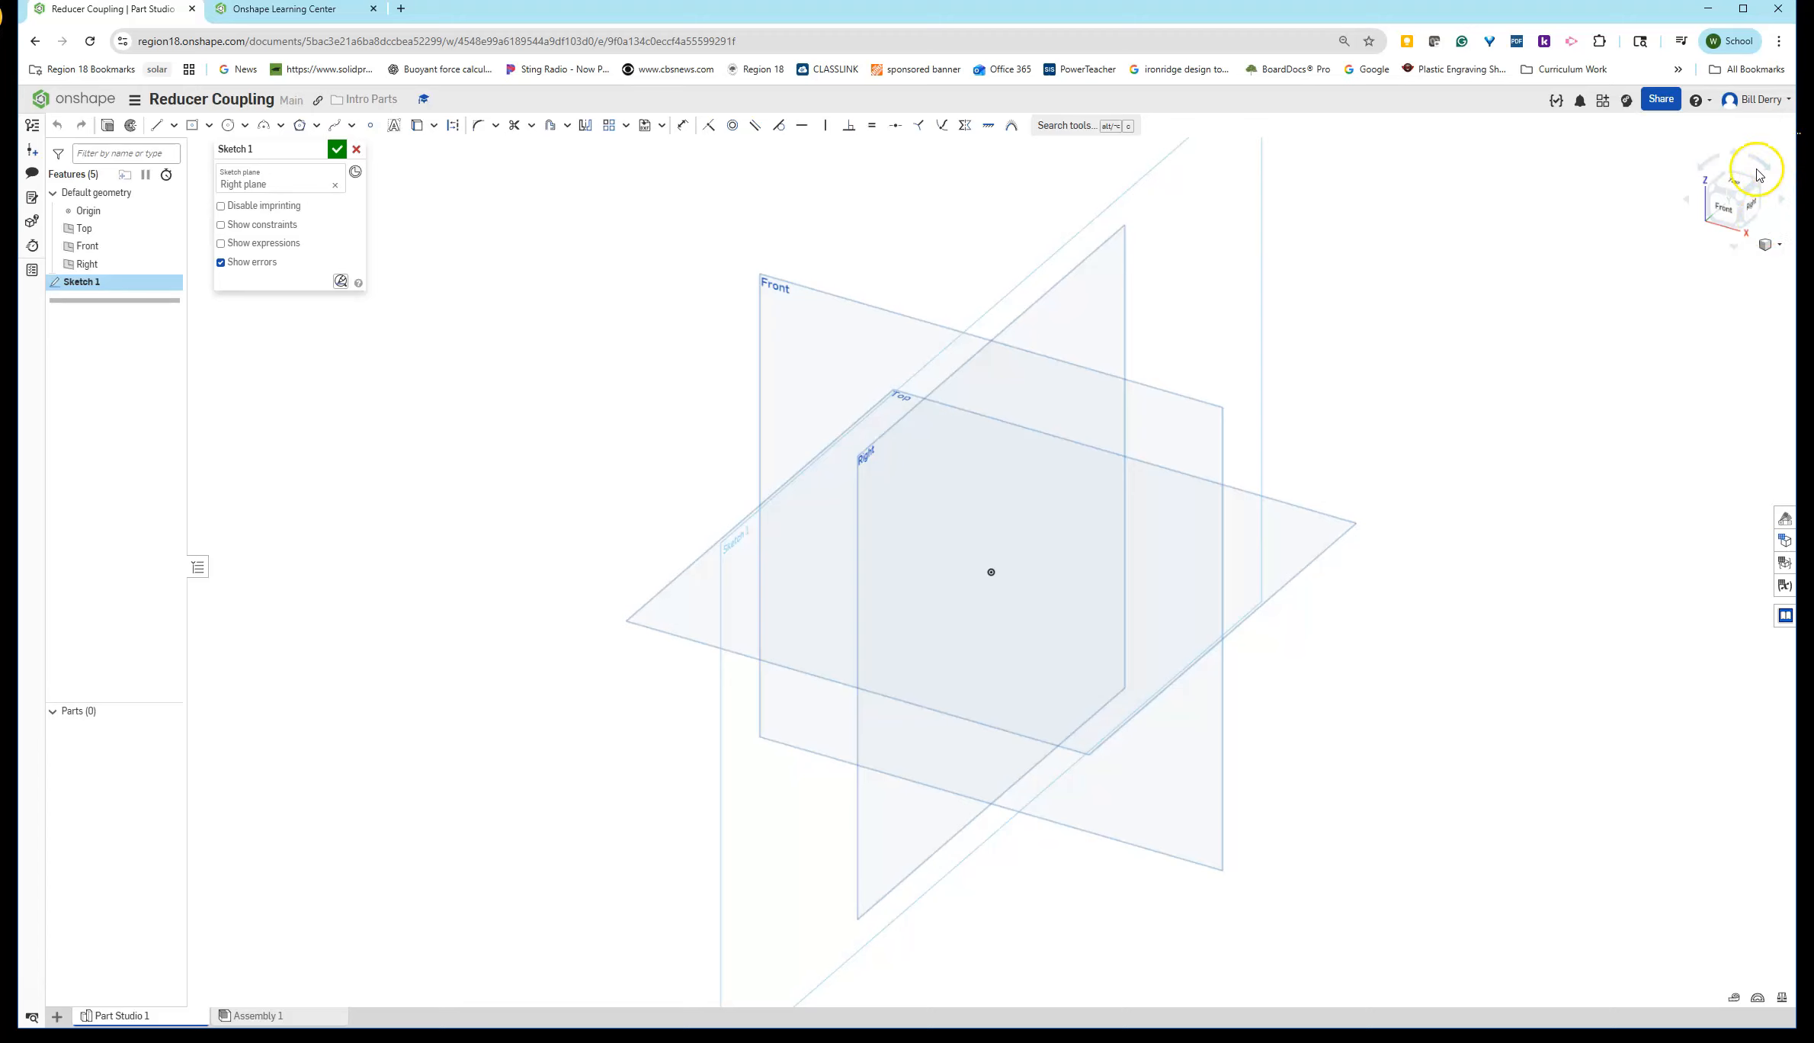
pyautogui.rightClick(386, 386)
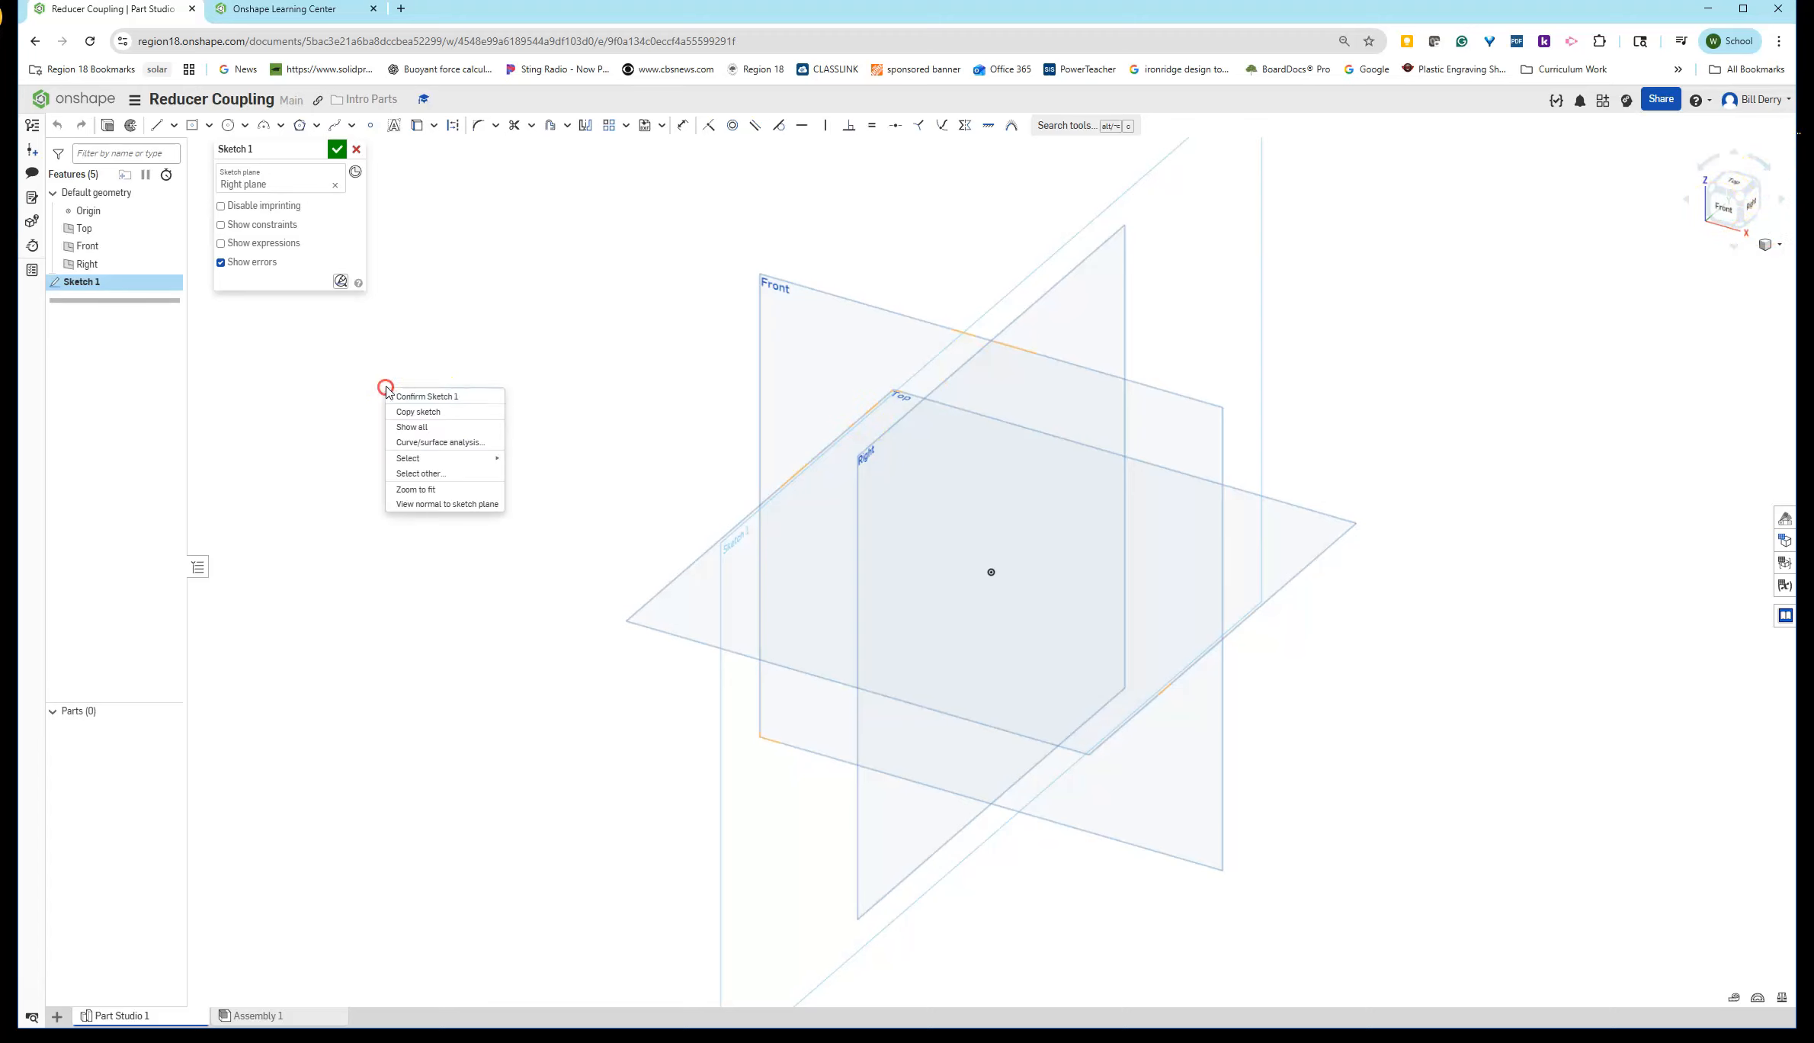
pyautogui.click(433, 505)
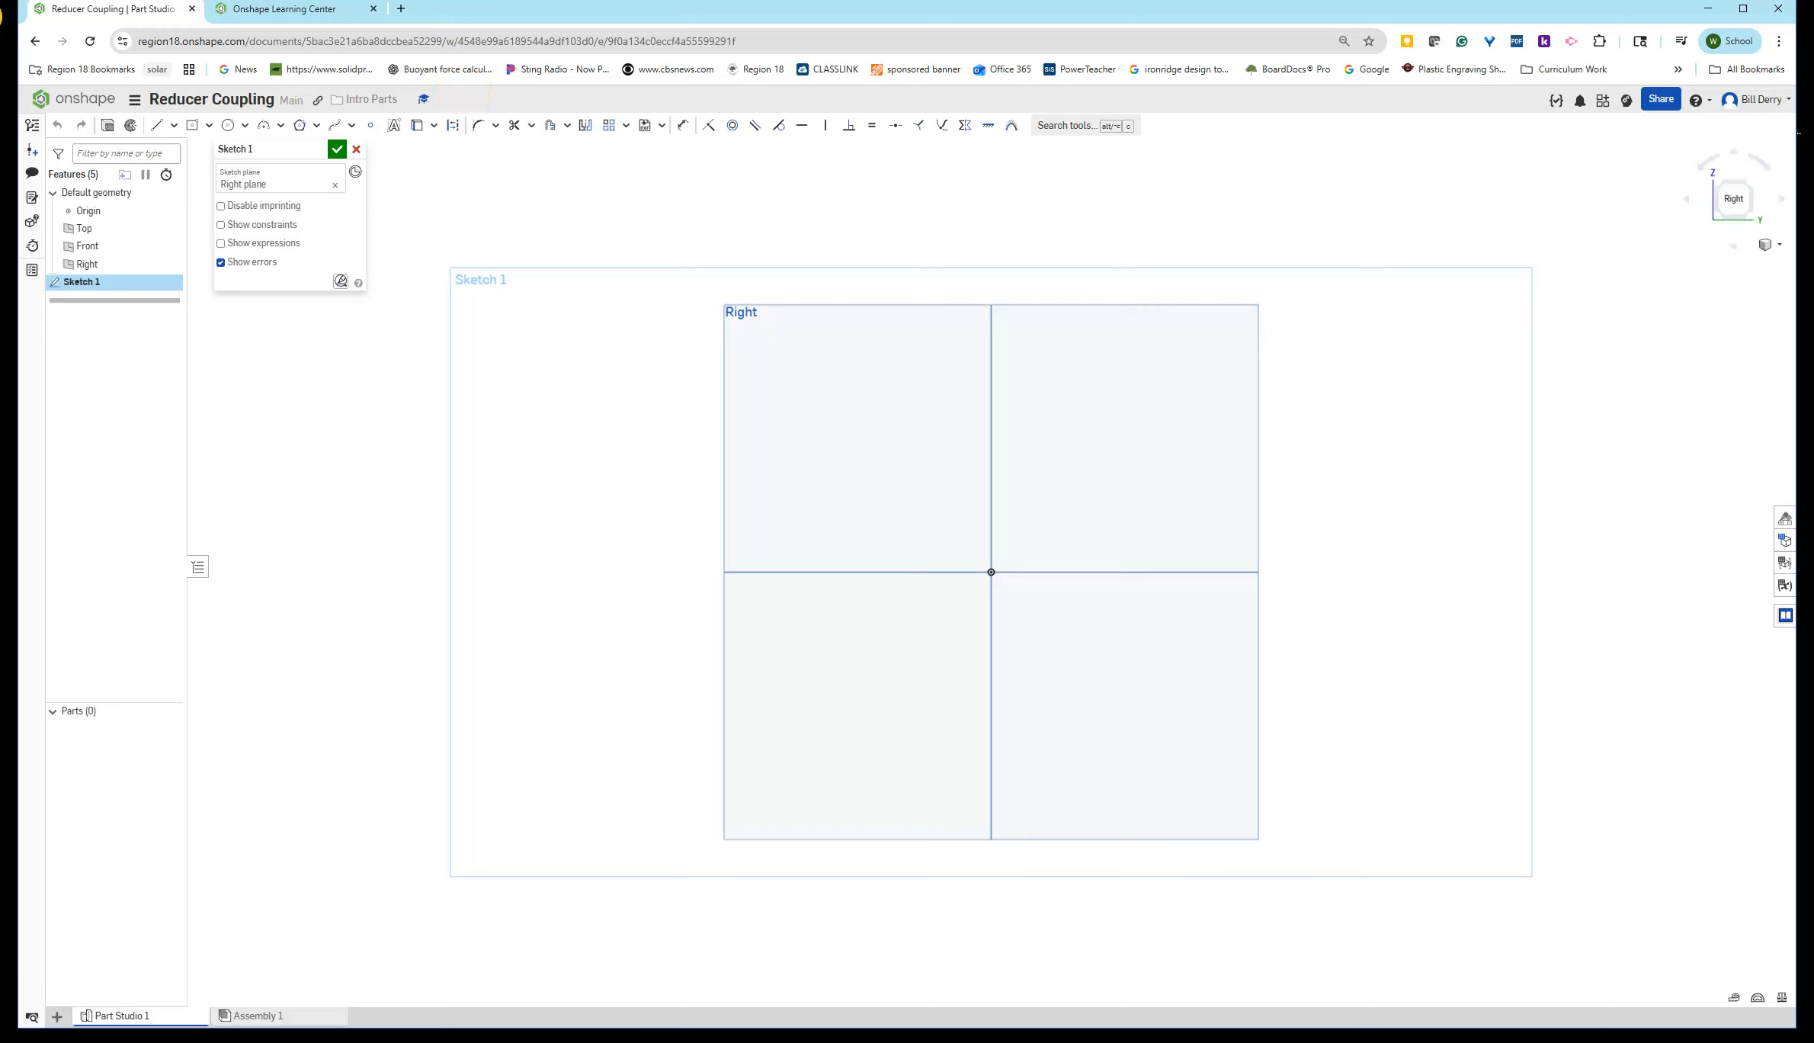
pyautogui.click(228, 125)
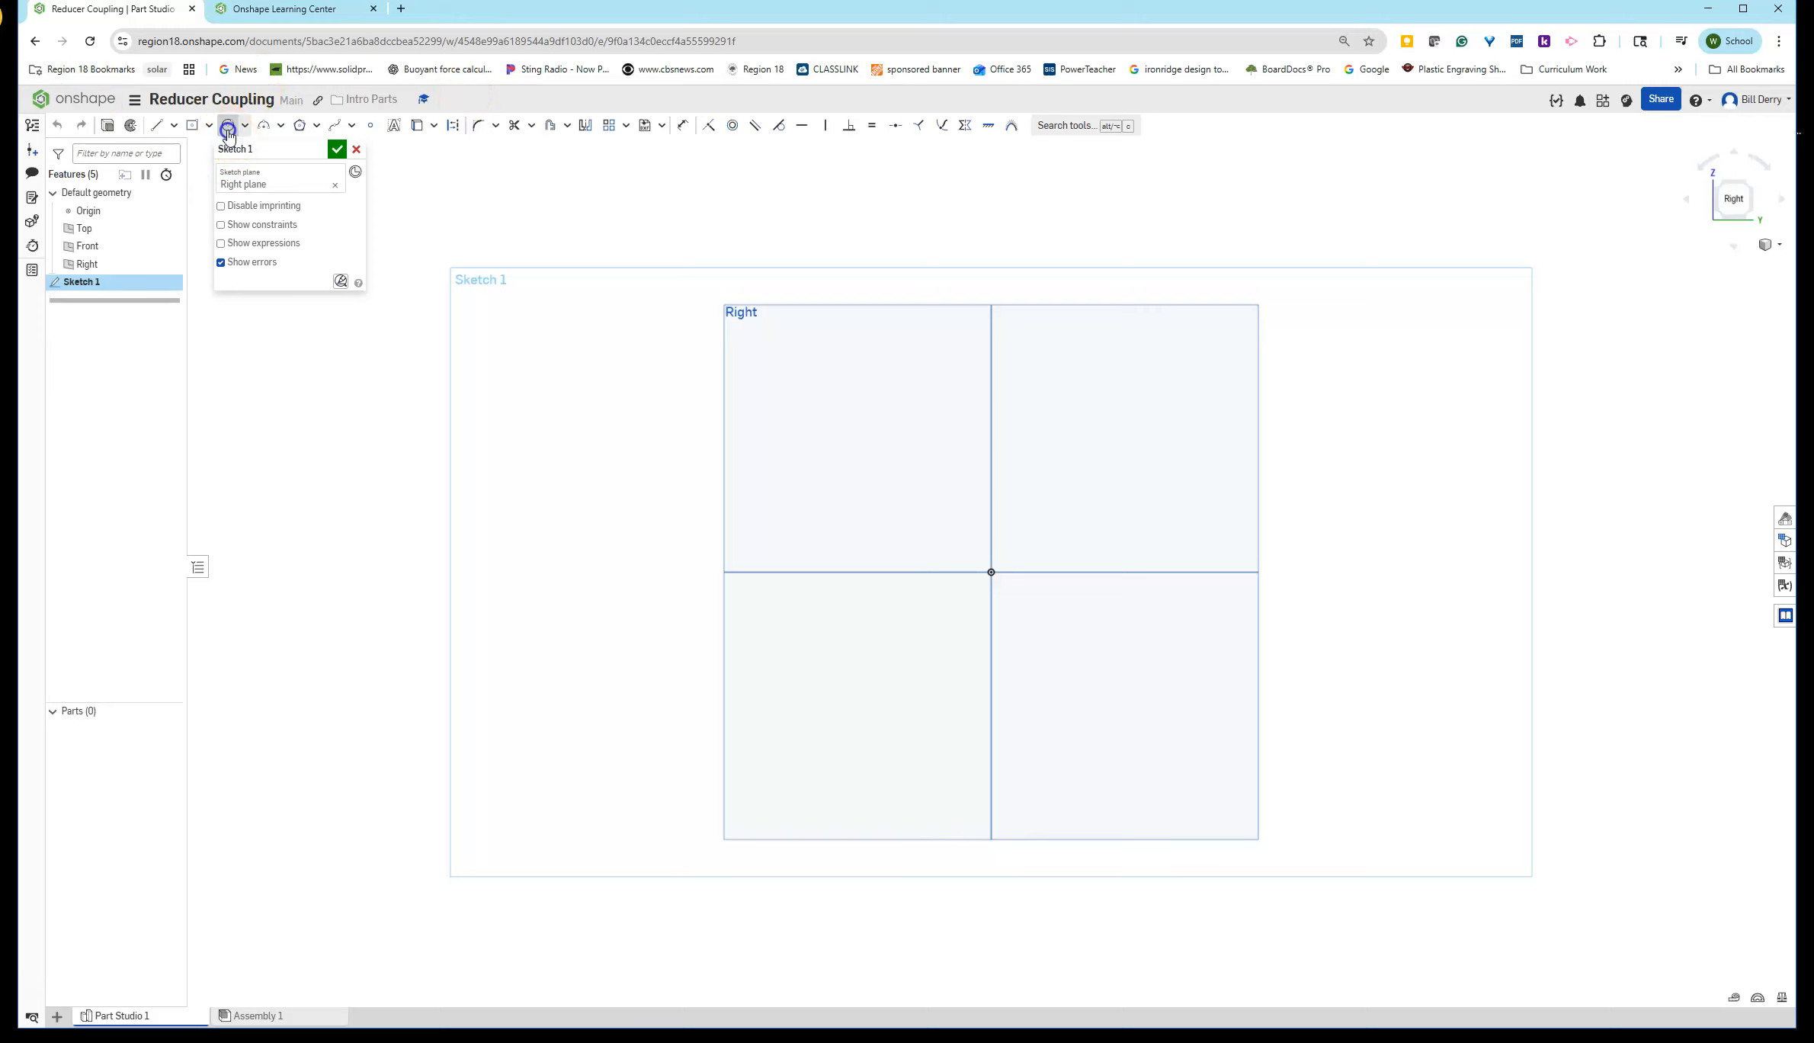
pyautogui.click(990, 571)
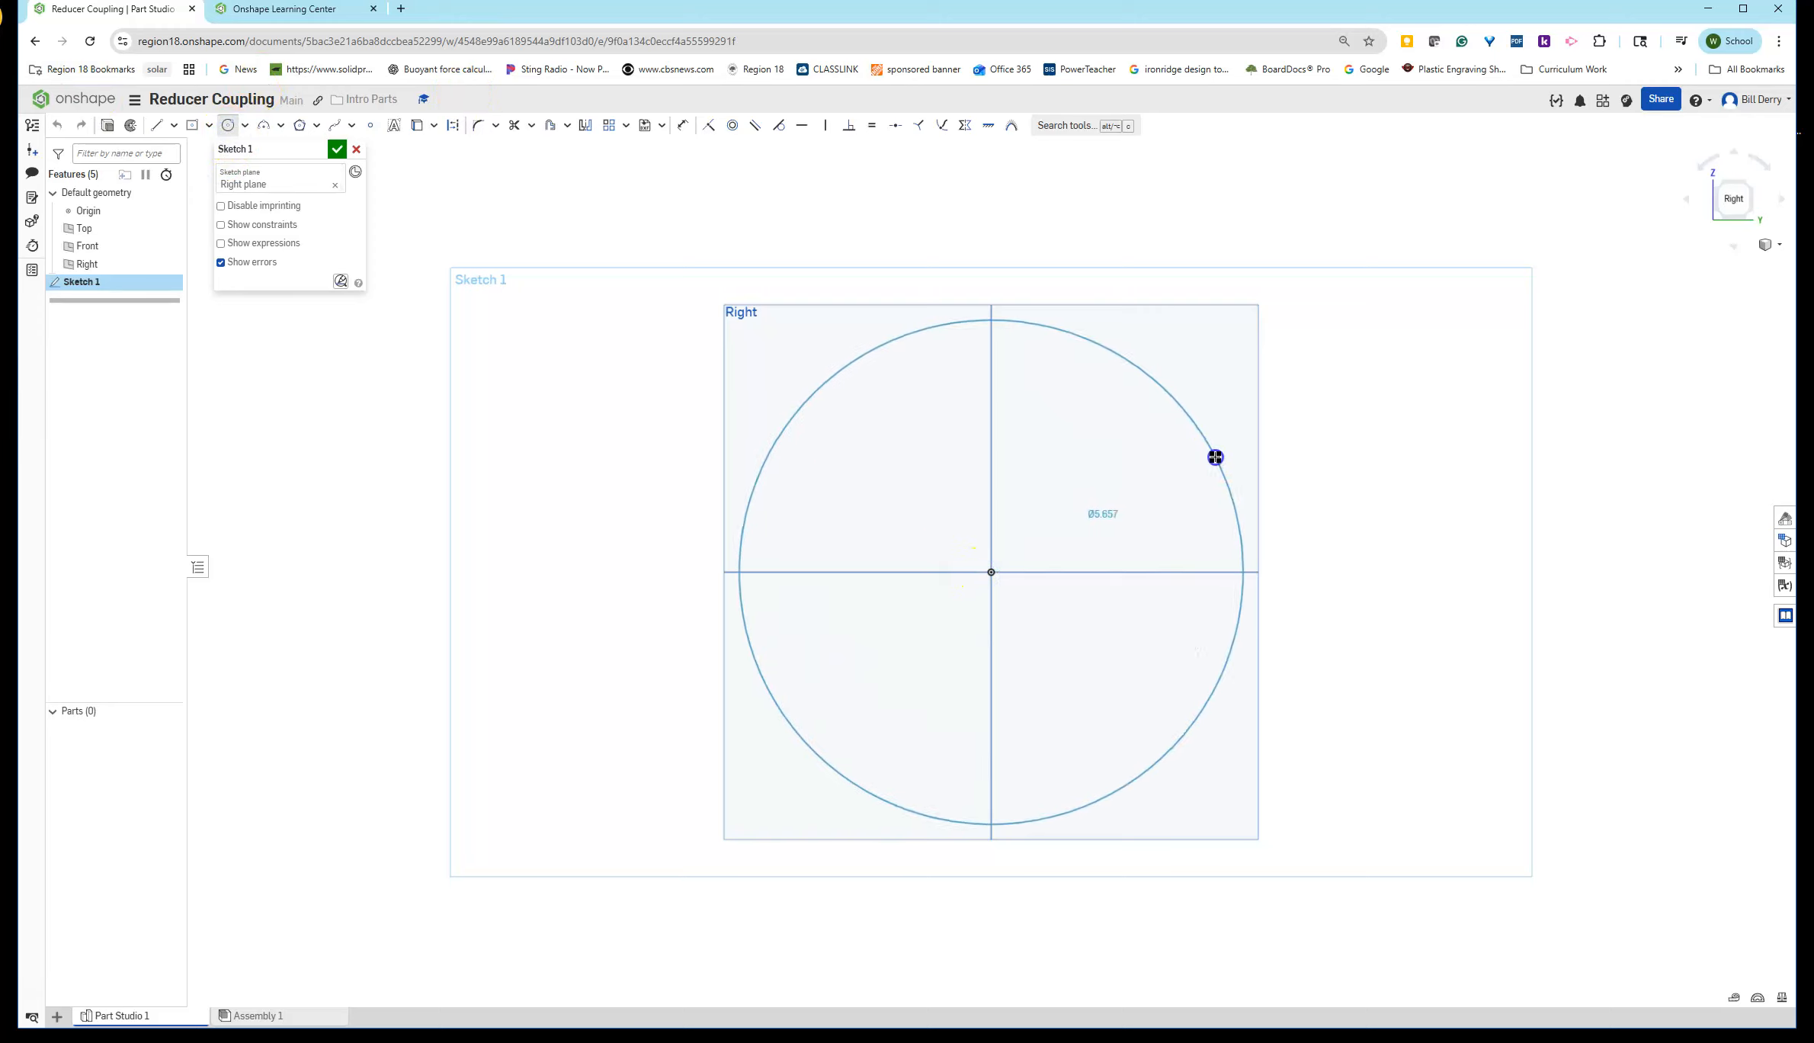
pyautogui.click(1215, 456)
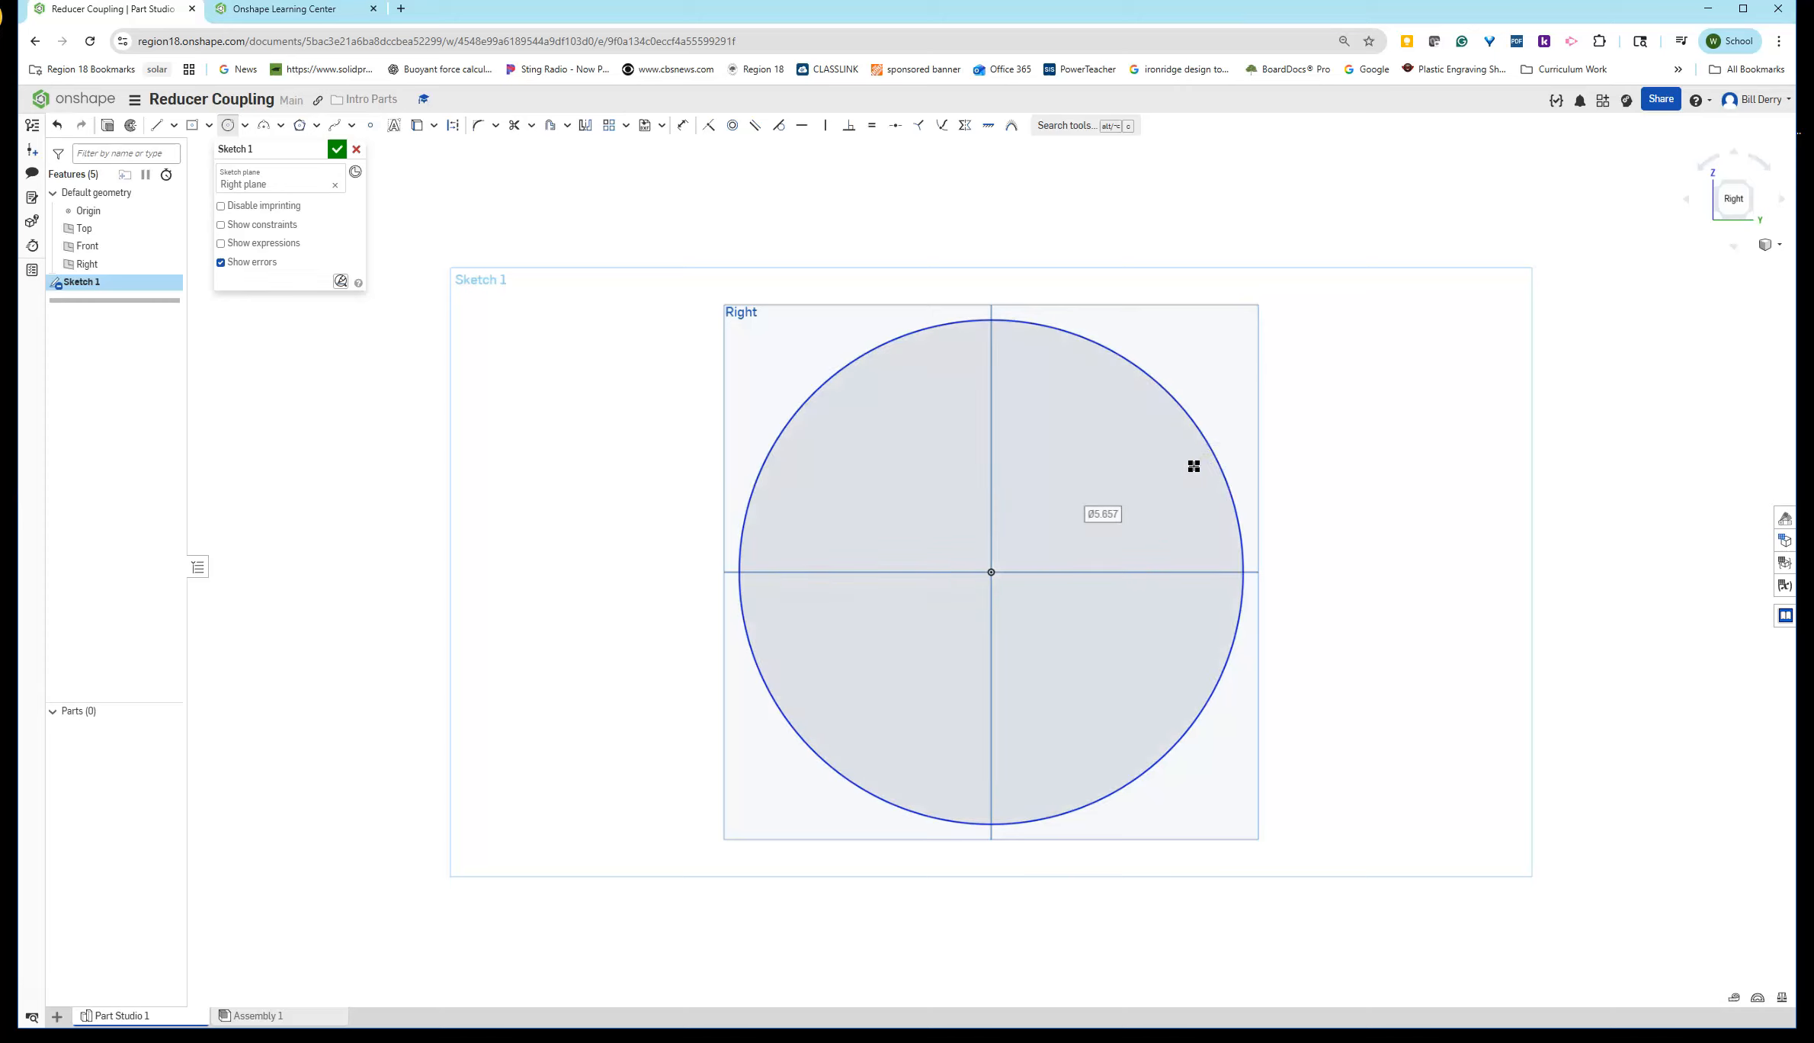
pyautogui.write('6')
pyautogui.press('Return')
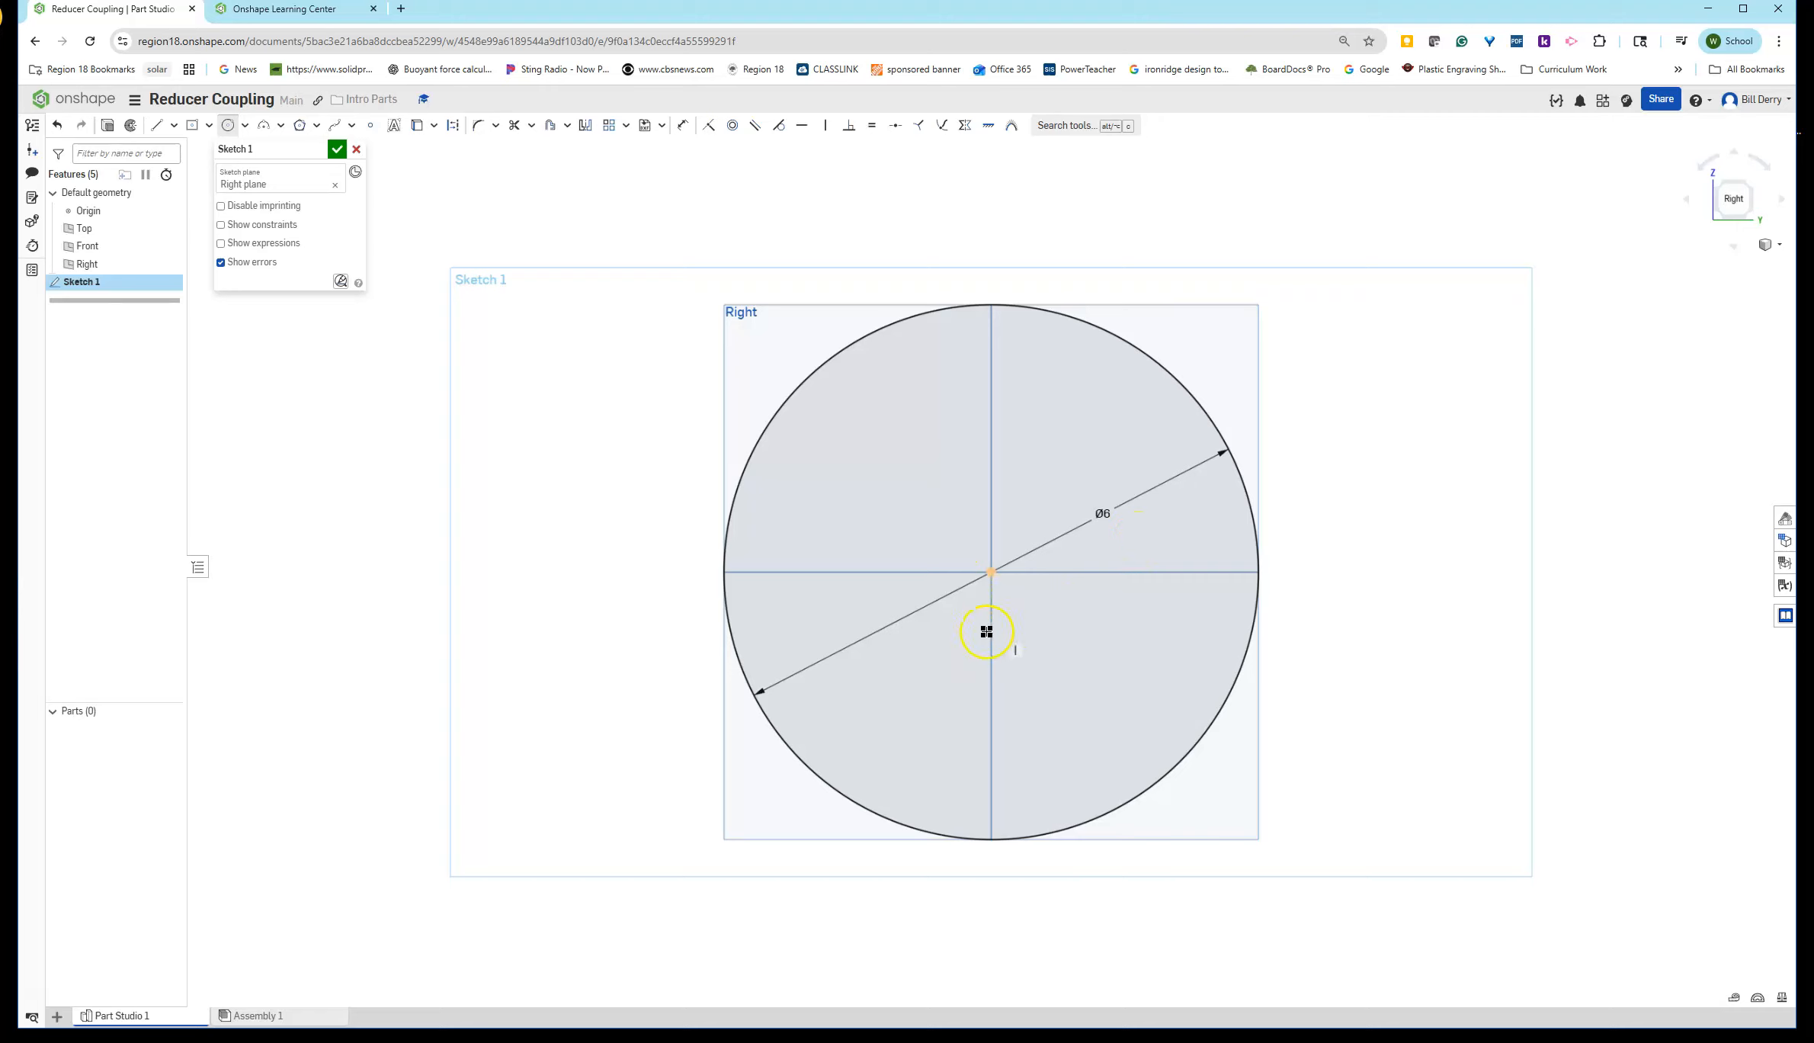
# - Draw a concentric 2 in diameter circle at the origin for the inner diameter
pyautogui.moveTo(992, 574); pyautogui.dragTo(1082, 491)
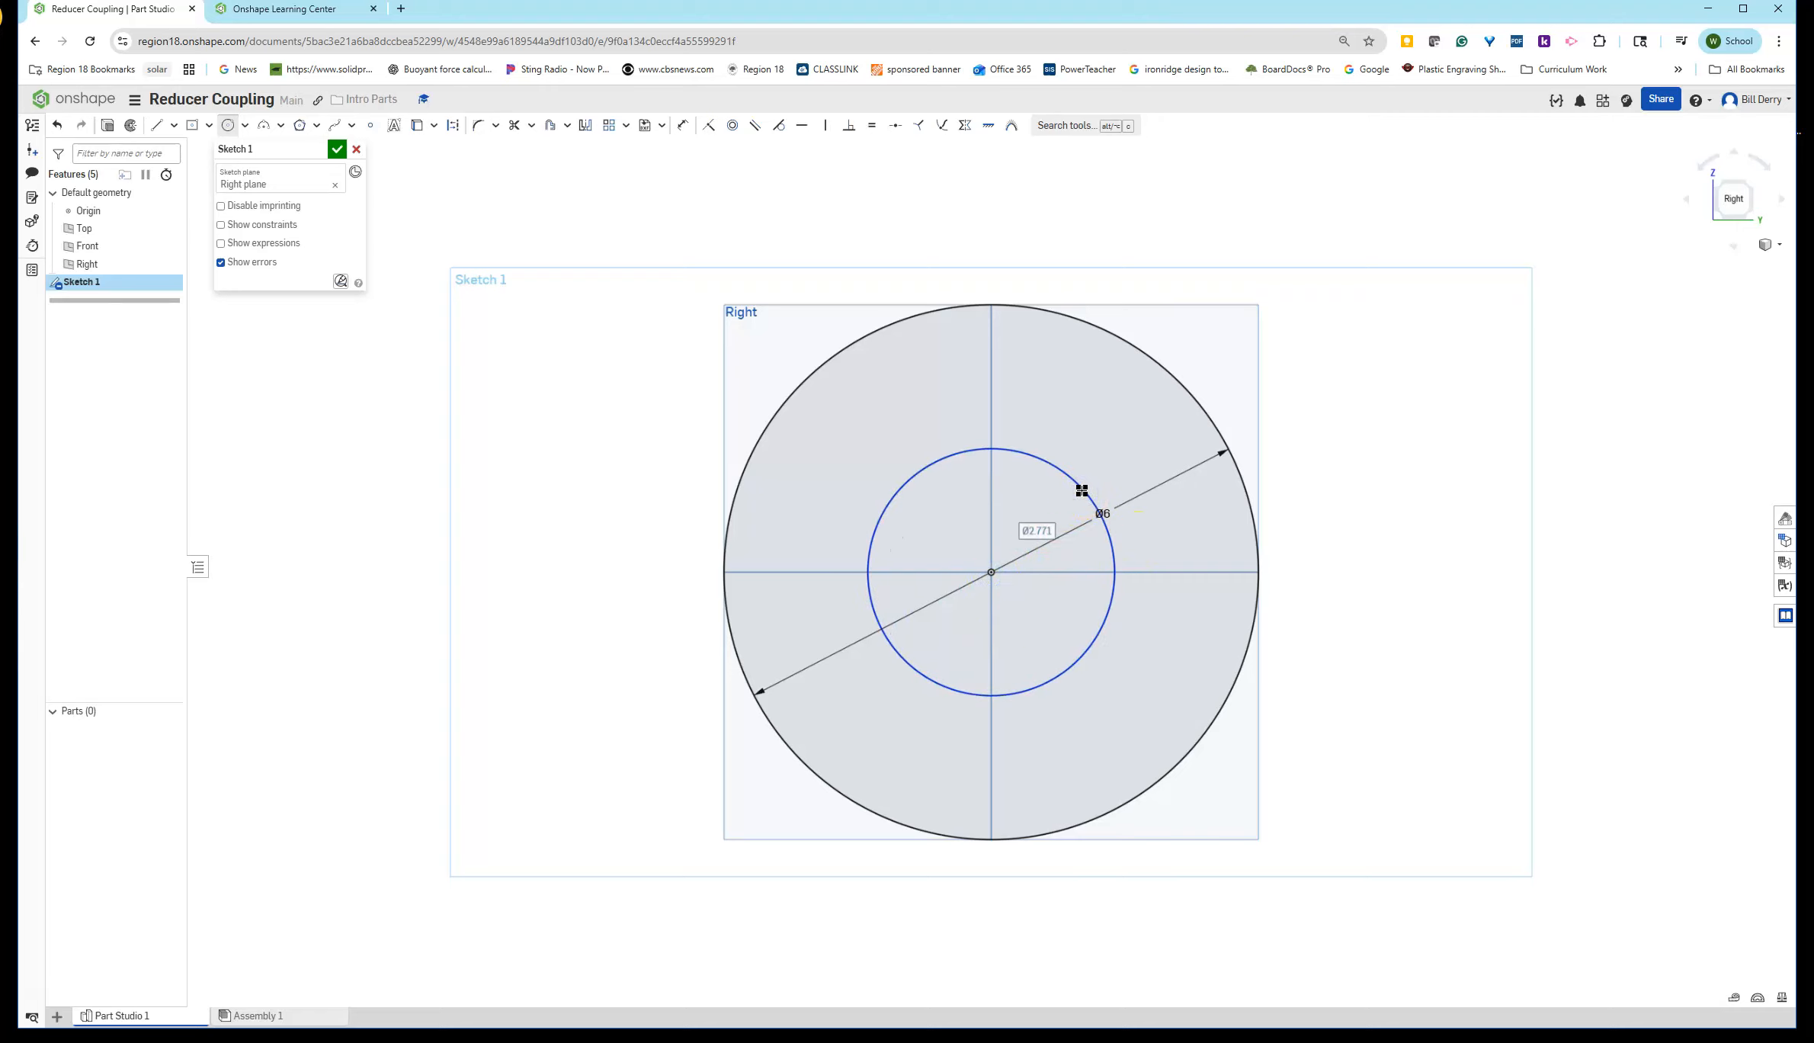
pyautogui.write('2')
pyautogui.press('Return')
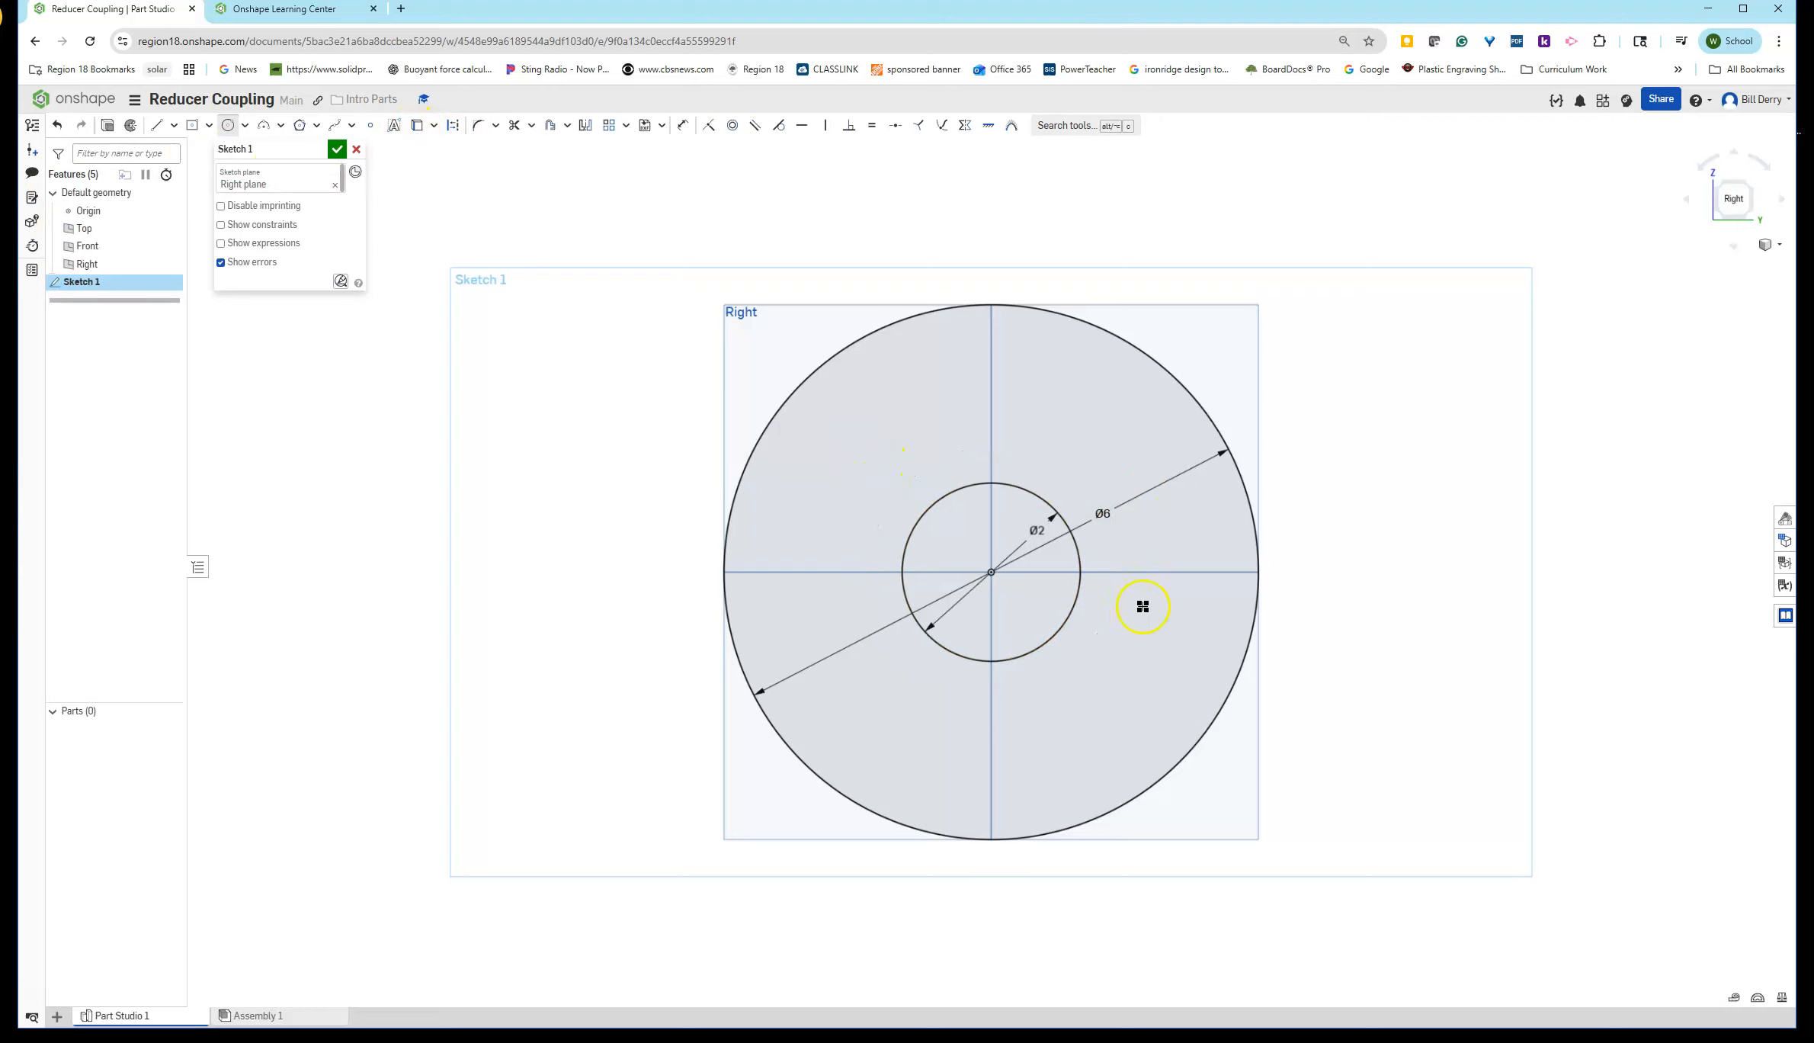
# - Draw a 4.75 in diameter circle at the origin and make it construction geometry
pyautogui.moveTo(990, 570); pyautogui.dragTo(1004, 543)
pyautogui.write('4')
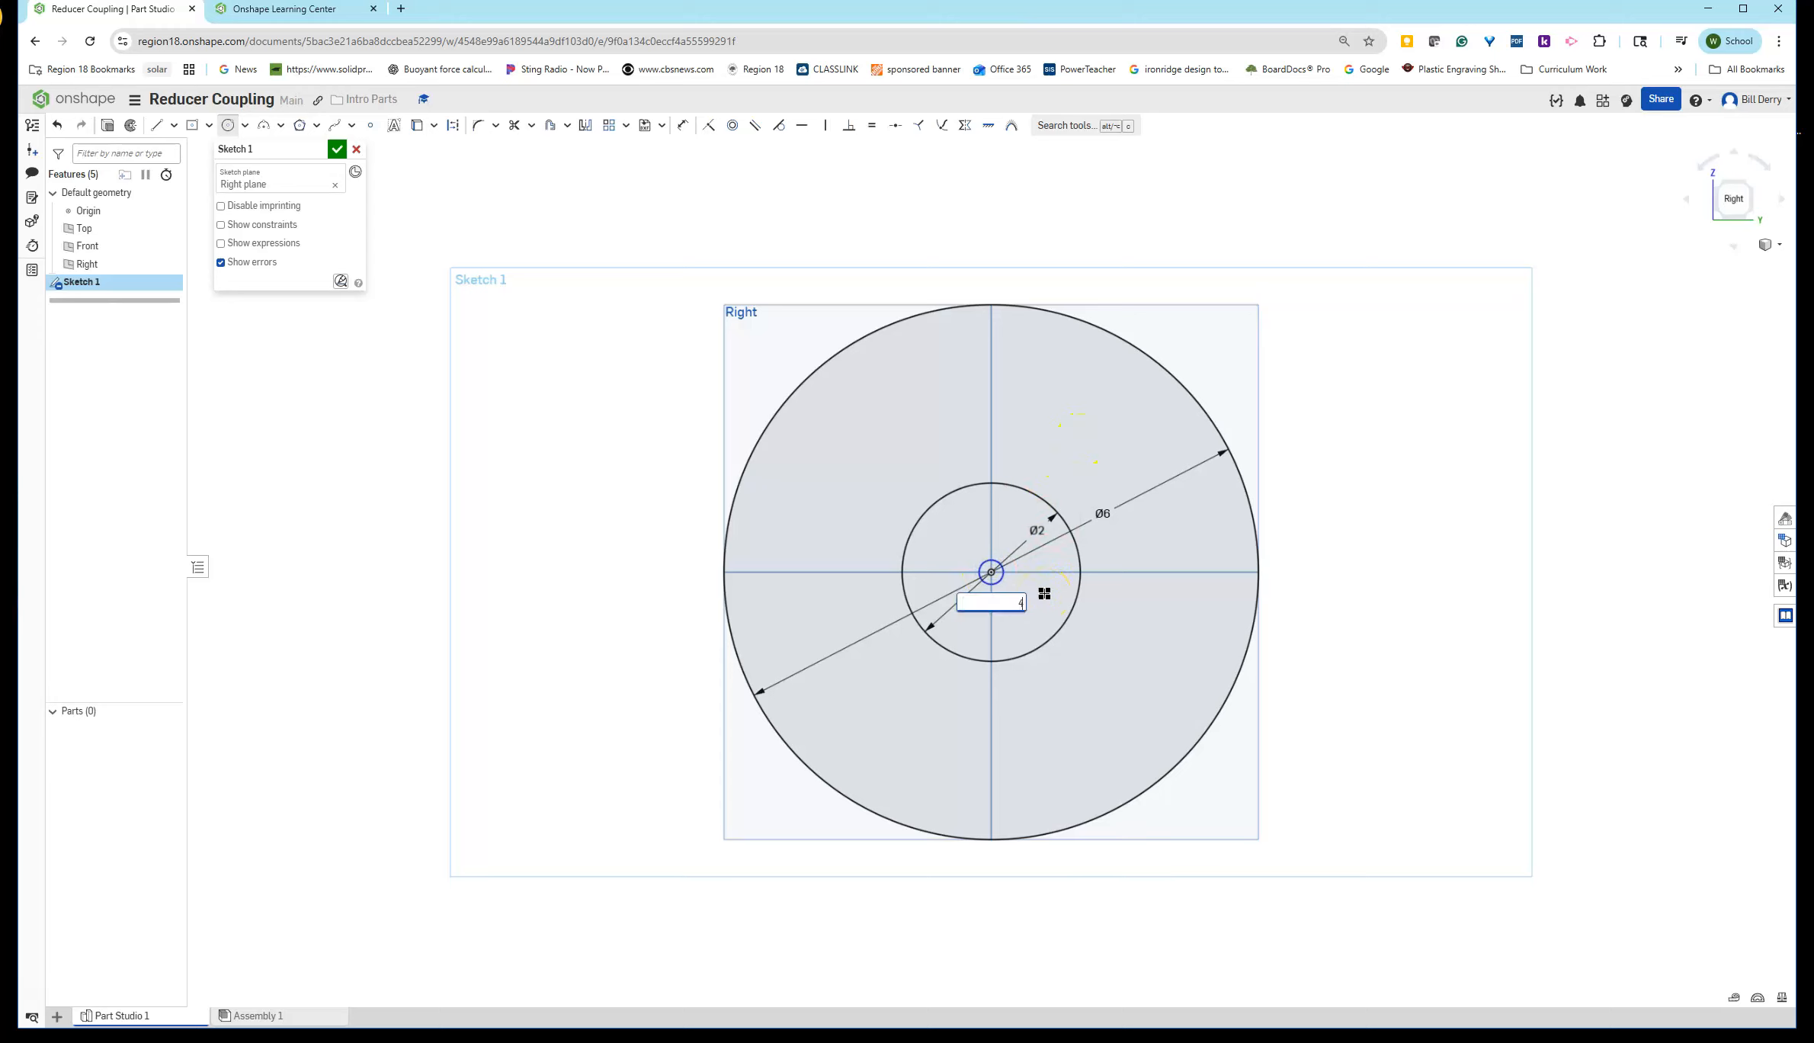
pyautogui.write('.75')
pyautogui.press('Return')
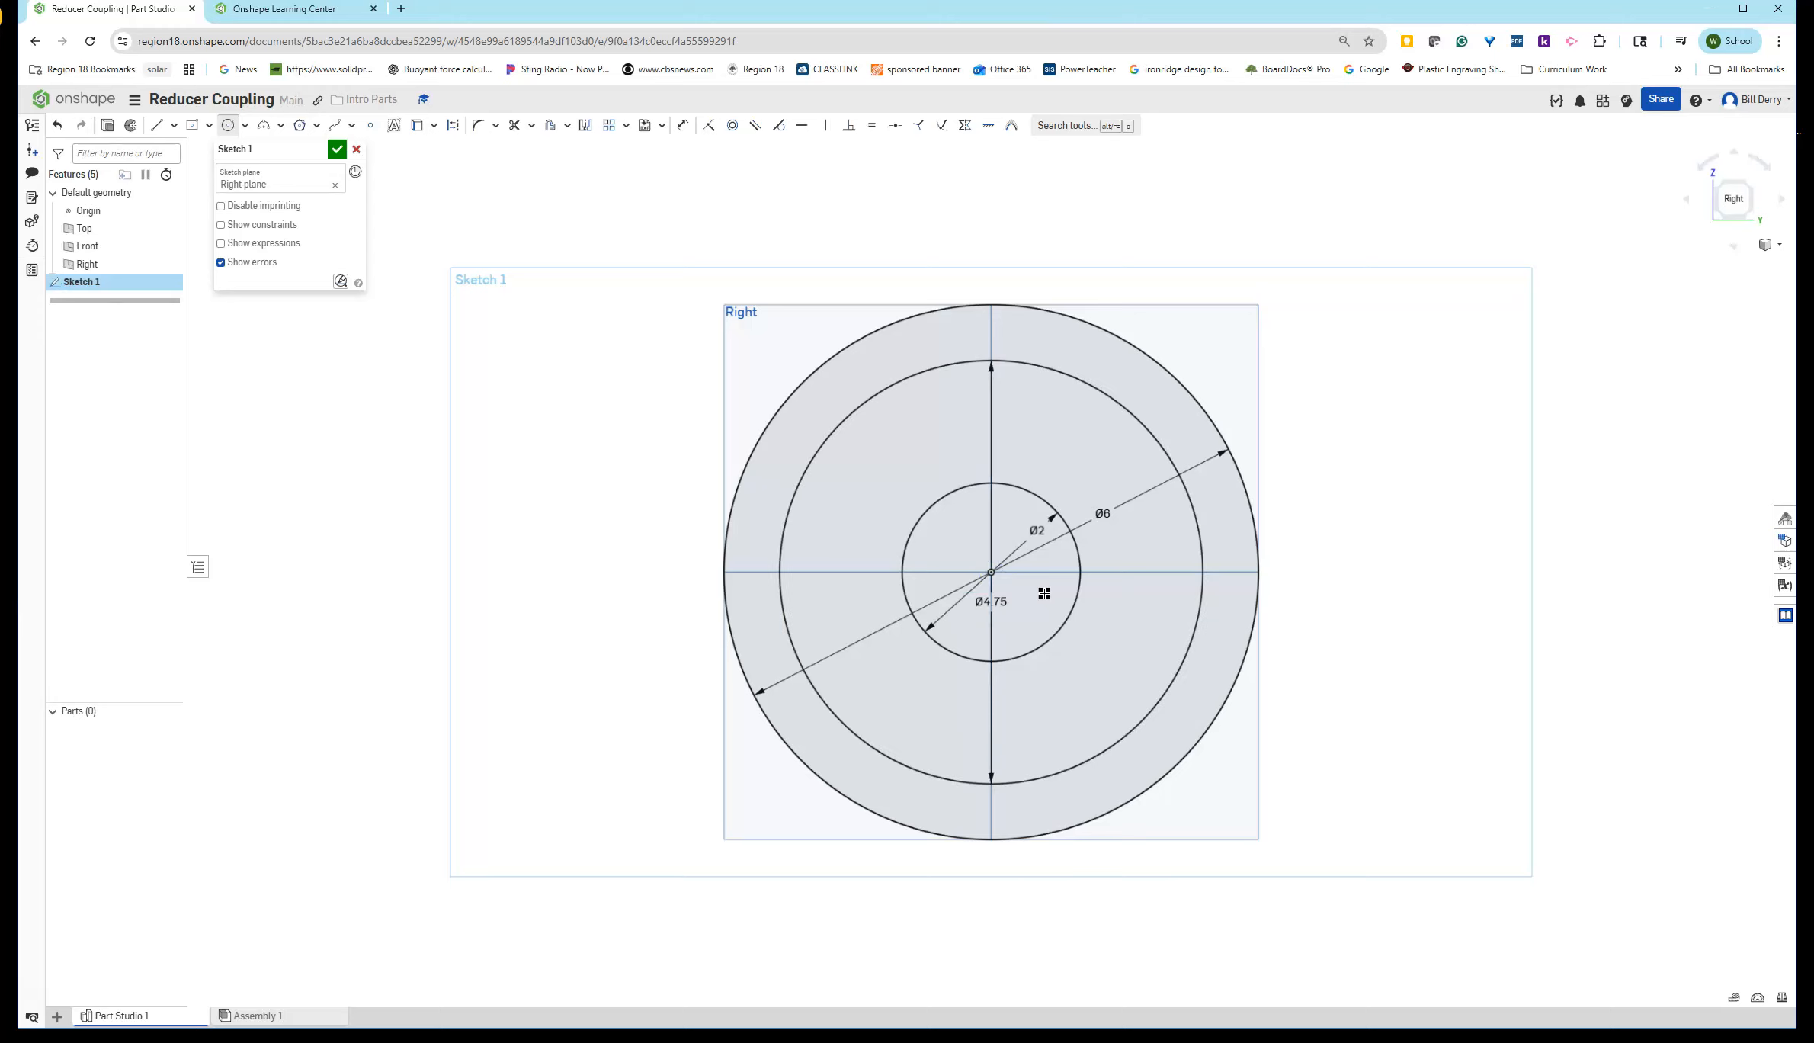
pyautogui.press('Escape')
pyautogui.click(891, 385)
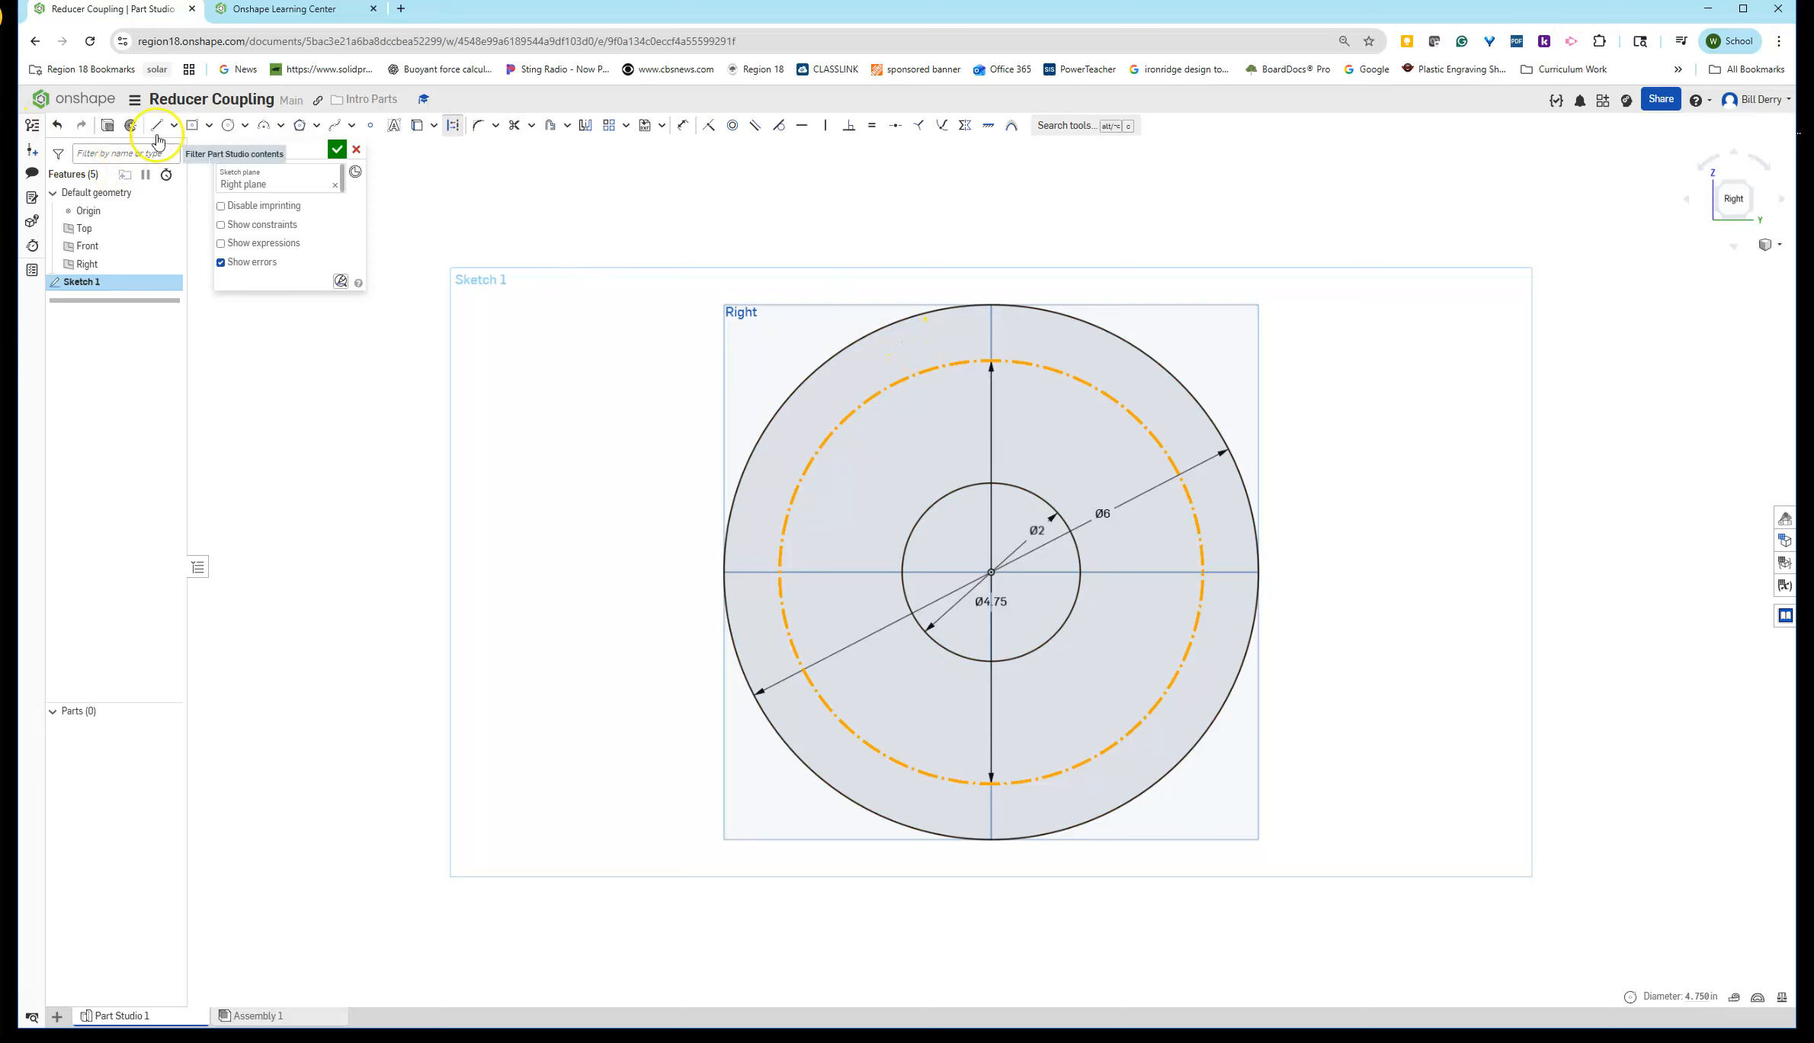
# - Draw a 0.625 in diameter bolt hole centered where the construction circle meets the vertical axis at the top
pyautogui.click(228, 125)
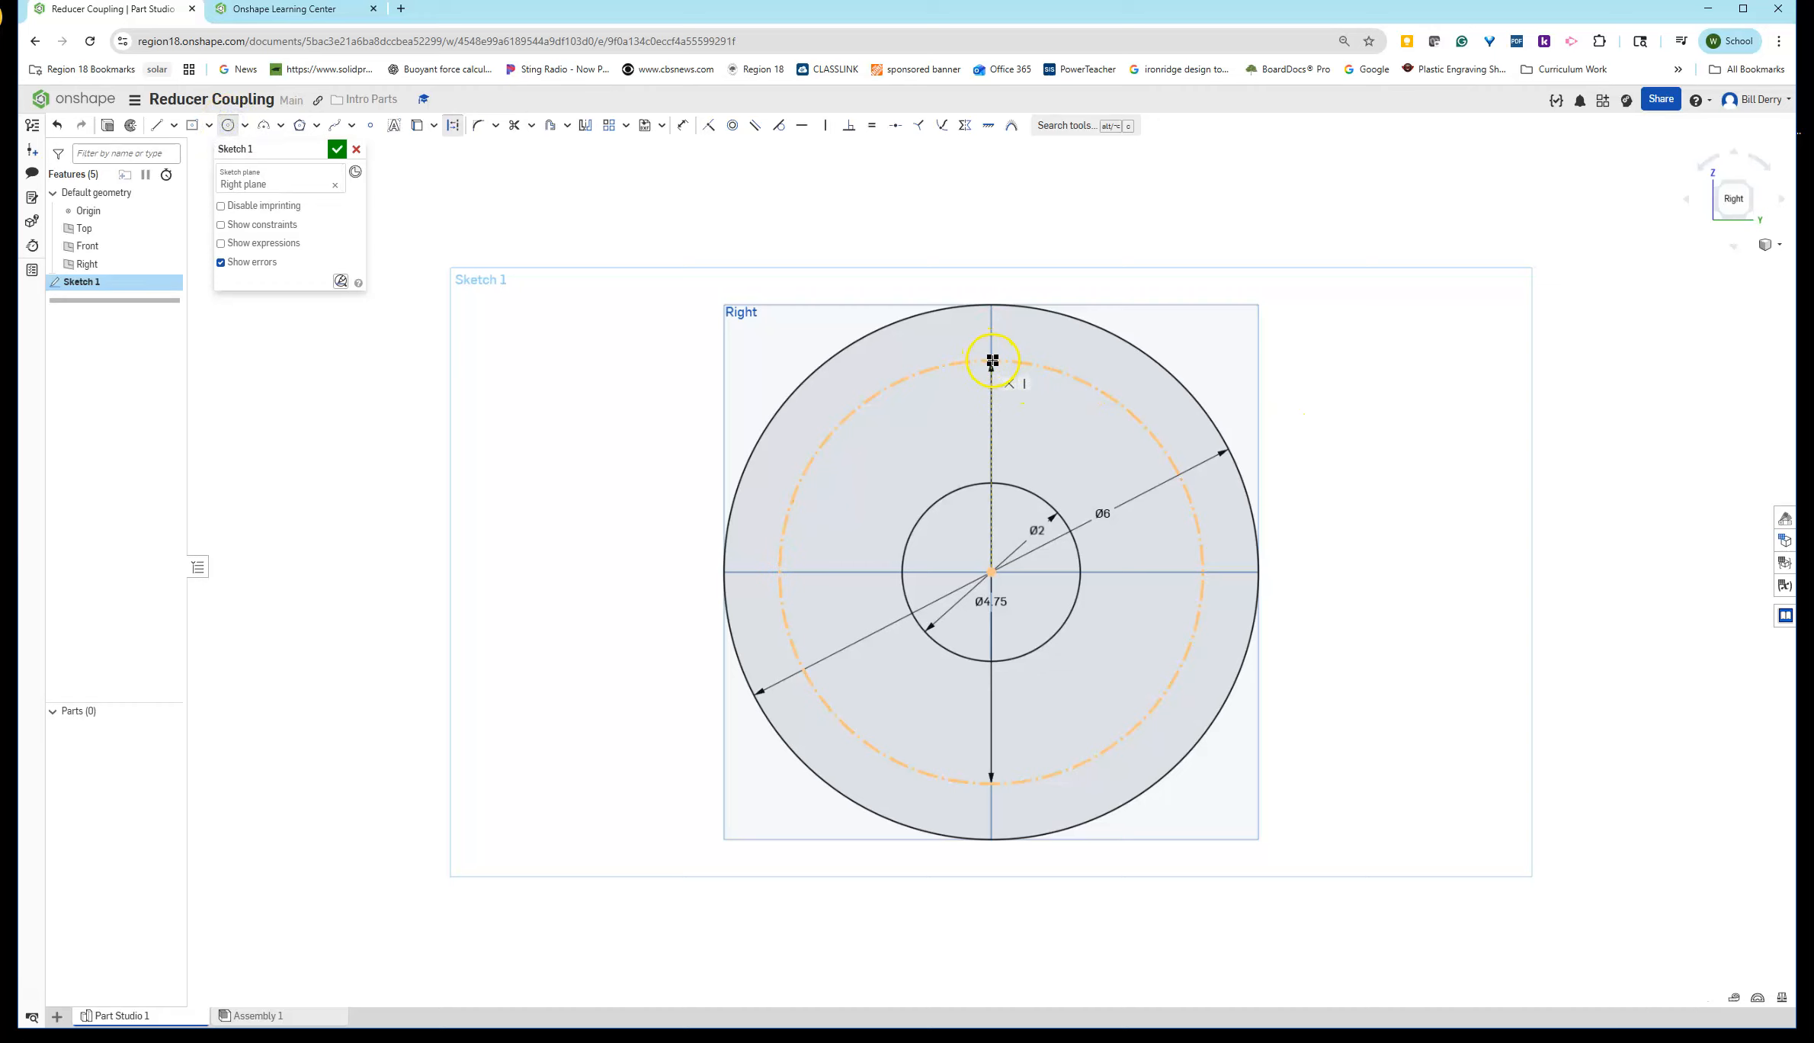
pyautogui.scroll(5, 992, 360)
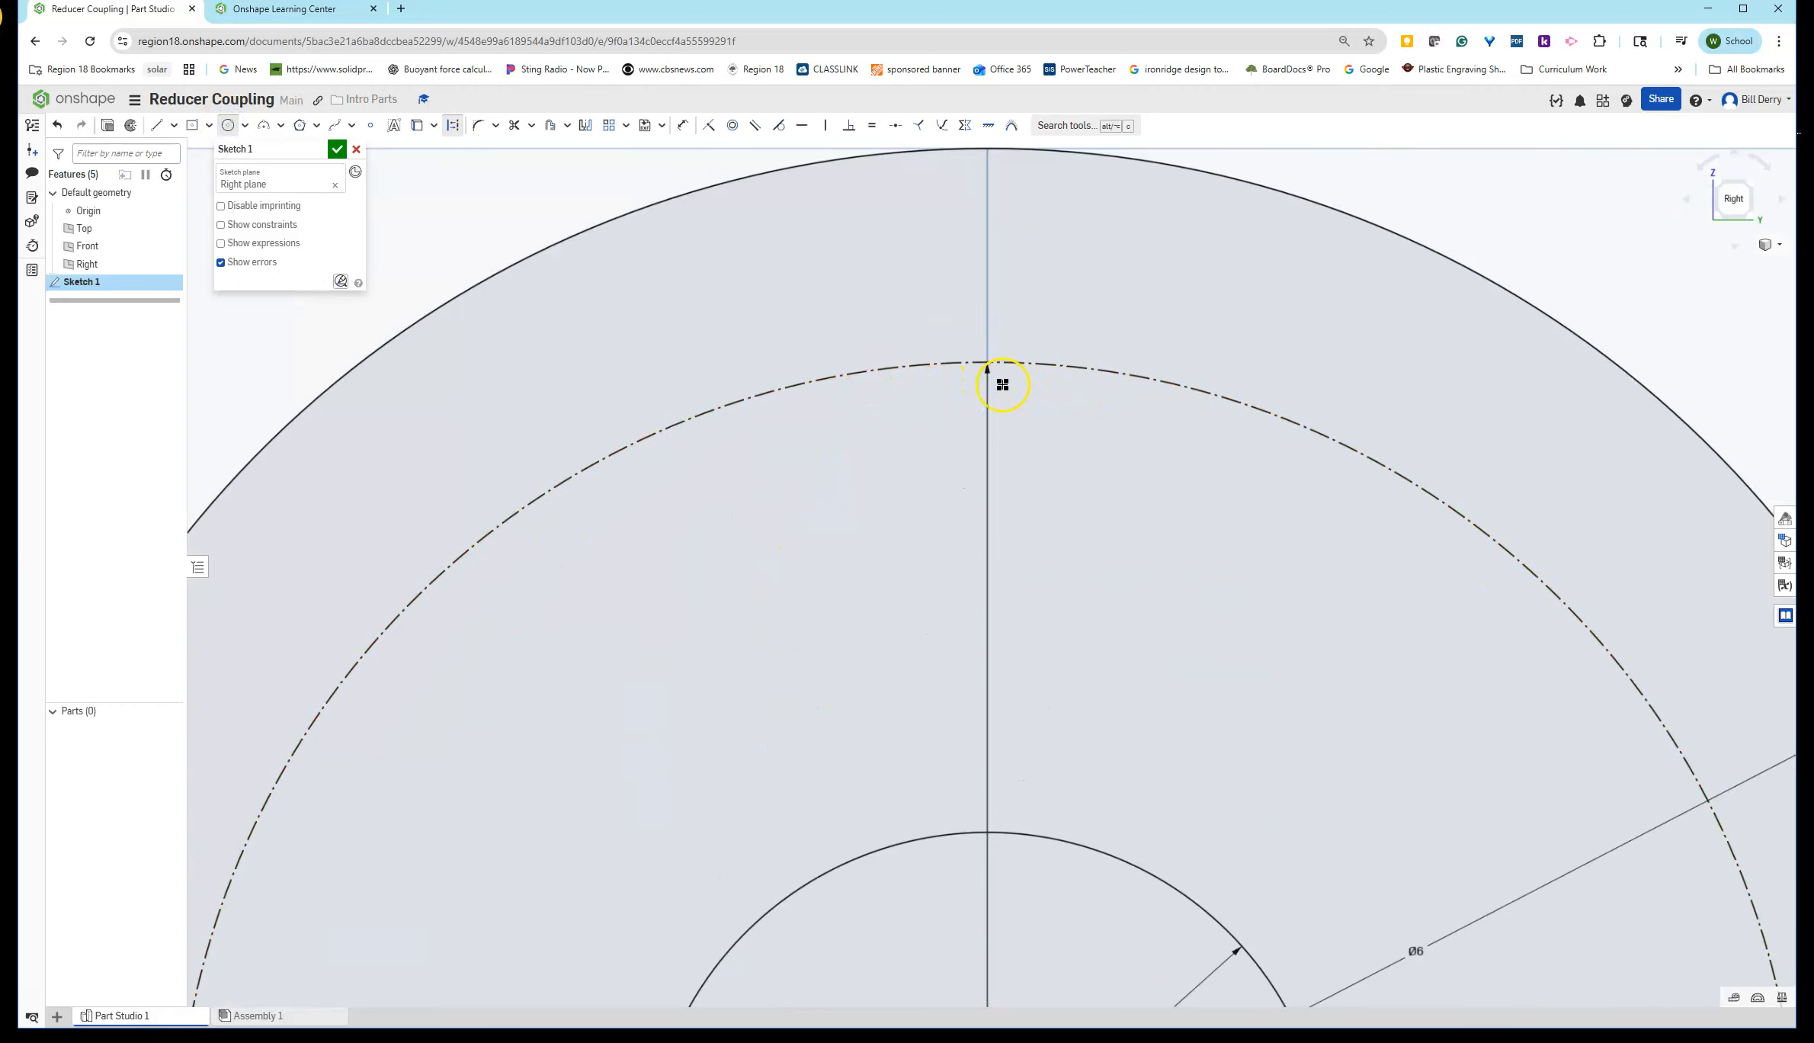
pyautogui.click(988, 363)
pyautogui.click(1038, 399)
pyautogui.write('.')
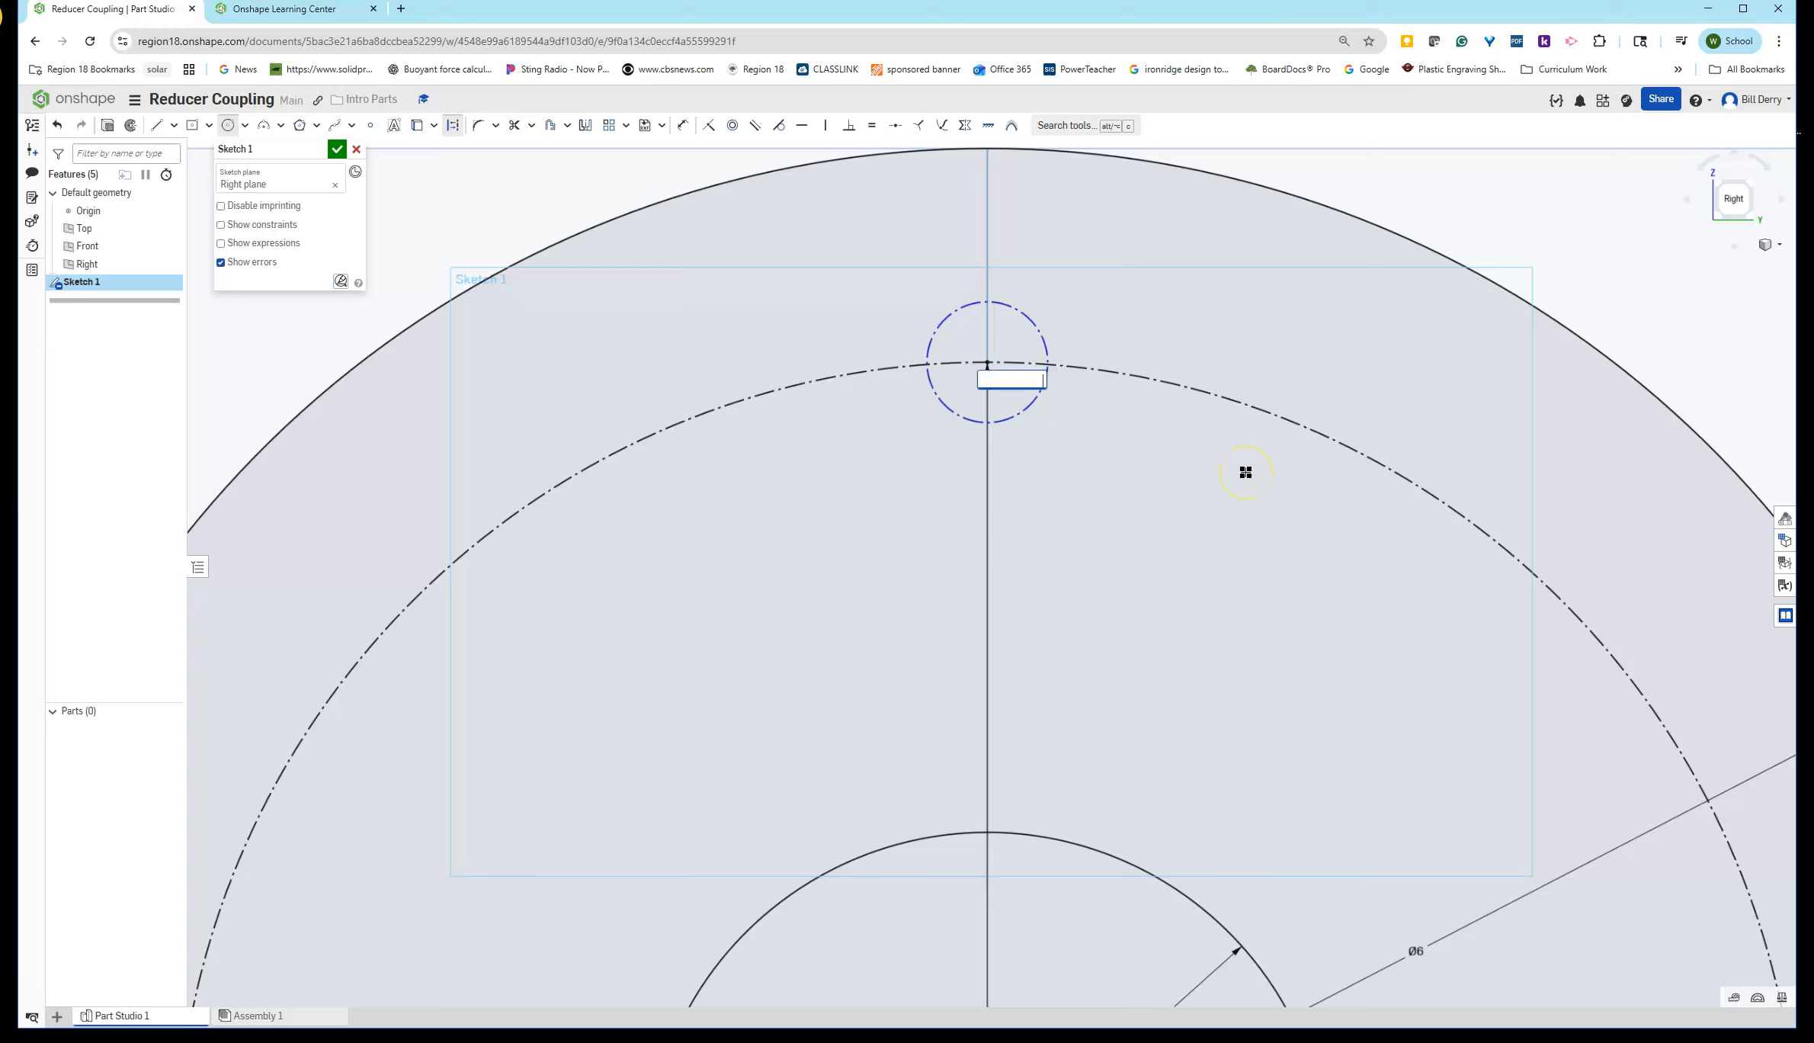
pyautogui.write('625')
pyautogui.press('Return')
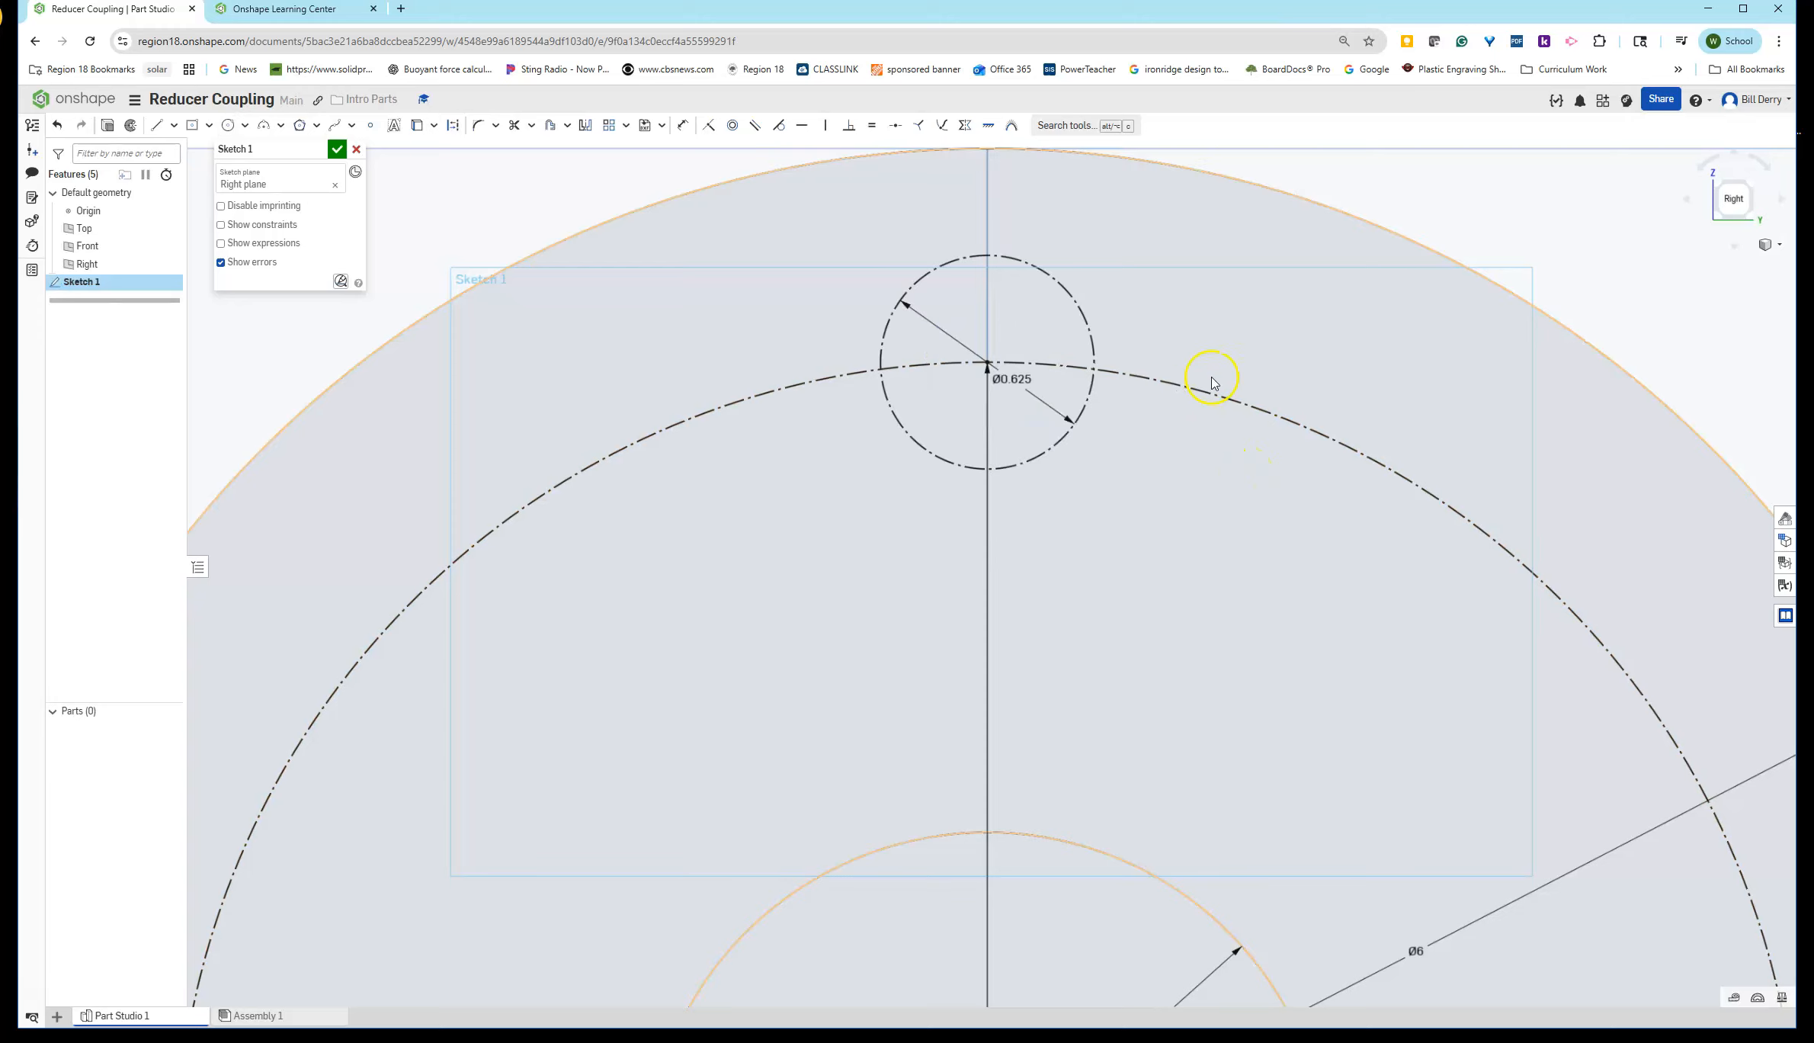
# - Convert the top bolt hole circle from construction to regular sketch geometry
pyautogui.click(924, 275)
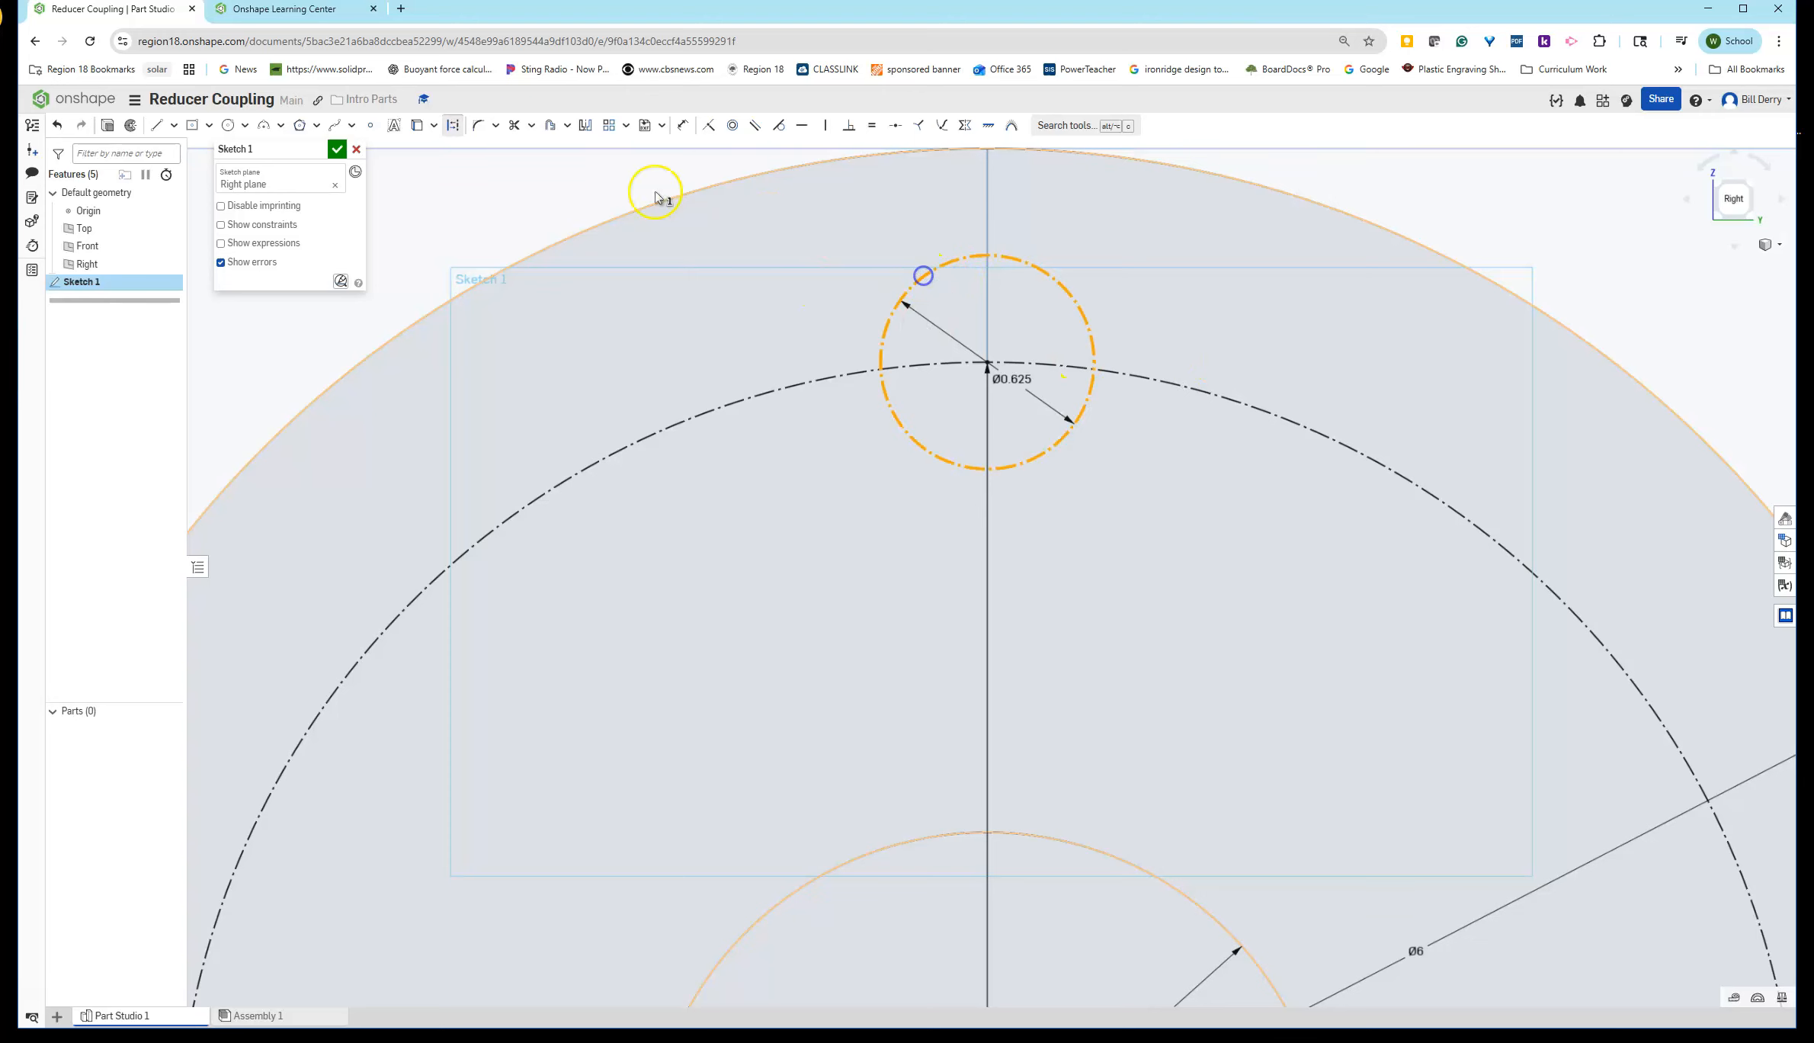
pyautogui.click(453, 125)
pyautogui.scroll(3, 972, 567)
pyautogui.scroll(-10, 974, 562)
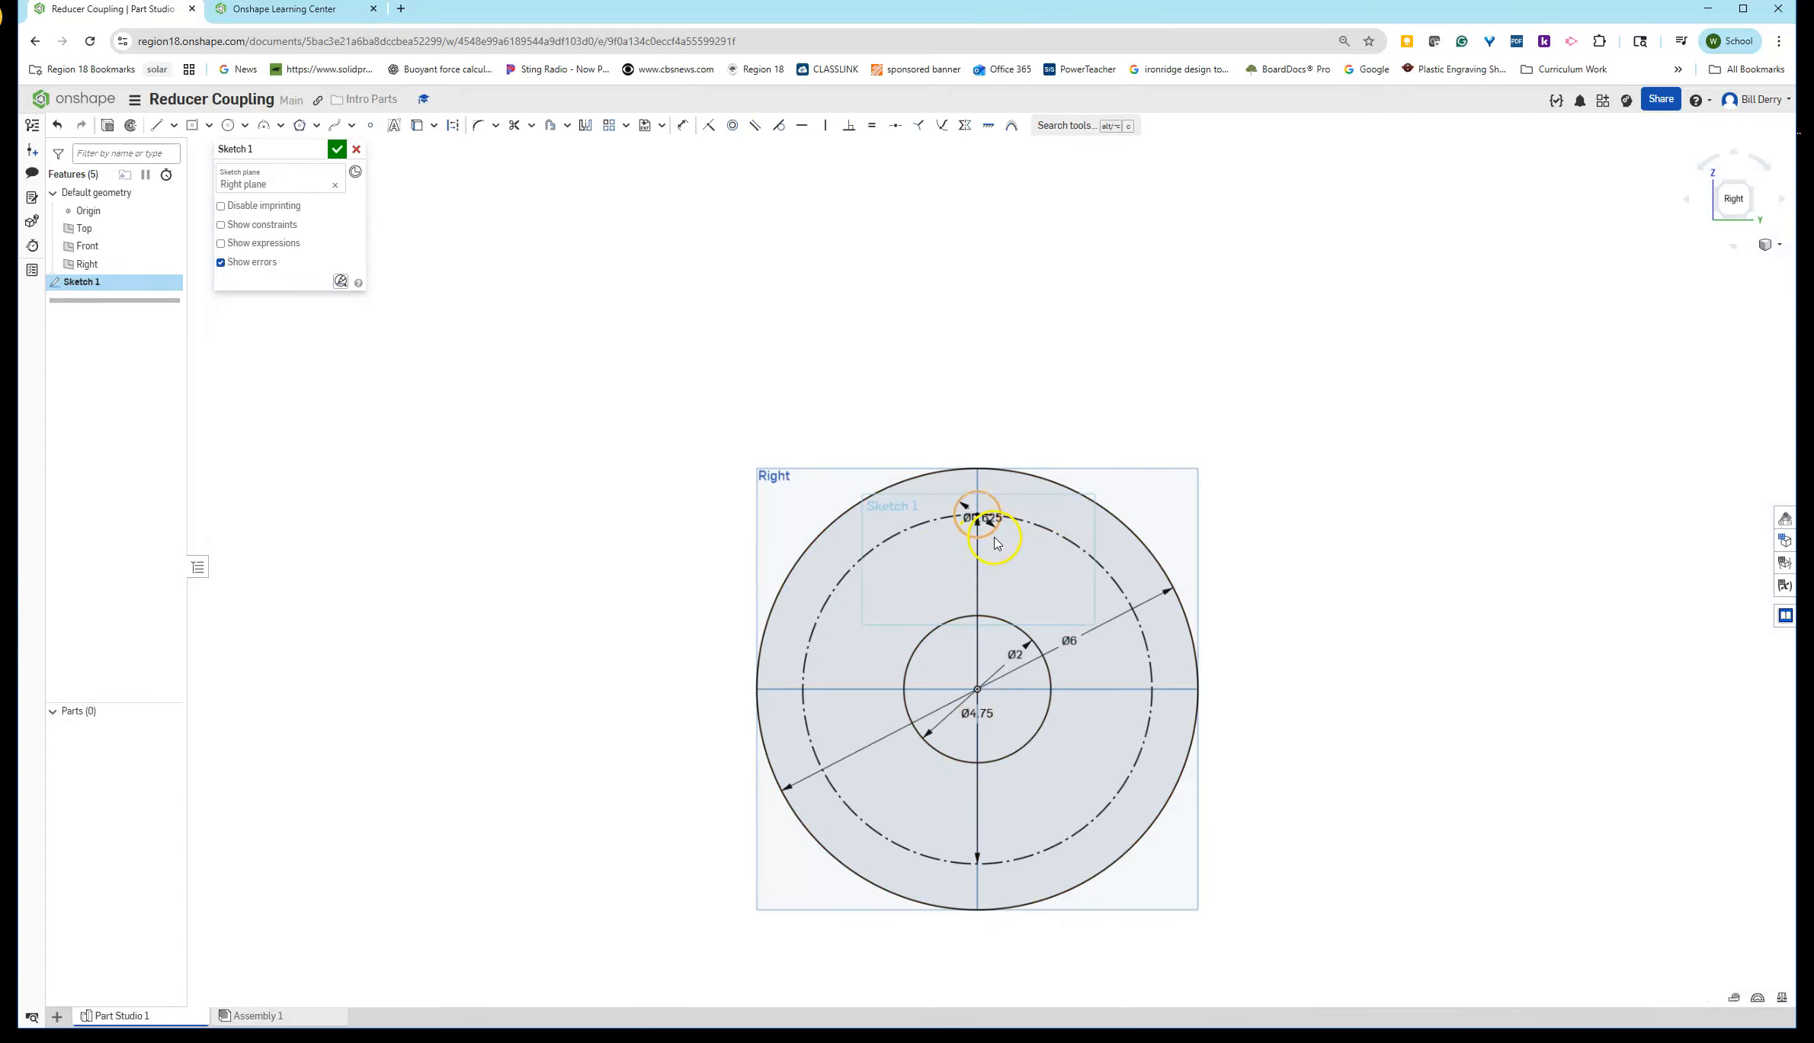
pyautogui.scroll(2, 987, 537)
pyautogui.scroll(5, 981, 519)
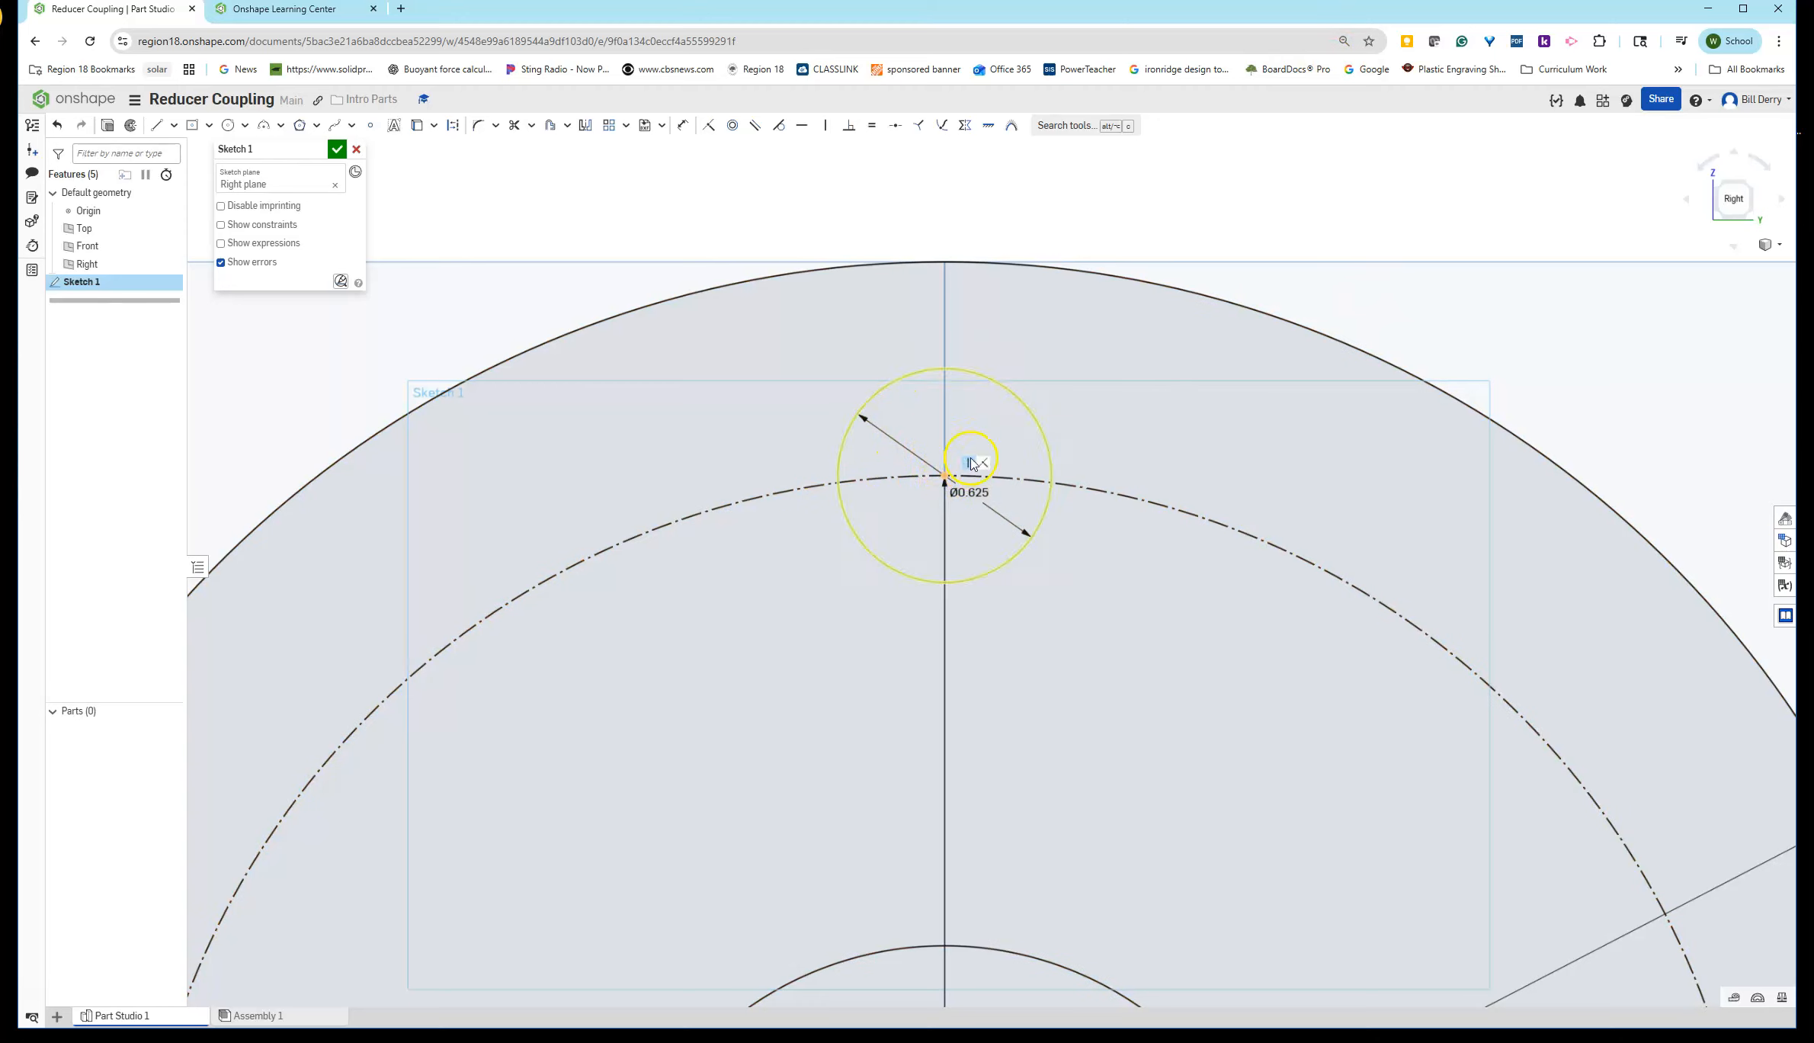
pyautogui.scroll(-6, 956, 522)
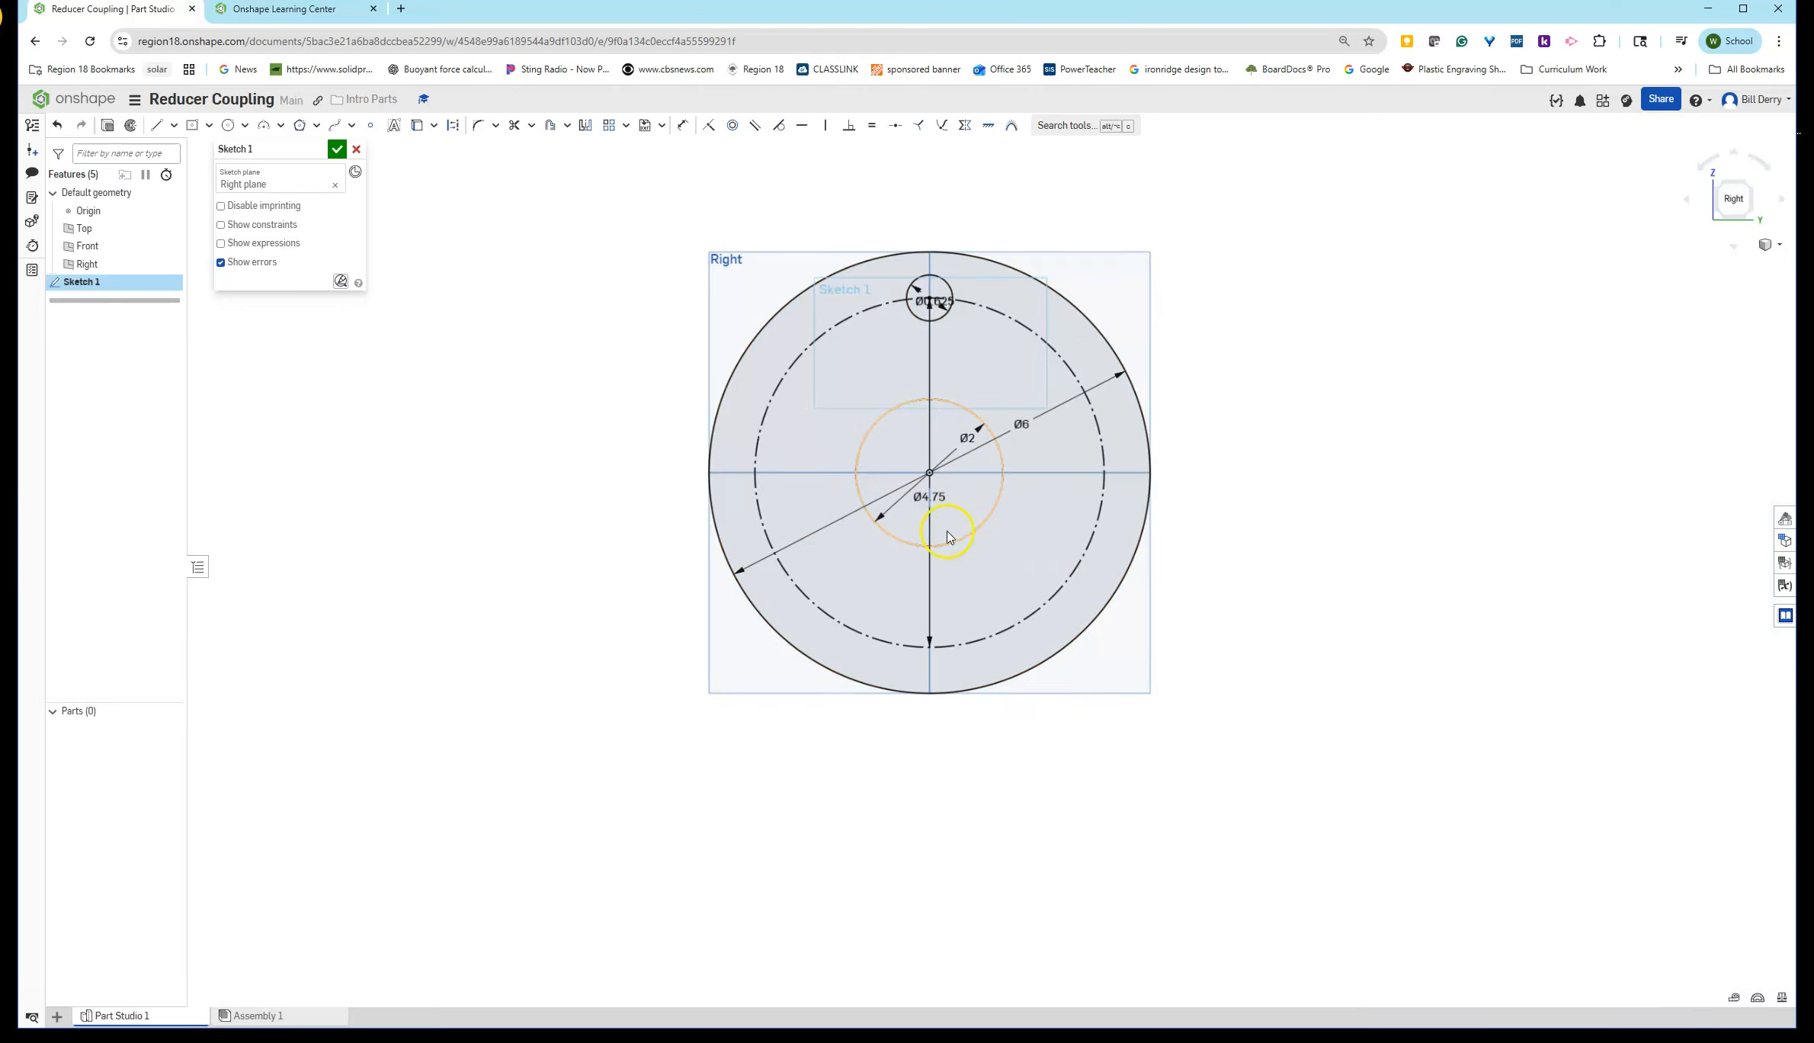
# - Draw three more bolt hole circles, about 0.75 in diameter, on the construction circle at right, bottom and left
pyautogui.click(228, 125)
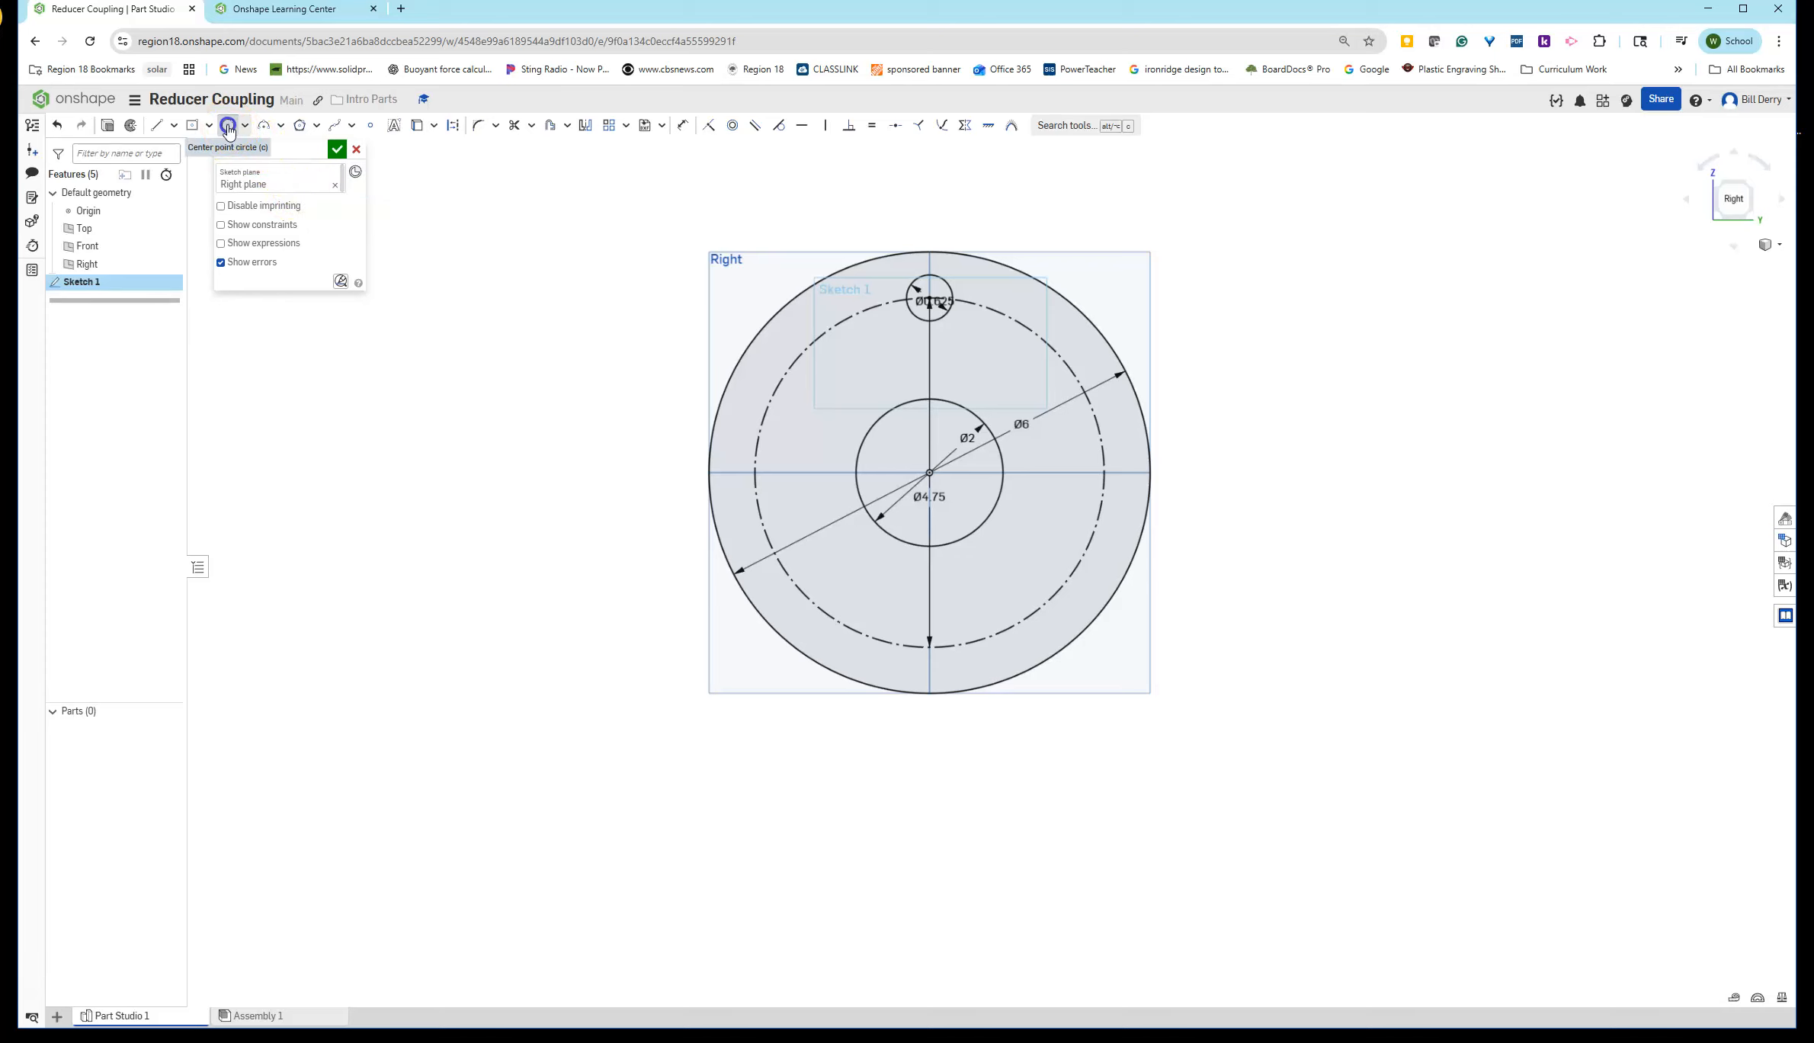
pyautogui.click(1103, 472)
pyautogui.click(1128, 460)
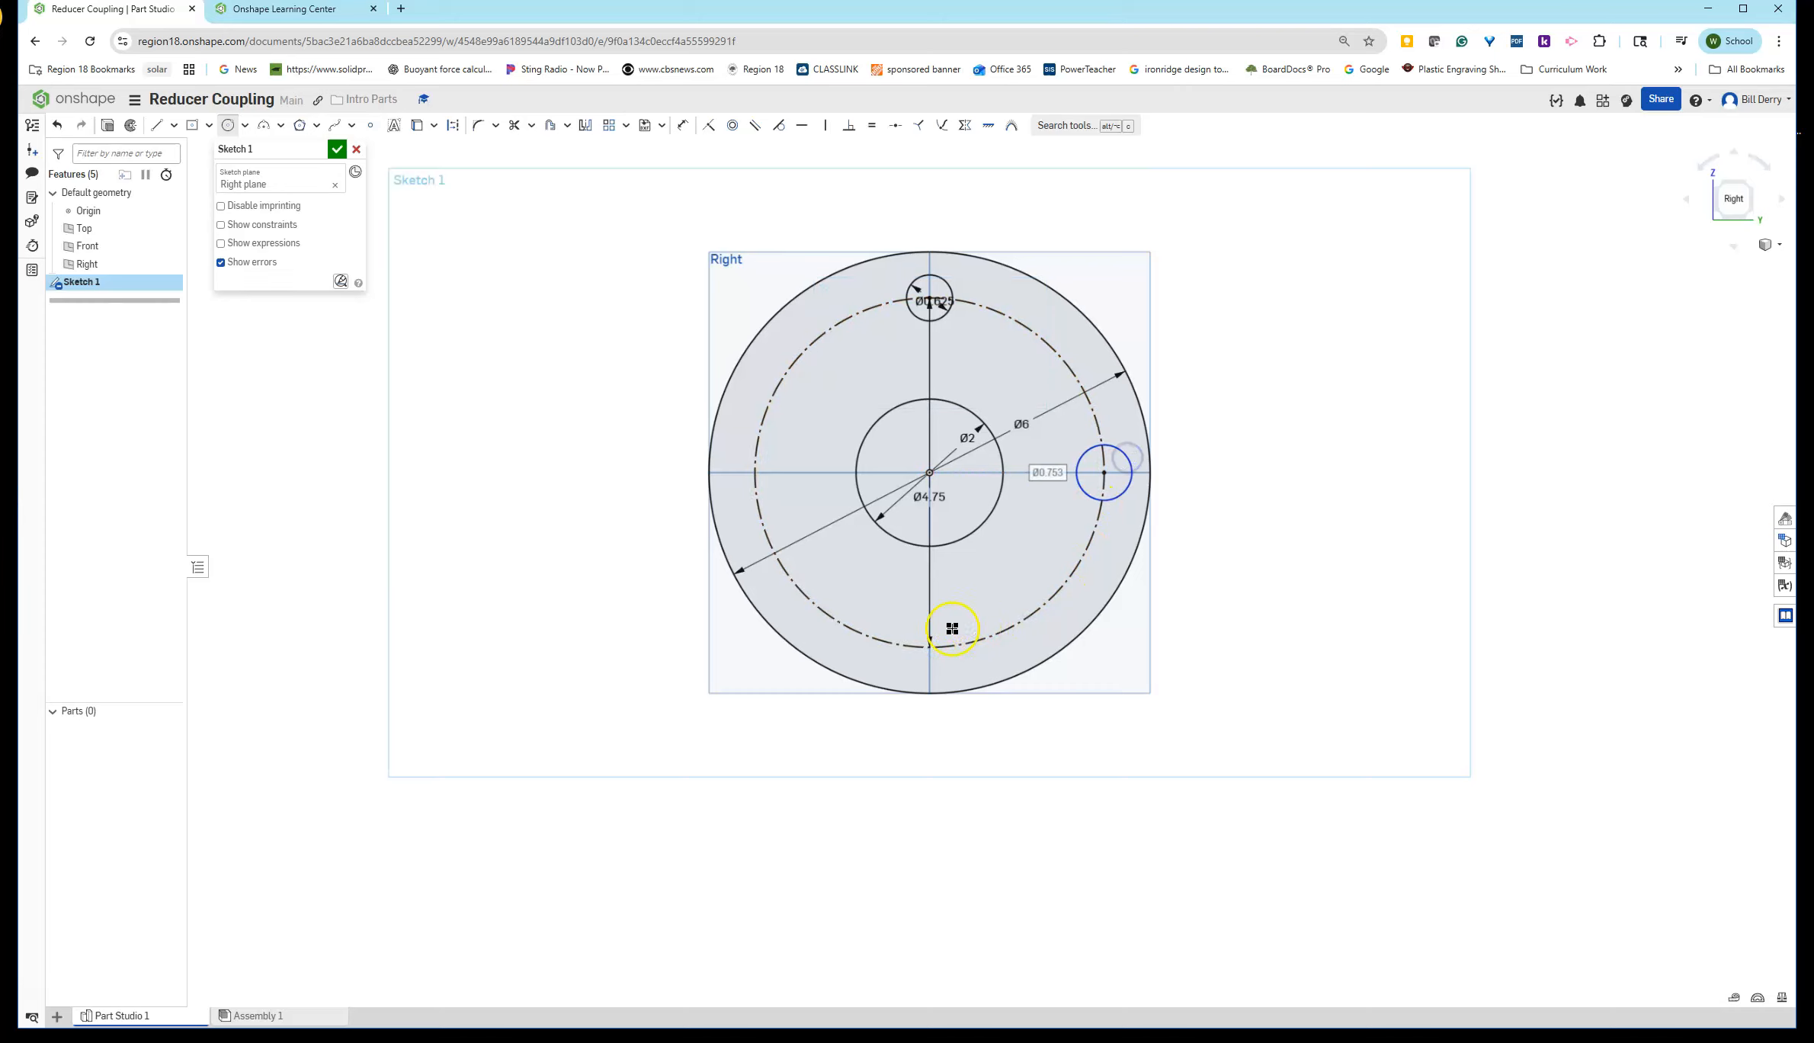
pyautogui.click(930, 648)
pyautogui.click(946, 665)
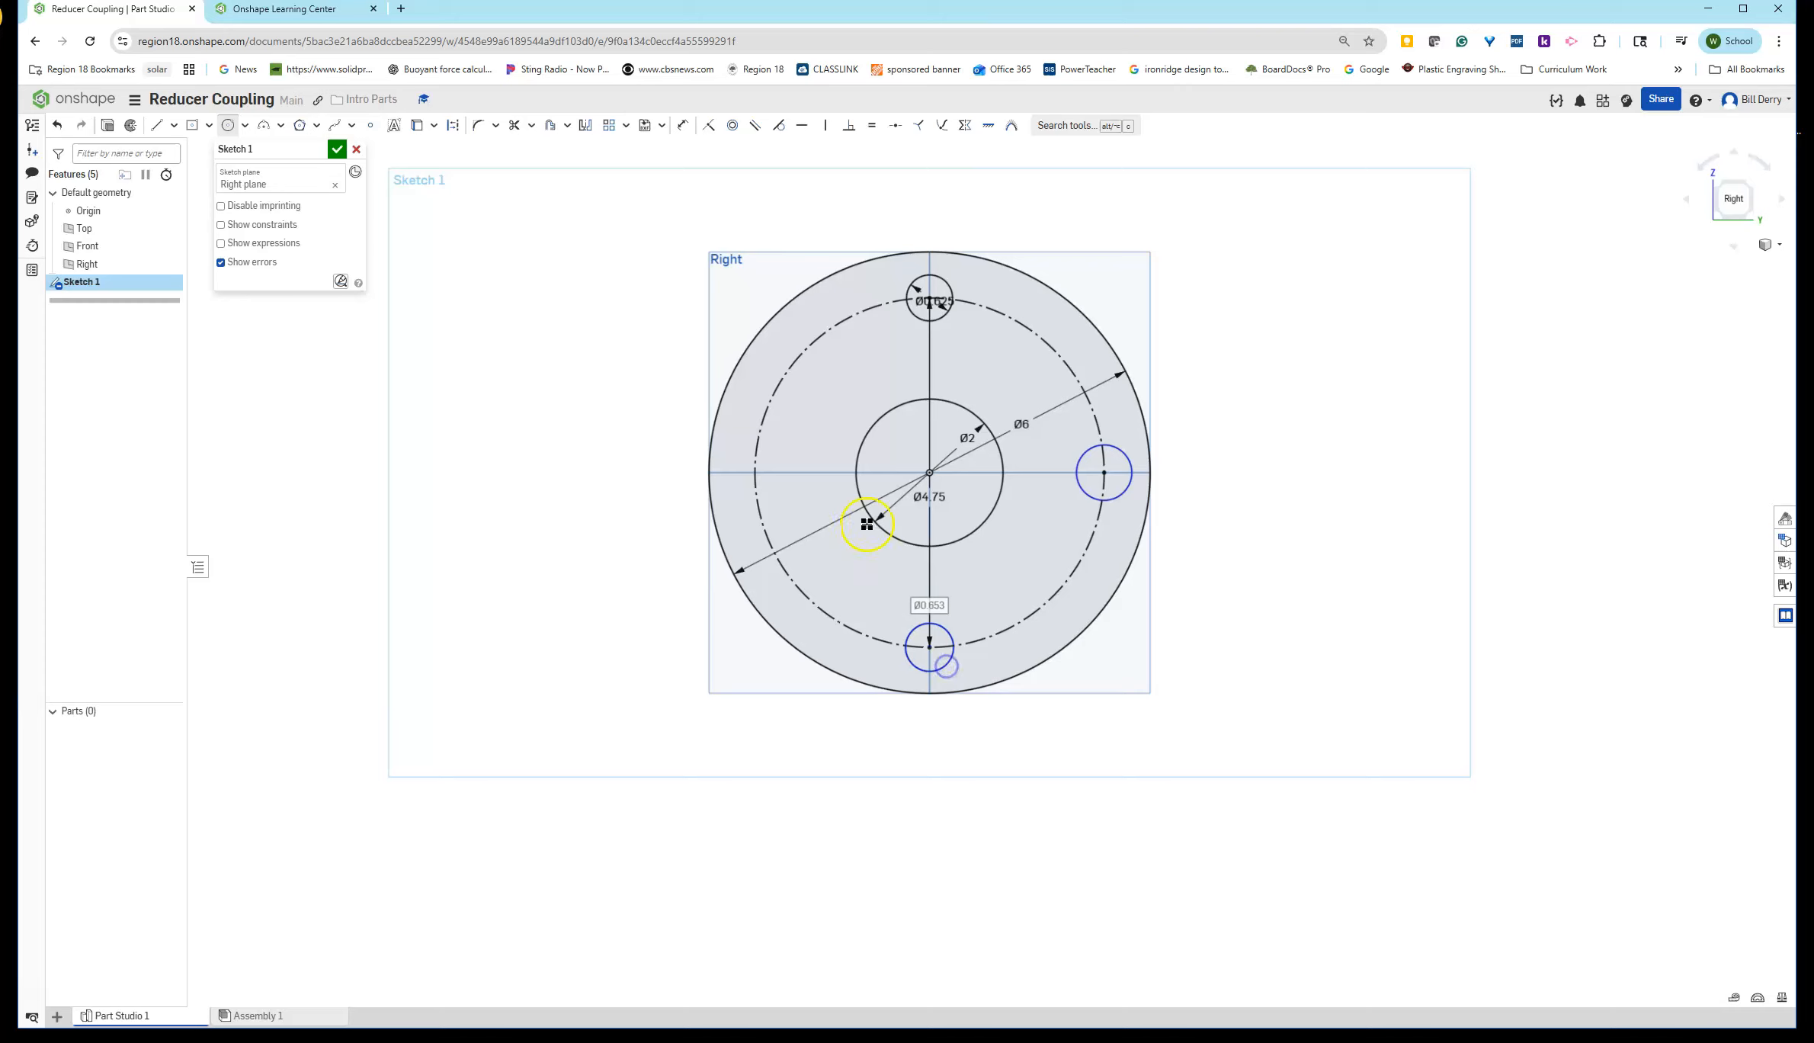
pyautogui.click(755, 474)
pyautogui.click(768, 490)
# - Make the four bolt hole circles equal in size and accept the sketch
pyautogui.click(882, 559)
pyautogui.click(925, 621)
pyautogui.click(1086, 462)
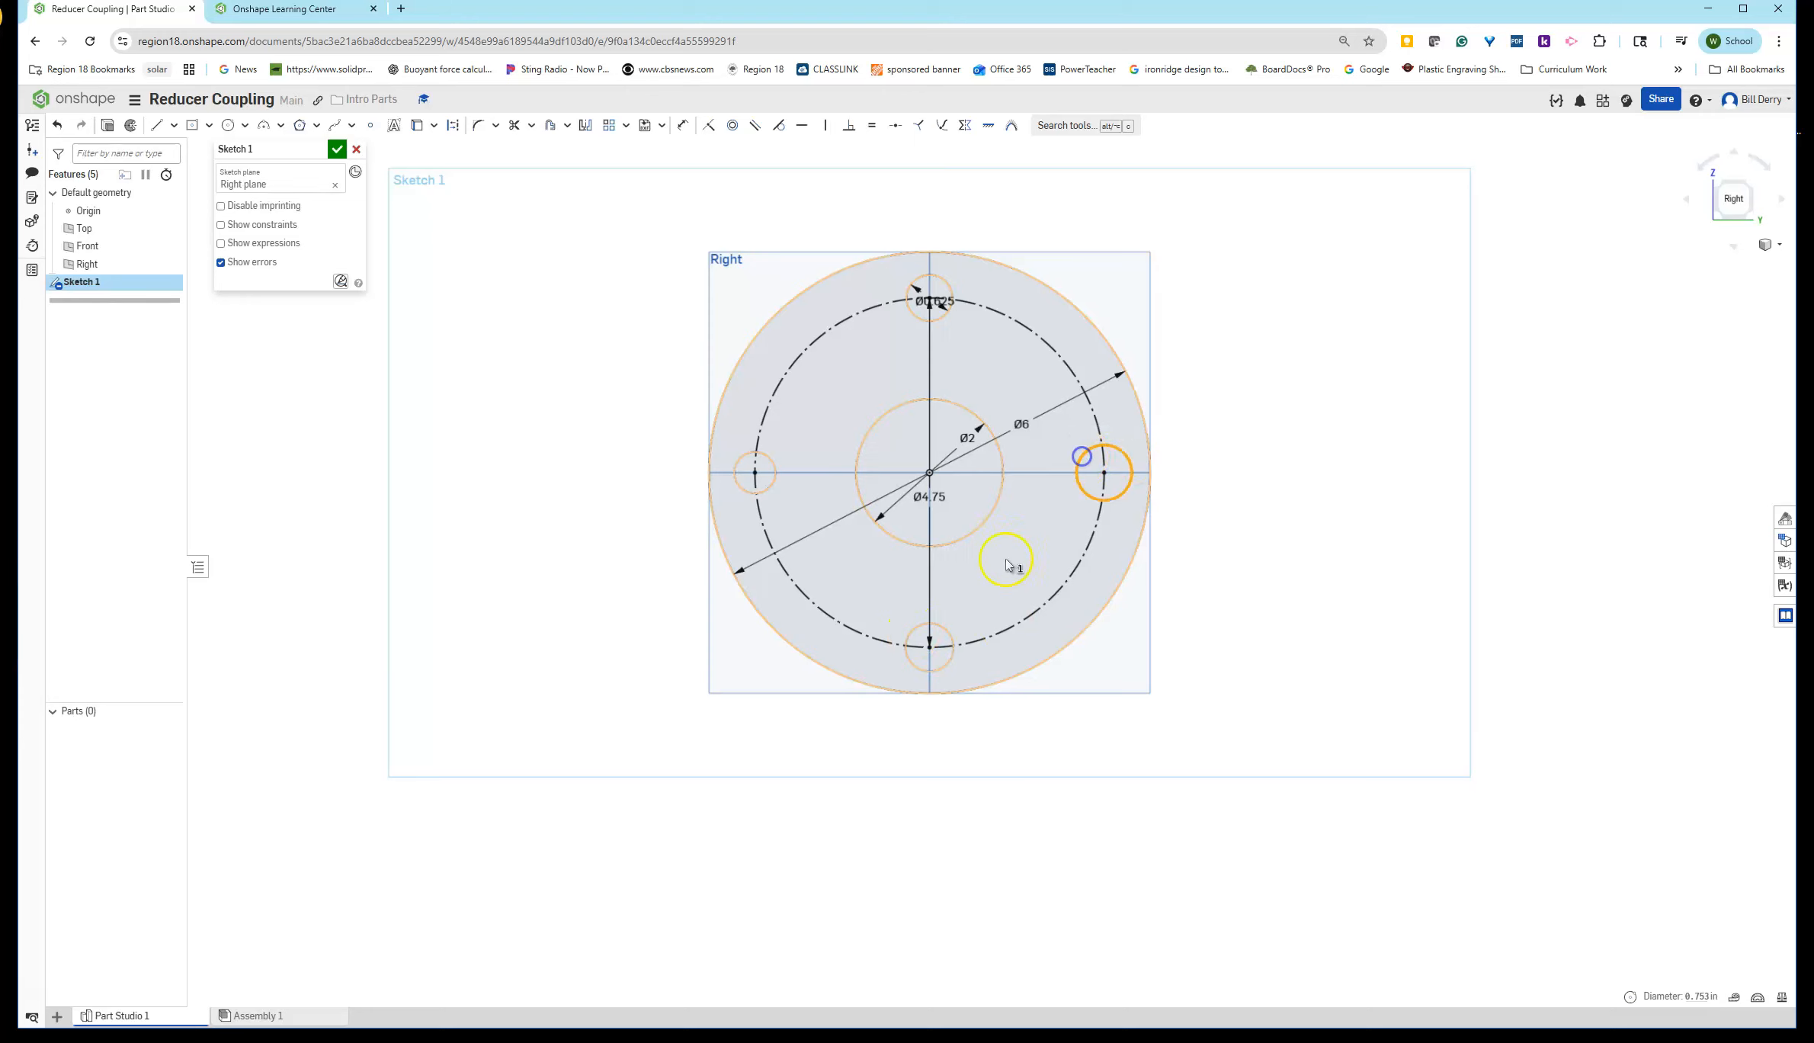
pyautogui.click(942, 634)
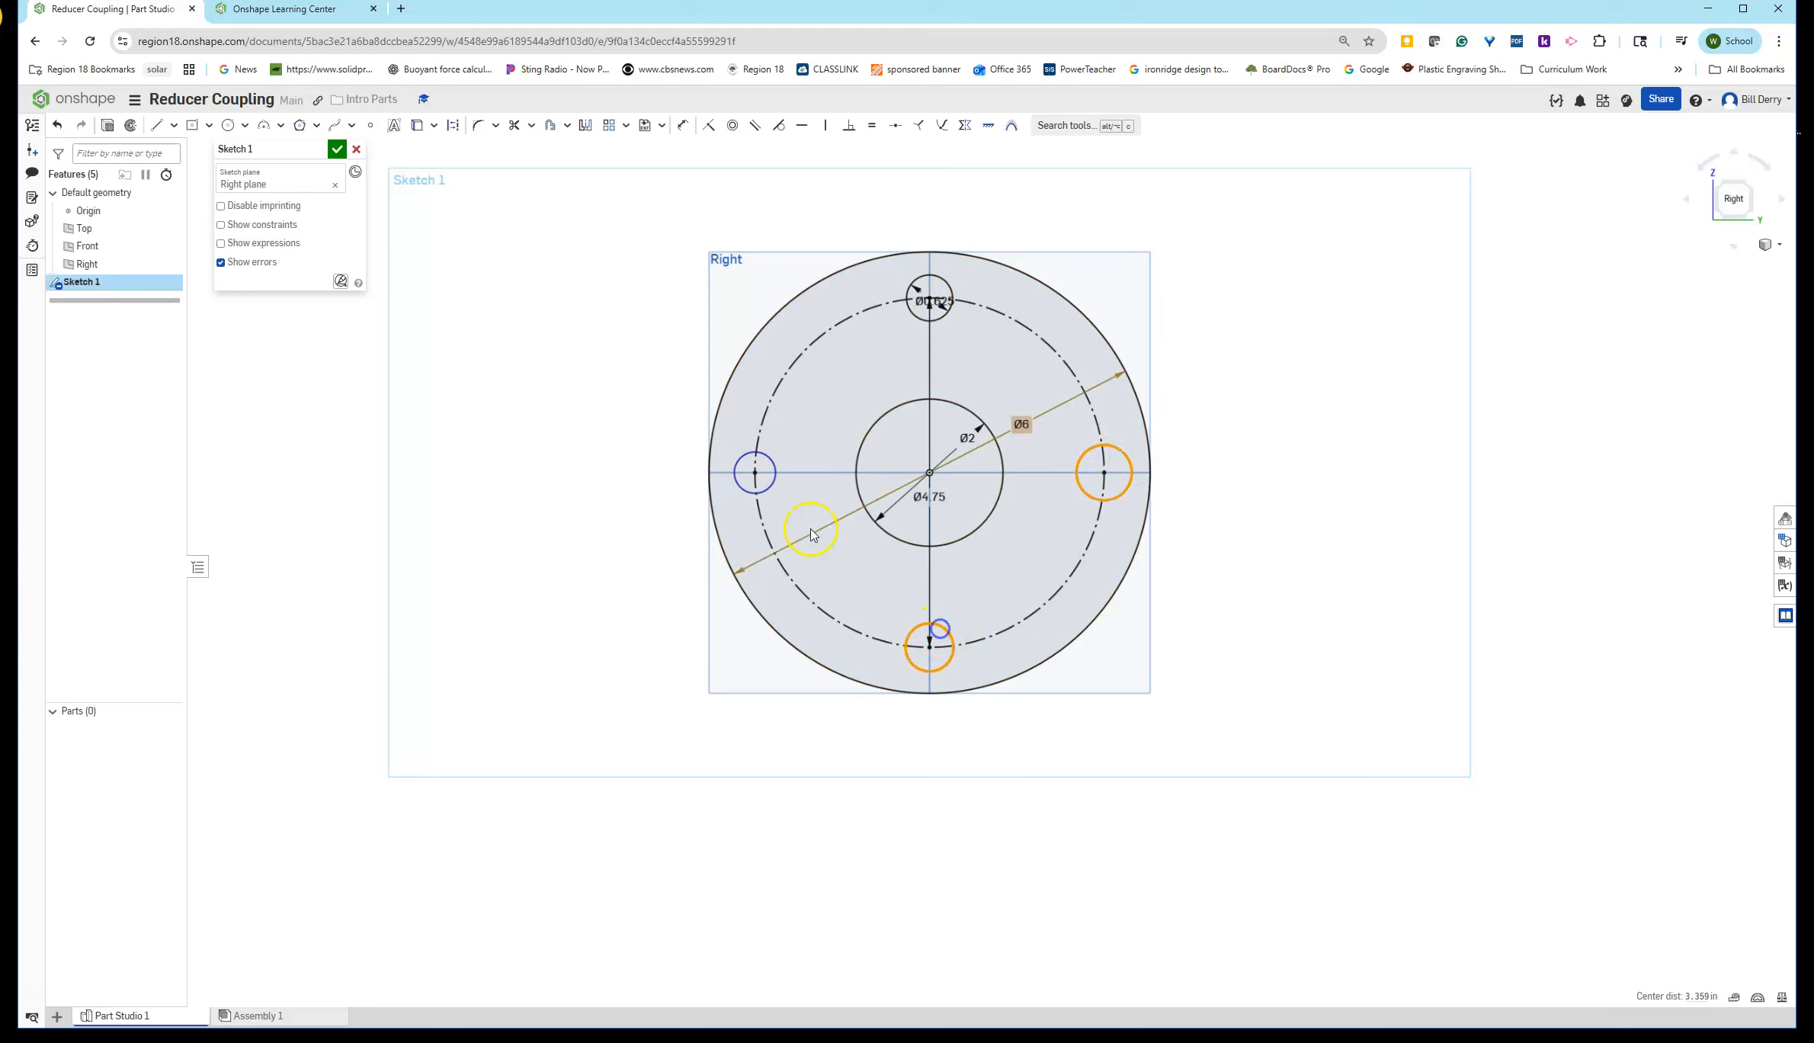
pyautogui.click(769, 485)
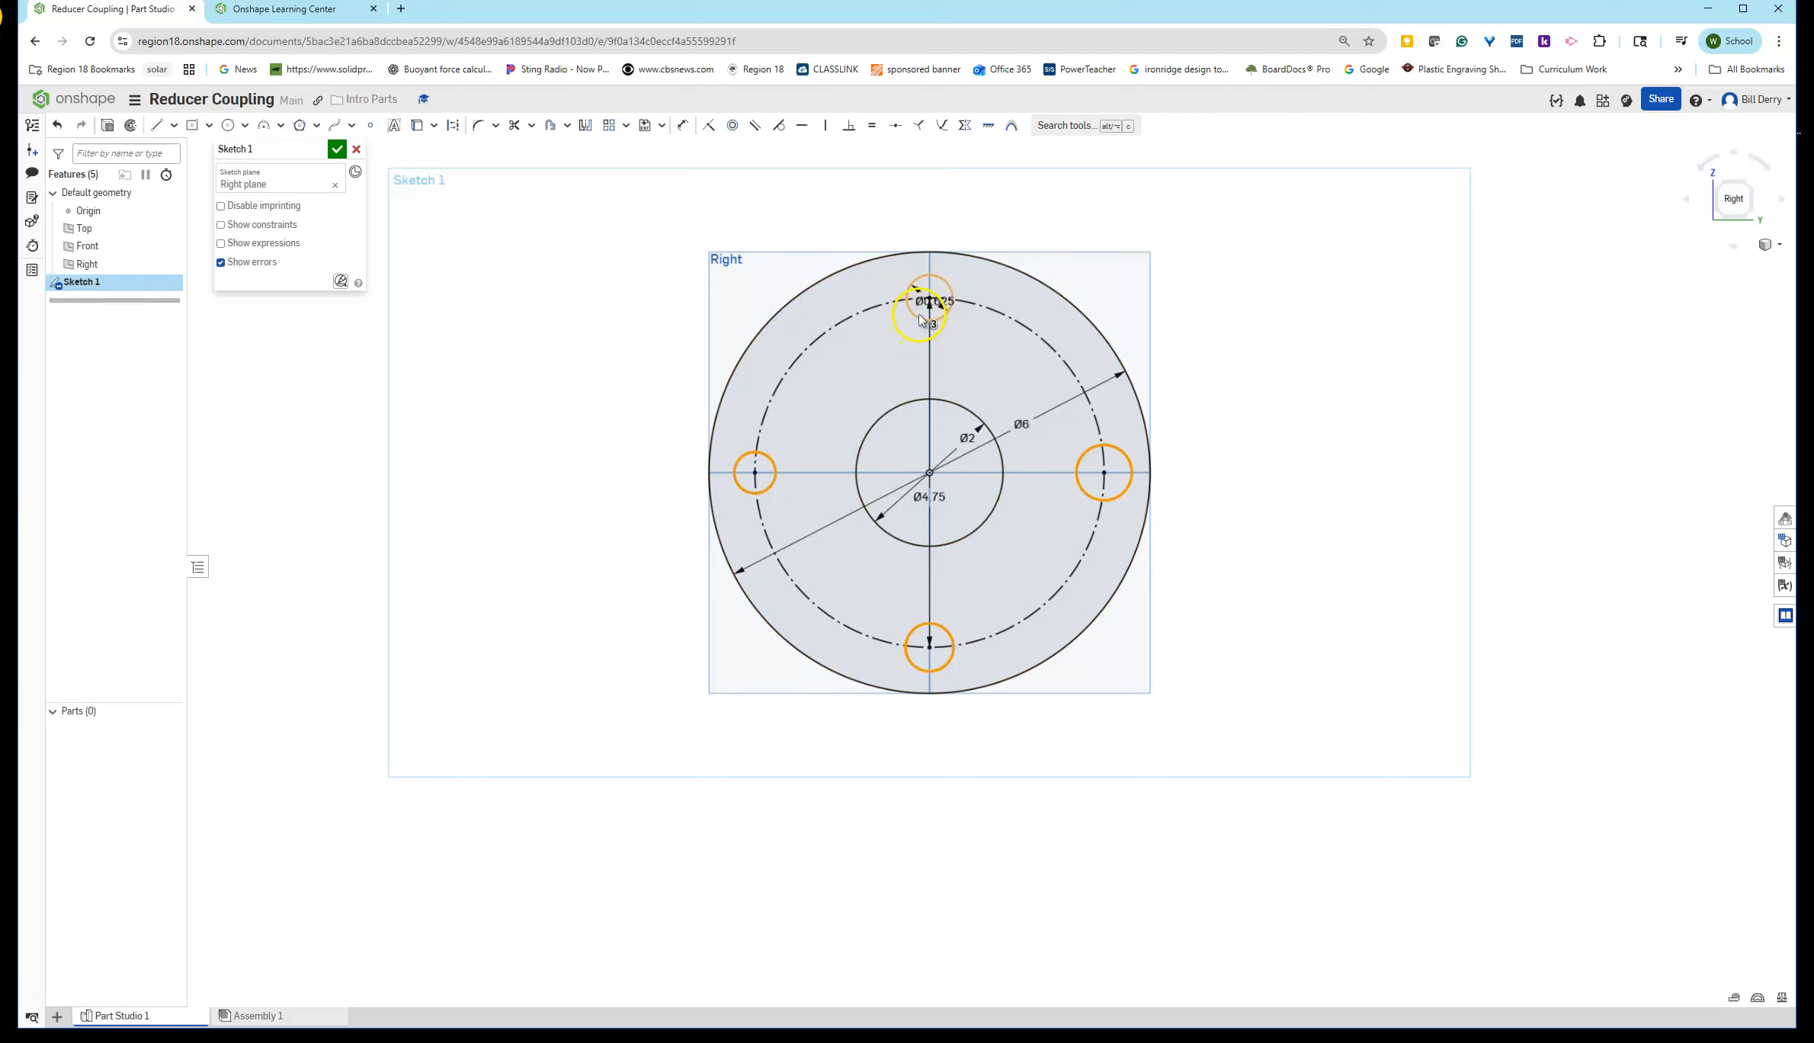
pyautogui.click(920, 321)
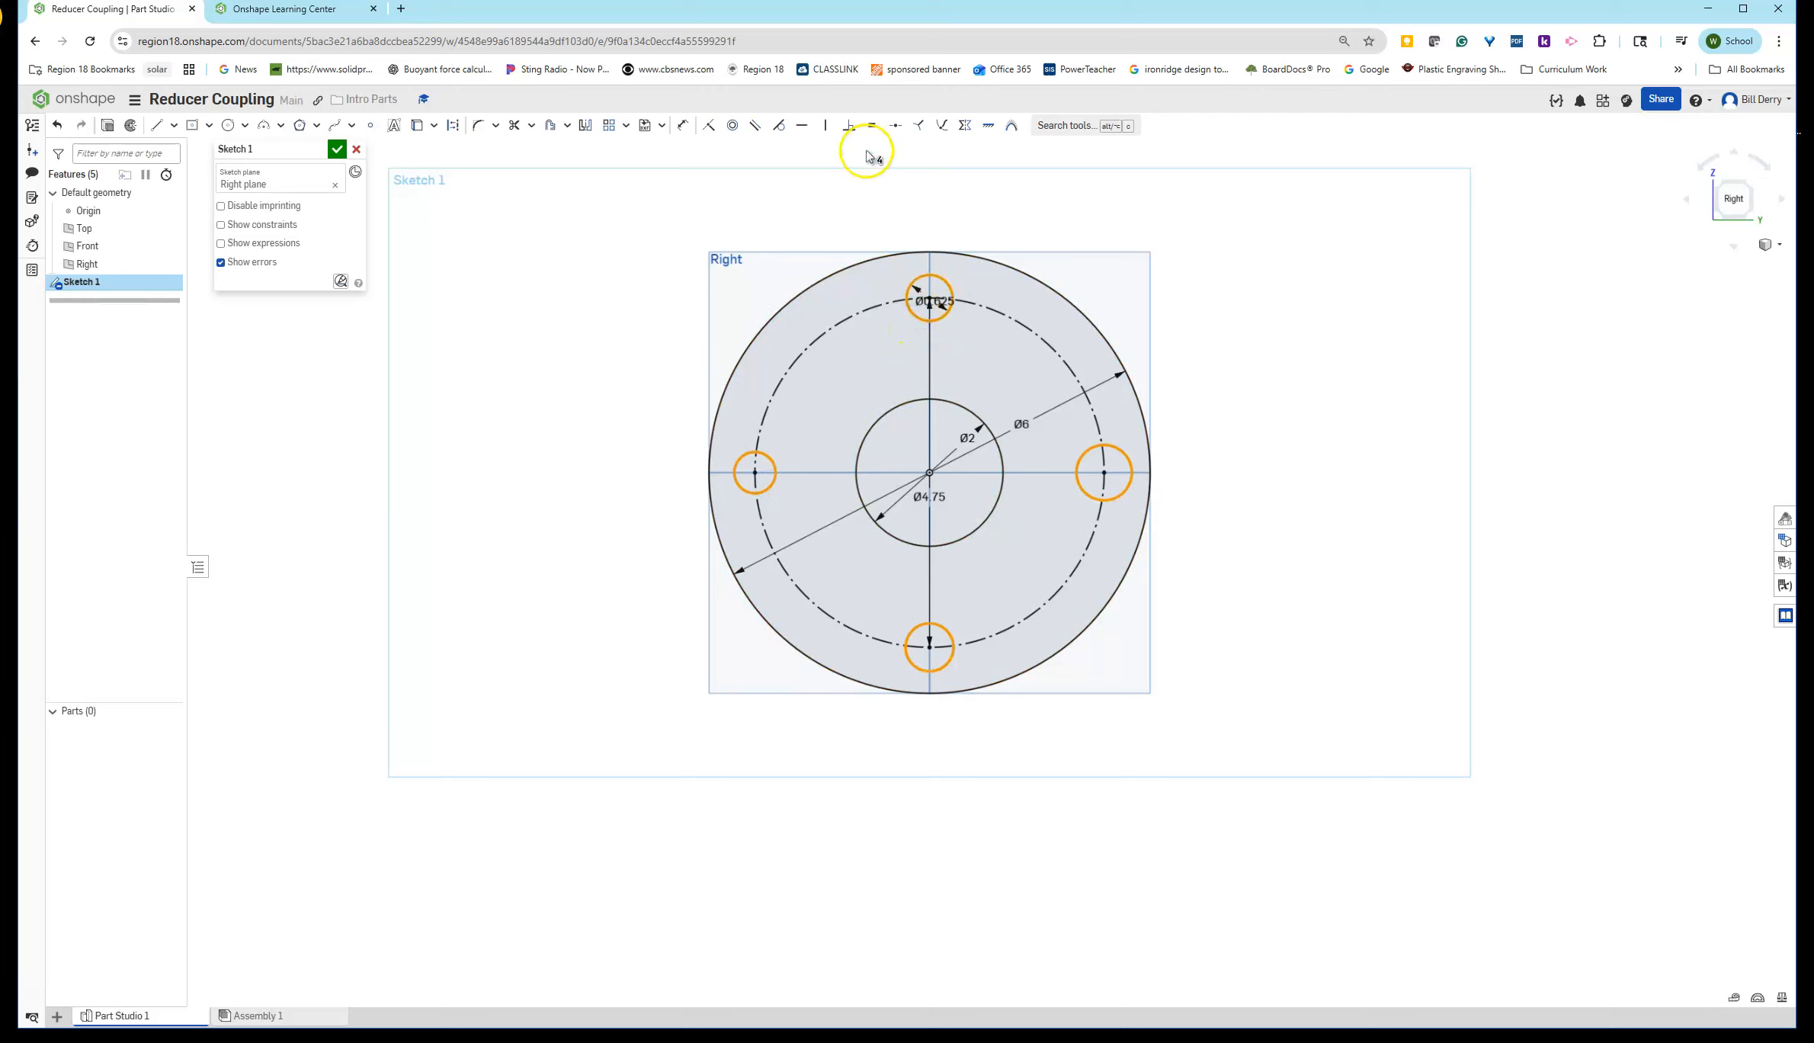
pyautogui.click(873, 126)
pyautogui.click(1334, 345)
pyautogui.click(934, 301)
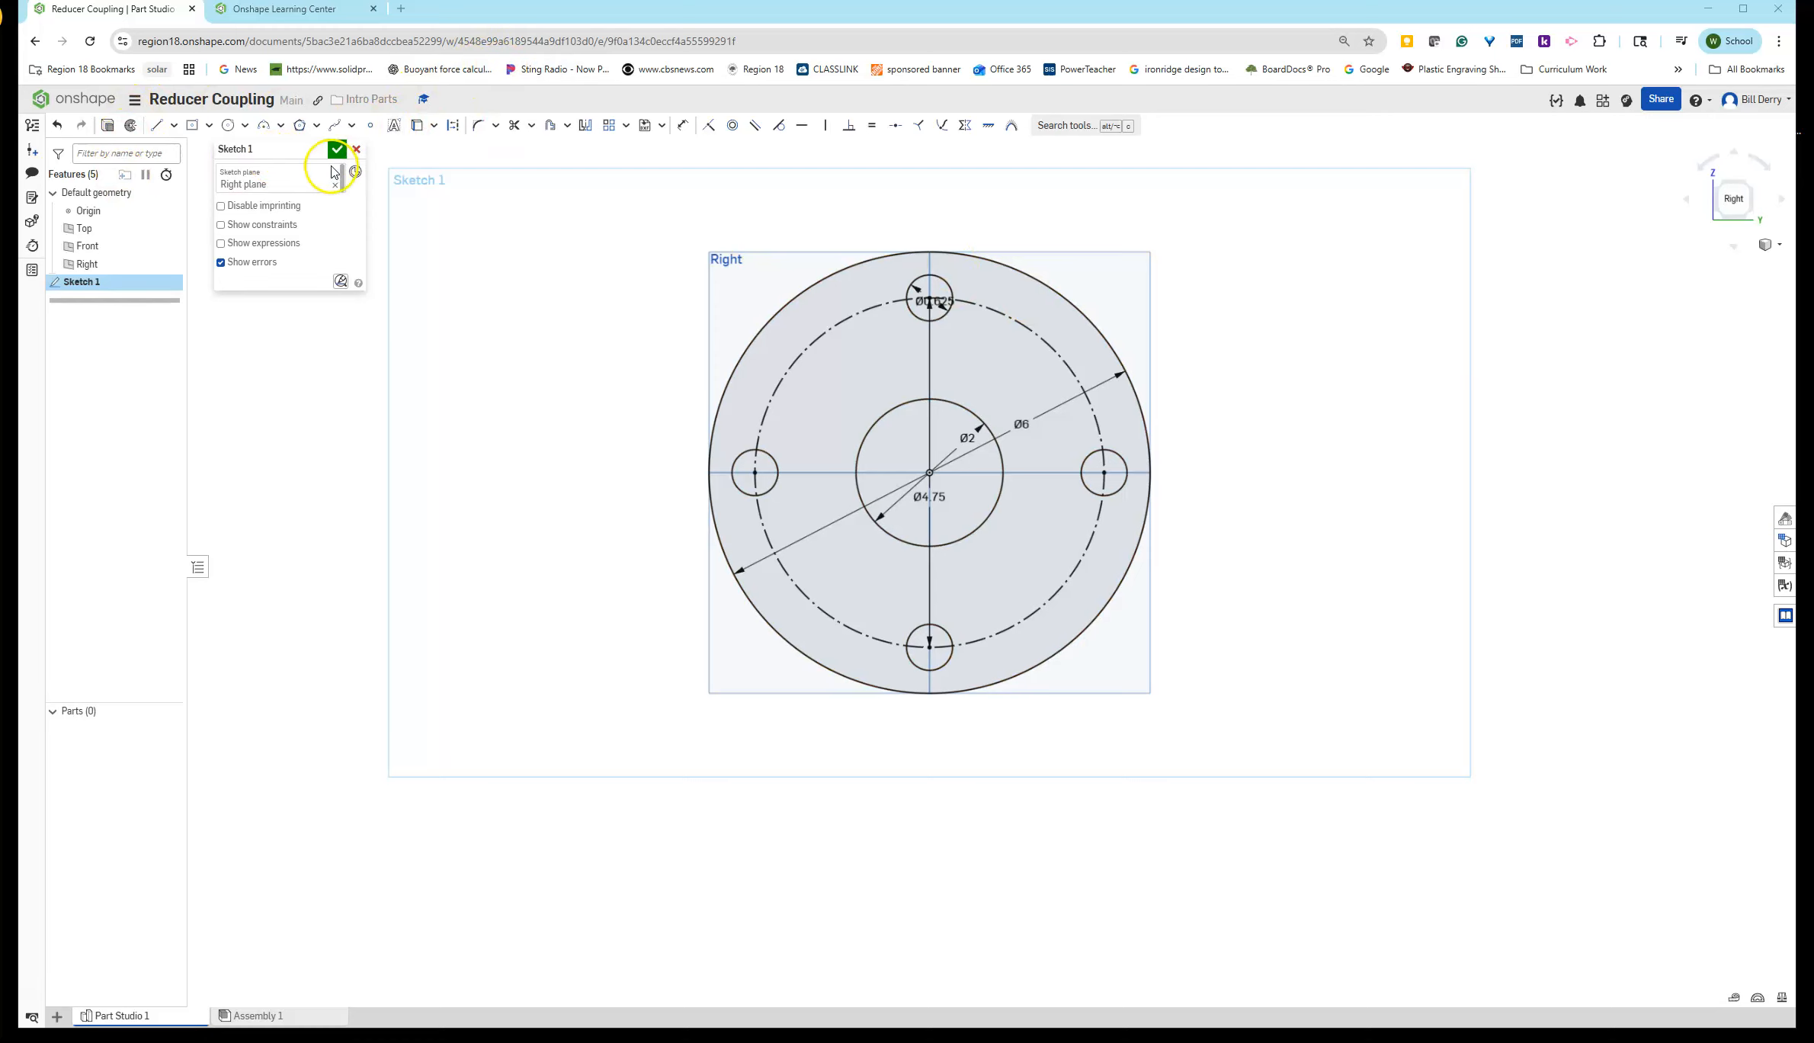
pyautogui.click(337, 149)
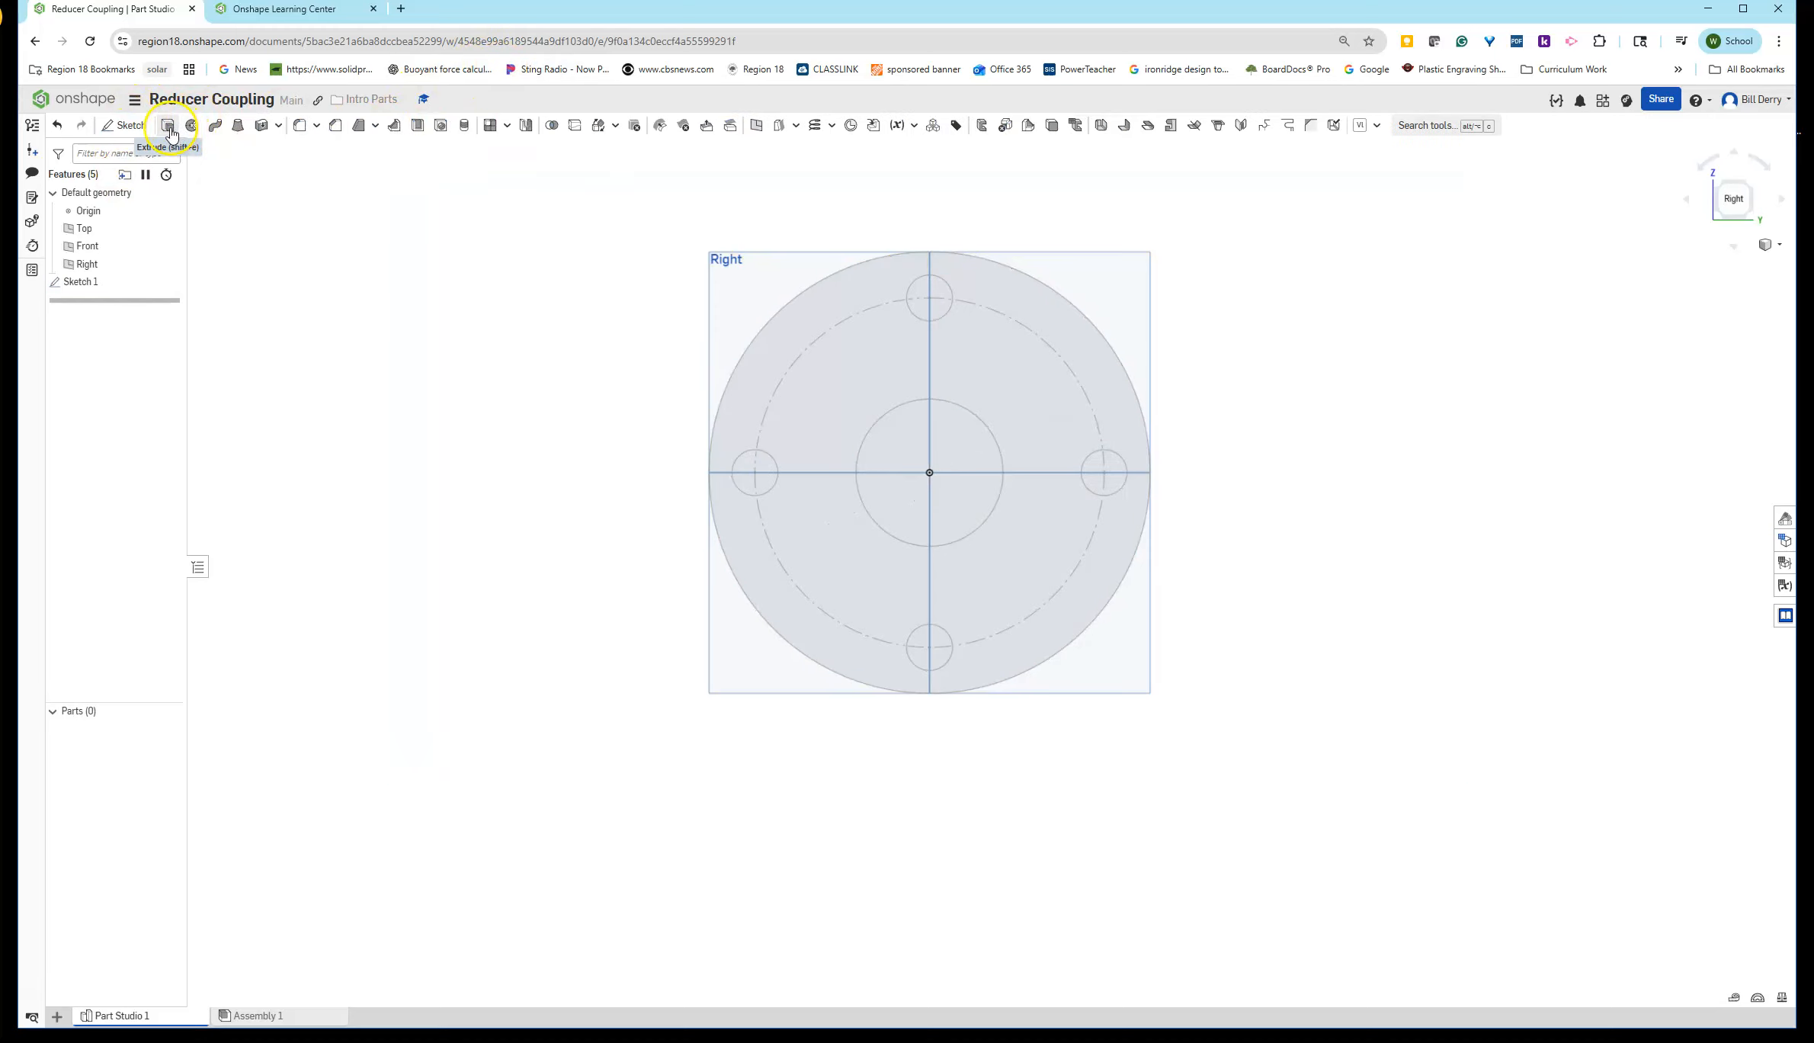
# - Extrude the faces of Sketch 1 as a new solid 0.62 in deep
pyautogui.click(169, 126)
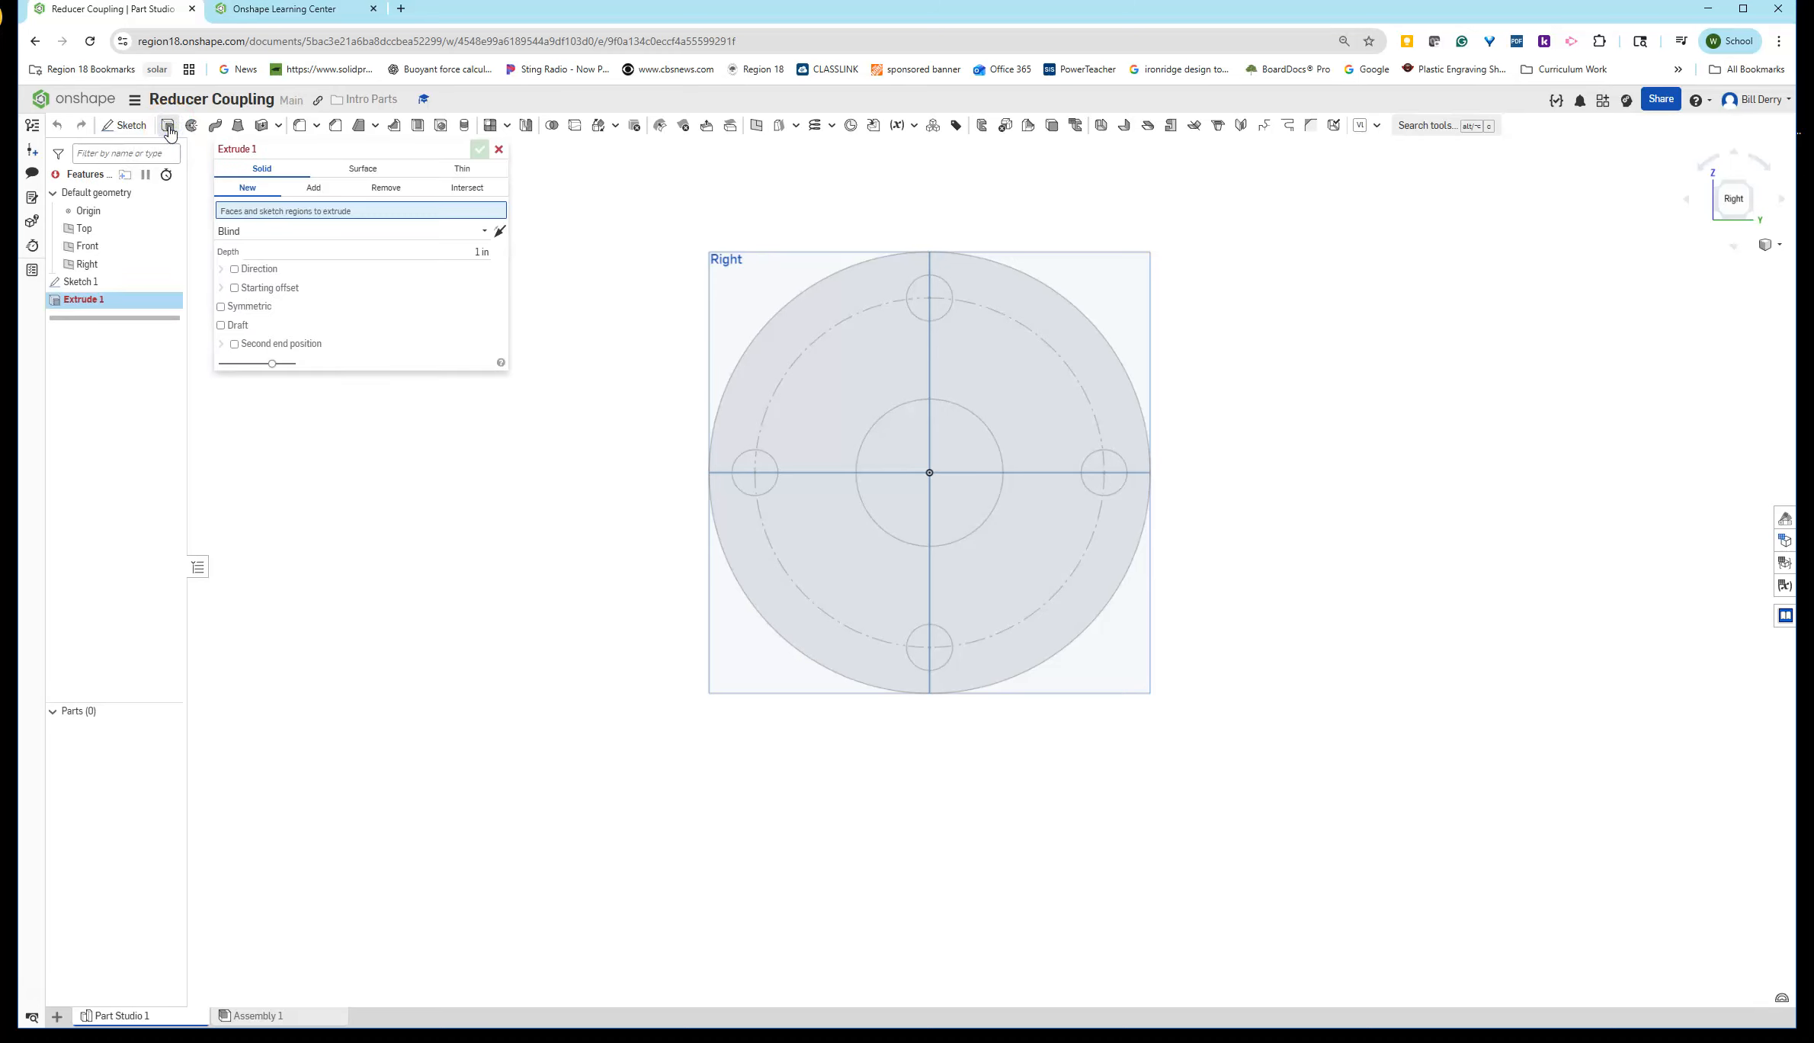
pyautogui.click(80, 282)
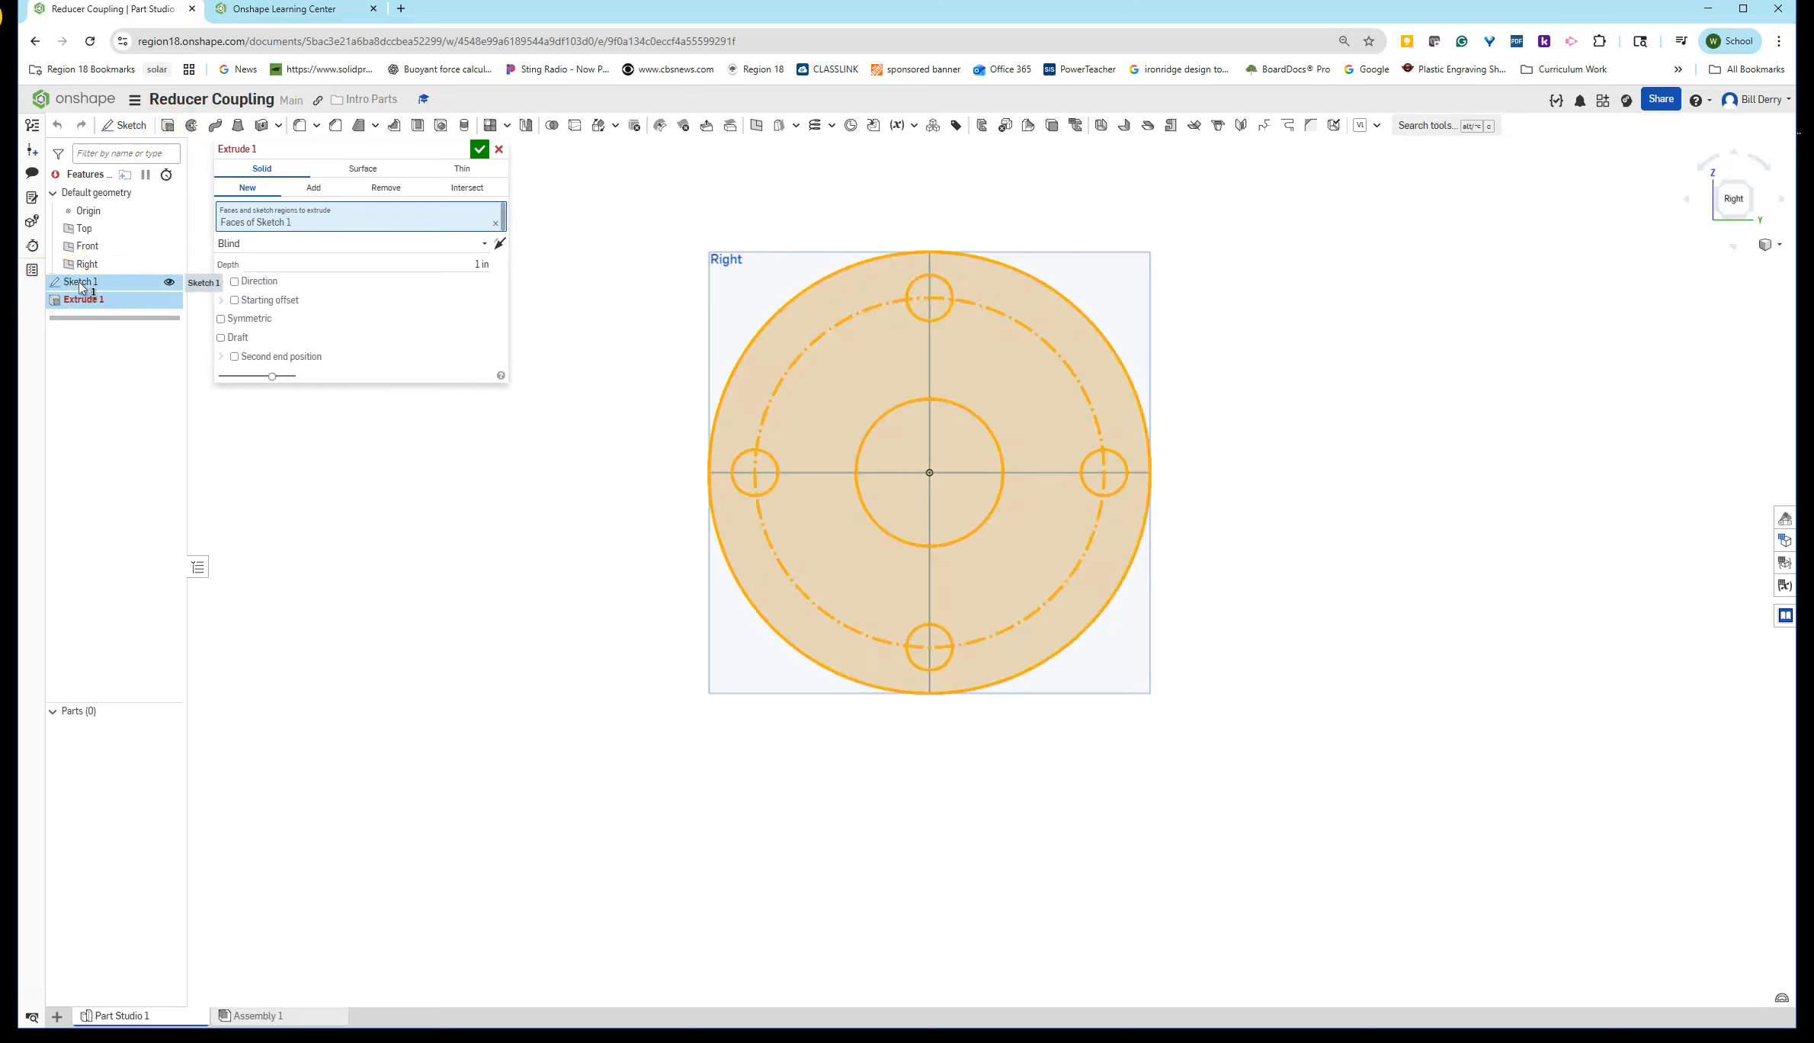
pyautogui.moveTo(579, 487); pyautogui.dragTo(650, 496, button='right')
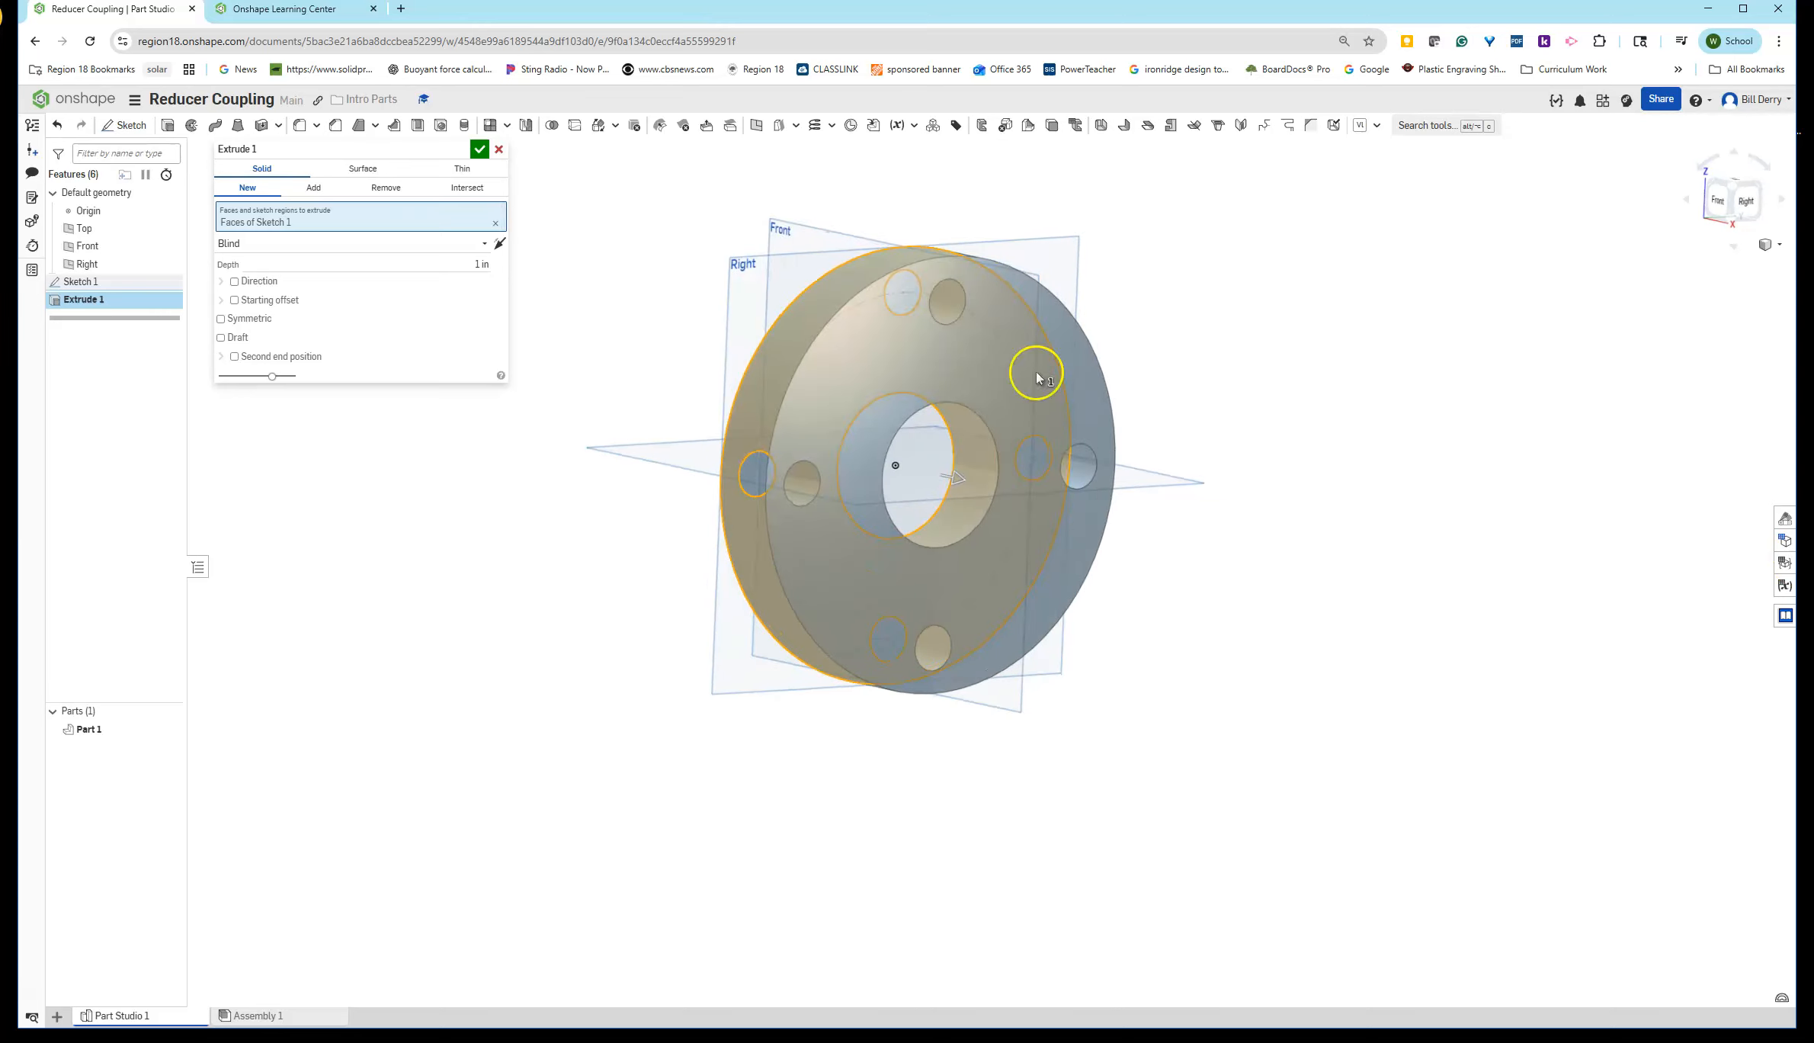
pyautogui.click(452, 264)
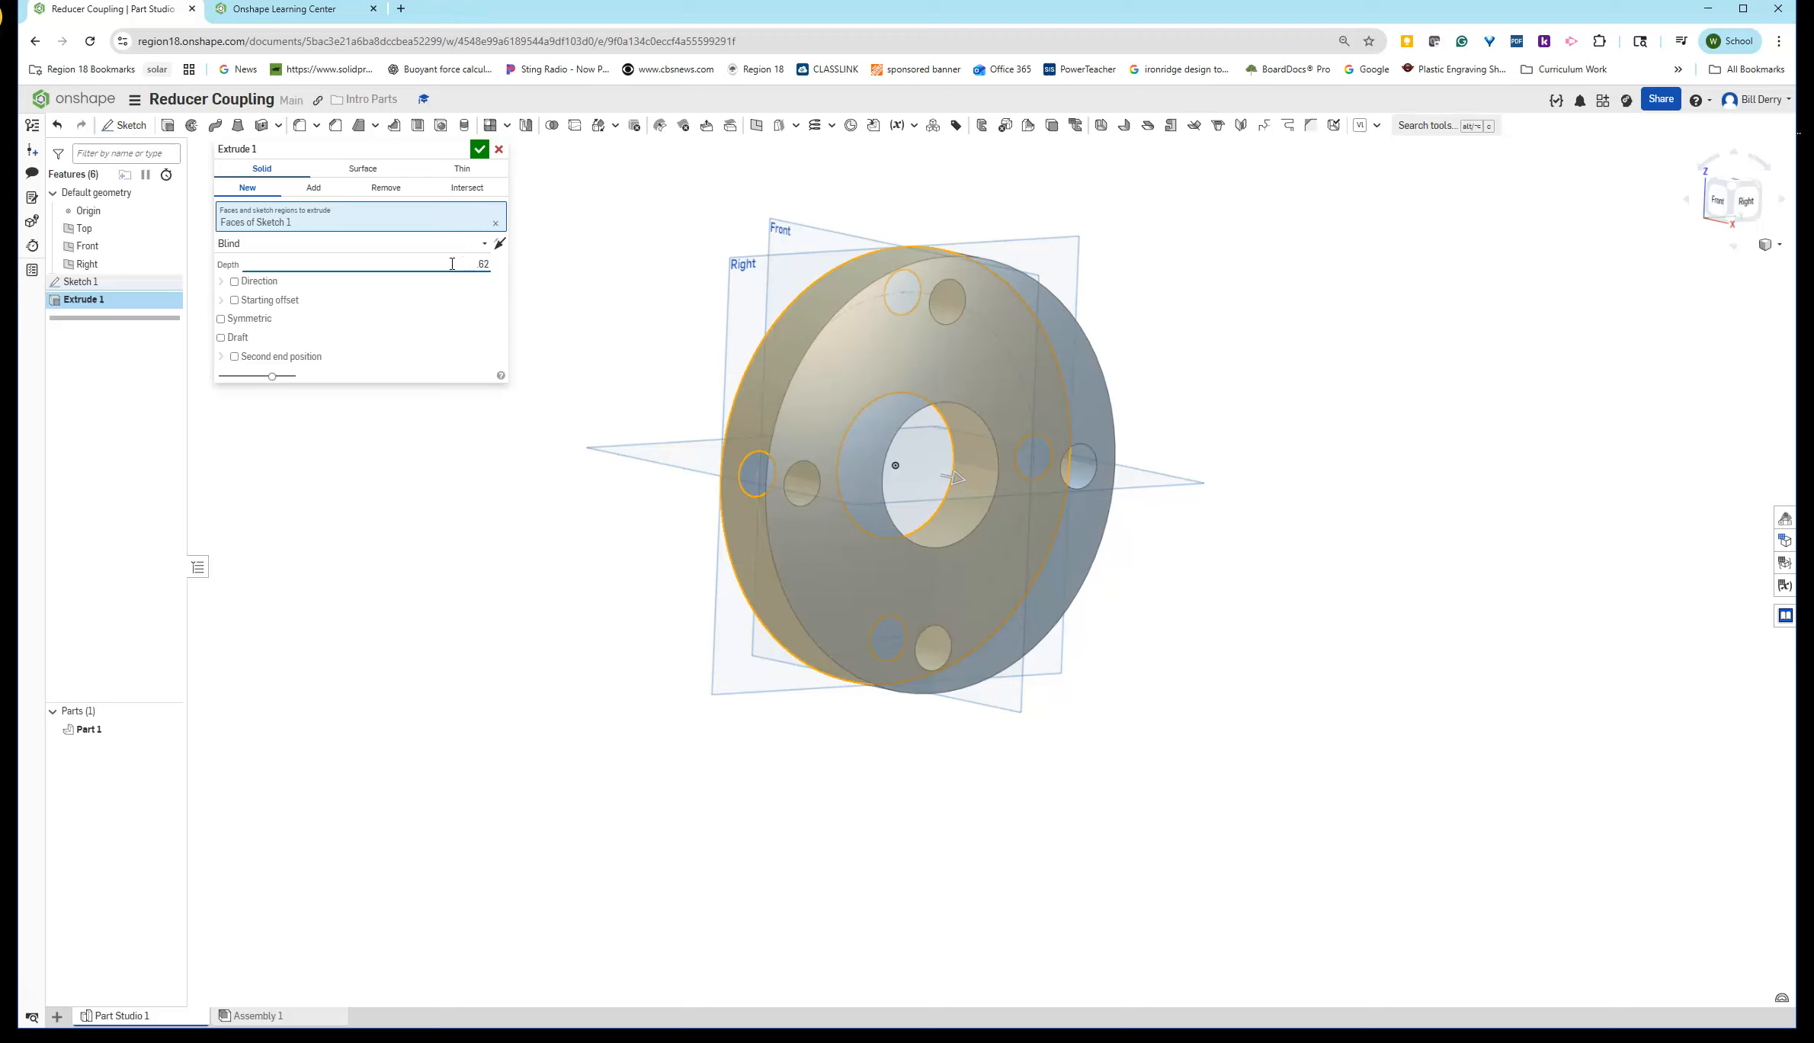
pyautogui.write('.62')
pyautogui.press('Return')
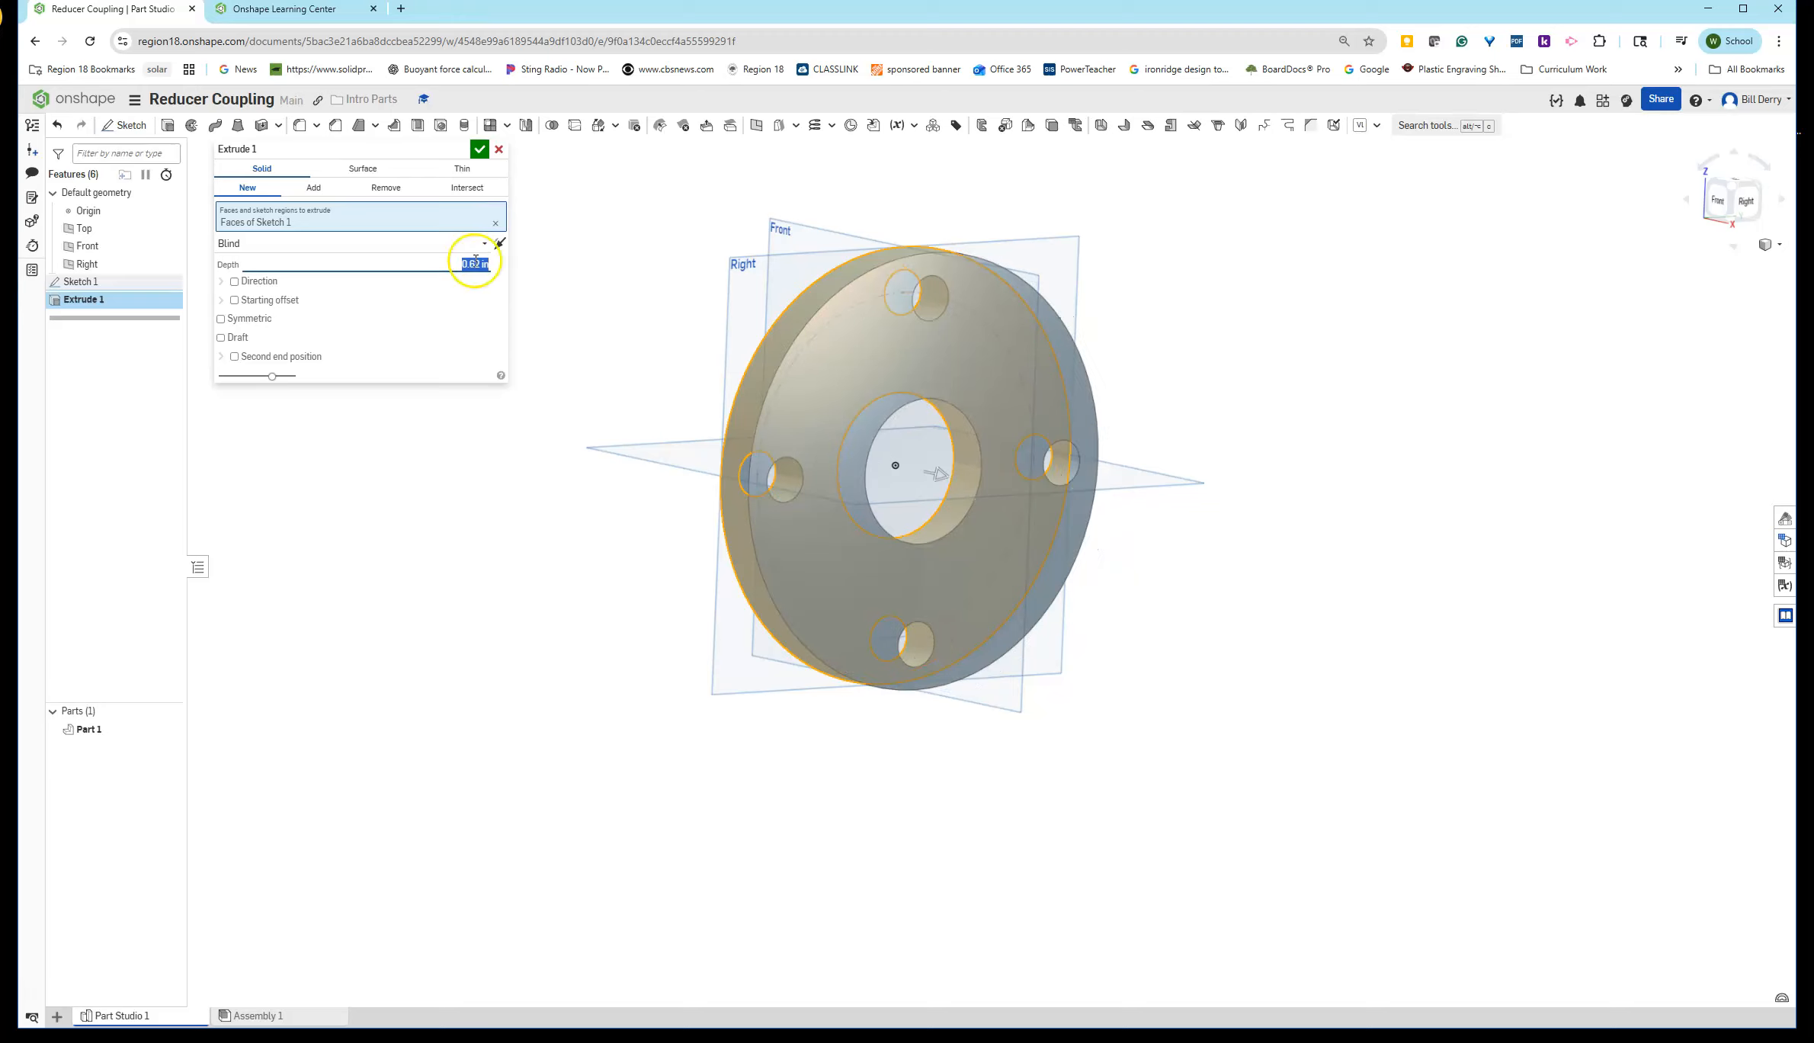
pyautogui.click(479, 150)
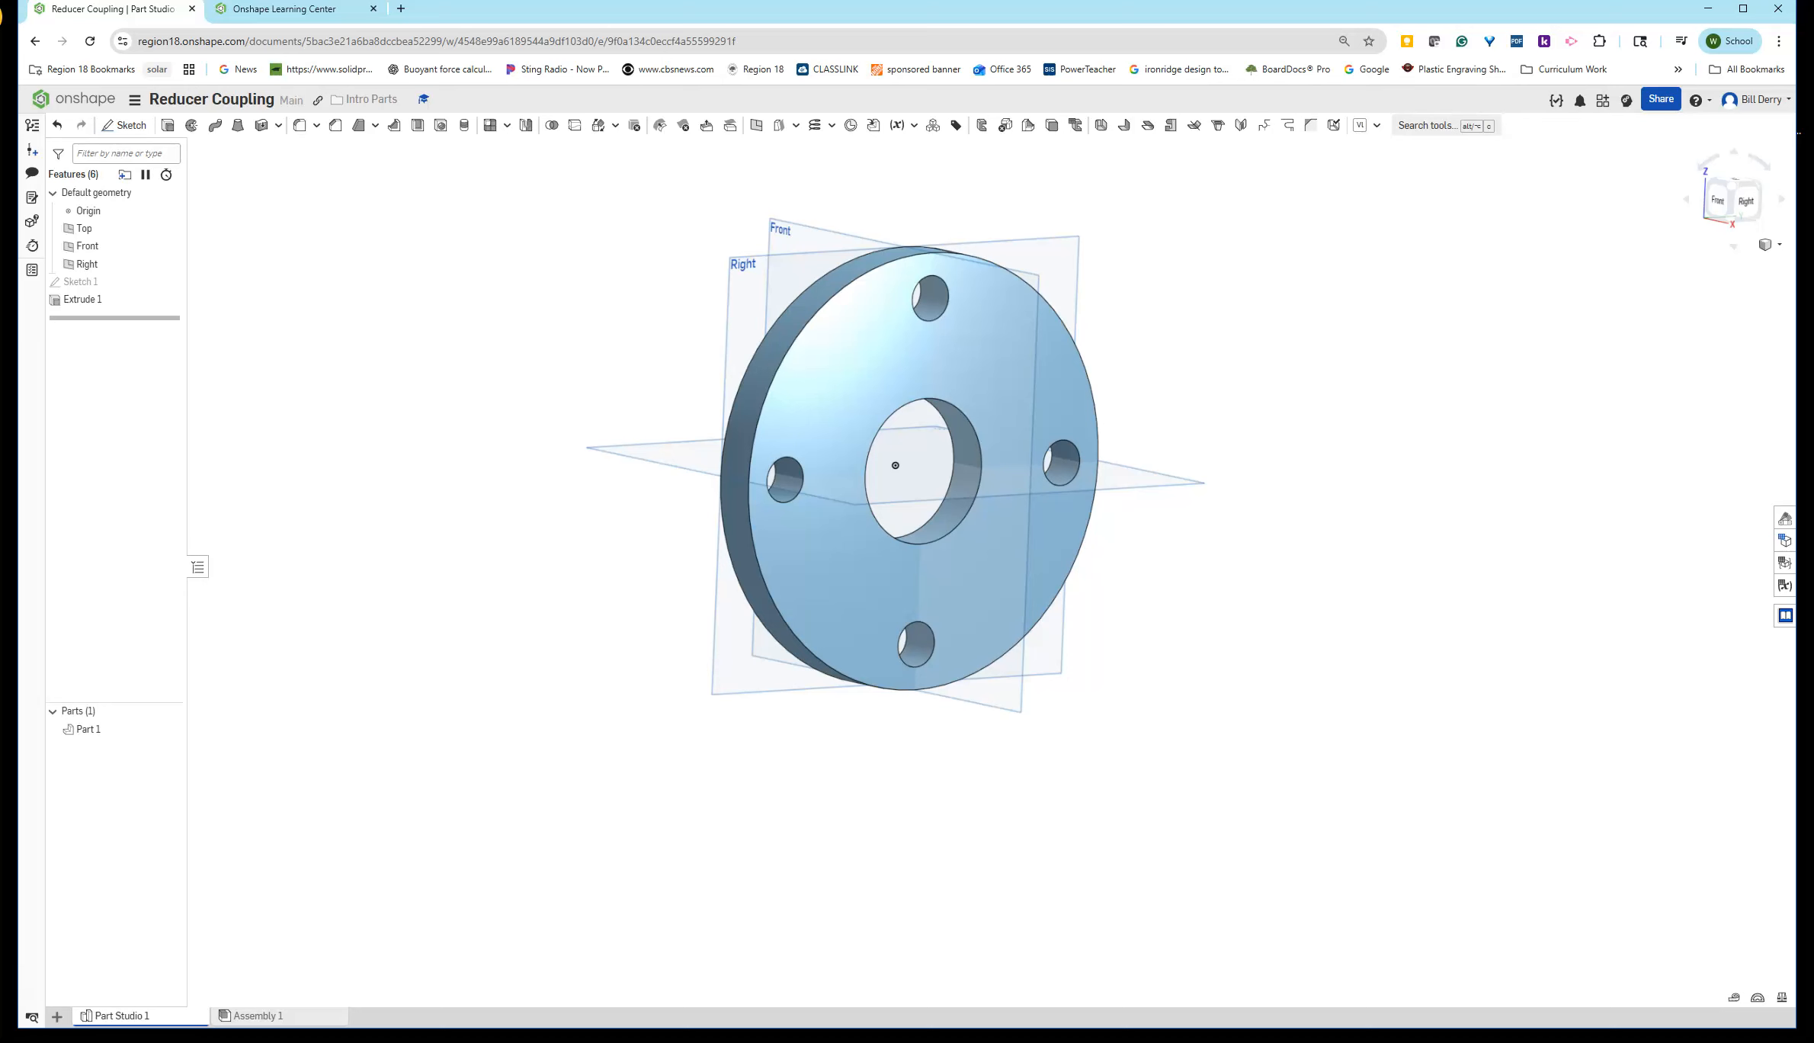
# - Read Step 4 of the Reducer Coupling exercise in the Learning Center window
pyautogui.moveTo(1806, 244); pyautogui.dragTo(681, 138)
pyautogui.moveTo(1052, 745); pyautogui.dragTo(1285, 848)
pyautogui.click(1163, 444)
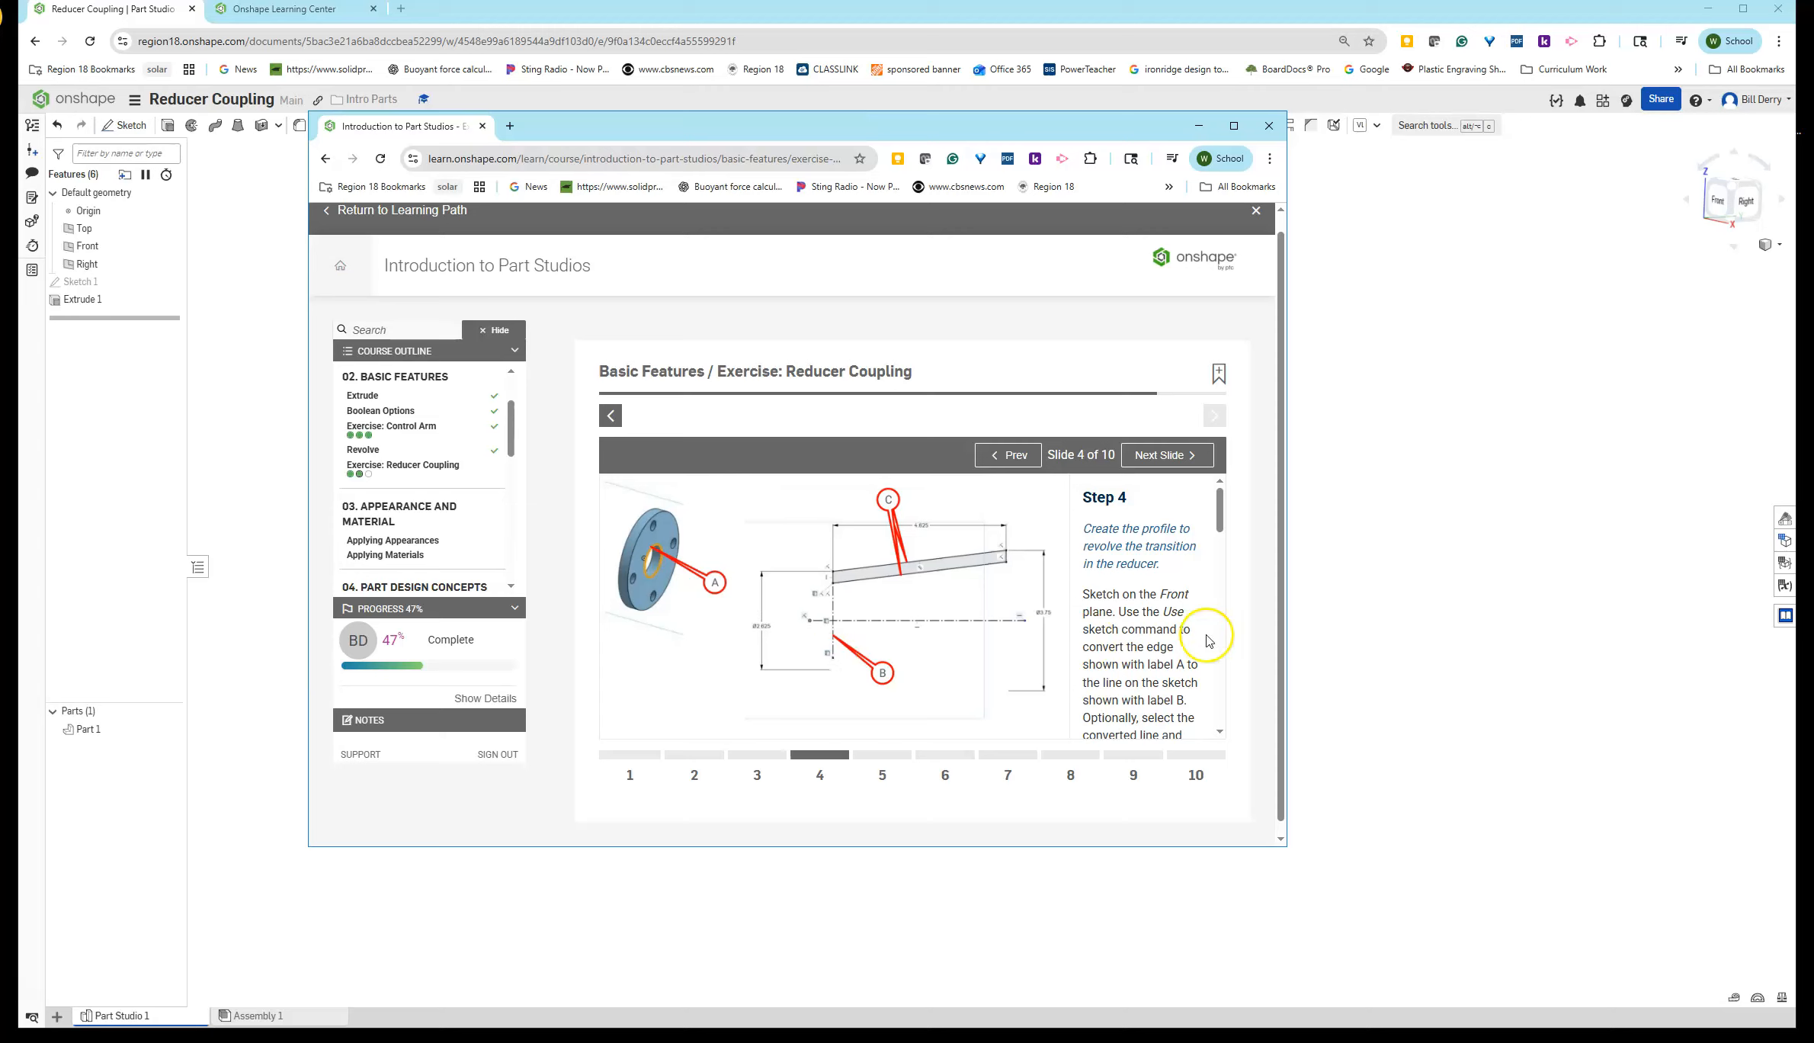
pyautogui.click(1171, 594)
pyautogui.scroll(-1, 1157, 629)
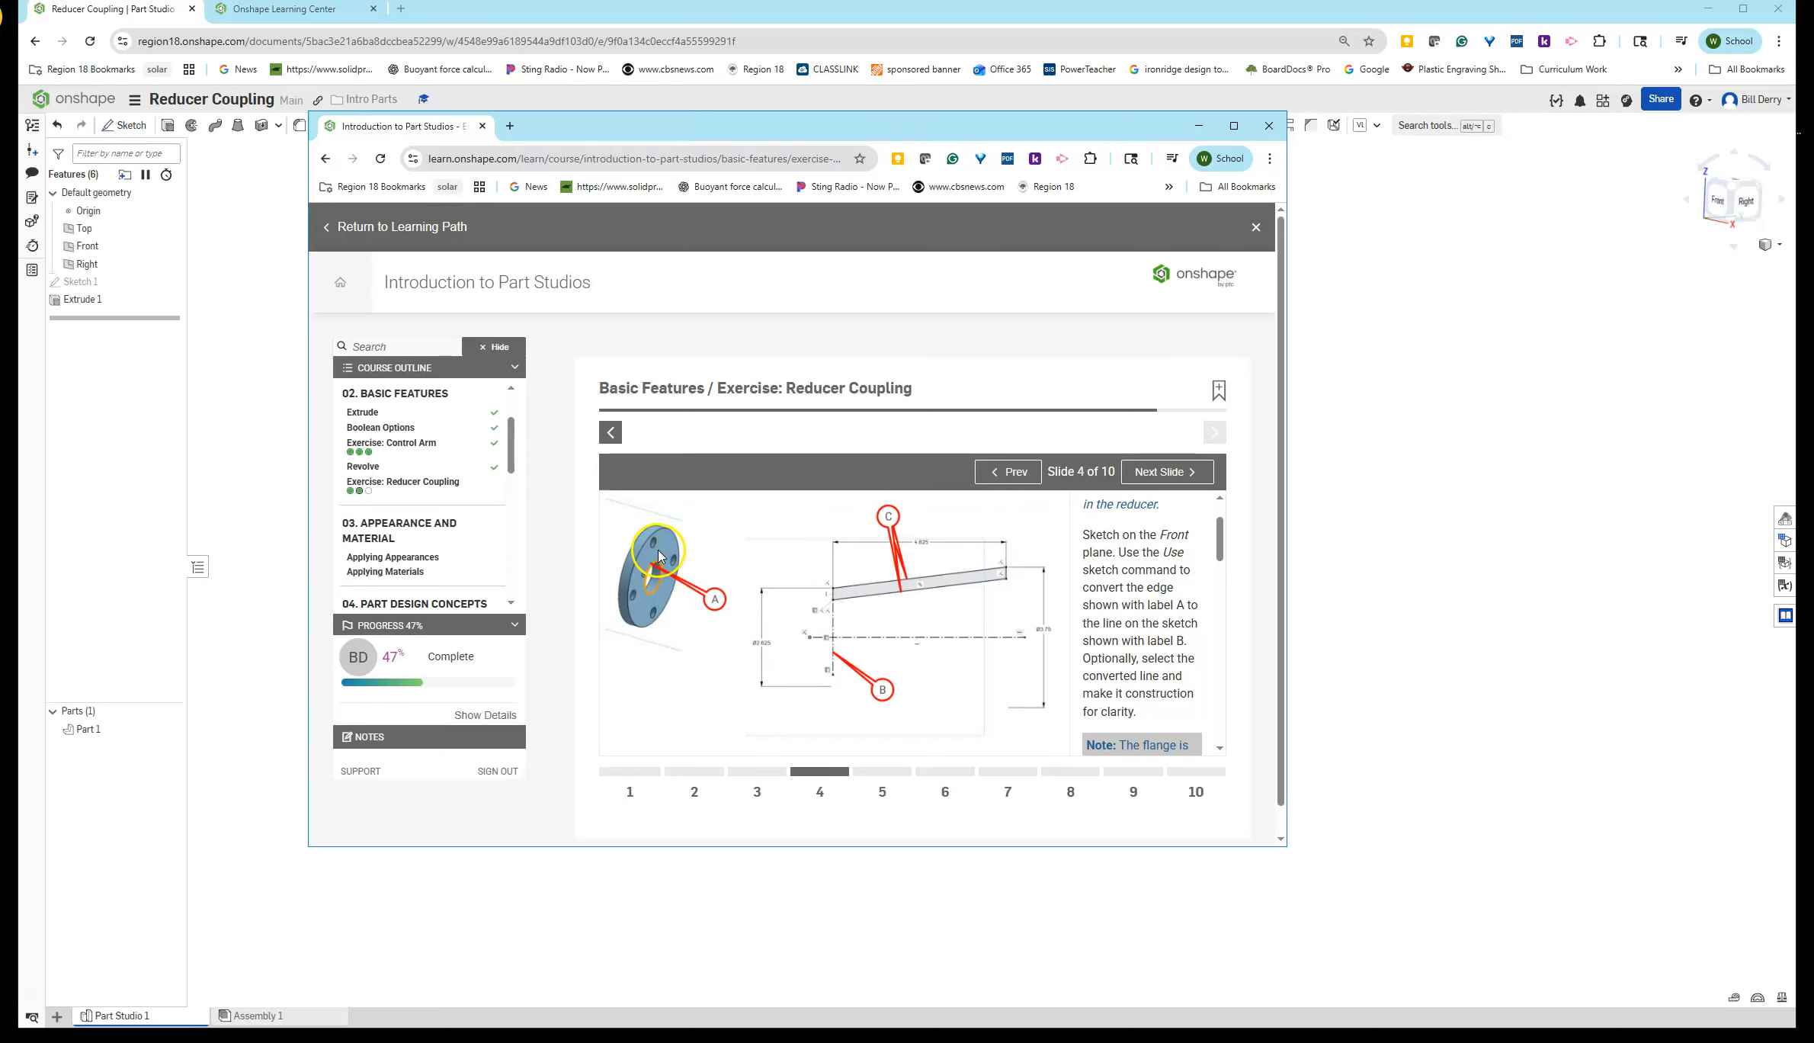
pyautogui.moveTo(978, 125); pyautogui.dragTo(766, 23)
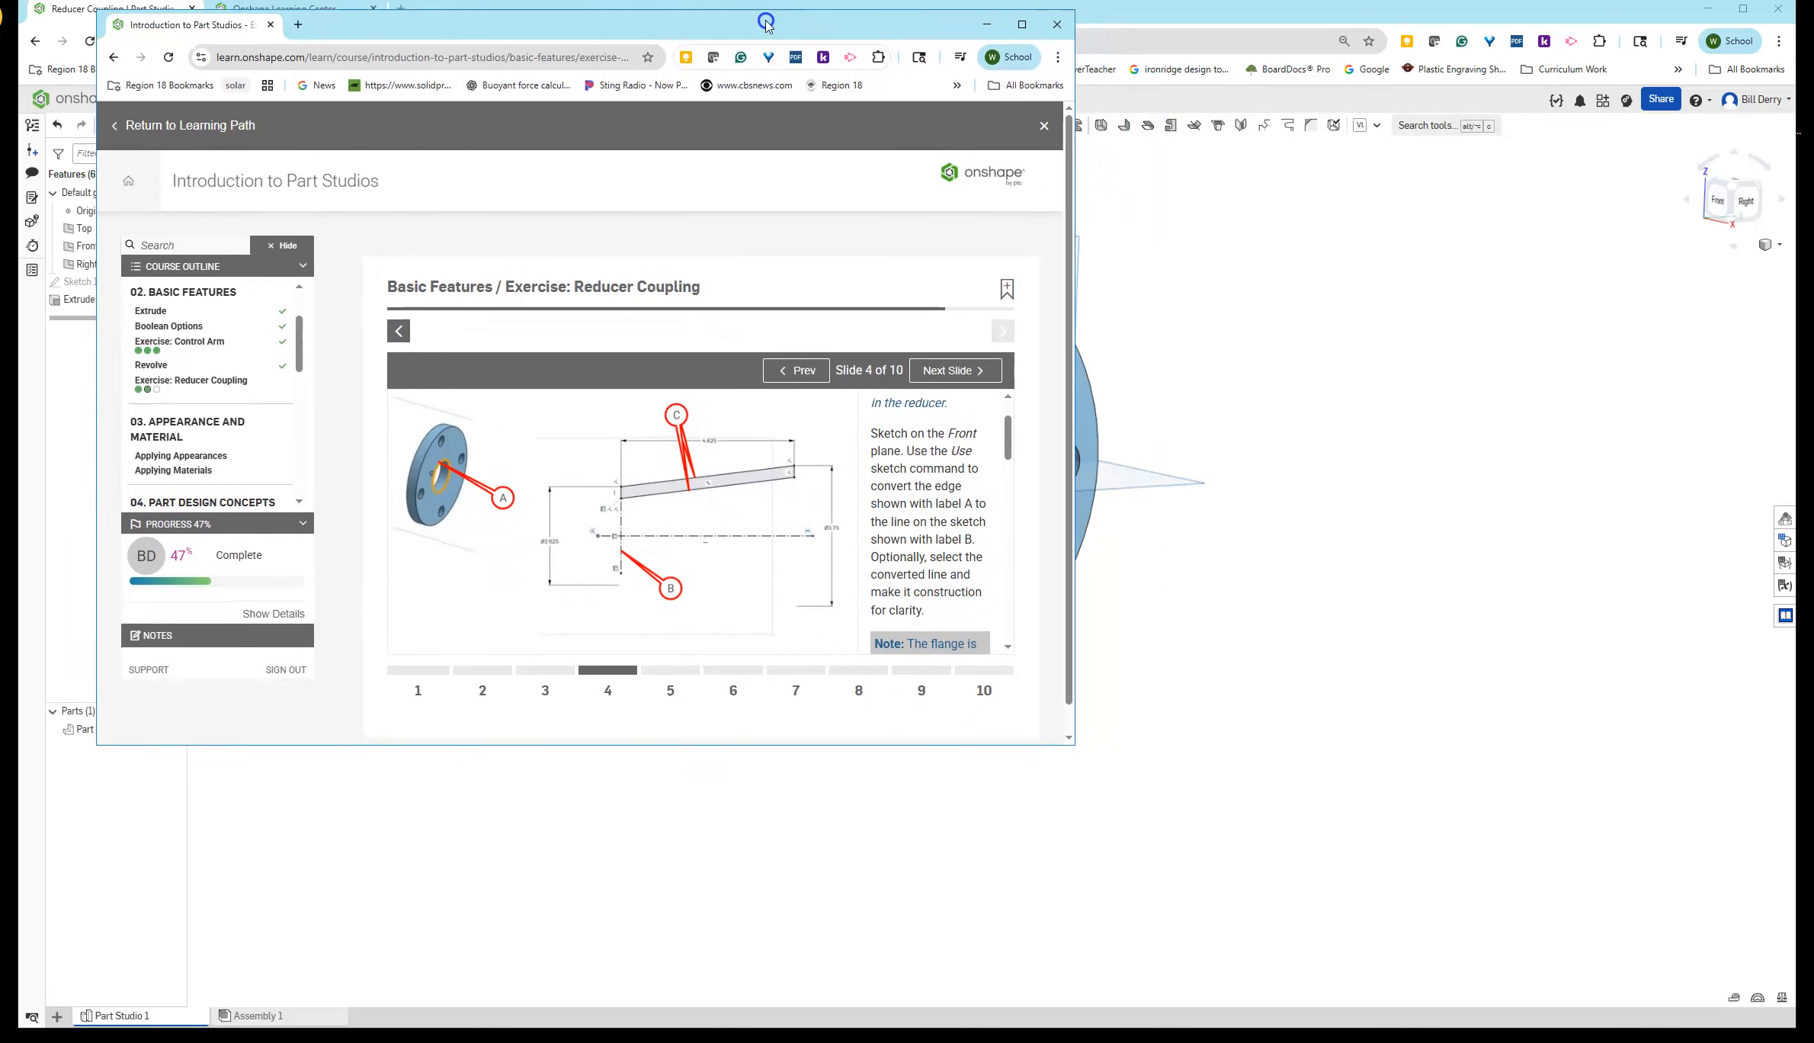
pyautogui.moveTo(1075, 748); pyautogui.dragTo(1640, 1008)
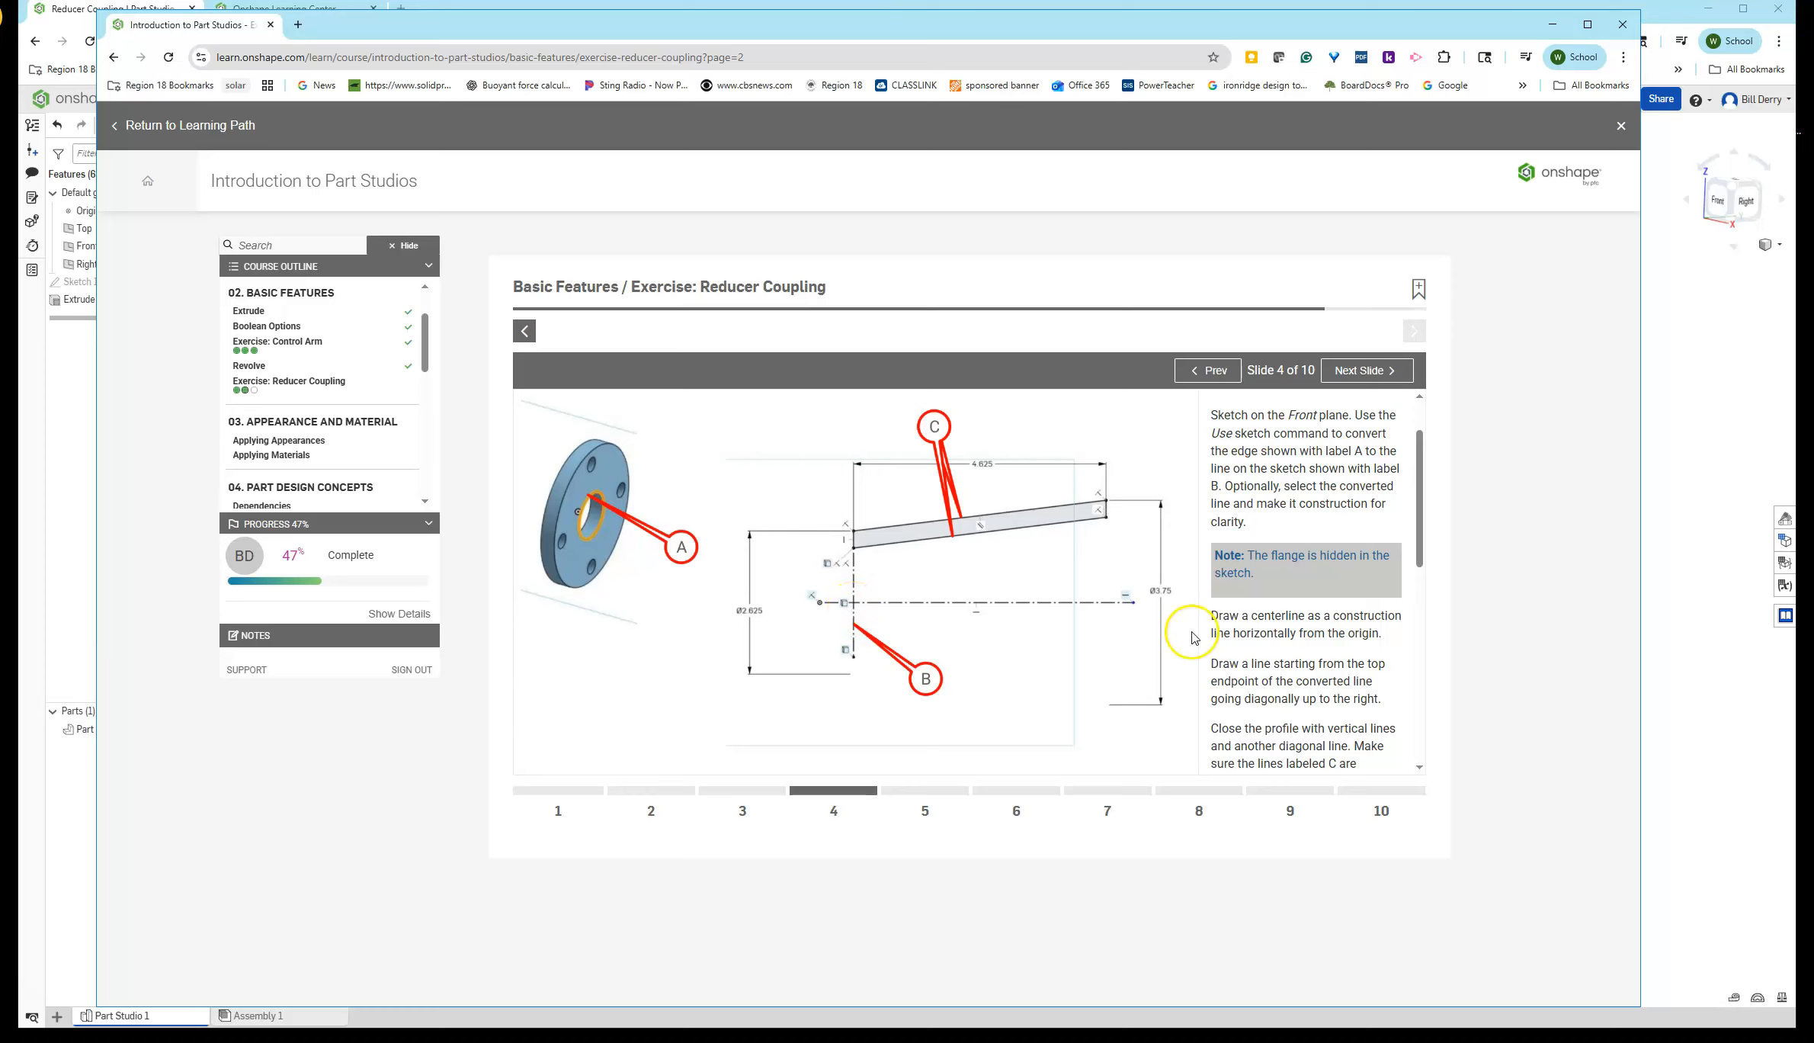
pyautogui.scroll(-5, 1359, 694)
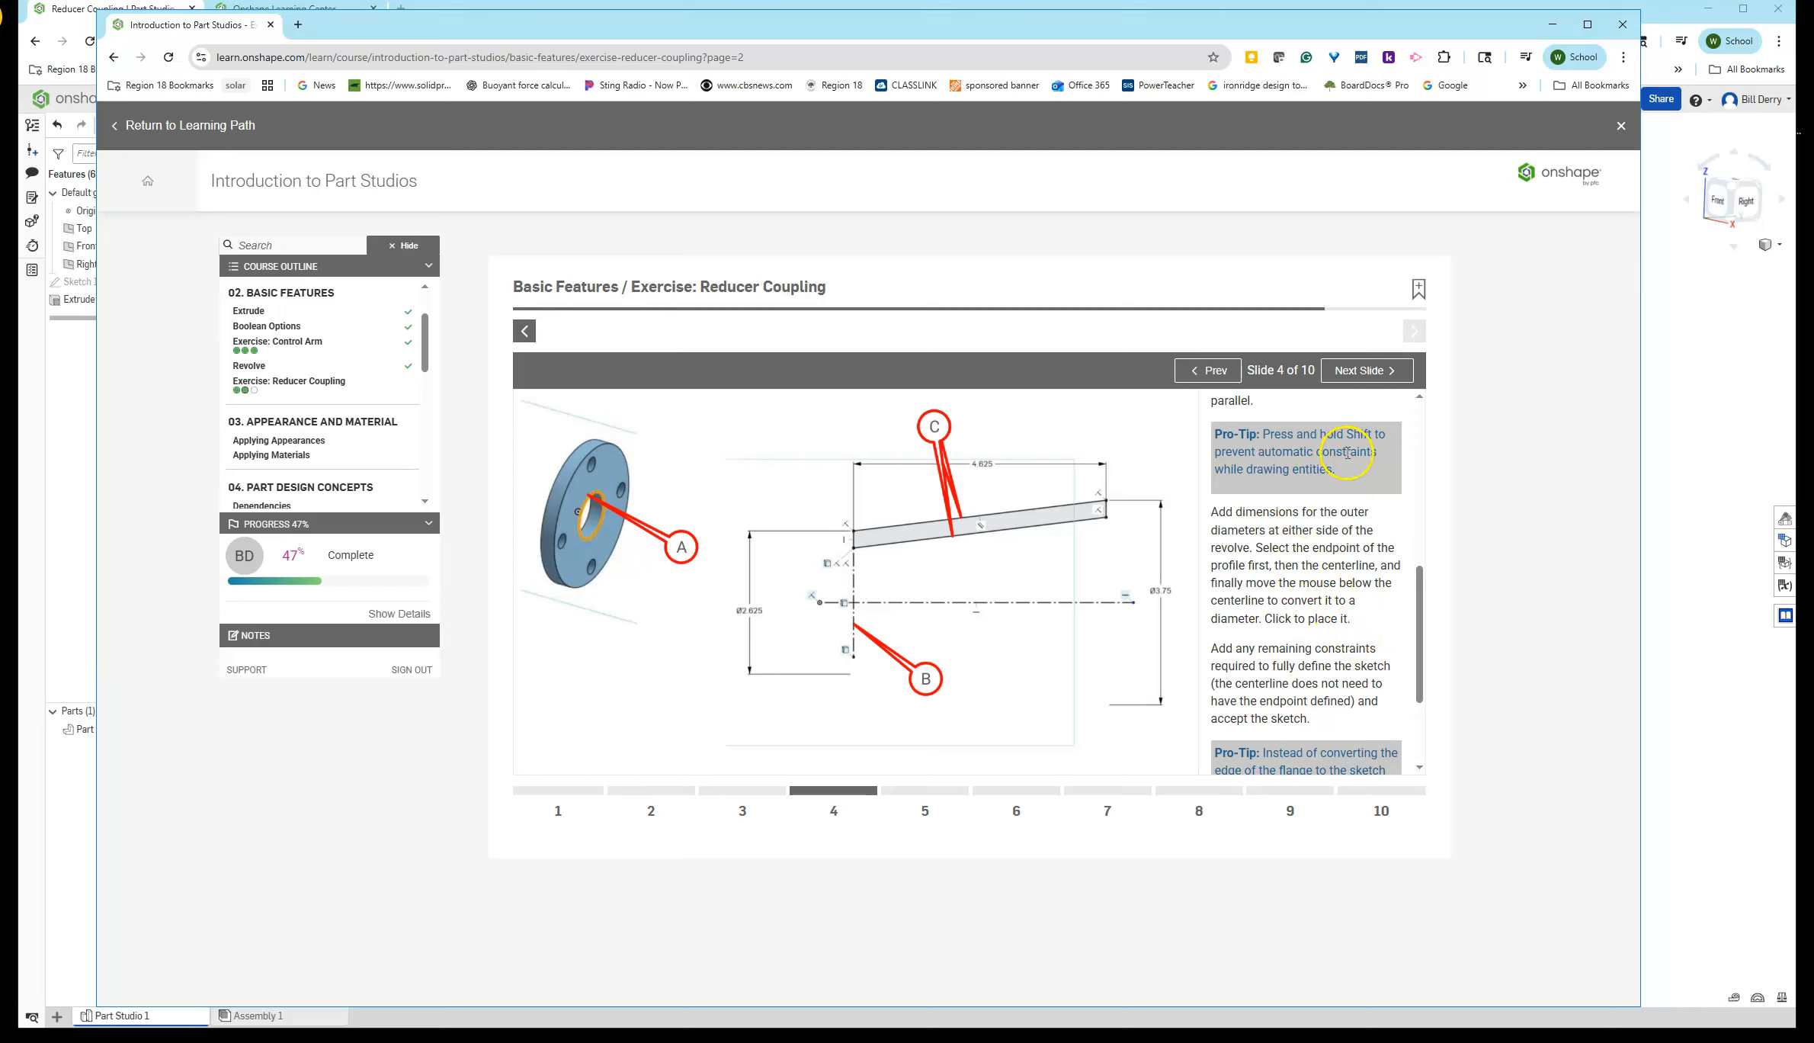
pyautogui.scroll(-2, 1370, 475)
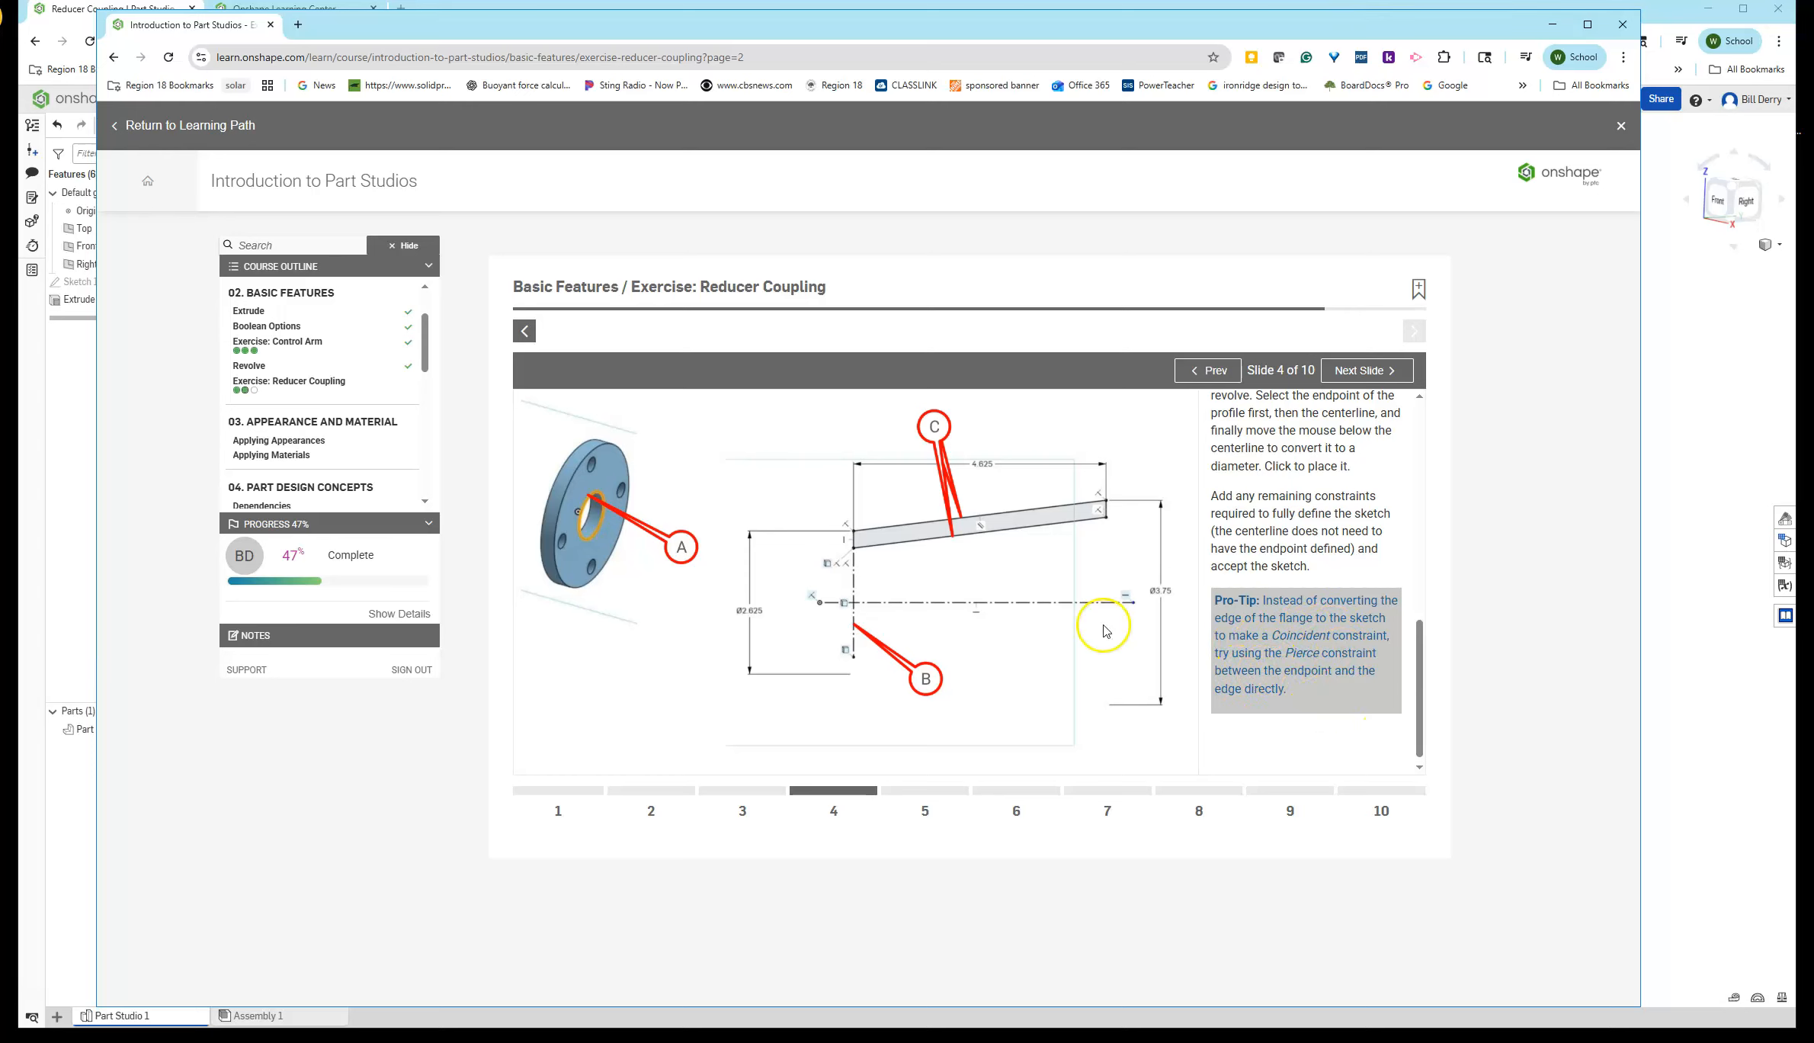
pyautogui.moveTo(461, 30); pyautogui.dragTo(1810, 228)
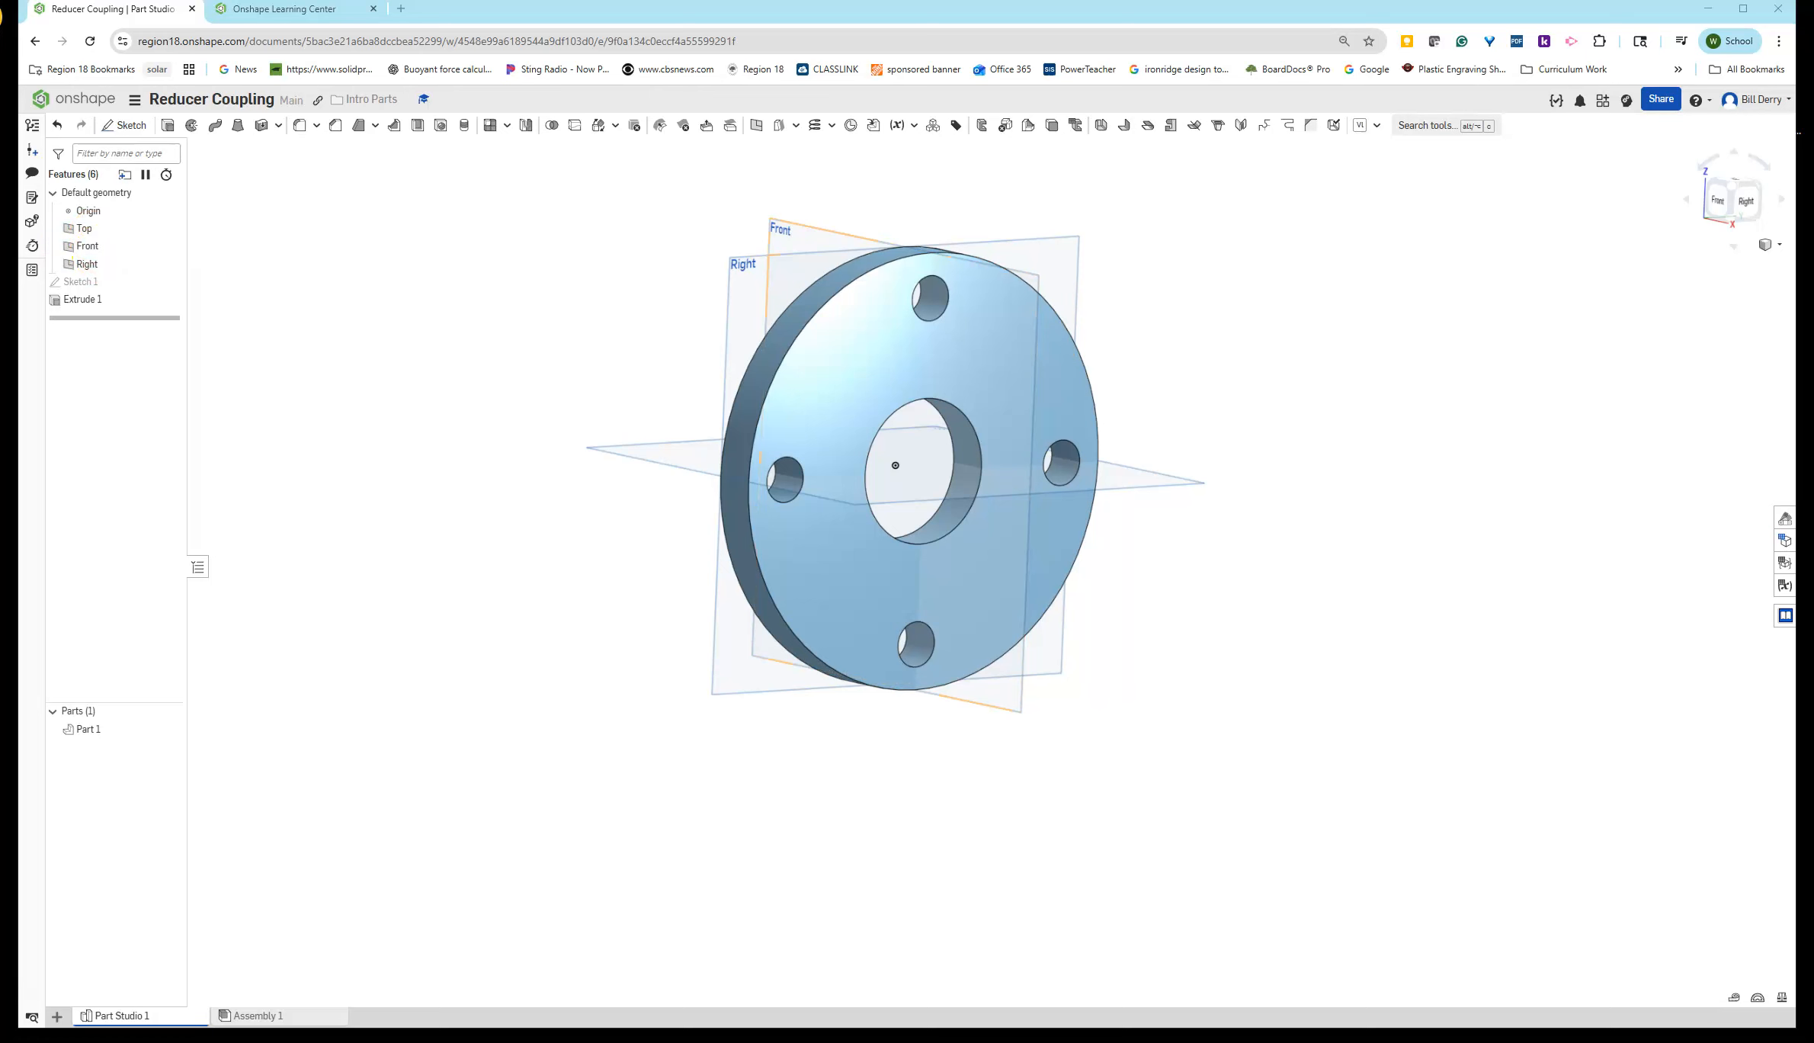
pyautogui.moveTo(1811, 374); pyautogui.dragTo(652, 174)
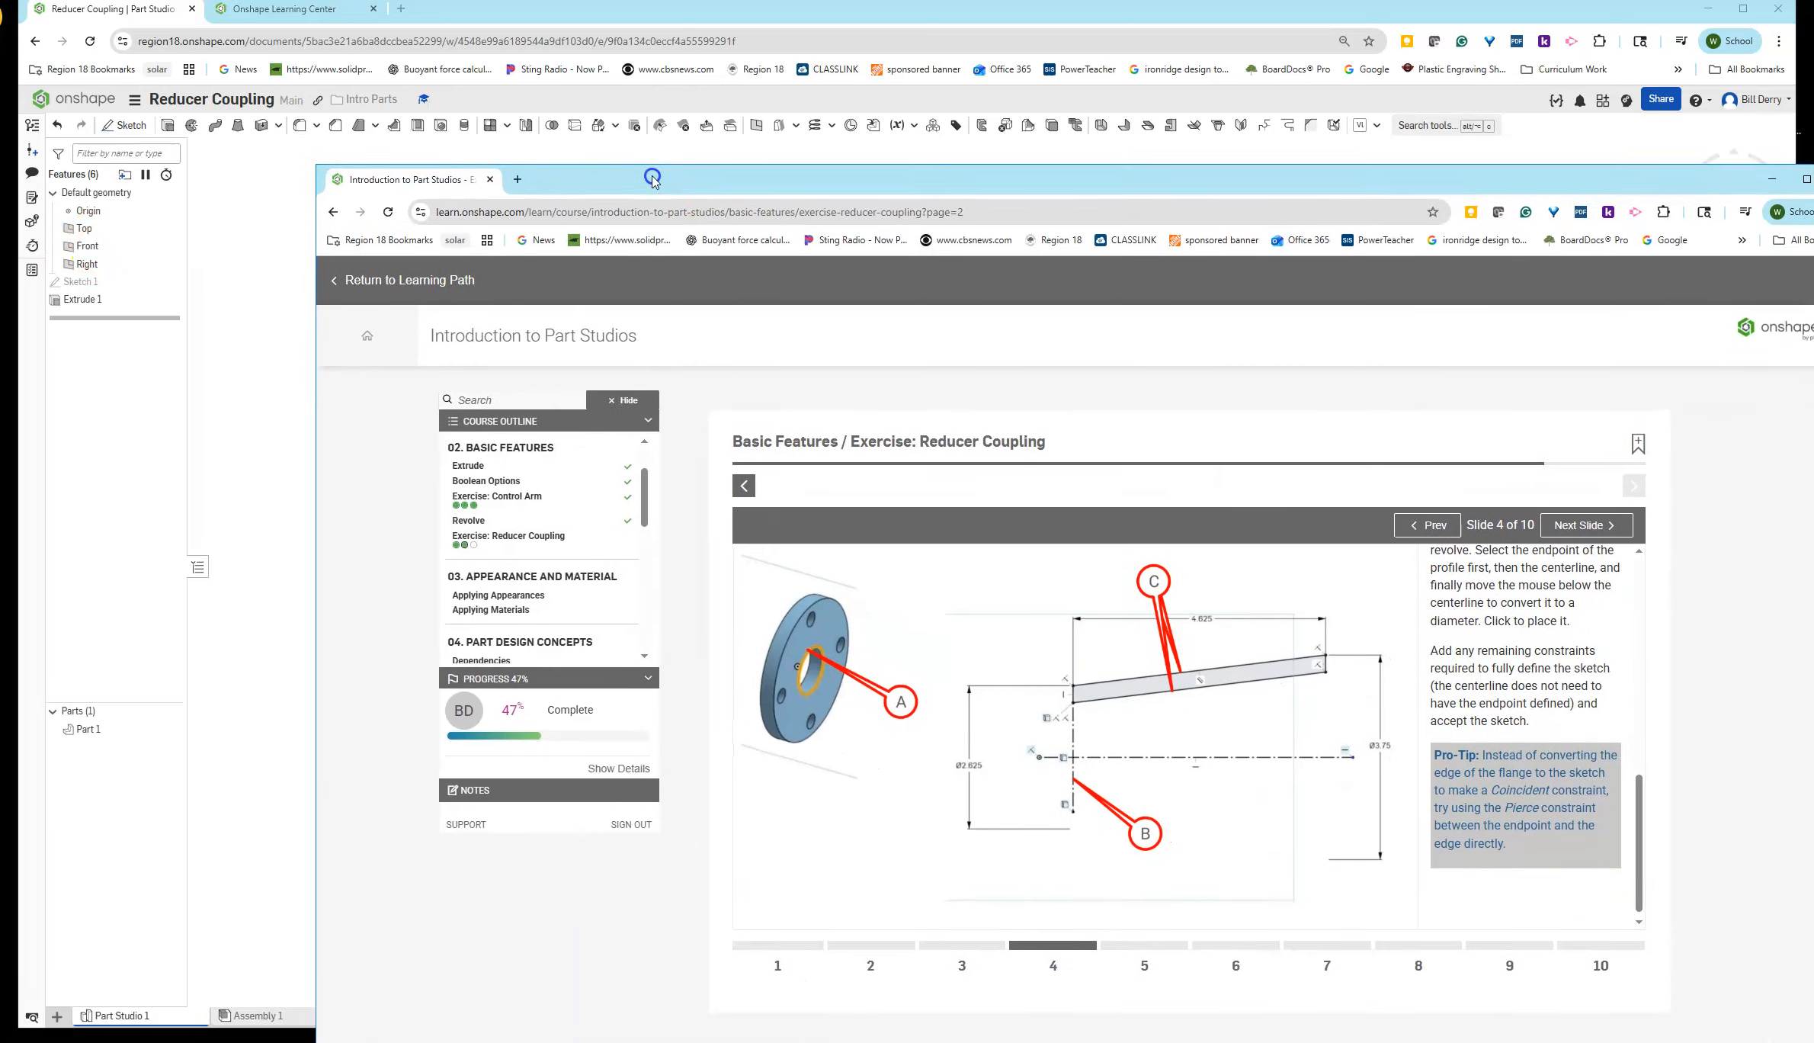
pyautogui.scroll(5, 1535, 808)
pyautogui.scroll(2, 1548, 804)
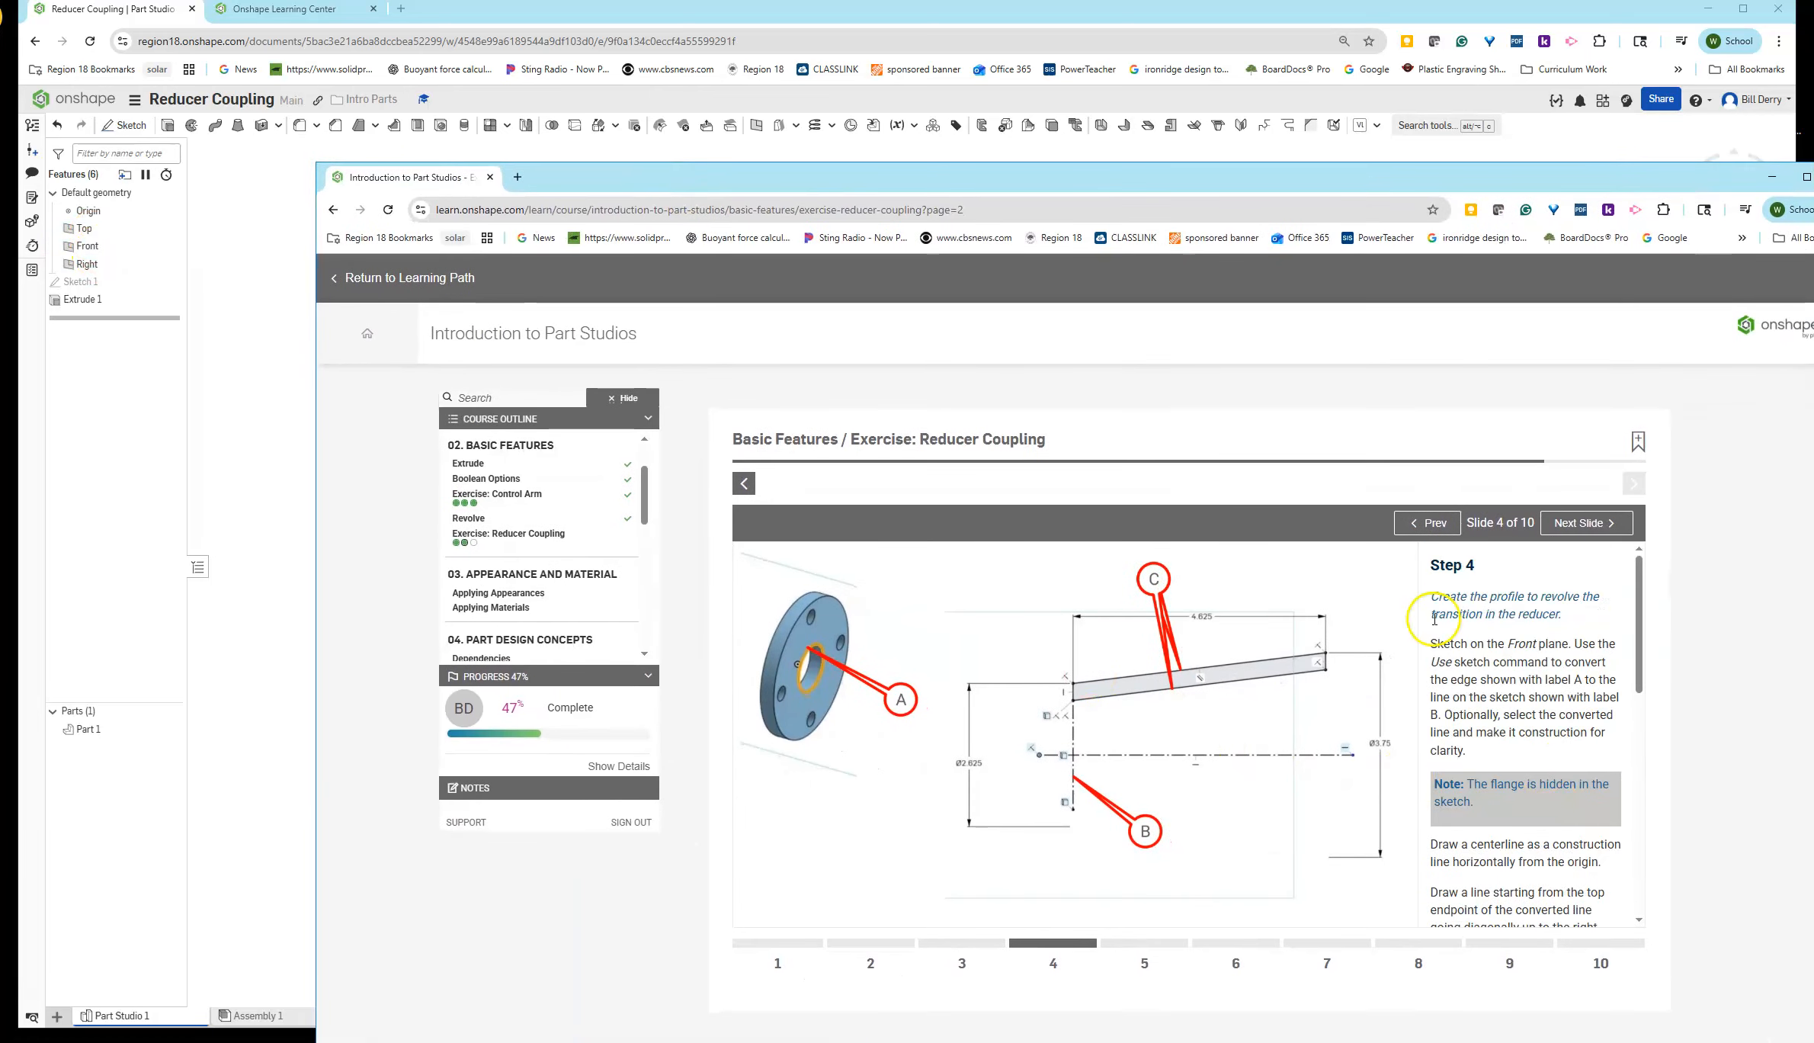
pyautogui.moveTo(929, 192); pyautogui.dragTo(1812, 190)
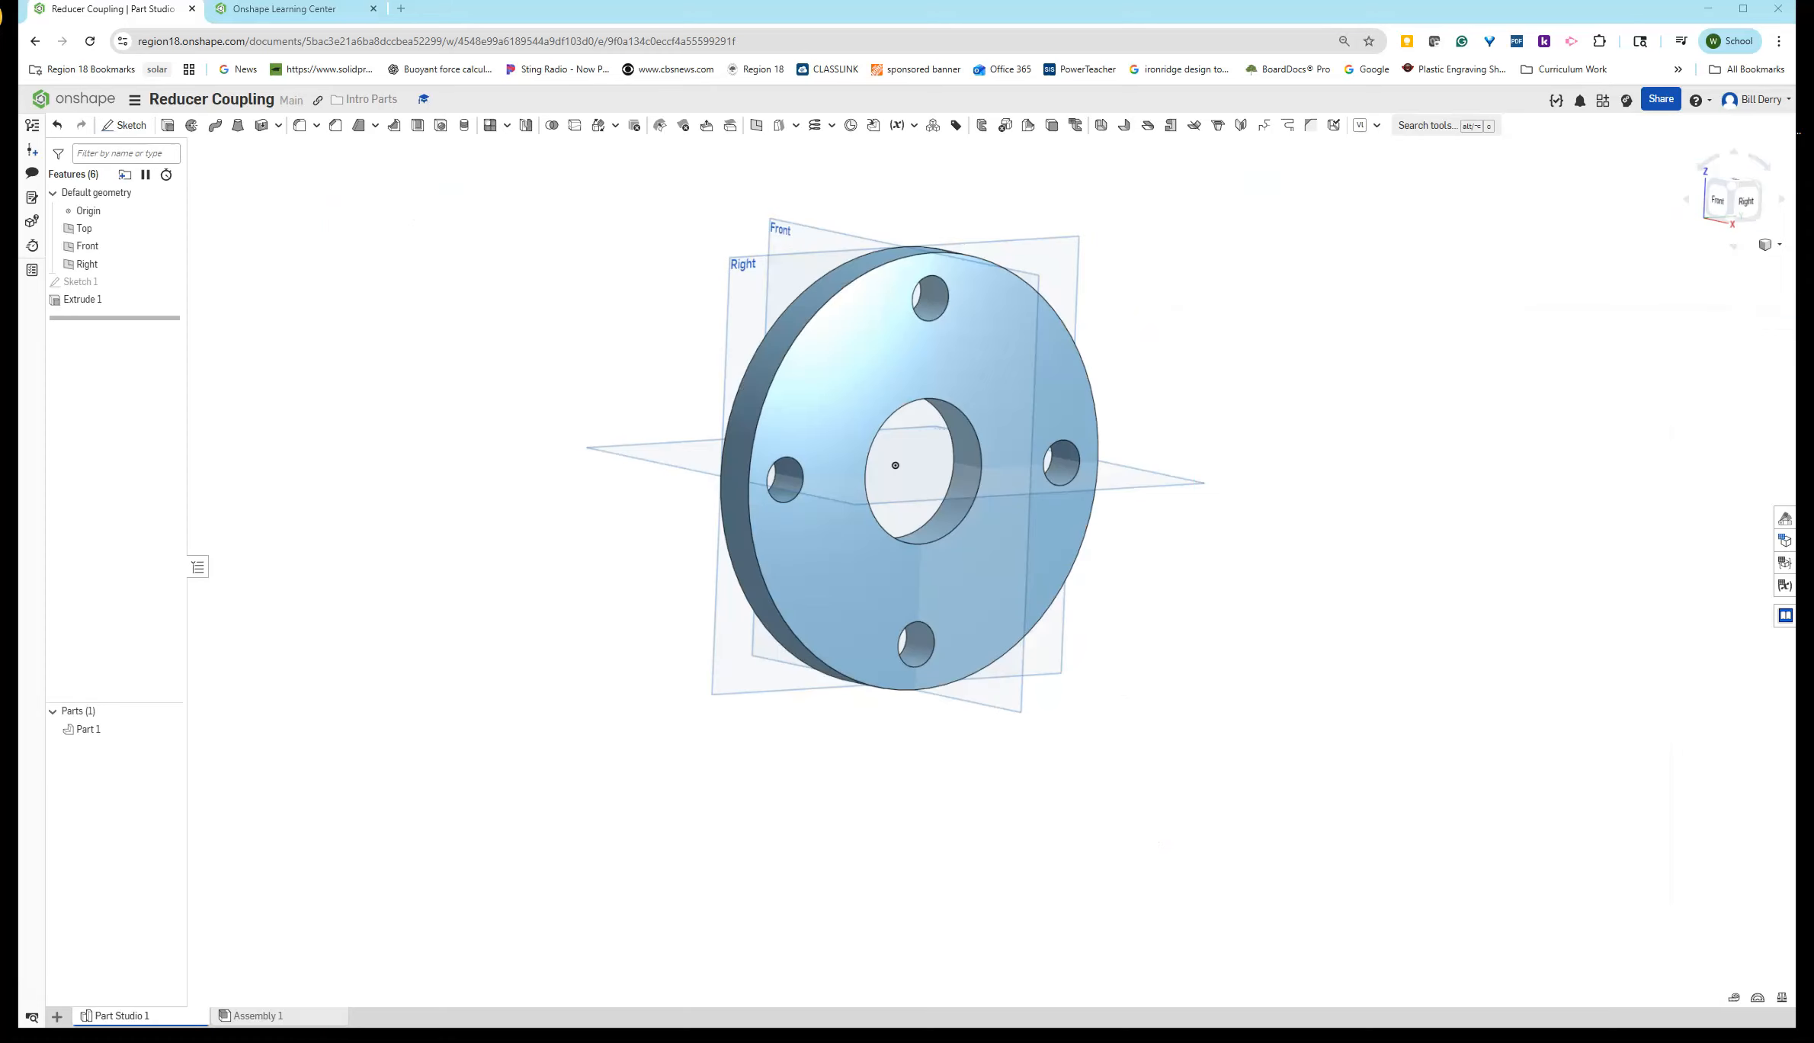
# - Start a new sketch on the Front plane
pyautogui.click(129, 126)
pyautogui.click(89, 246)
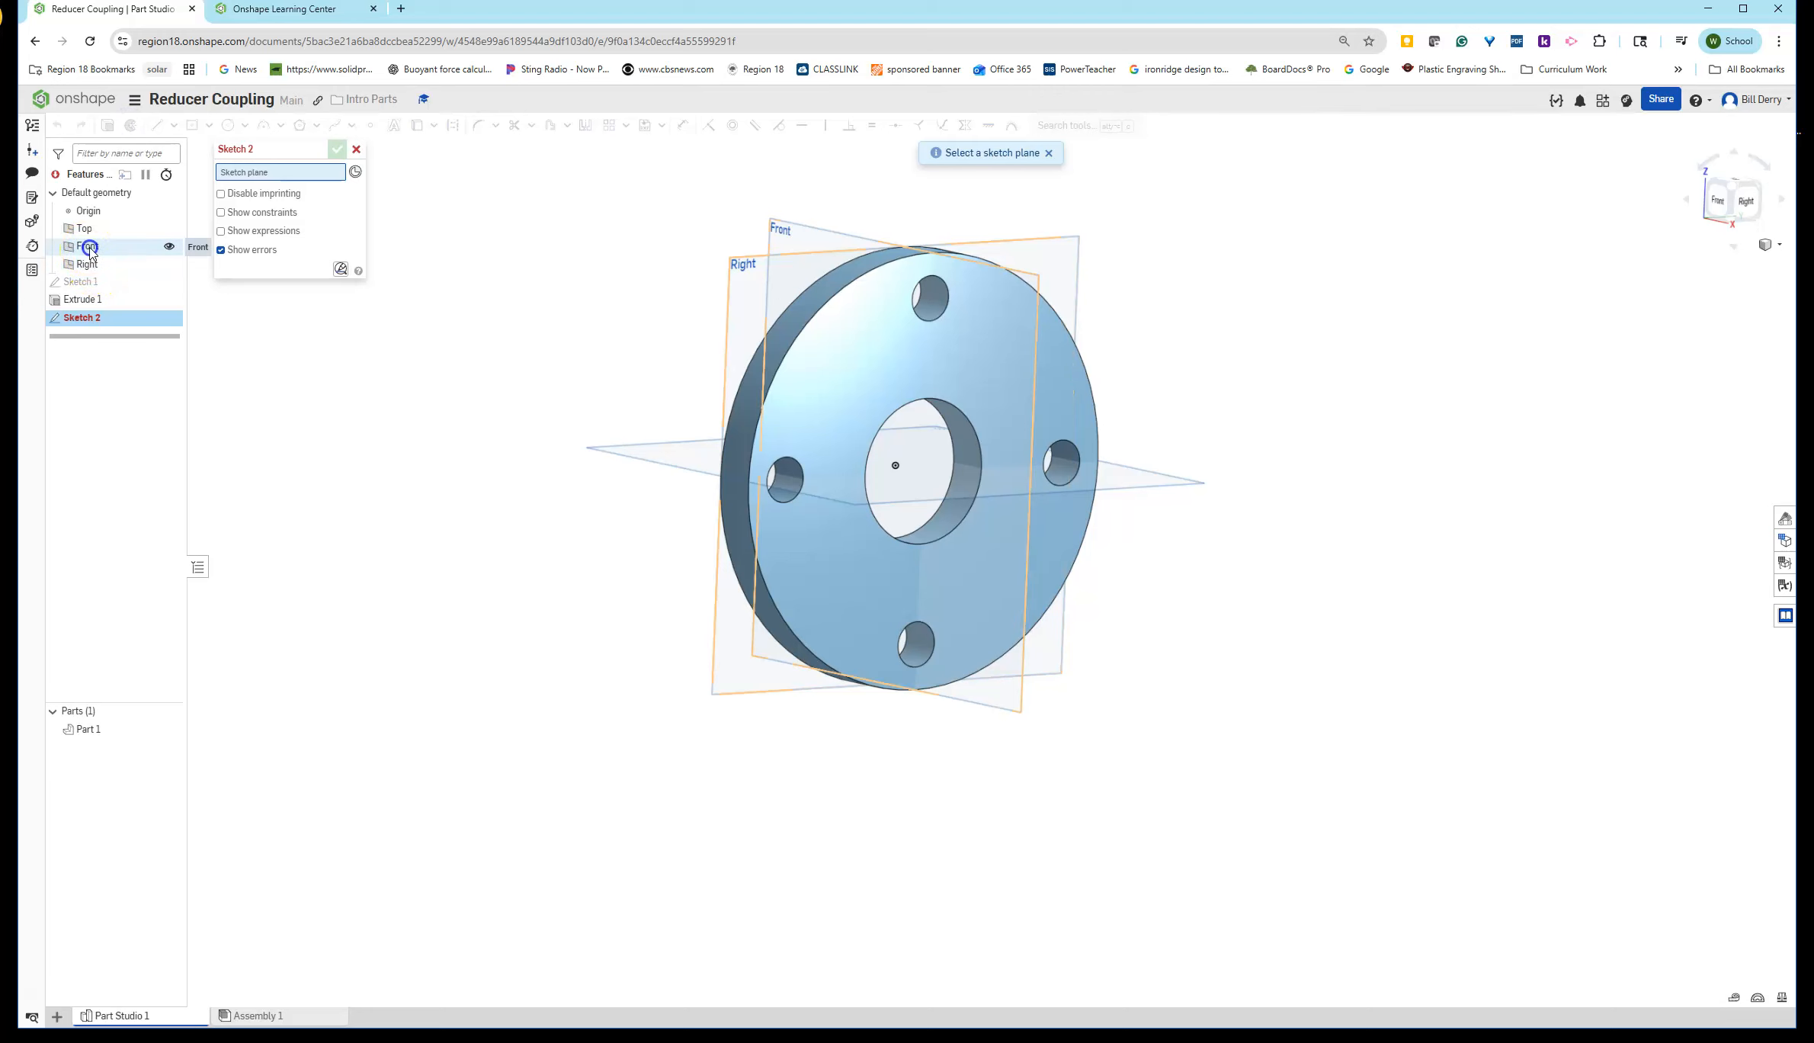
pyautogui.rightClick(389, 472)
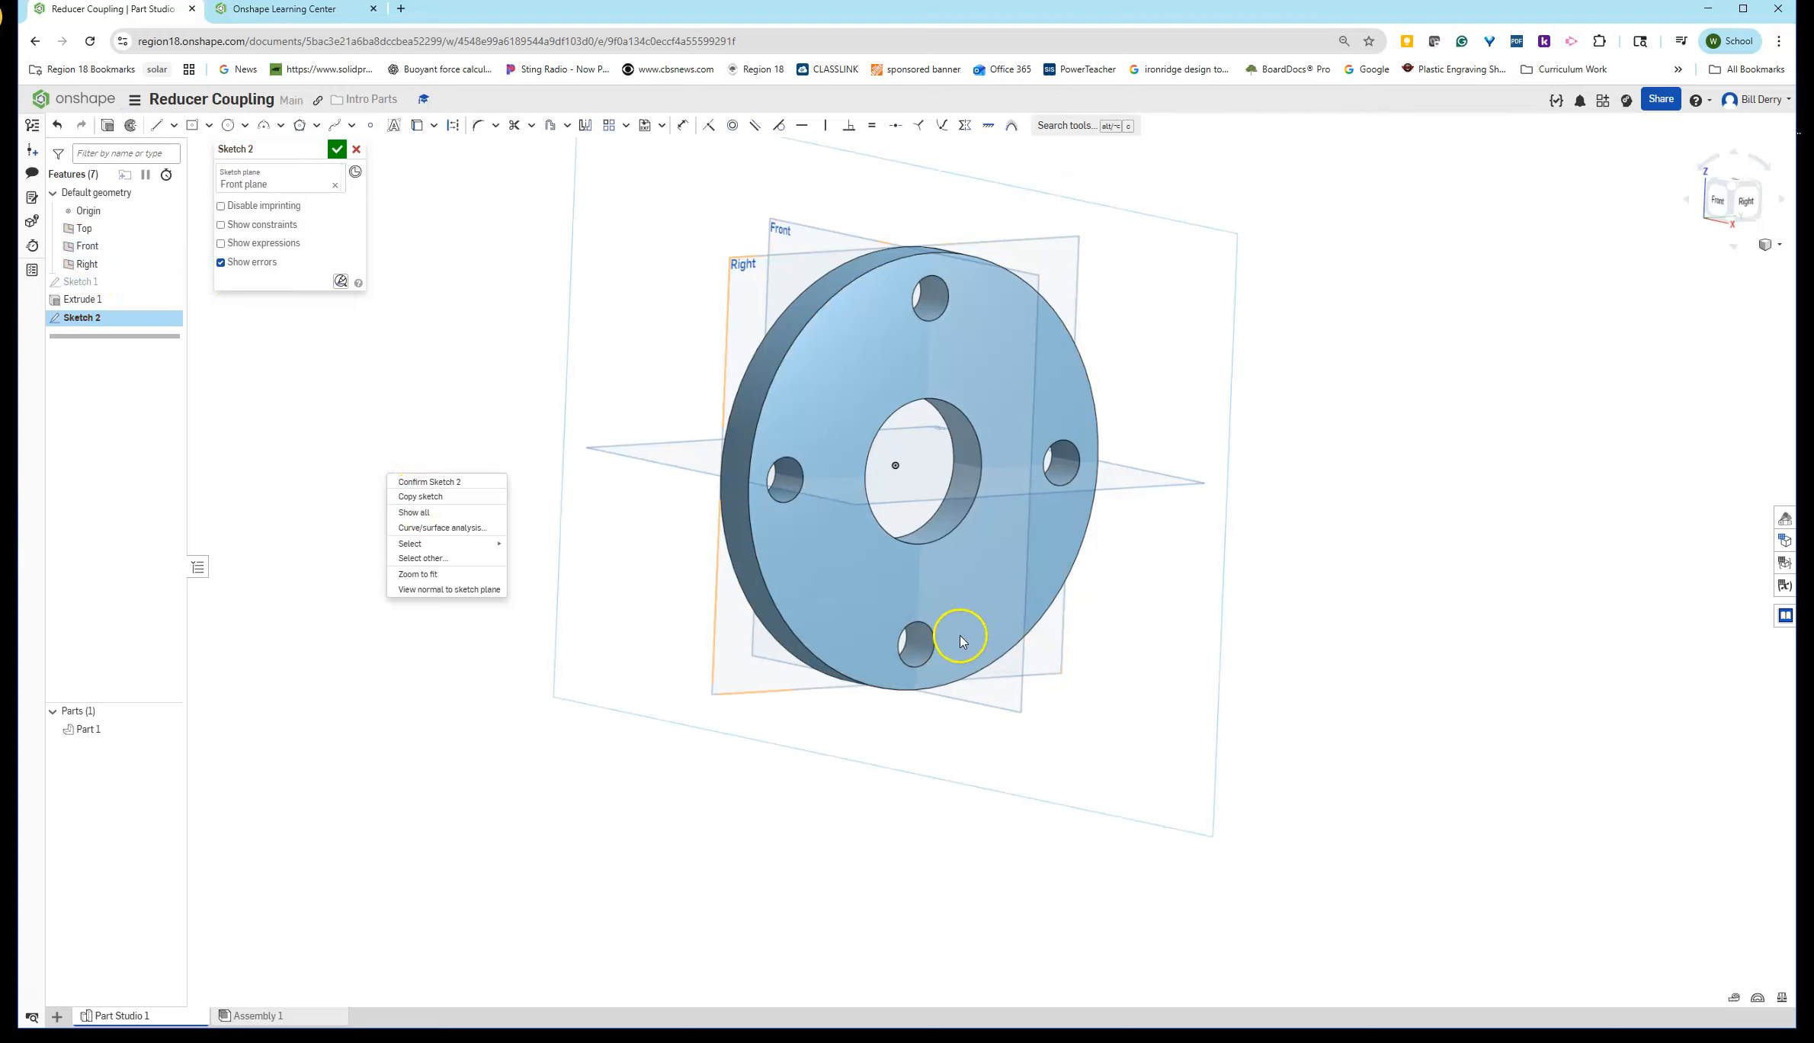
pyautogui.click(474, 235)
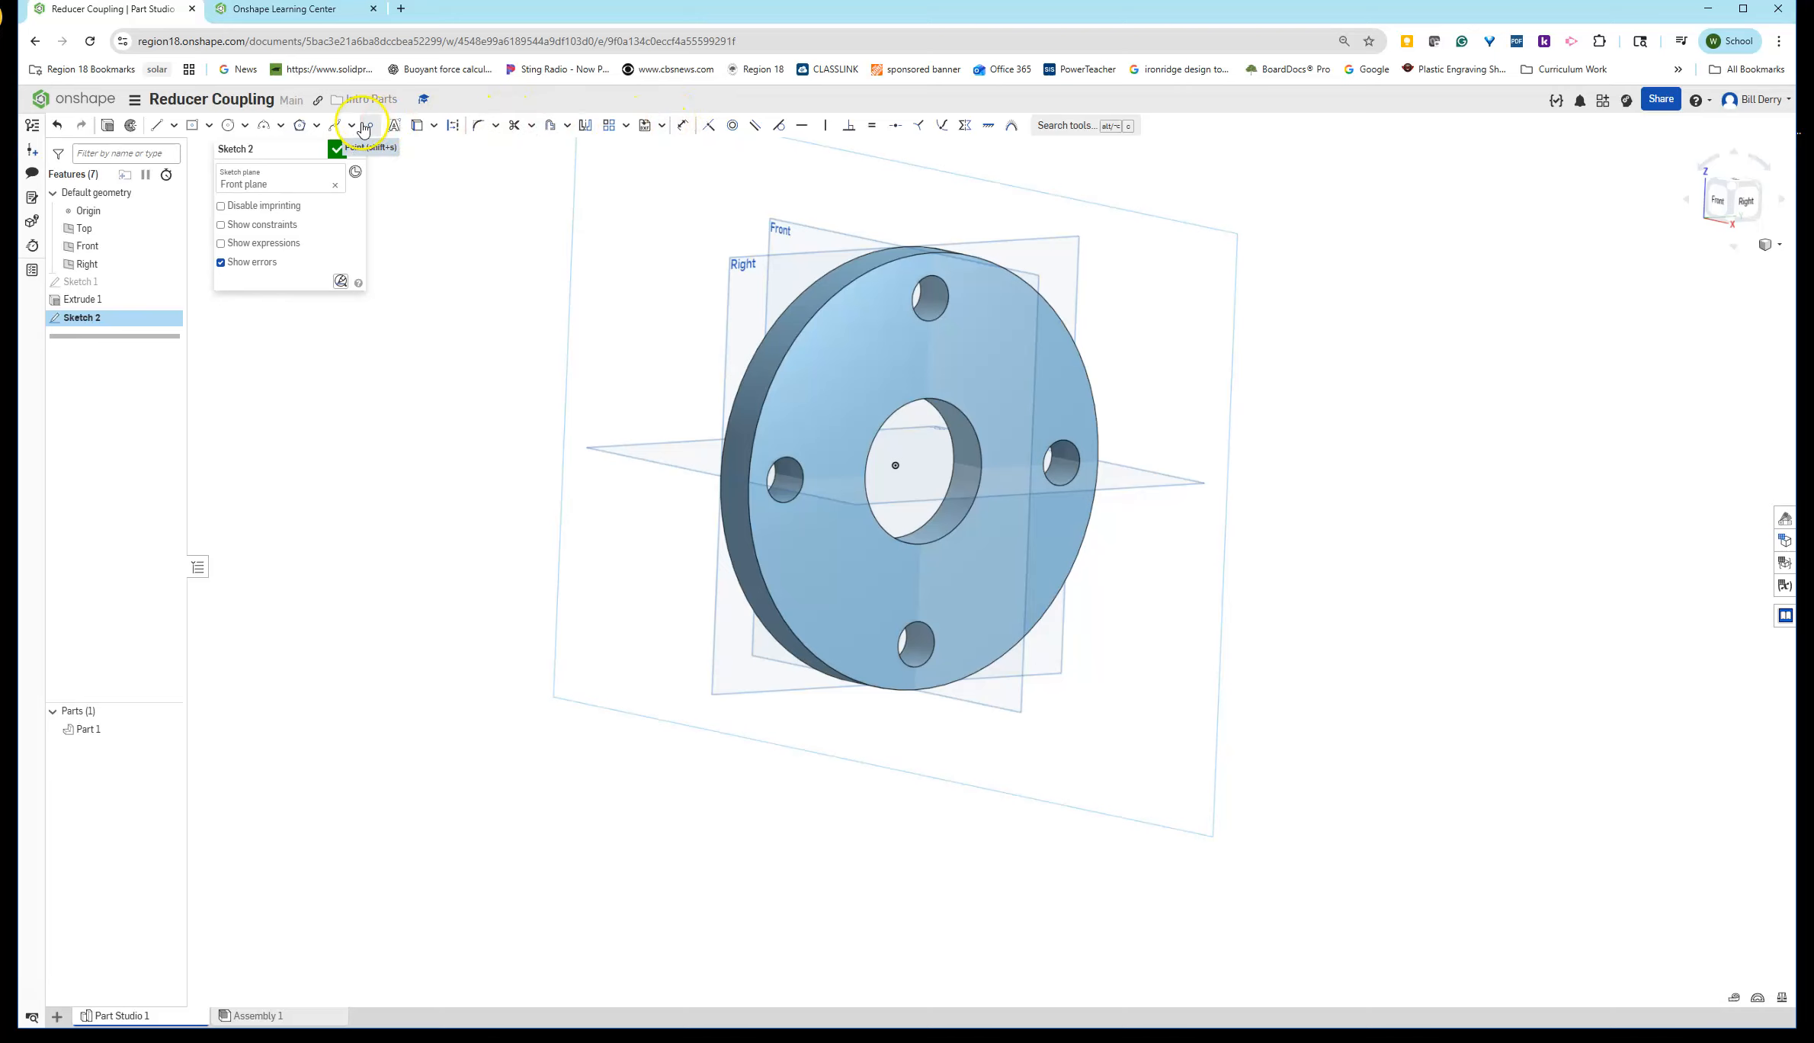
# - Use the flange's inner hole edge in the sketch and make the converted line construction geometry
pyautogui.click(418, 127)
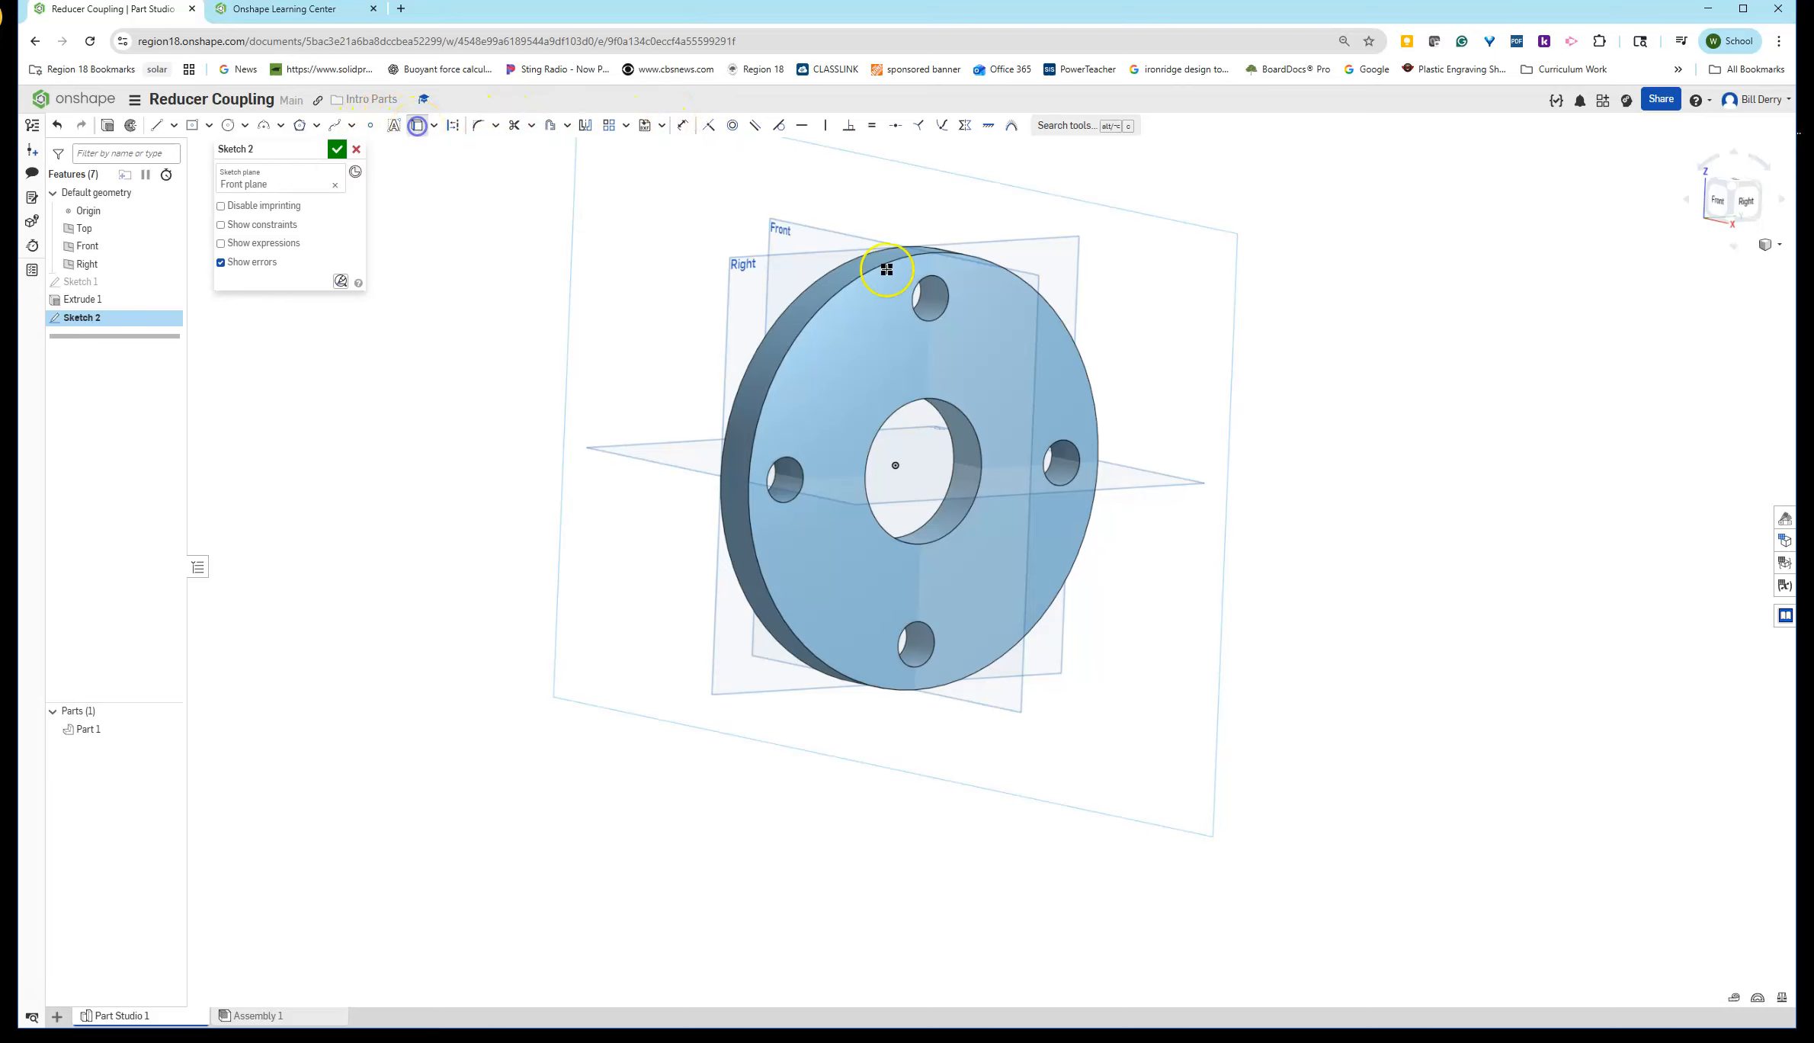
pyautogui.click(968, 421)
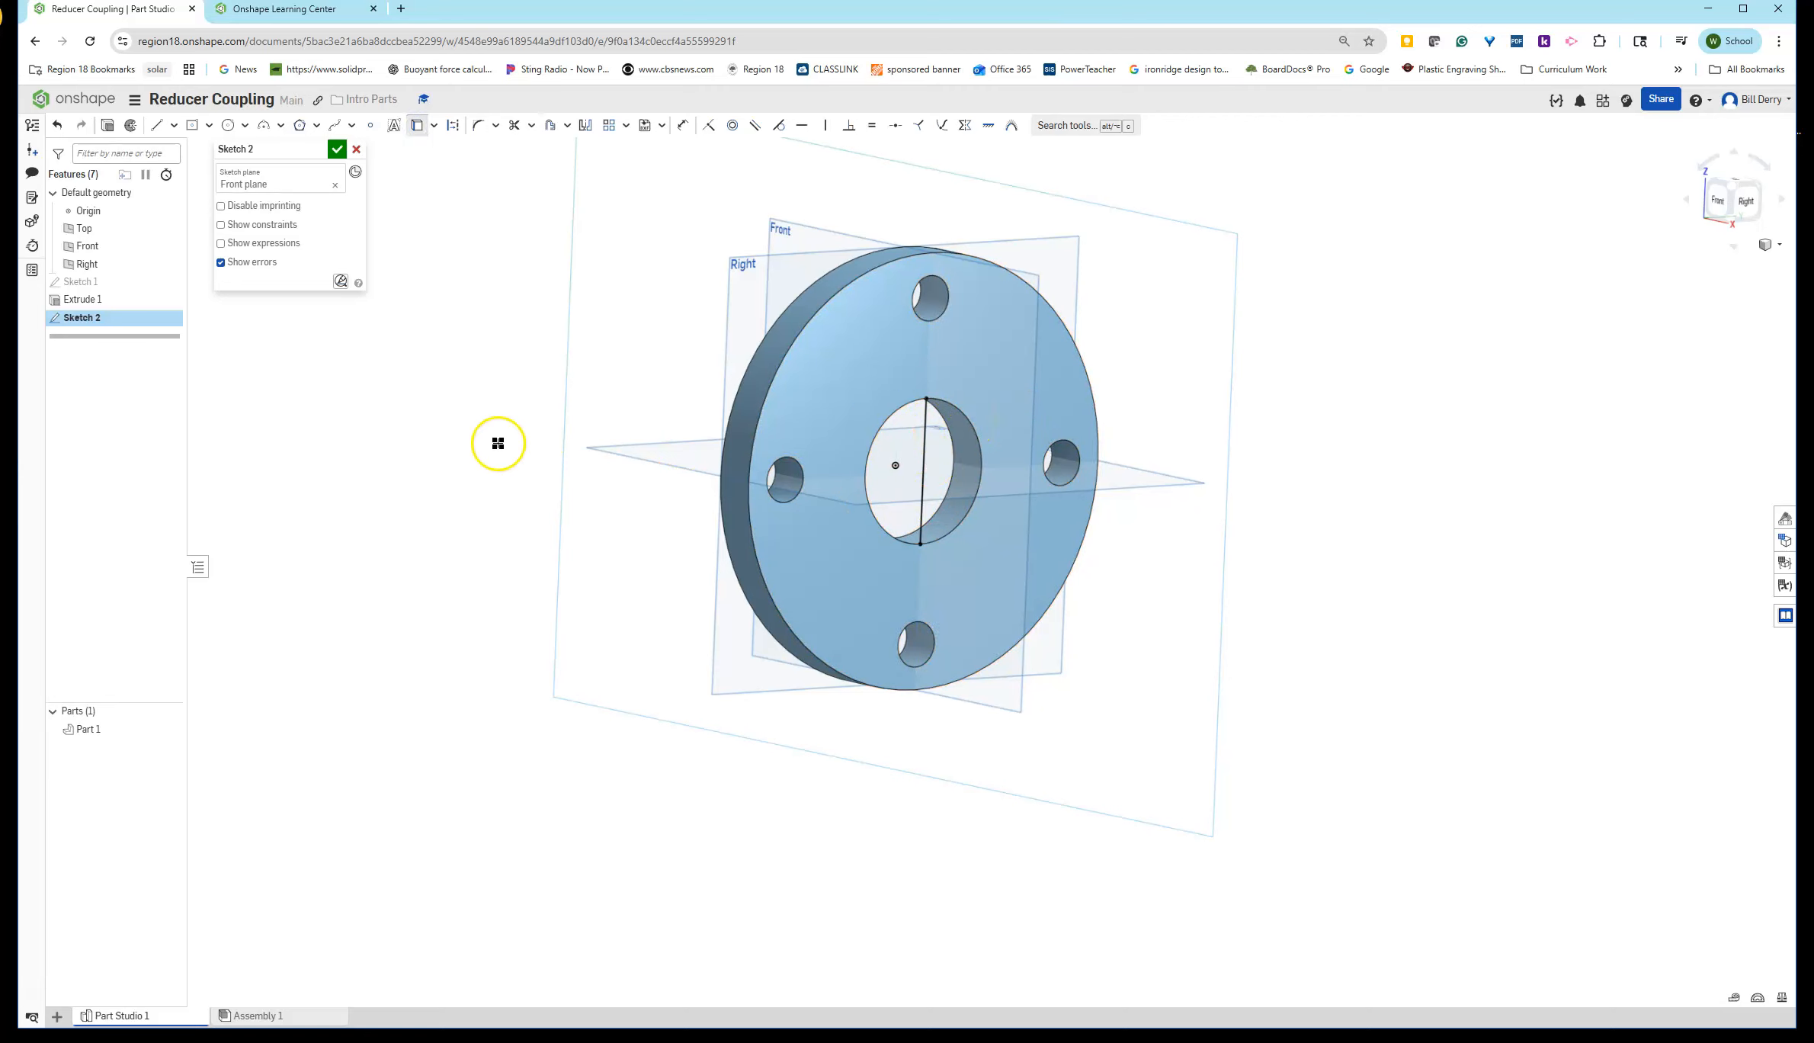
pyautogui.click(926, 443)
pyautogui.click(454, 128)
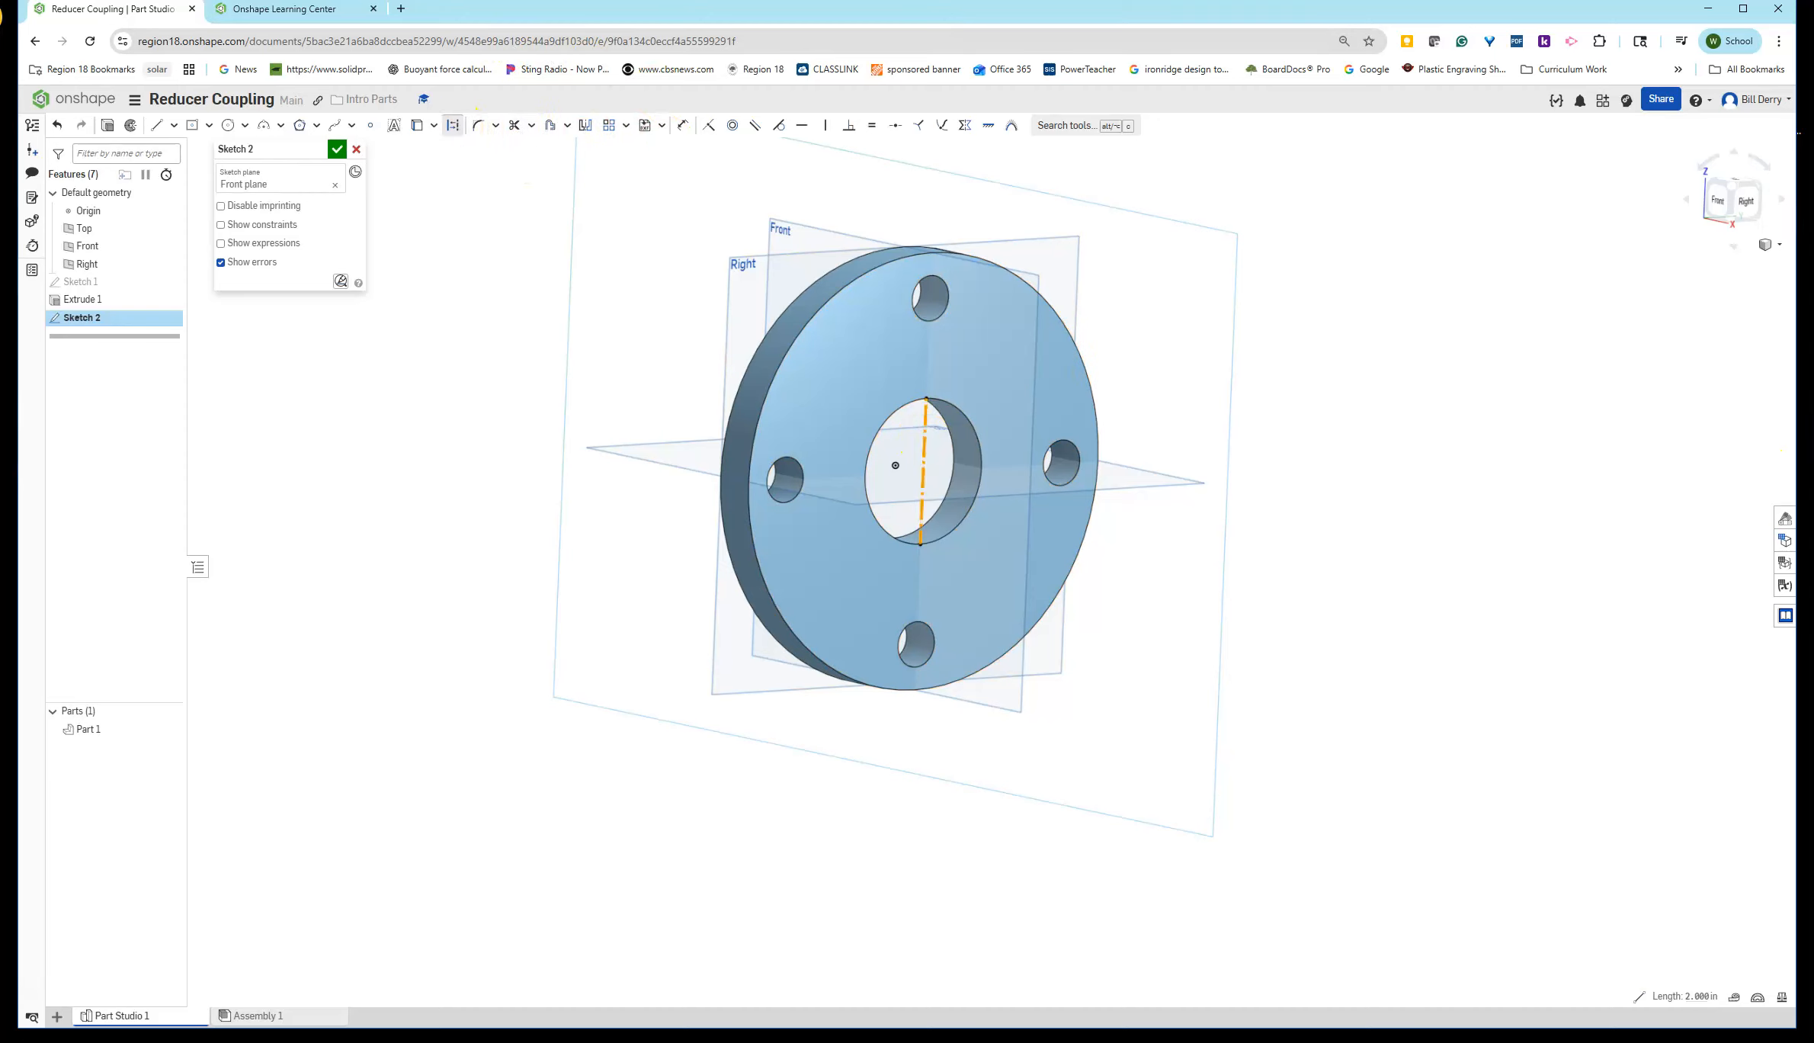
# - Hide Part 1 and view the sketch normal to the Front plane
pyautogui.moveTo(1812, 343); pyautogui.dragTo(781, 16)
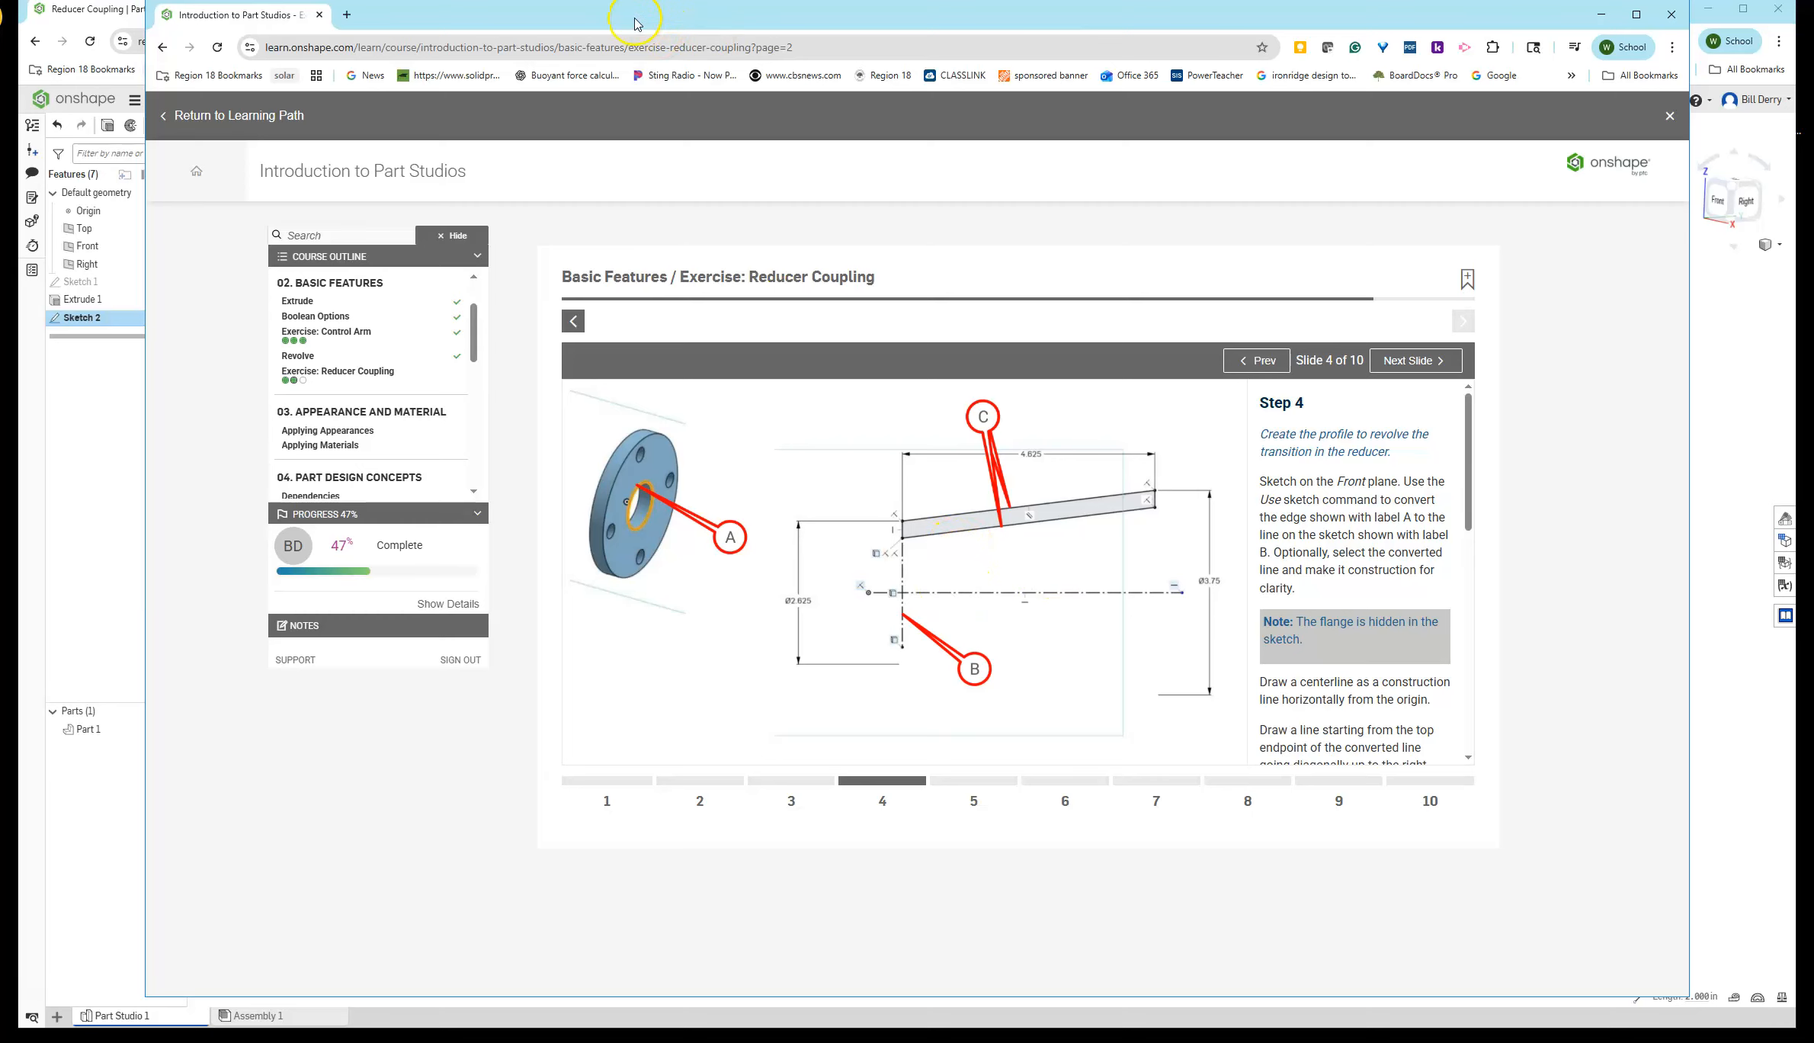
pyautogui.moveTo(638, 24); pyautogui.dragTo(1813, 276)
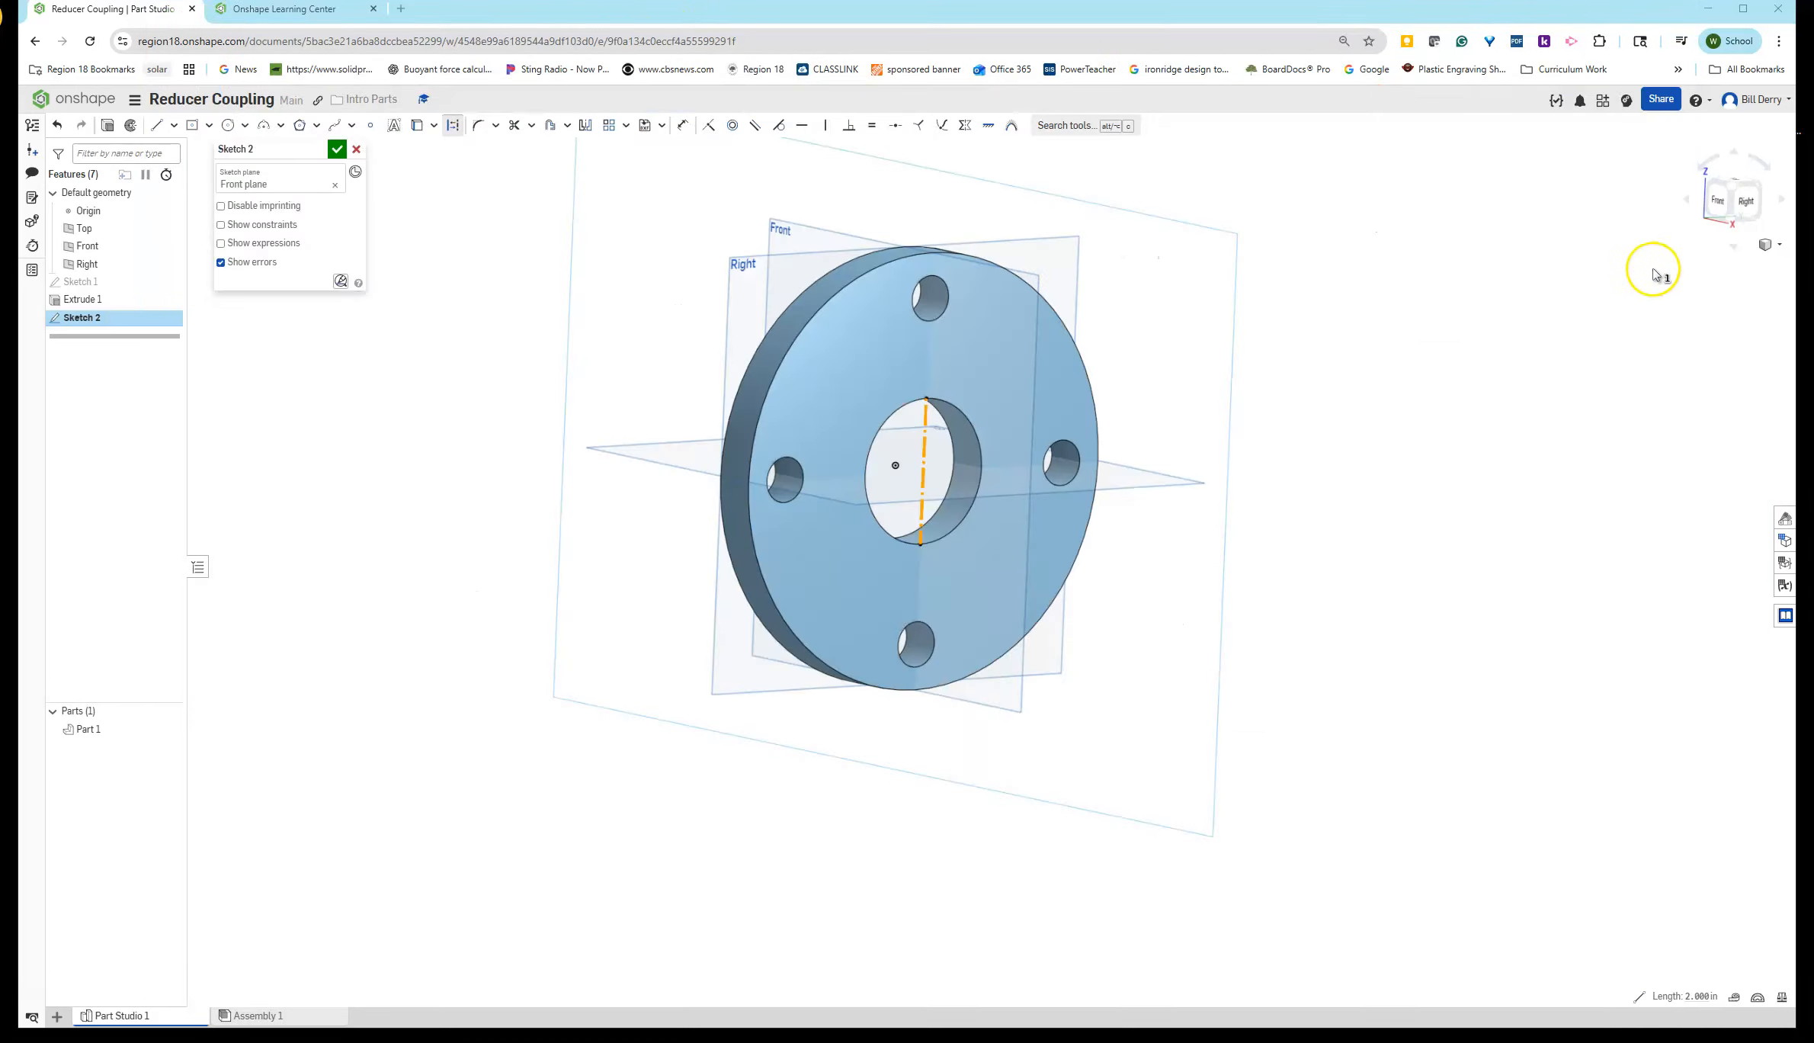
pyautogui.click(1725, 209)
pyautogui.scroll(-5, 1260, 623)
pyautogui.scroll(5, 1240, 624)
pyautogui.scroll(1, 1240, 624)
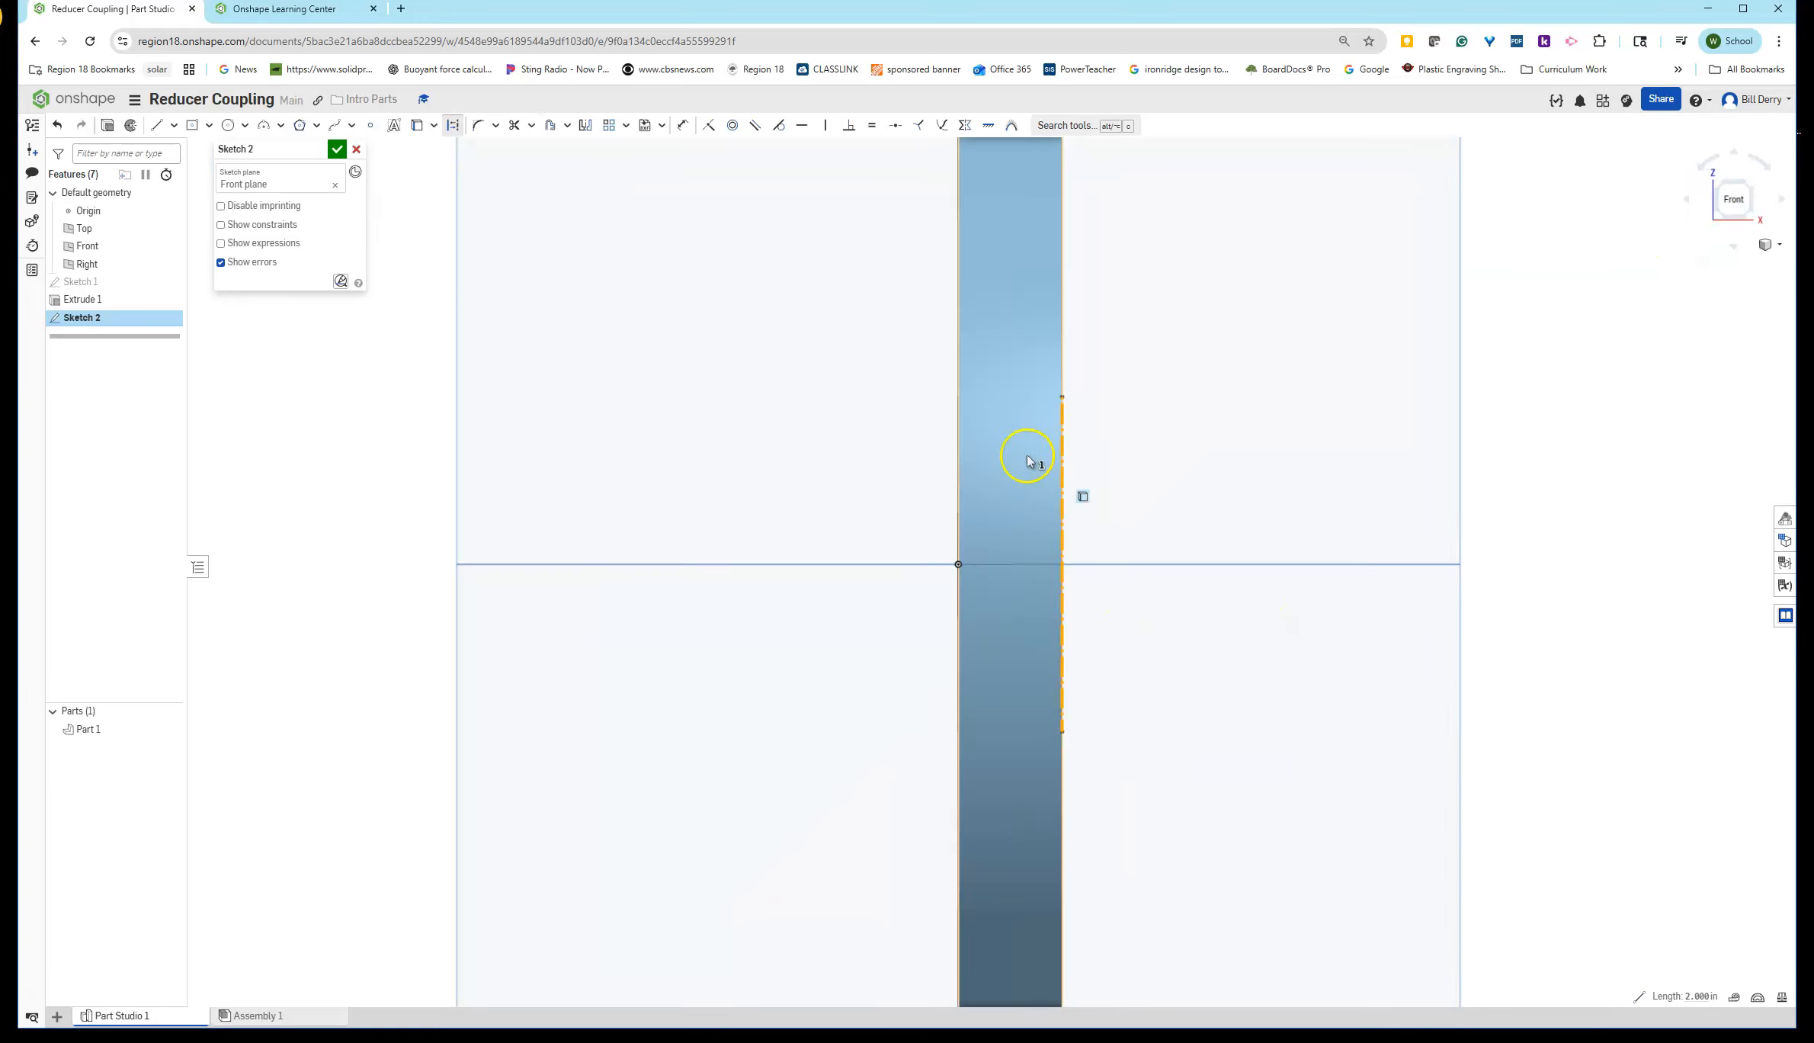
pyautogui.scroll(2, 1576, 764)
pyautogui.scroll(-1, 1576, 764)
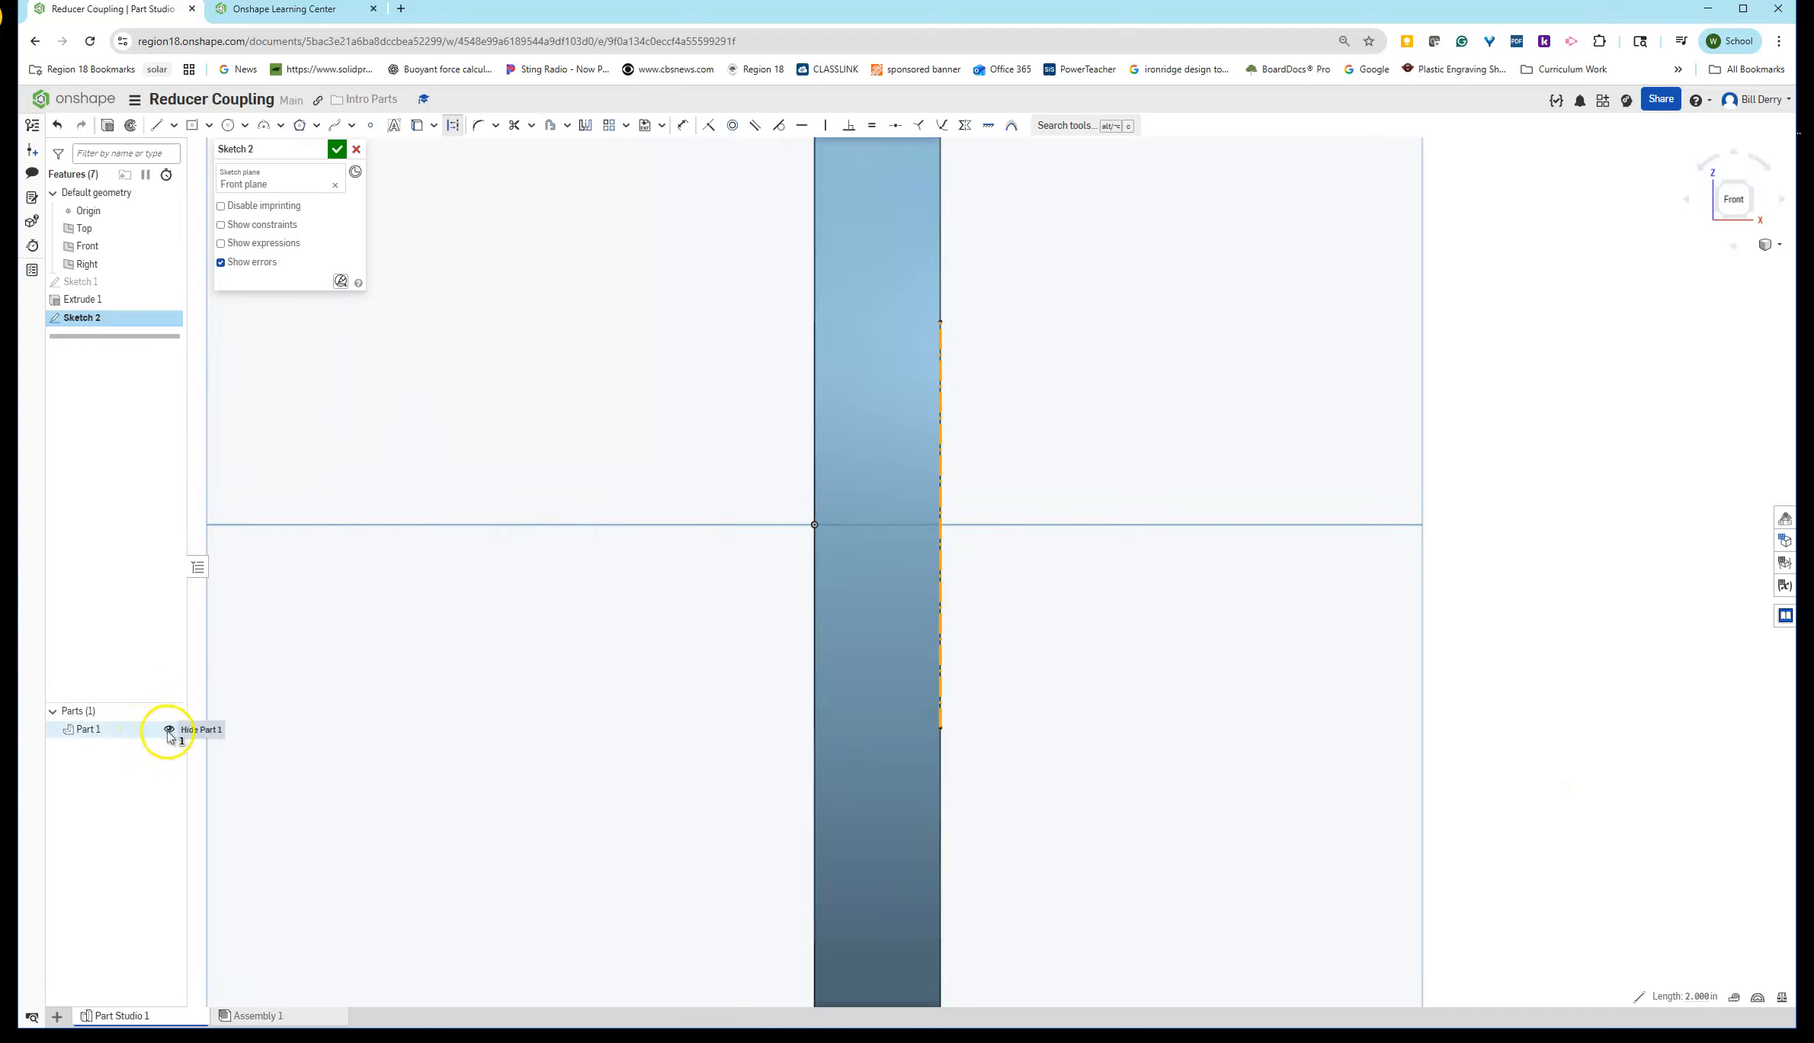
pyautogui.click(170, 729)
pyautogui.scroll(-1, 789, 794)
pyautogui.scroll(-4, 789, 794)
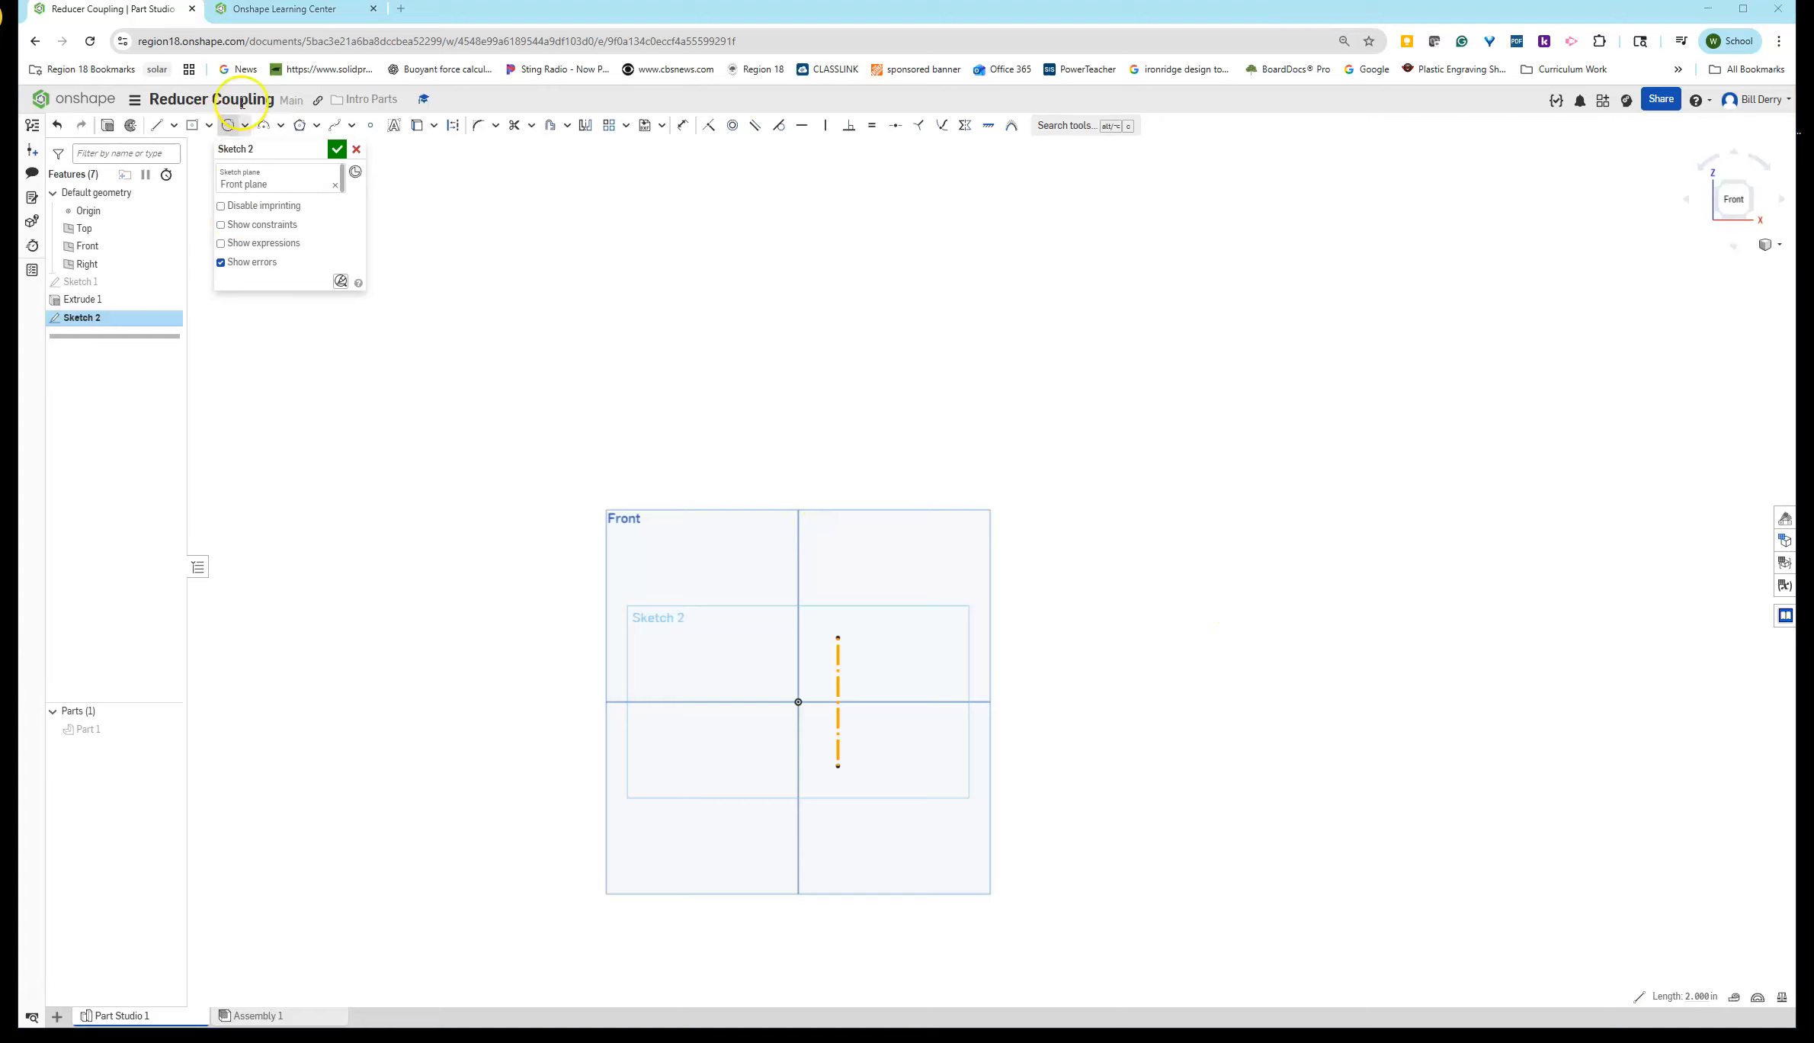
# - Draw a horizontal construction centerline starting at the origin and extending to the right
pyautogui.click(157, 125)
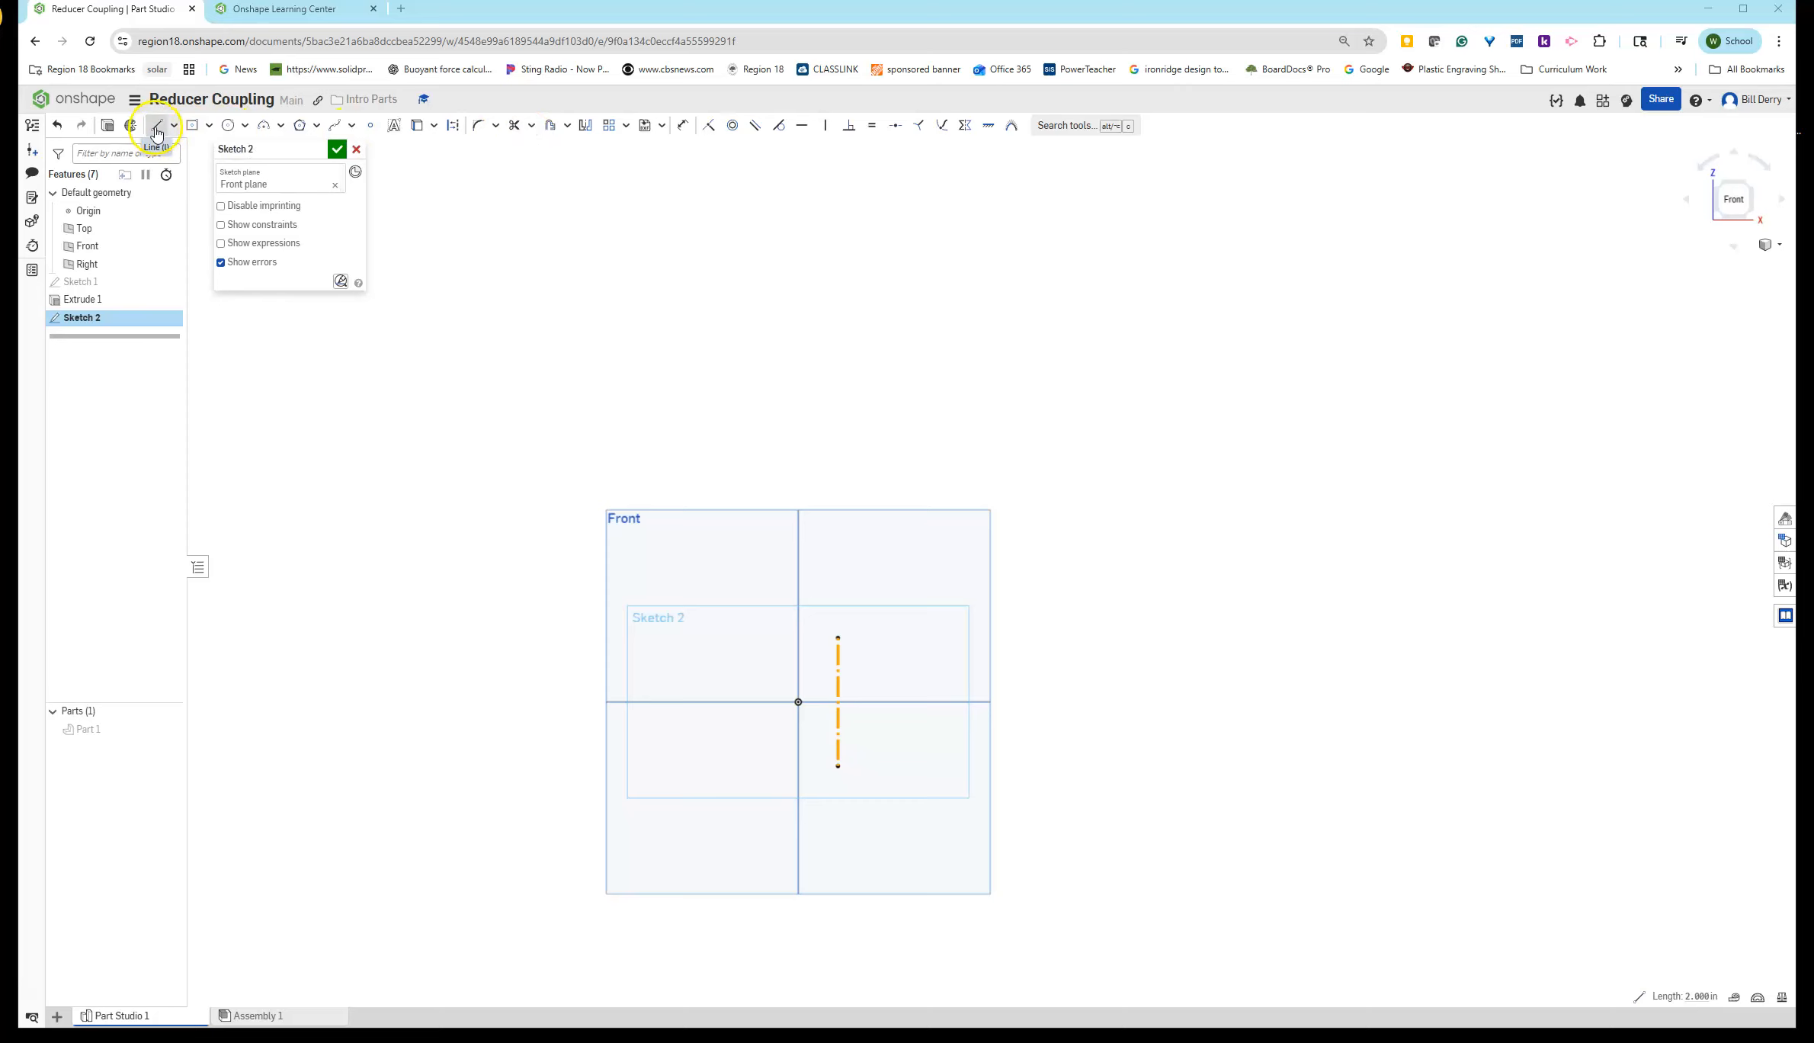
pyautogui.click(452, 126)
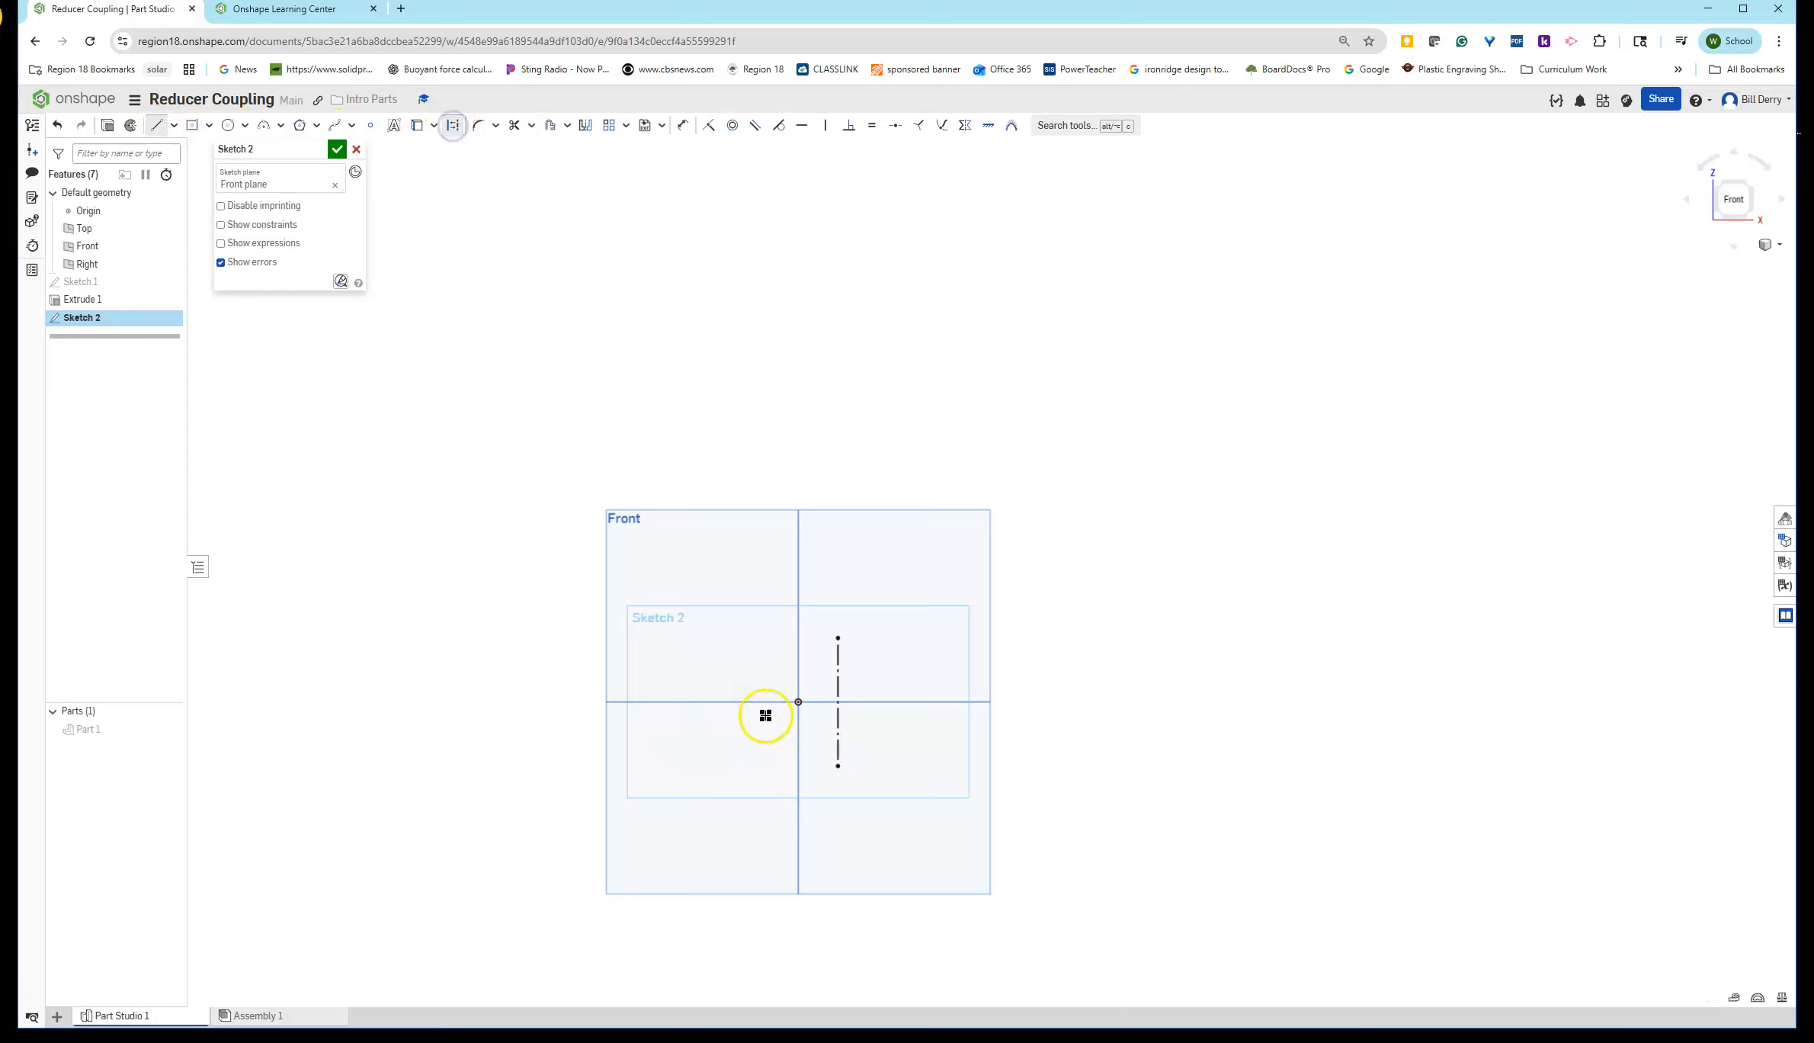
pyautogui.click(799, 702)
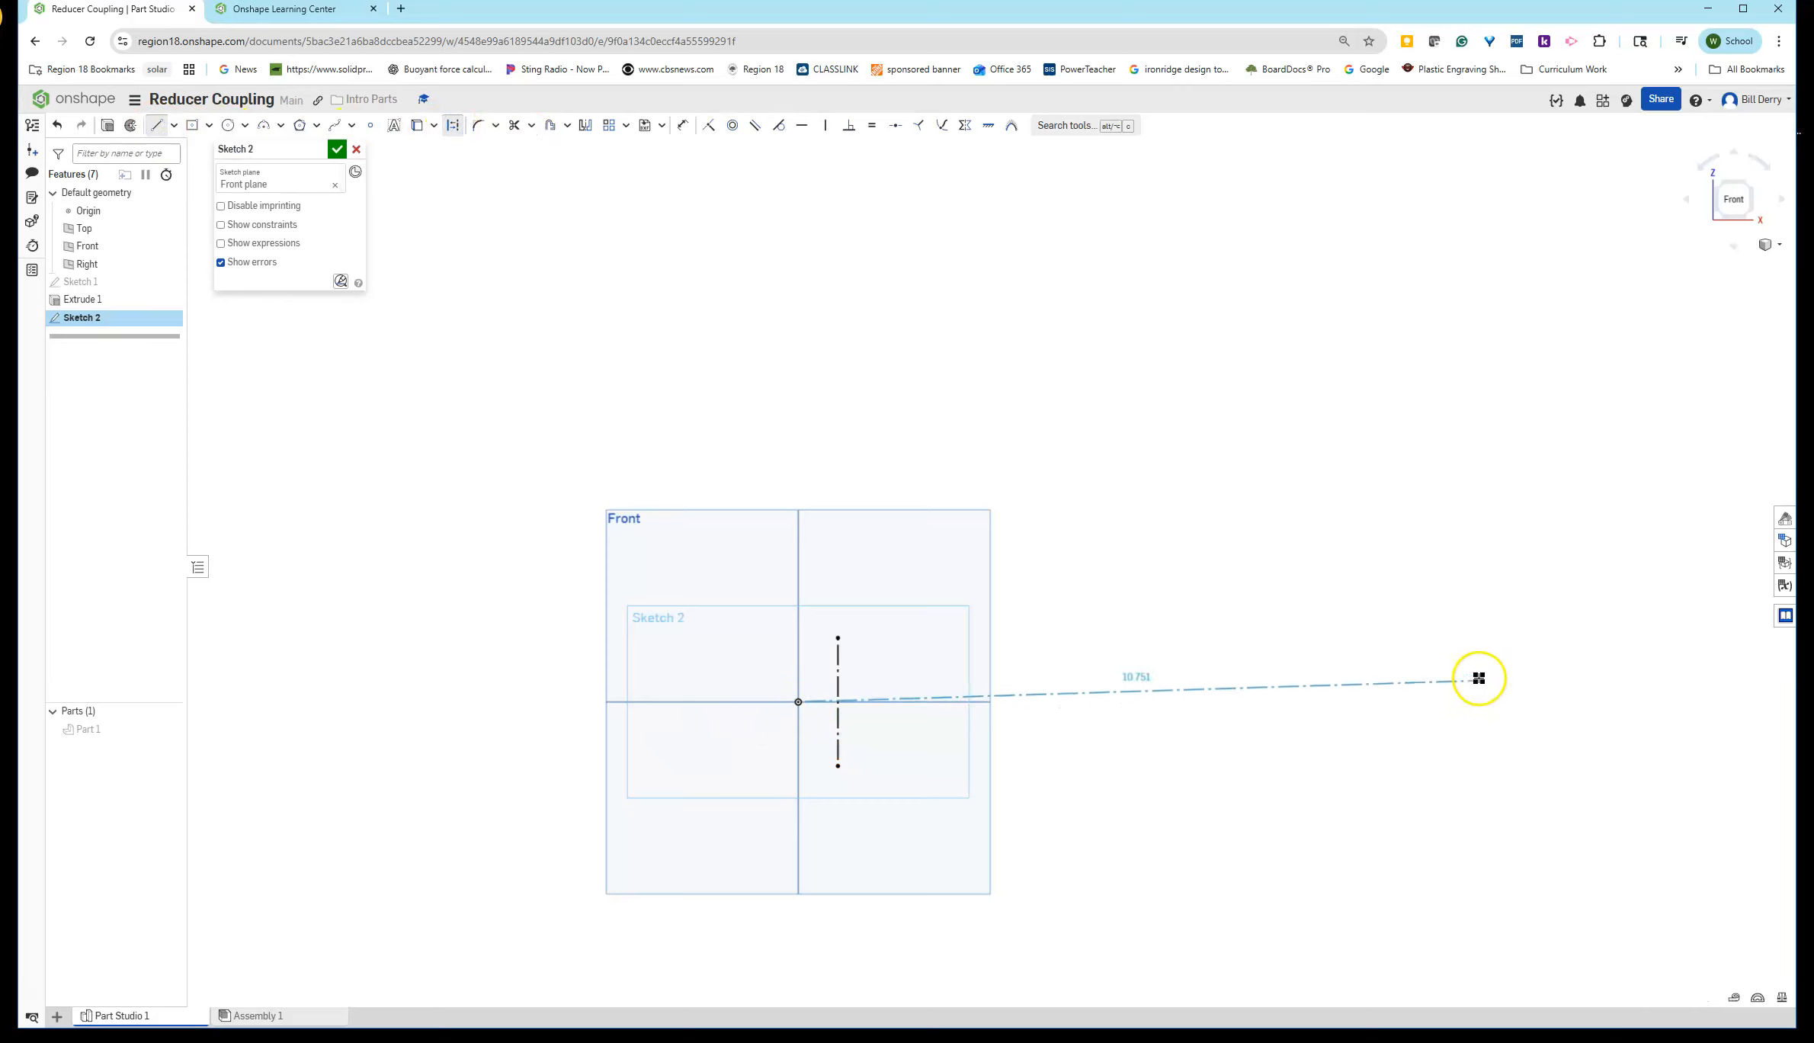
pyautogui.click(1463, 702)
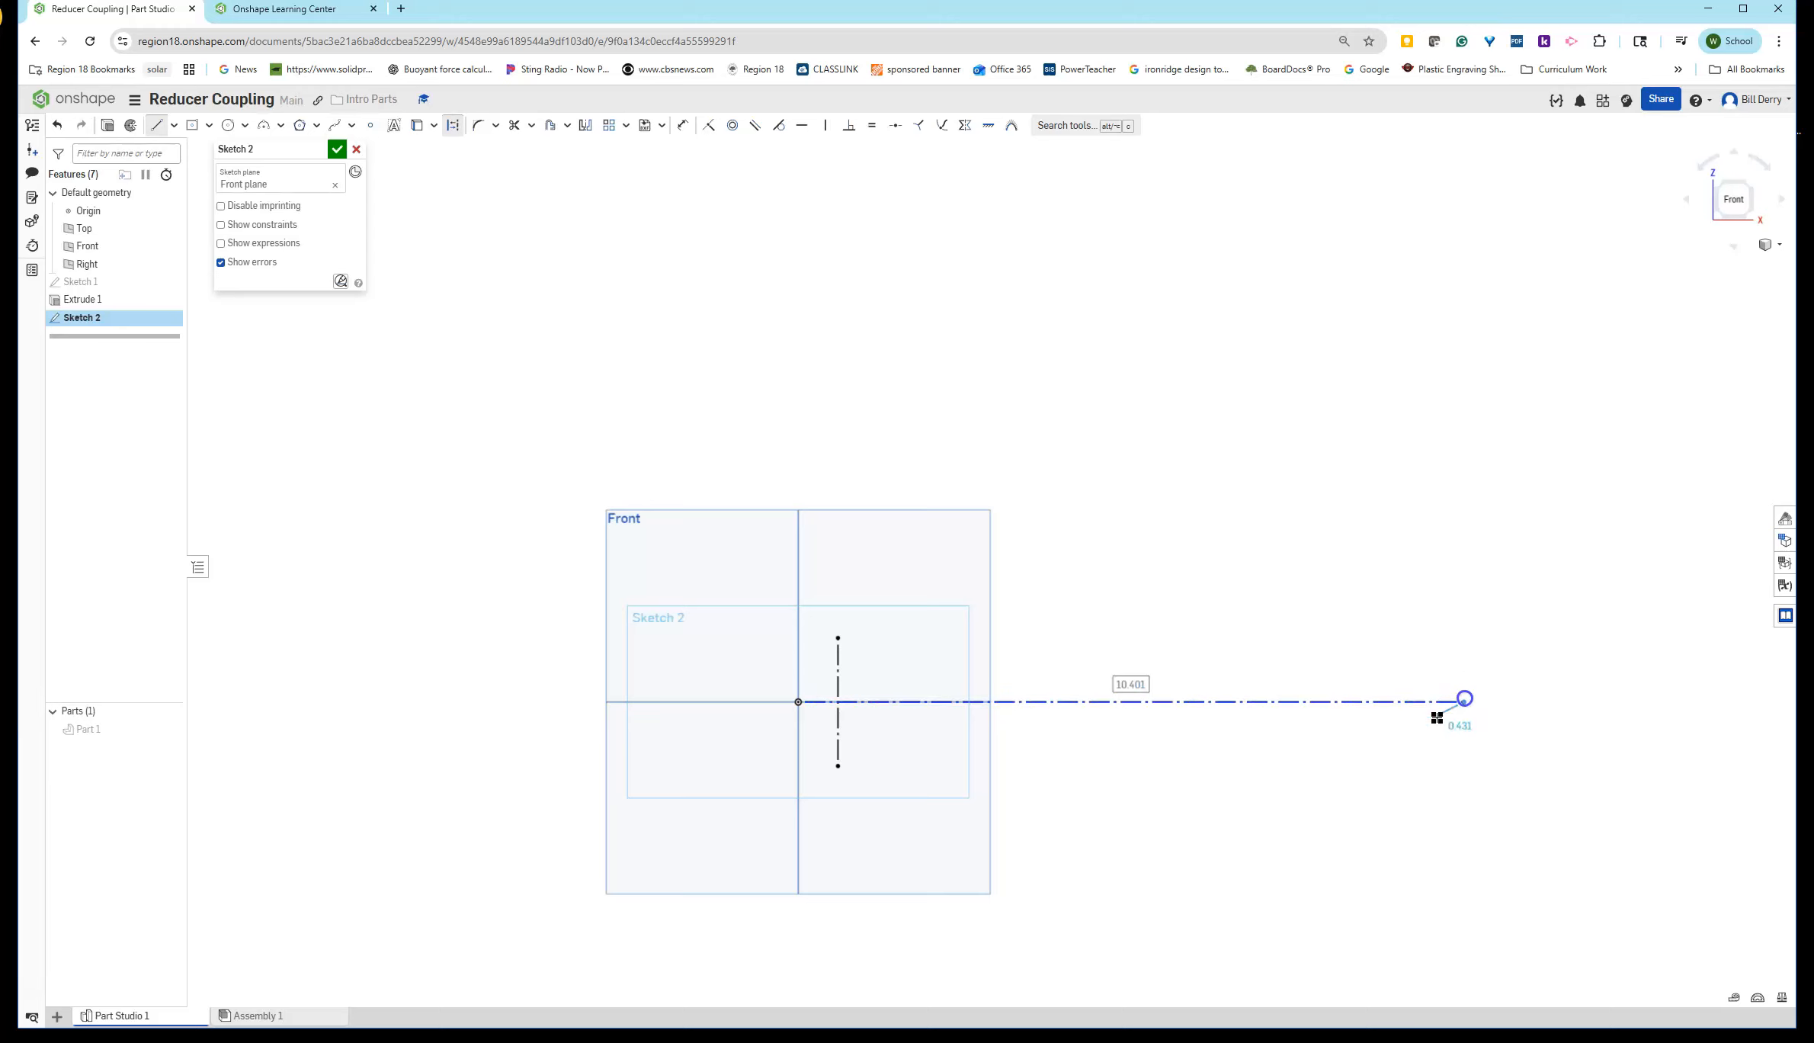
pyautogui.press('Escape')
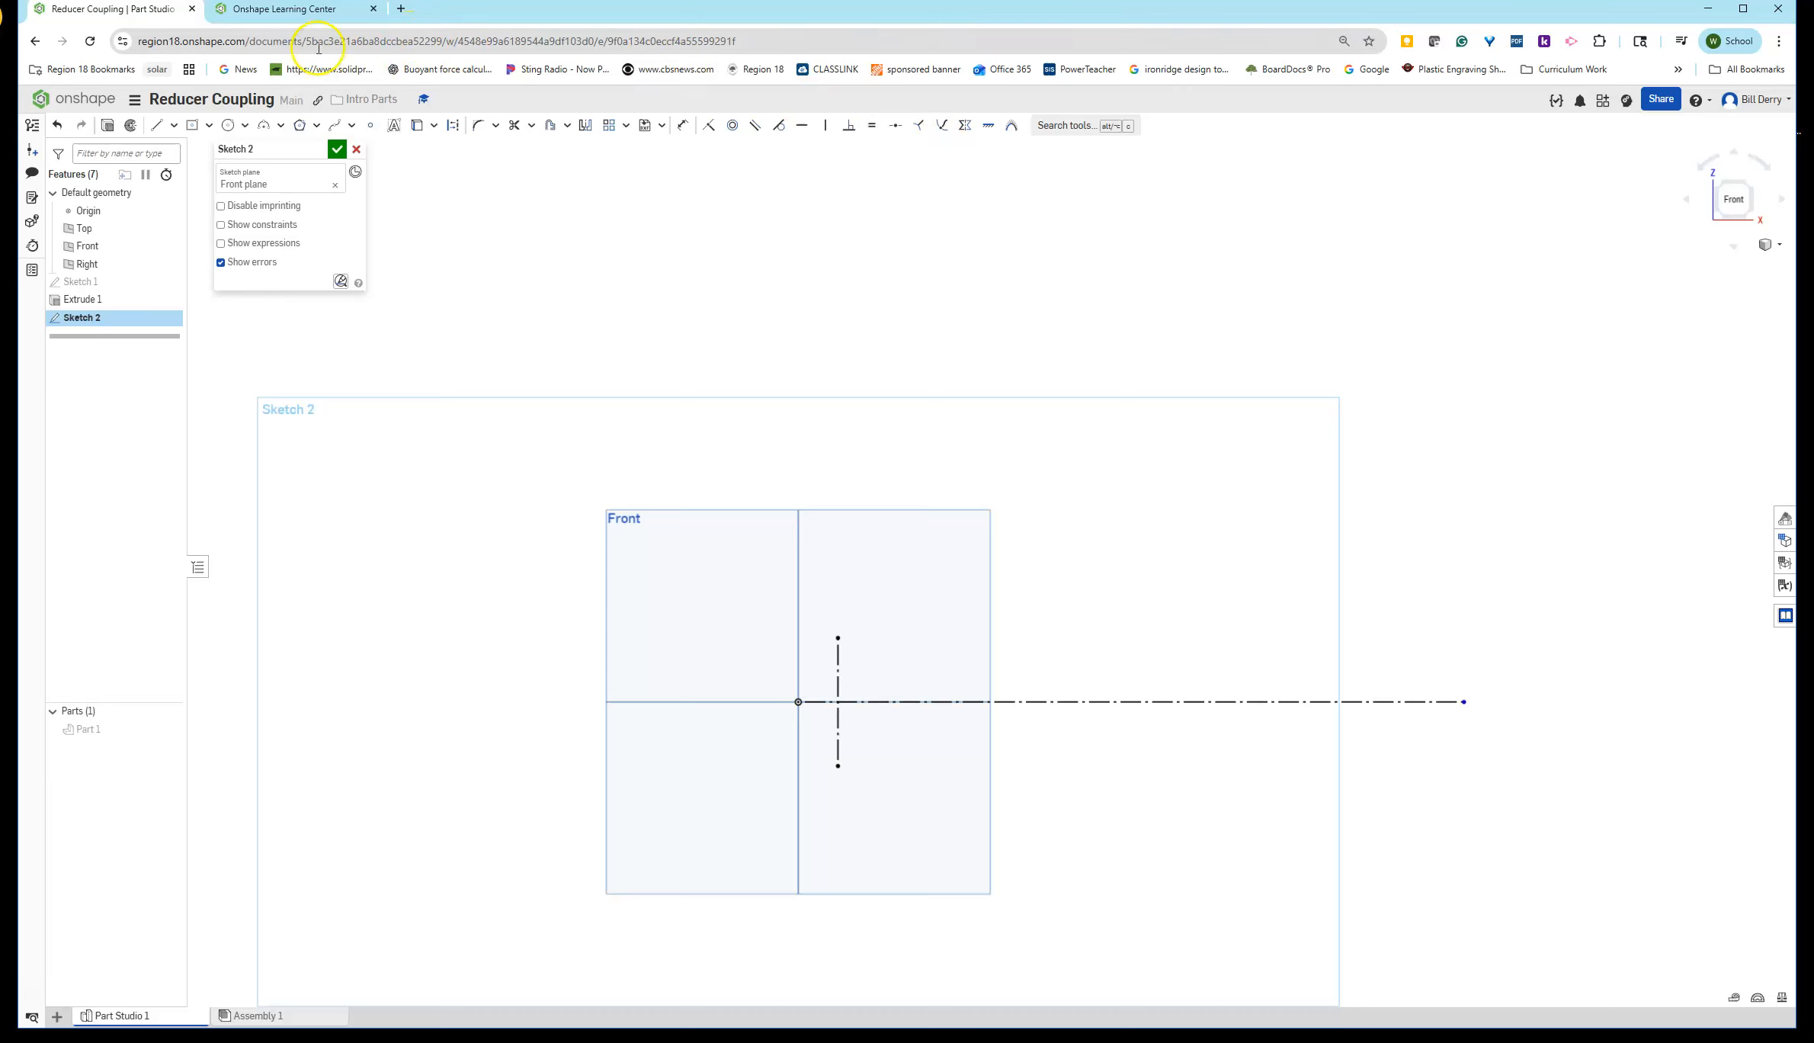
# - Draw a closed four-sided profile from the top of the converted line, angling up to the right
pyautogui.click(155, 127)
pyautogui.click(839, 636)
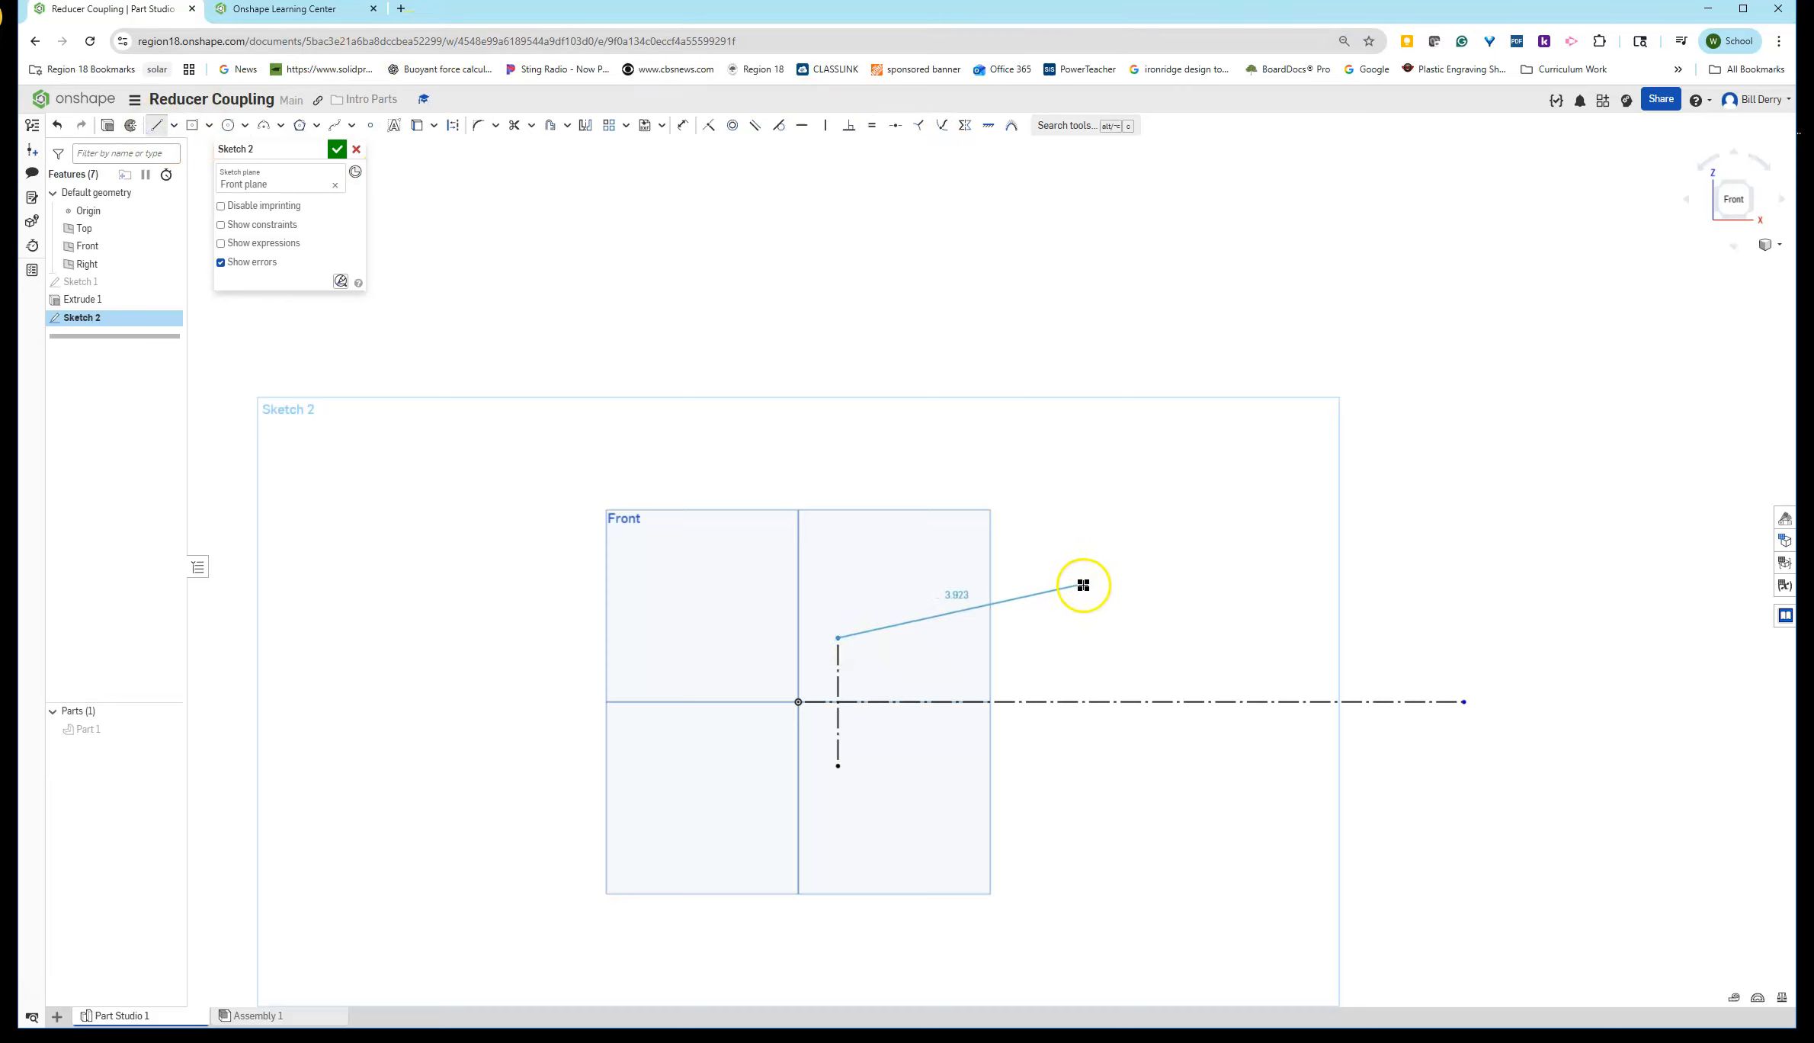
pyautogui.click(1168, 564)
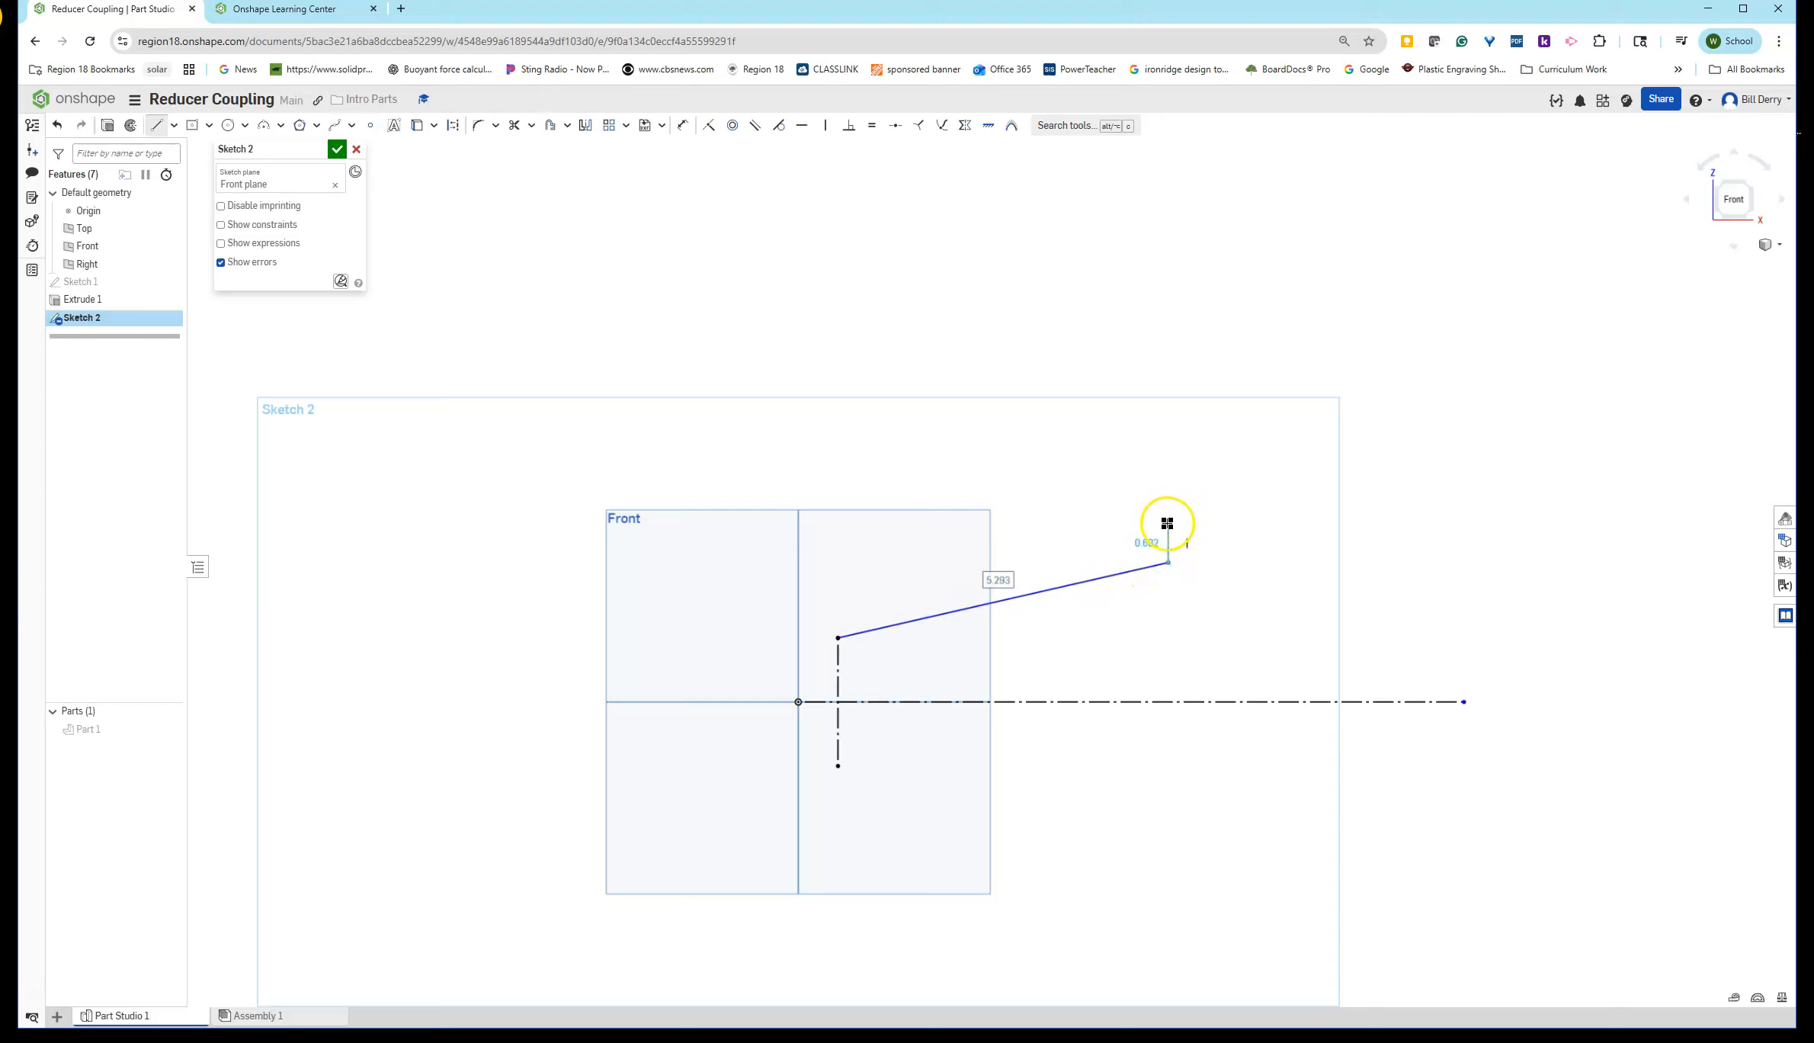
pyautogui.click(1169, 529)
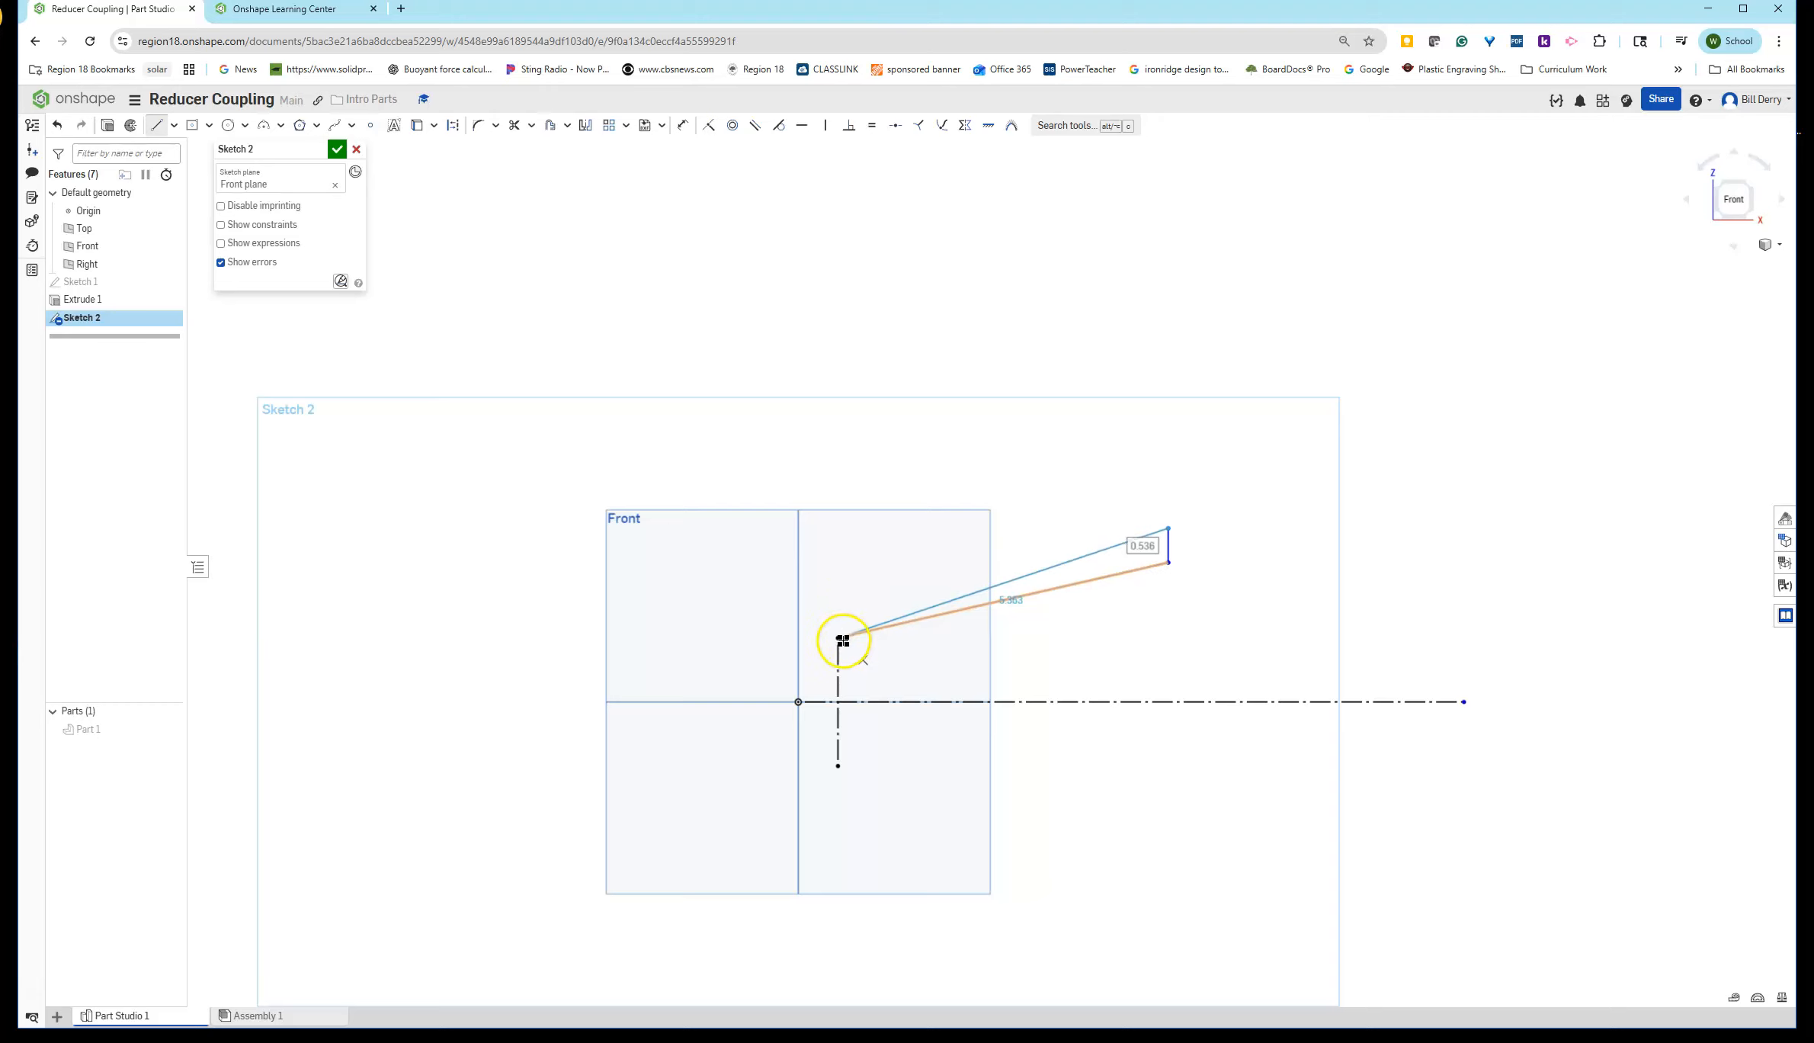
pyautogui.click(837, 602)
pyautogui.click(838, 637)
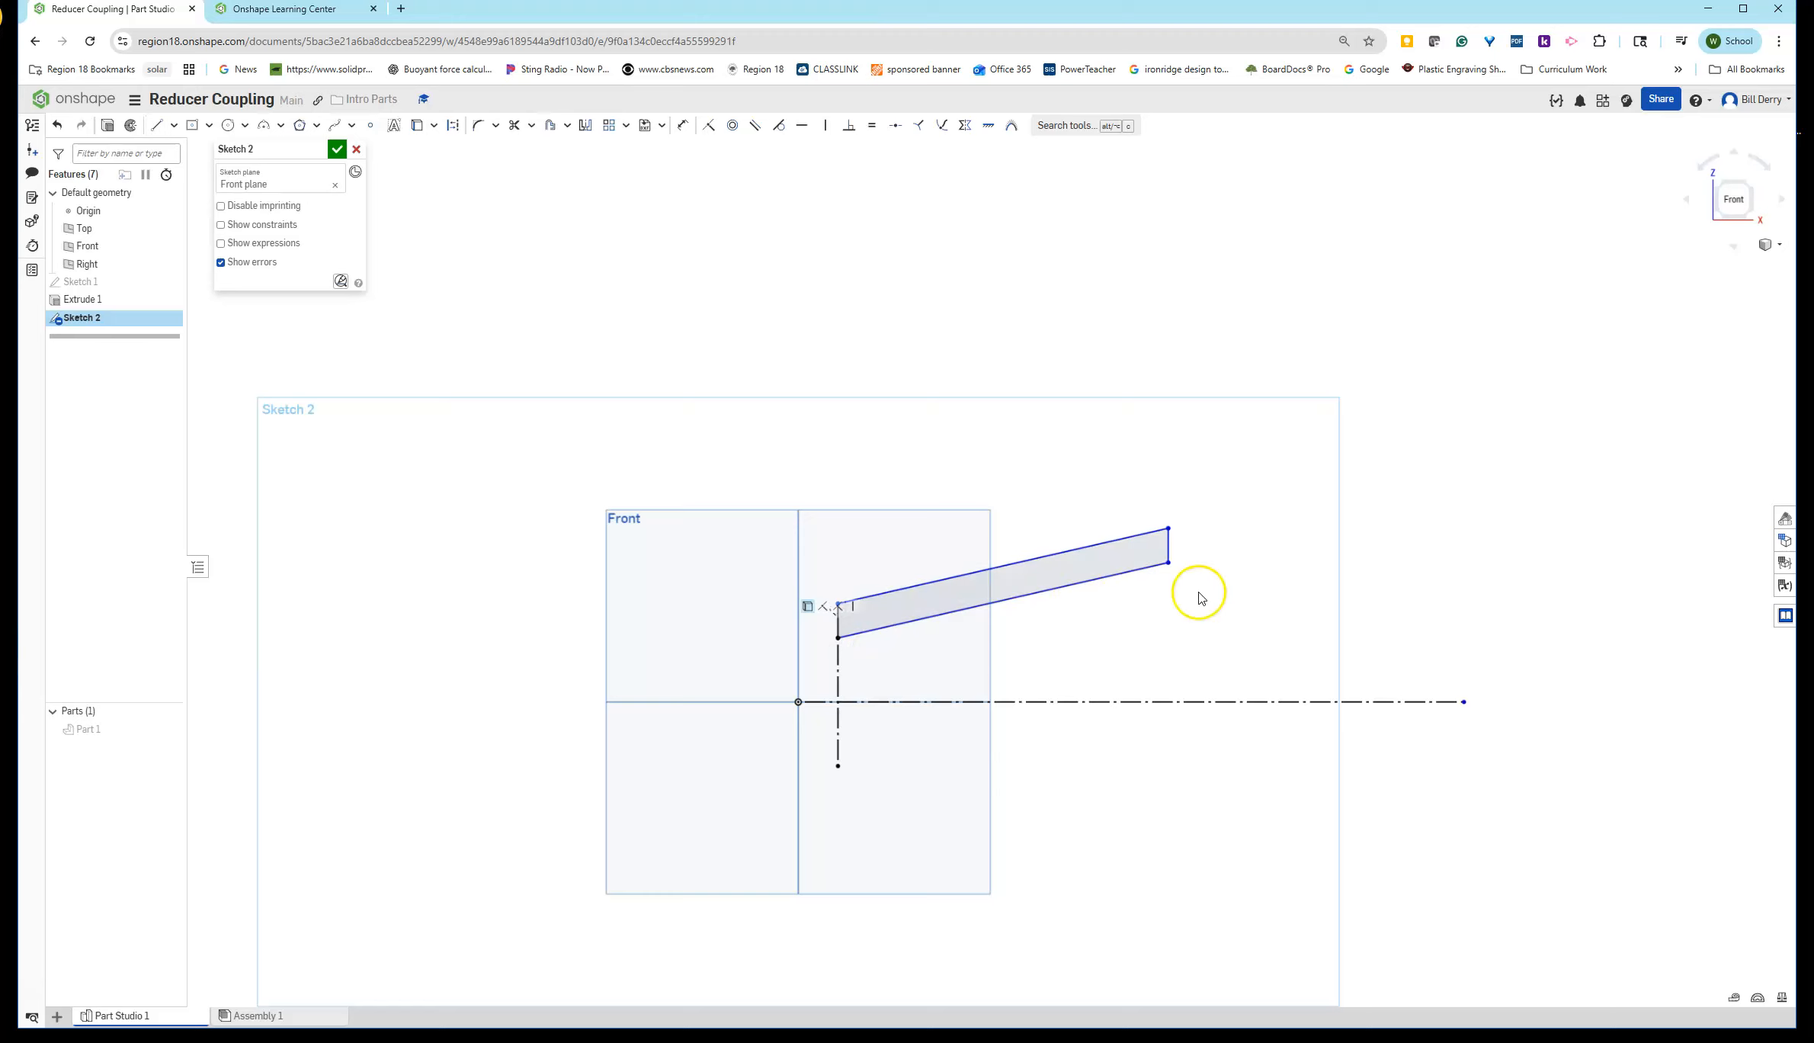
# - Dimension the profile's lower left corner to the centerline as a diameter of 2.625
pyautogui.scroll(4, 1295, 599)
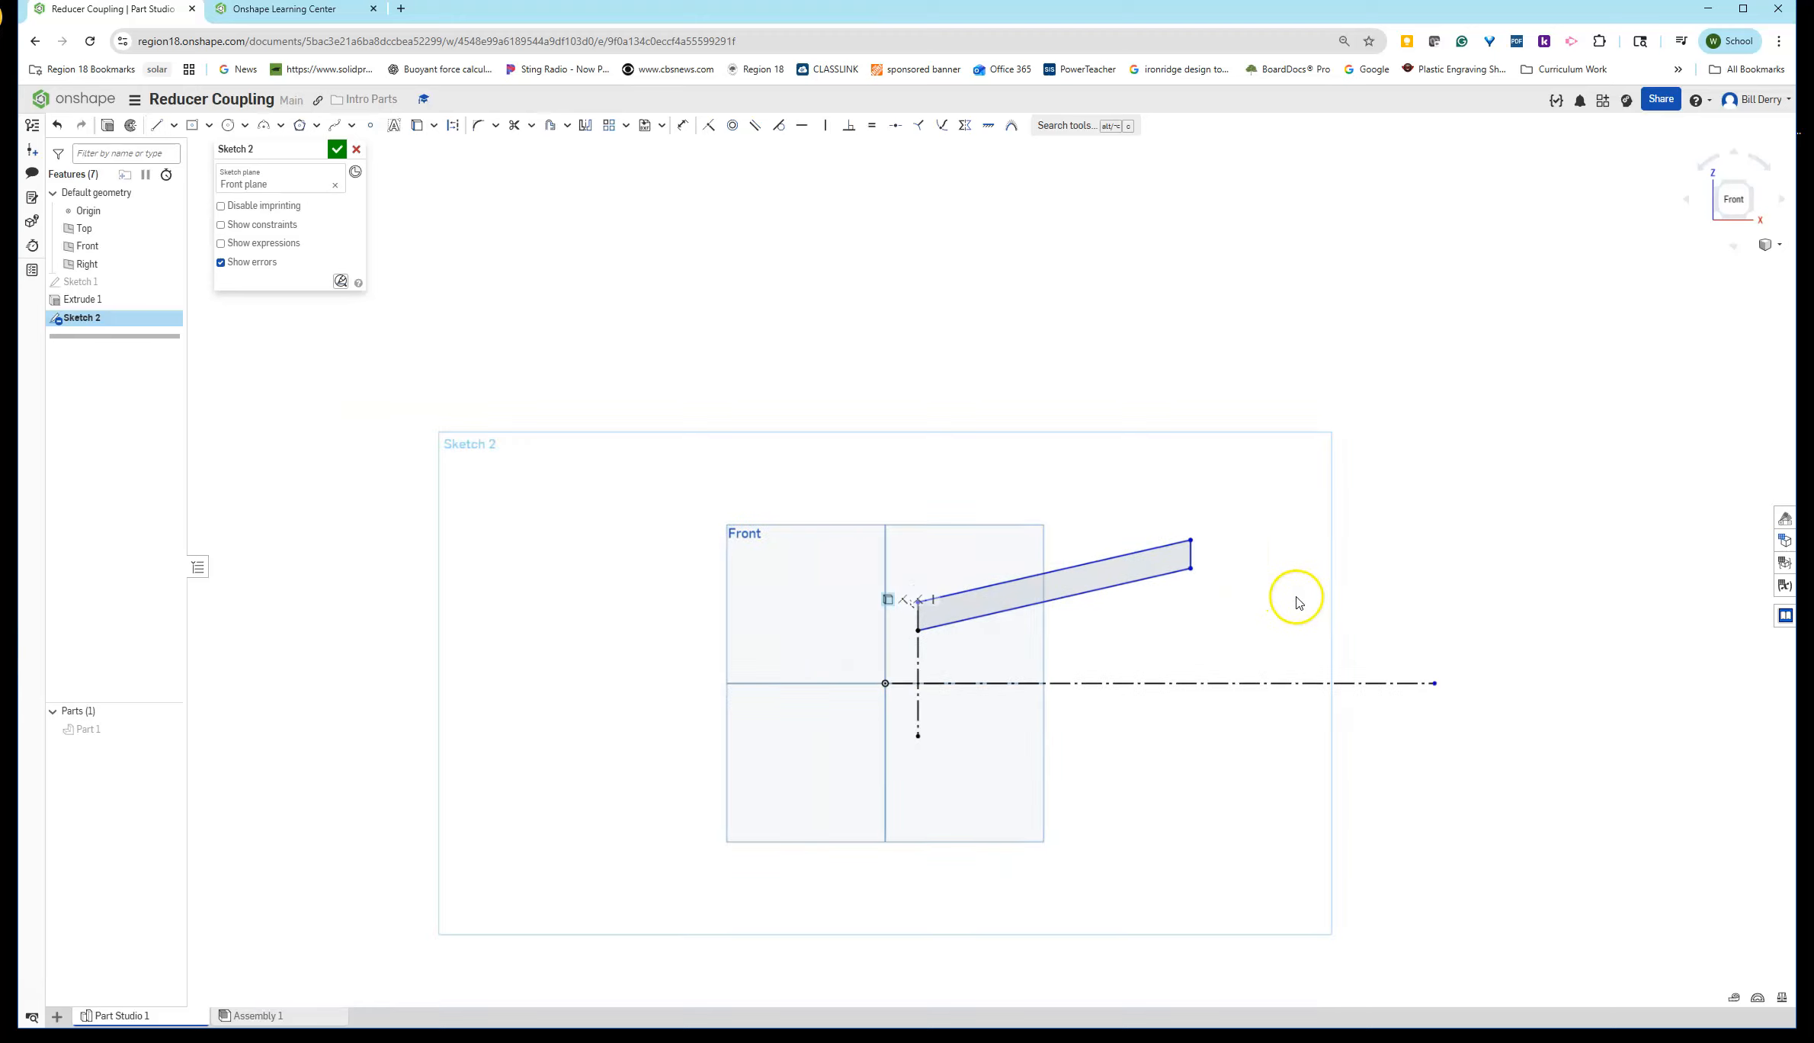
pyautogui.click(682, 126)
pyautogui.scroll(-3, 1046, 473)
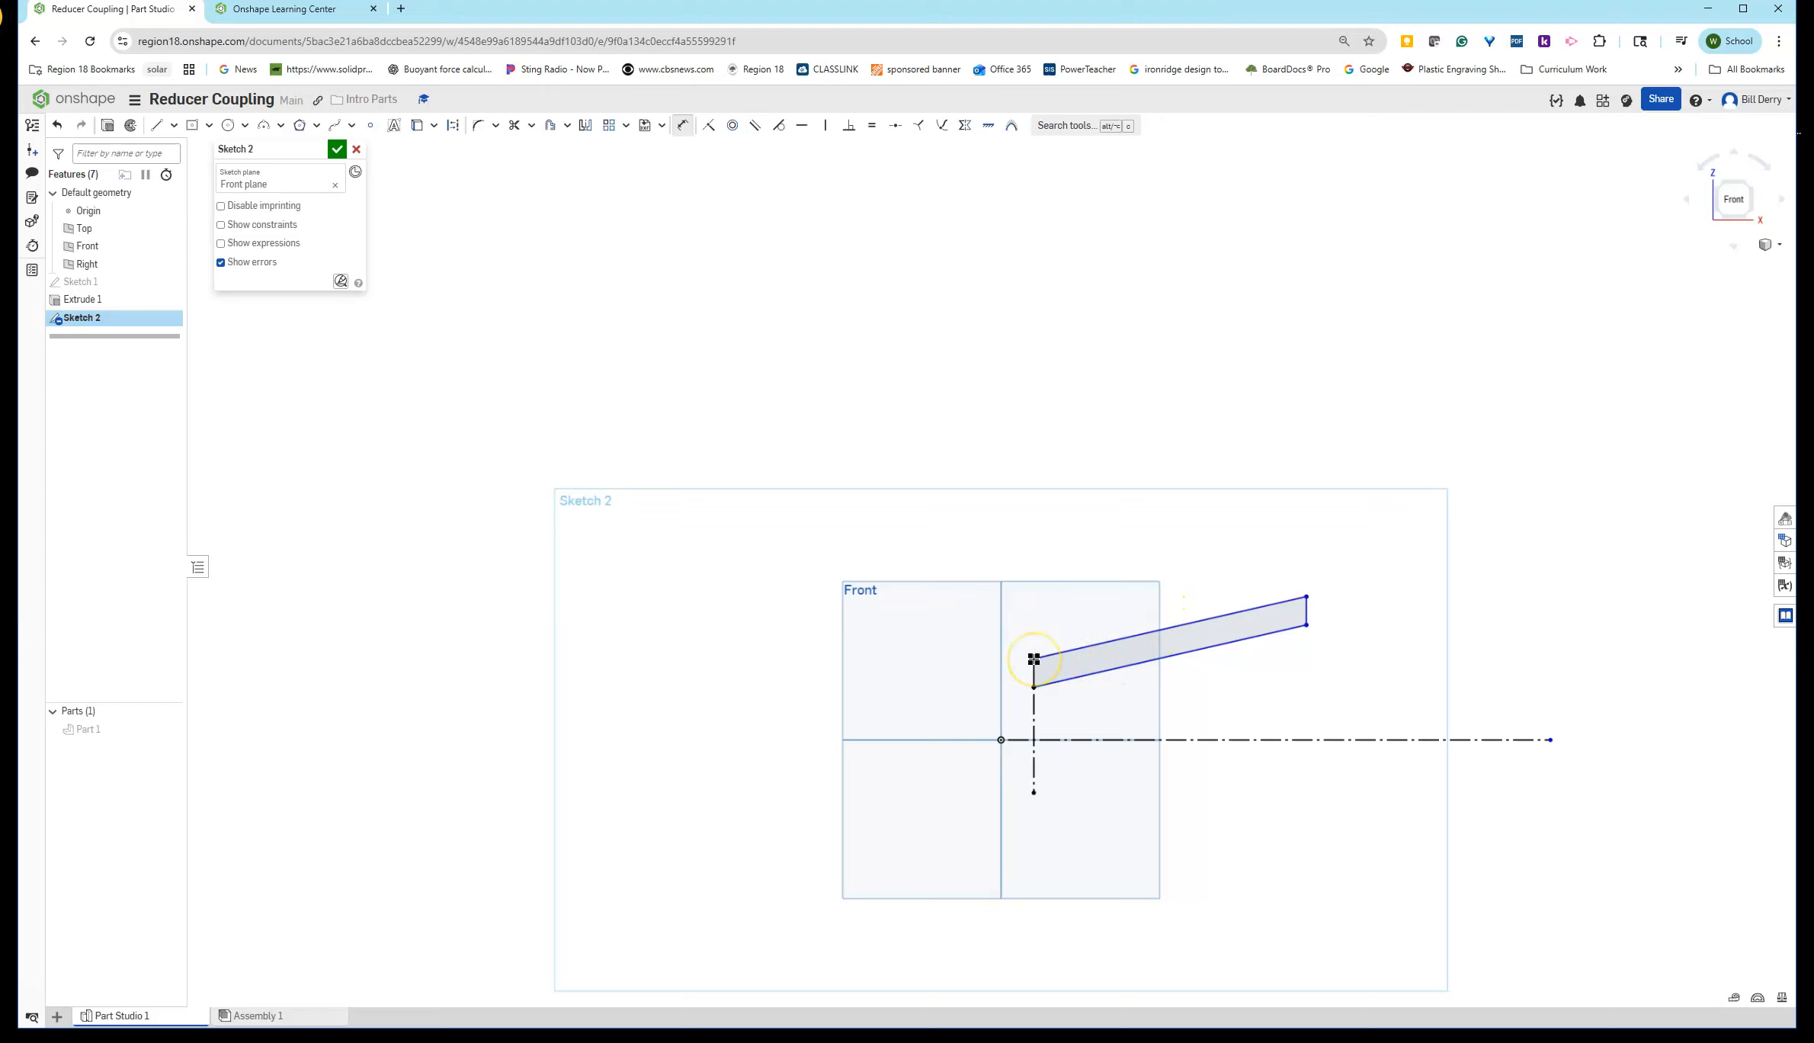
pyautogui.moveTo(1034, 658); pyautogui.dragTo(1018, 741)
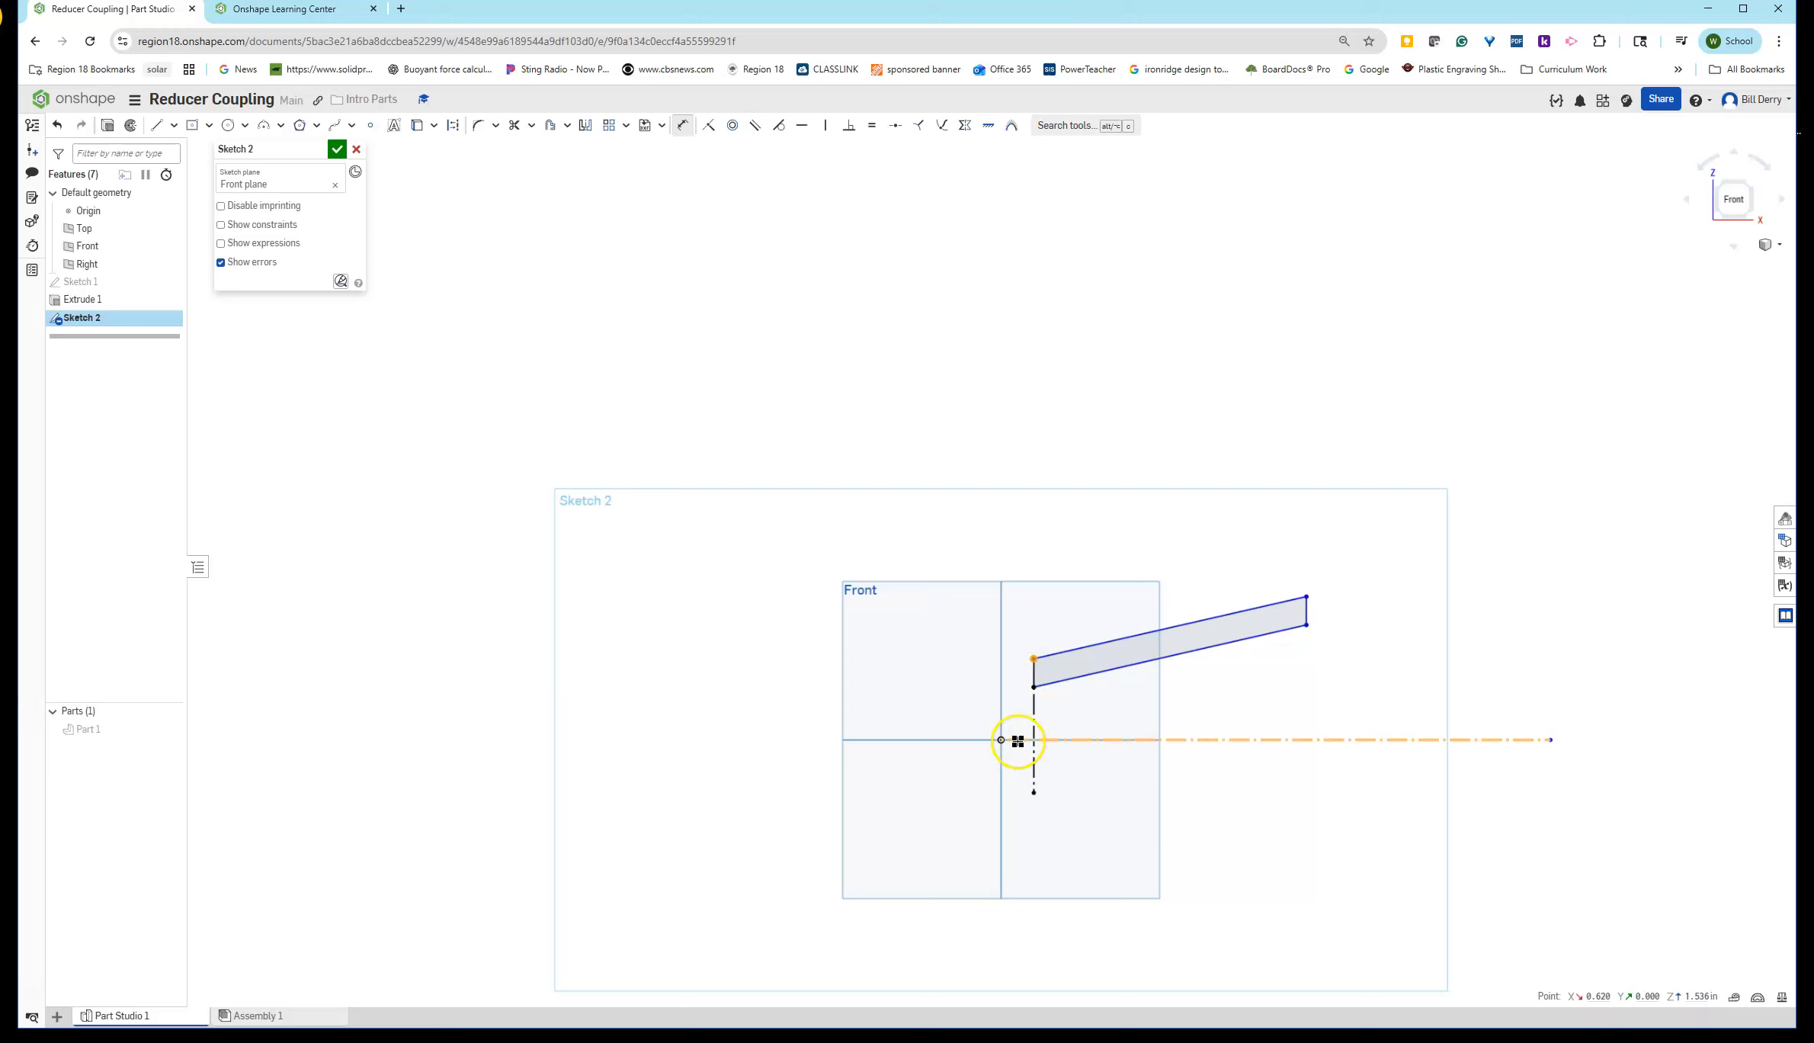
pyautogui.click(950, 773)
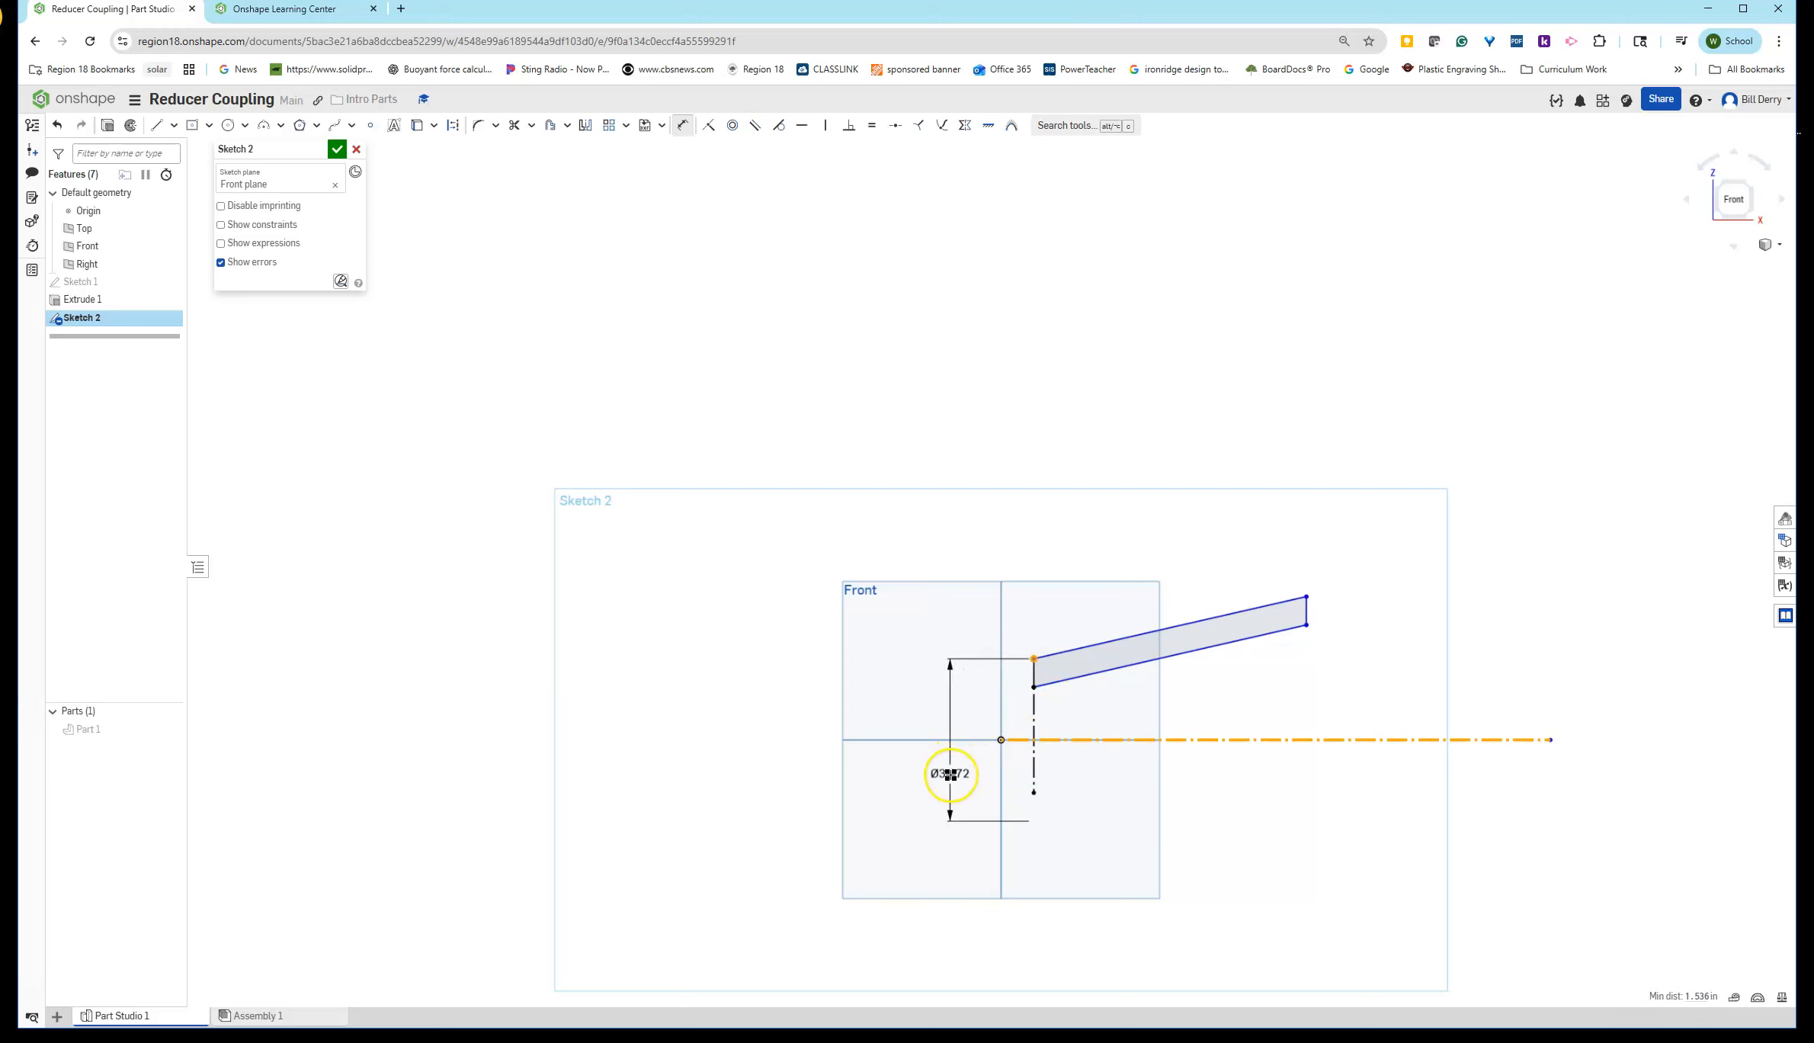
pyautogui.click(950, 774)
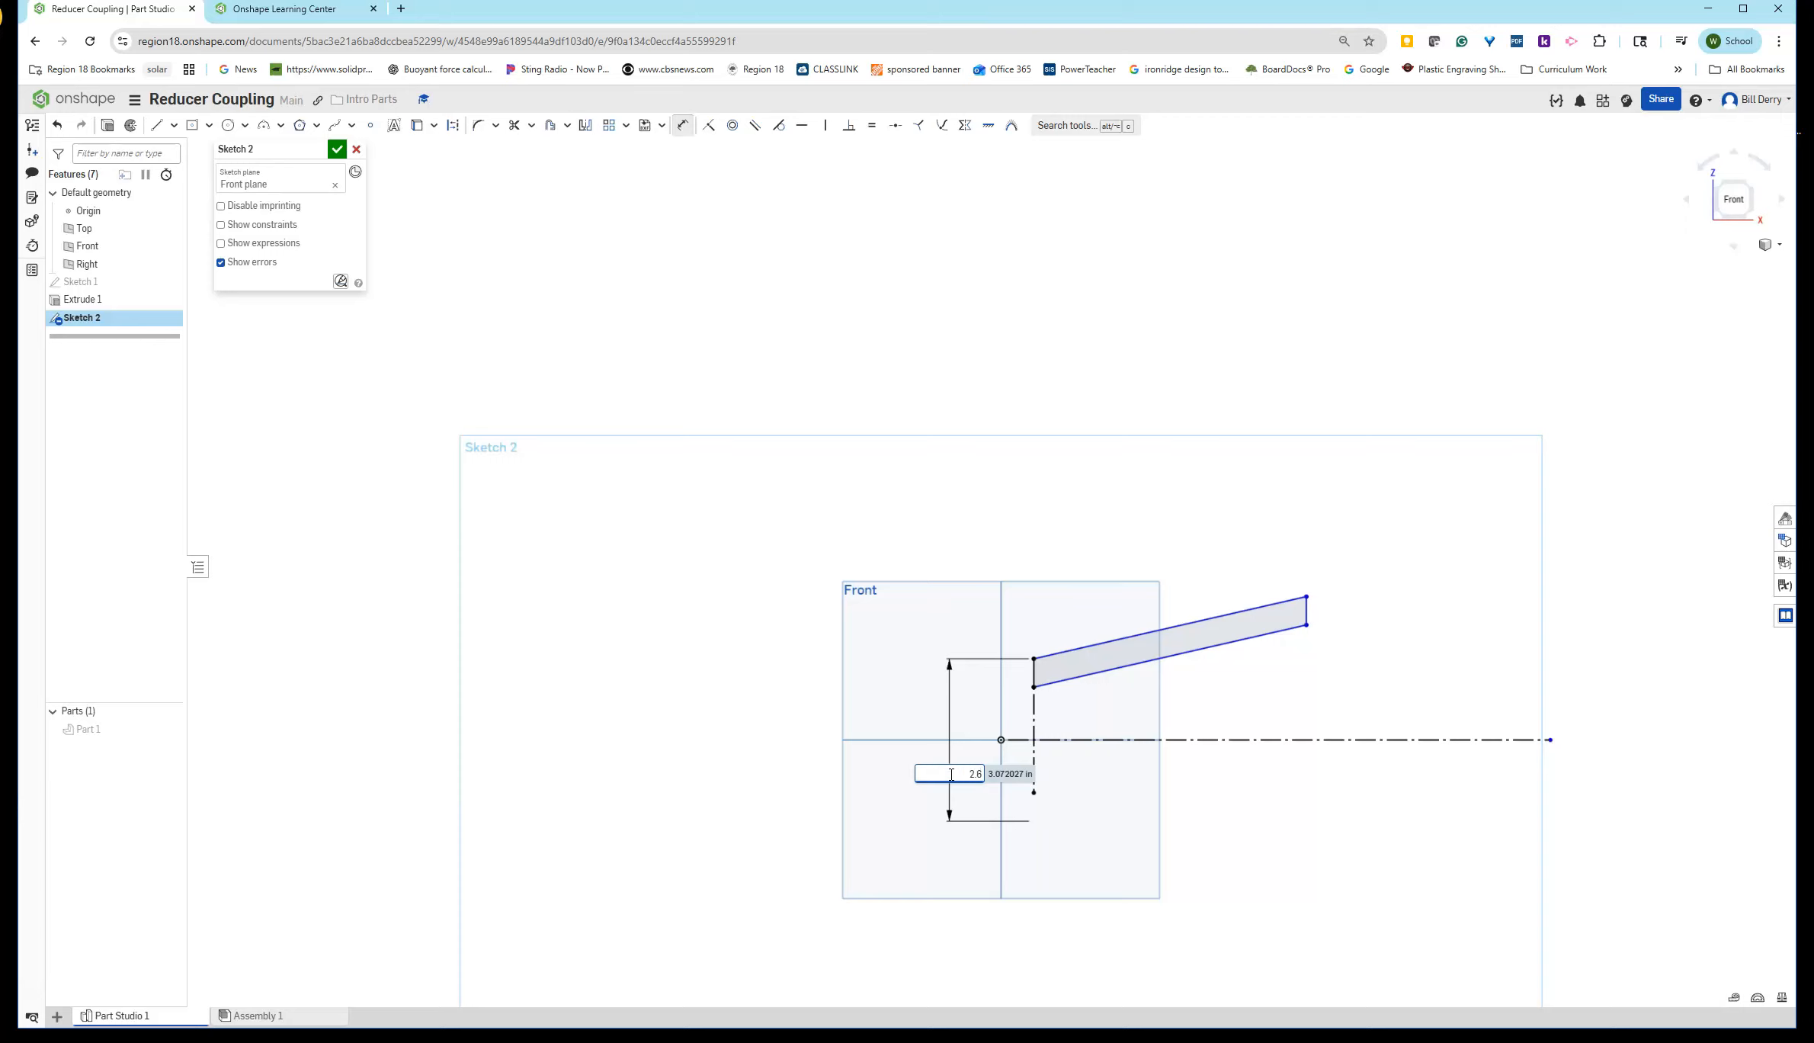
pyautogui.write('2.625')
pyautogui.press('Return')
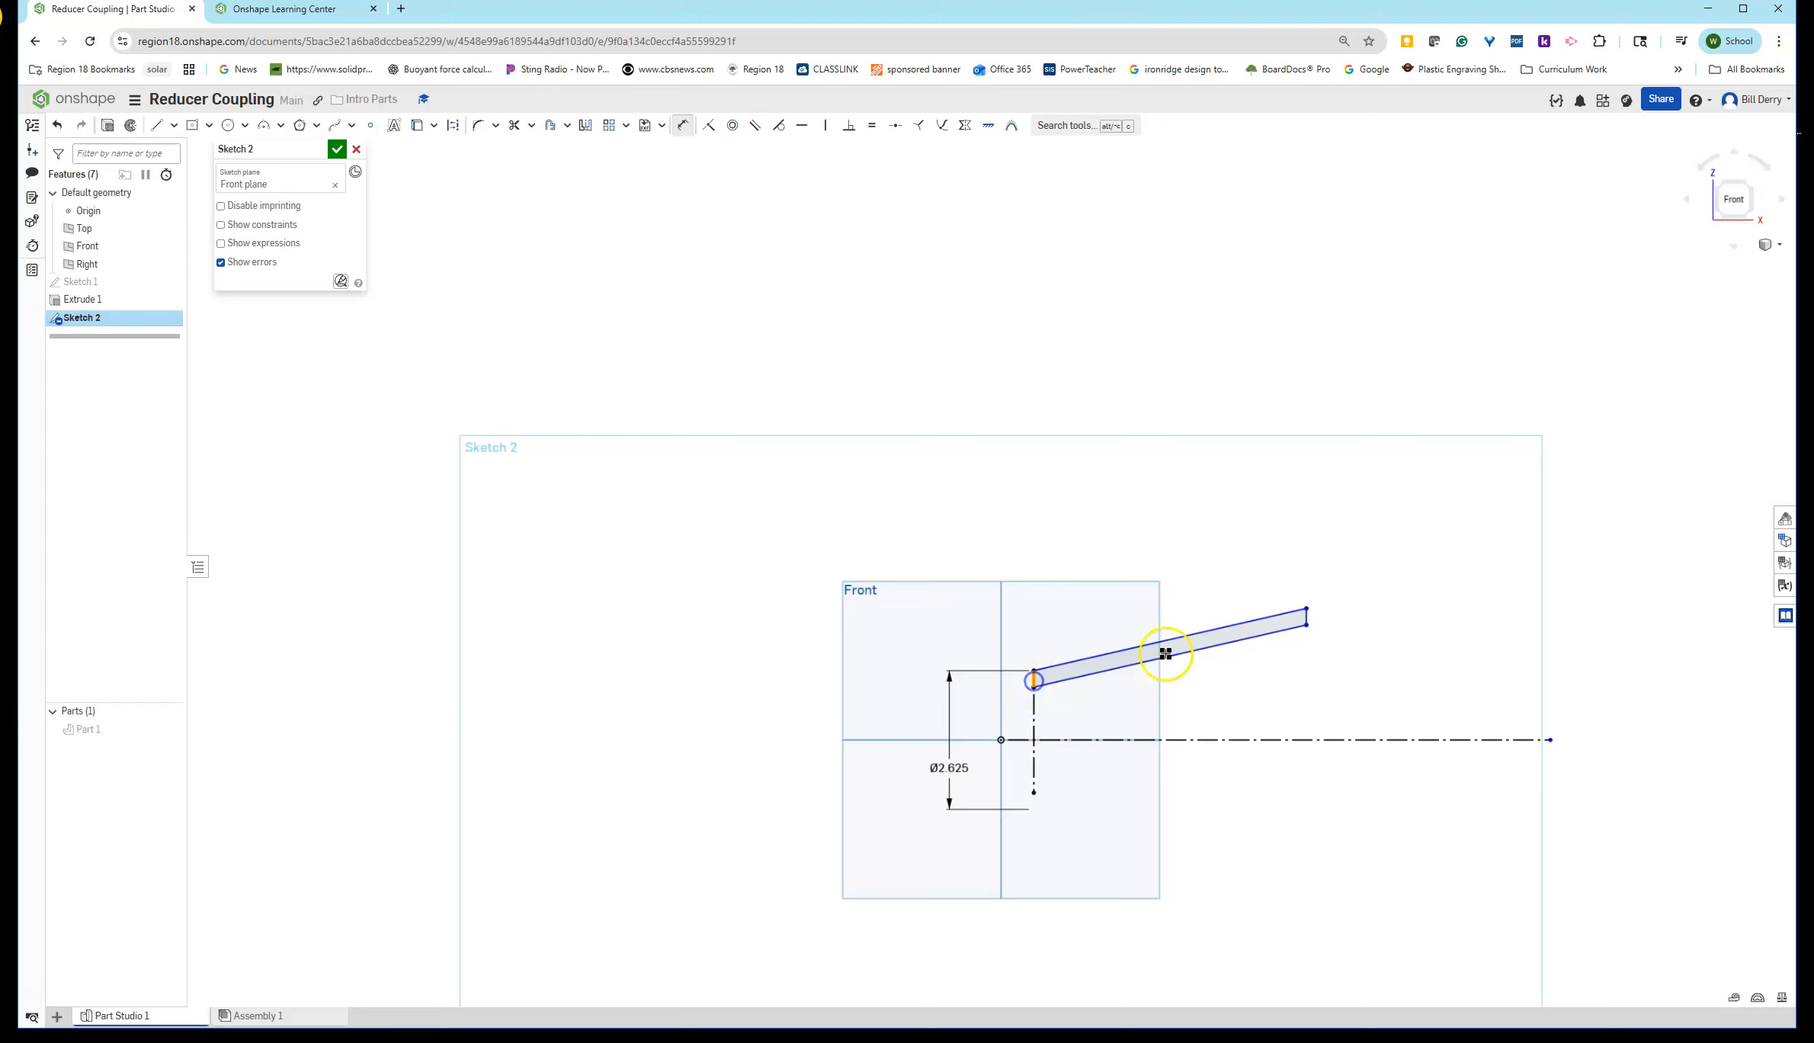
# - Dimension the profile's horizontal length as 4.625
pyautogui.moveTo(1308, 616)
pyautogui.mouseDown()
pyautogui.moveTo(1300, 574)
pyautogui.moveTo(1191, 509)
pyautogui.mouseUp()
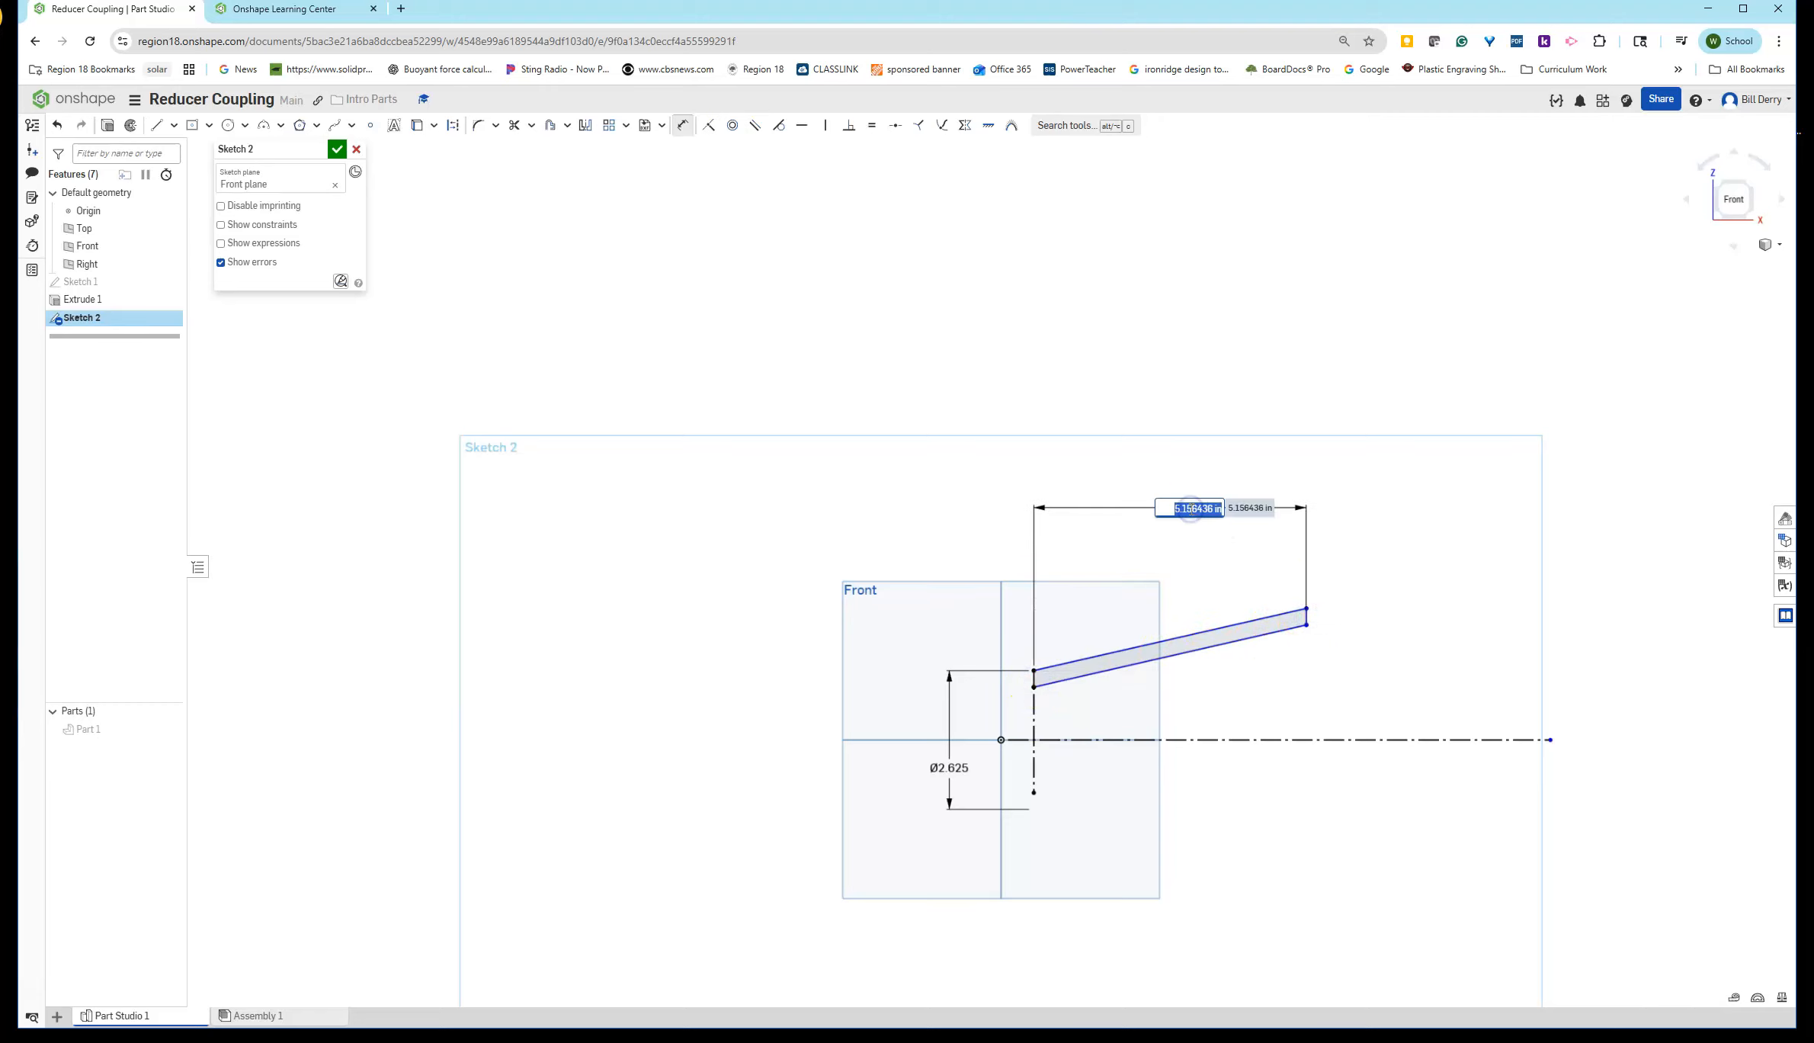
pyautogui.write('4.625')
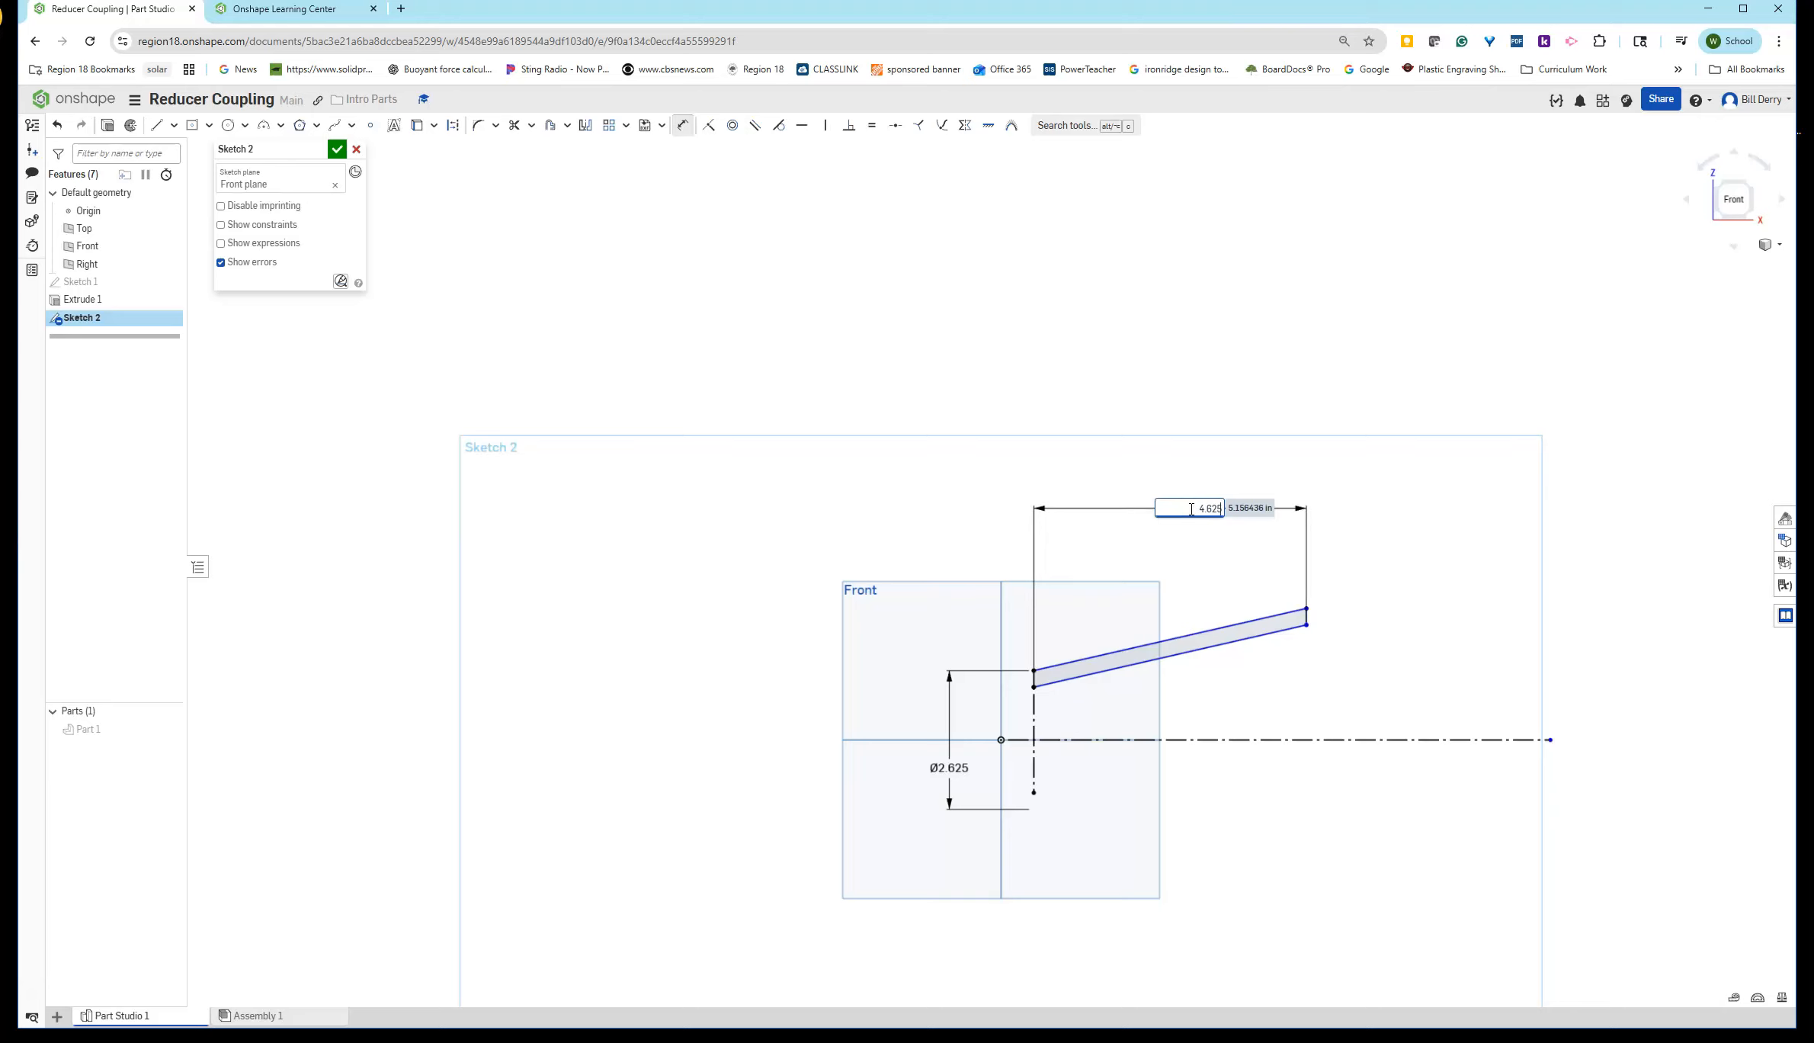
pyautogui.press('Return')
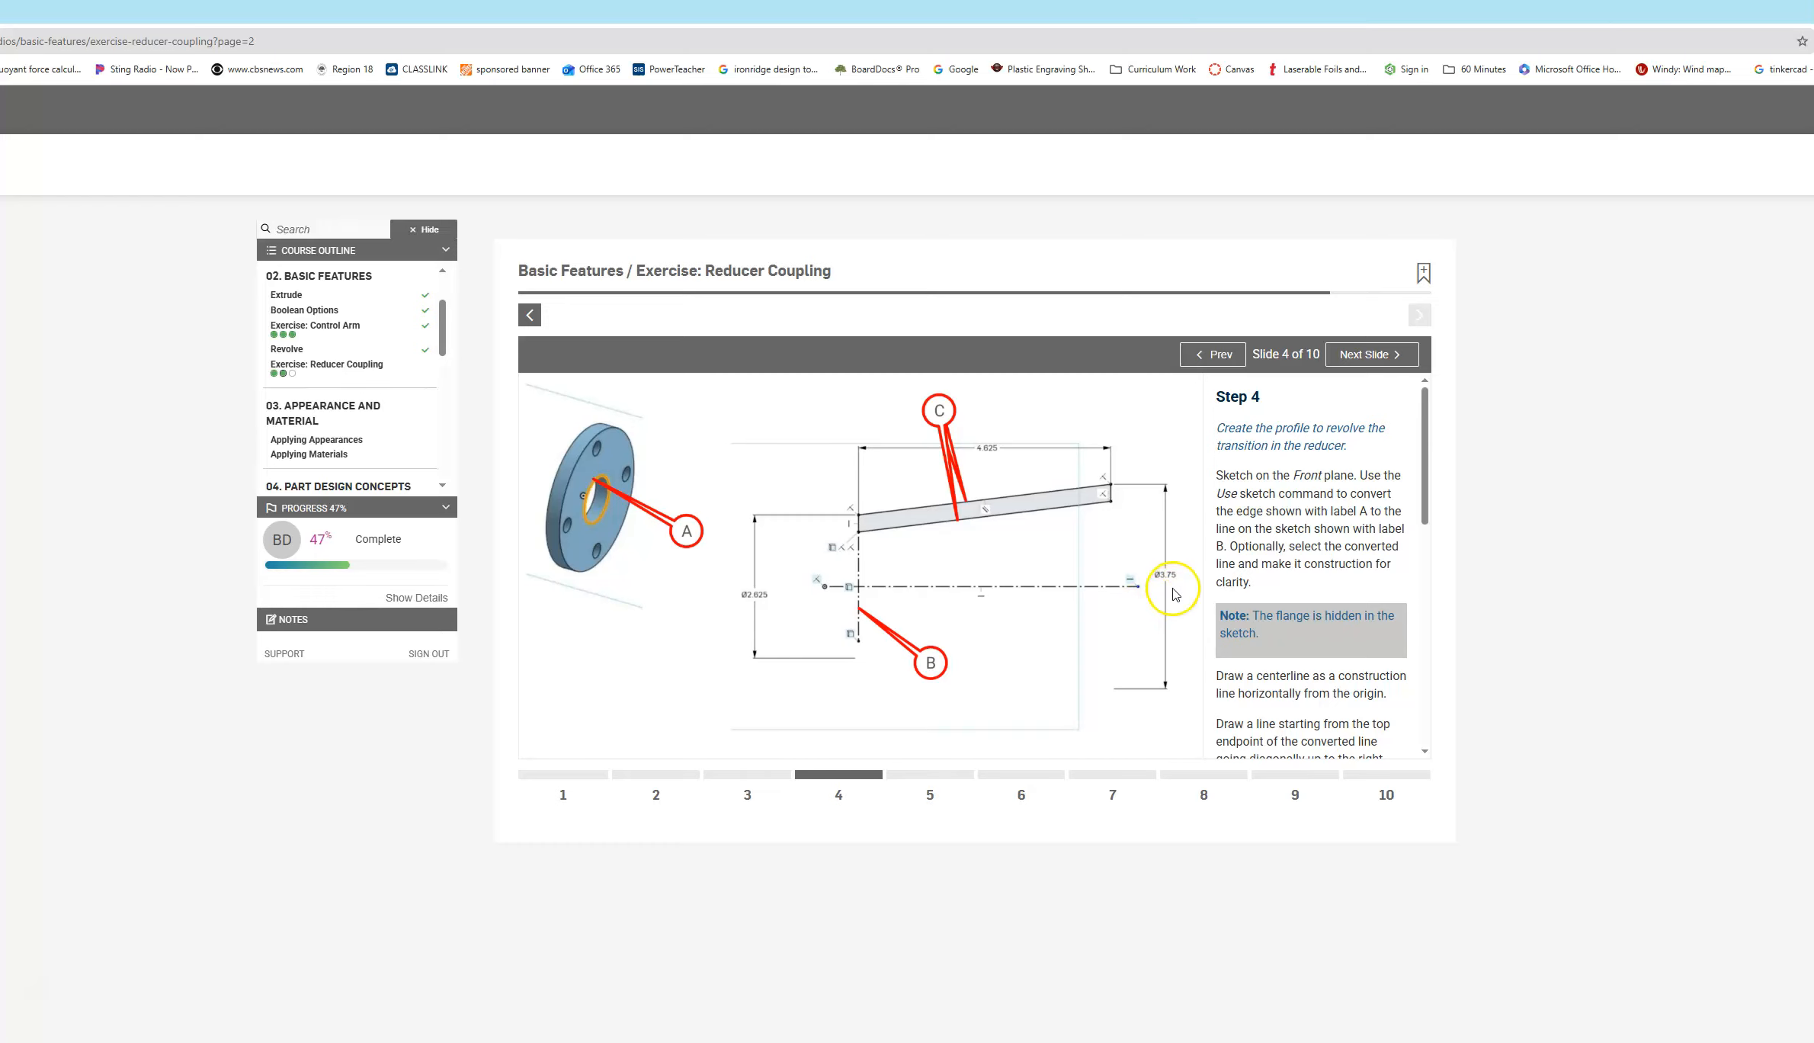
# - Dimension the profile's right end to the centerline as a diameter of 3.75
pyautogui.moveTo(984, 11); pyautogui.dragTo(1813, 135)
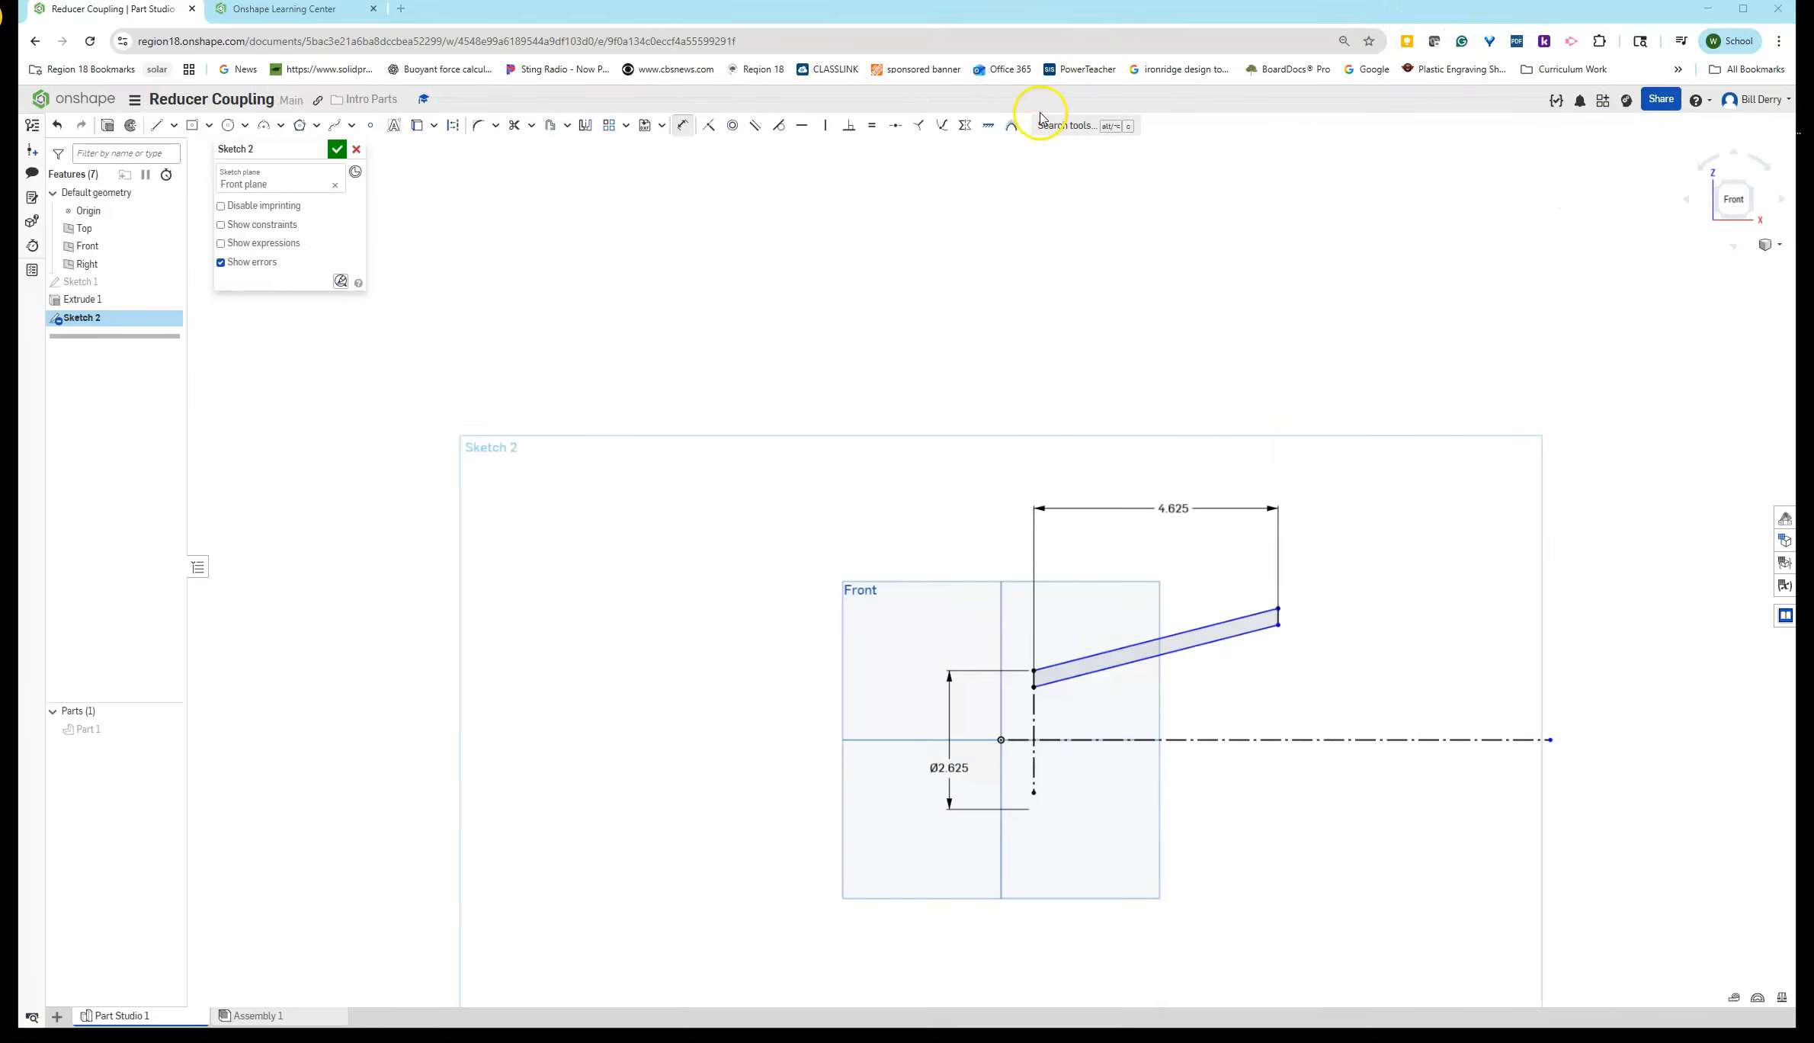
pyautogui.click(1288, 739)
pyautogui.click(1278, 609)
pyautogui.click(1304, 782)
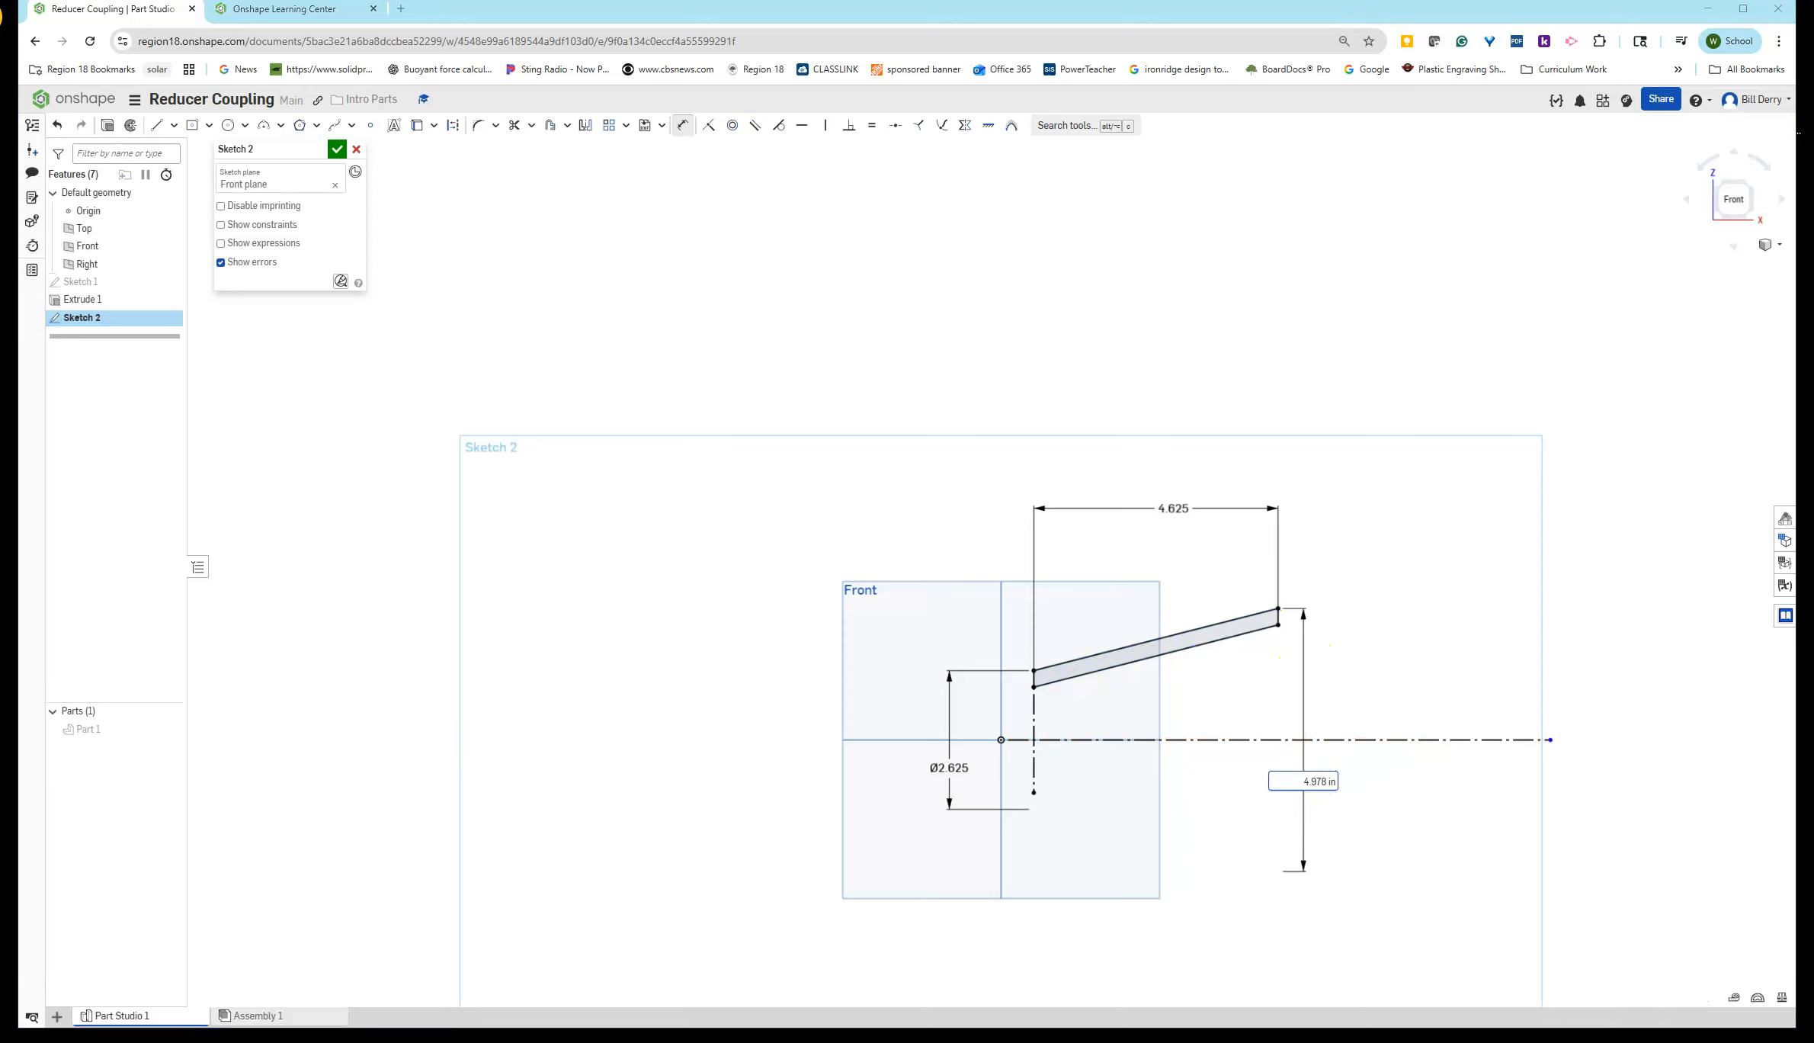
pyautogui.doubleClick(1315, 781)
pyautogui.write('3.75')
pyautogui.press('Return')
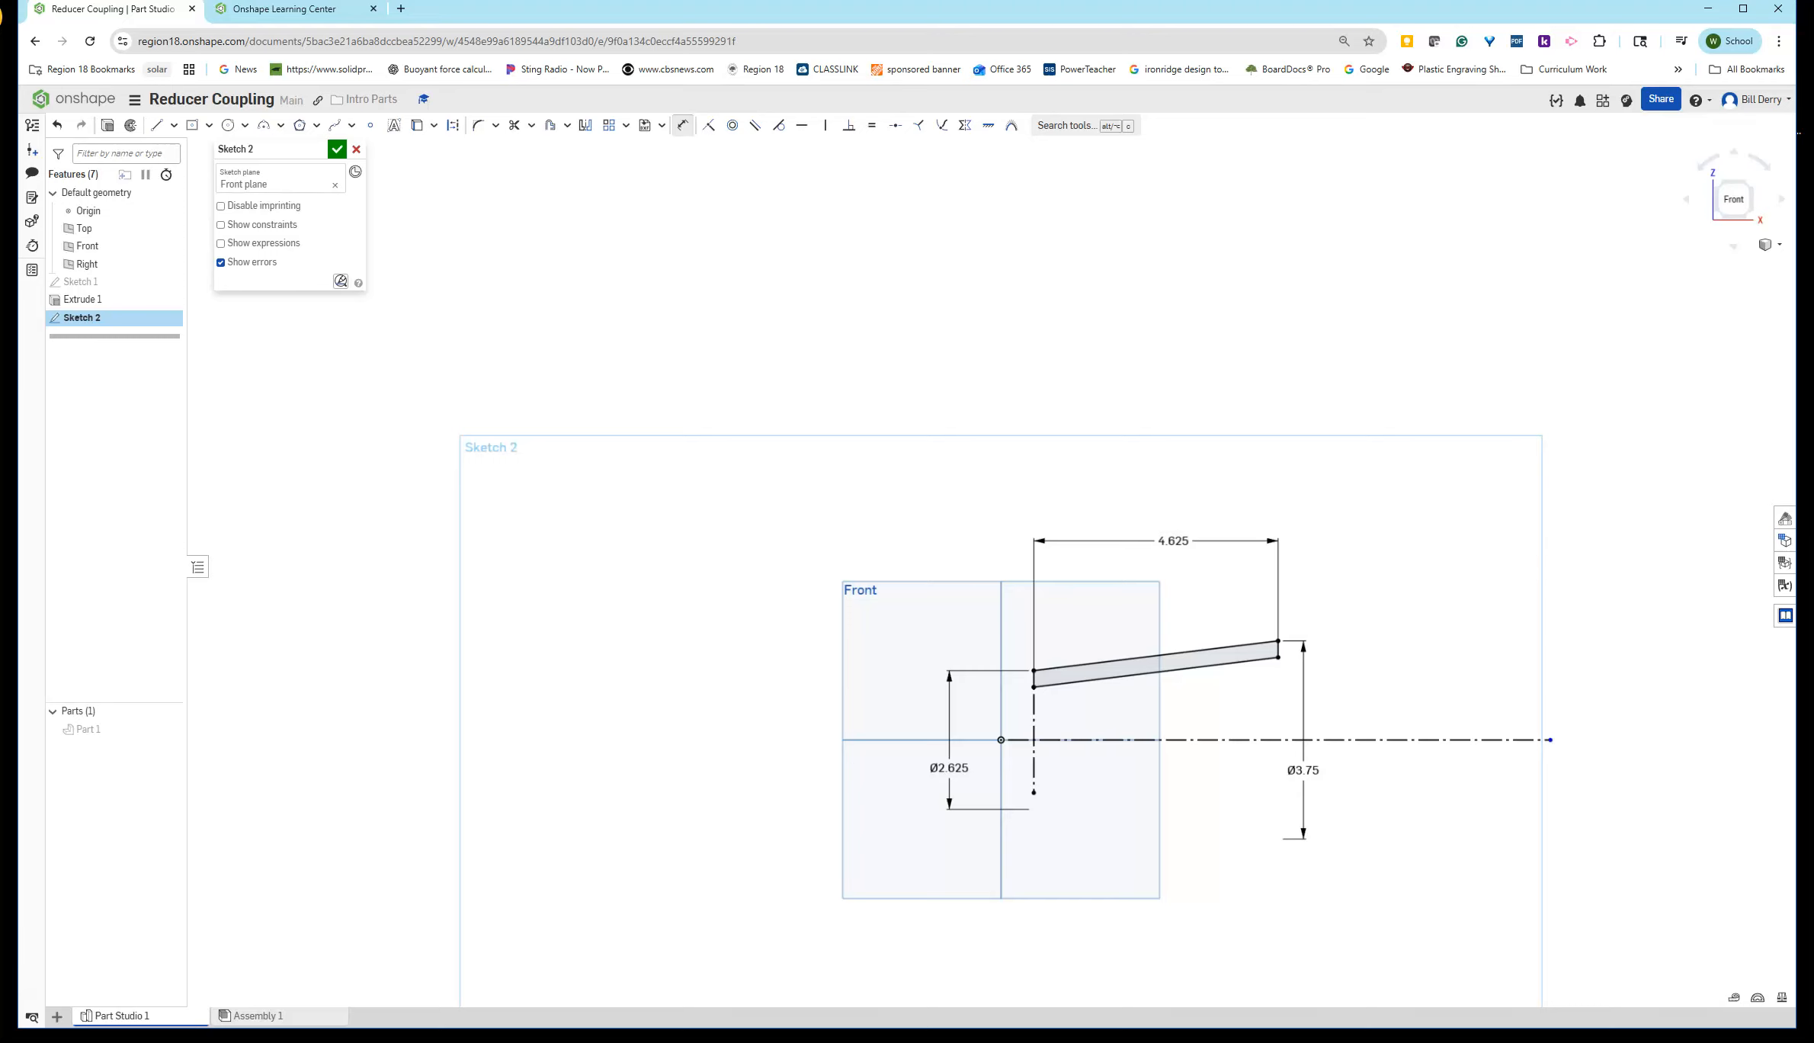
# - Advance the Reducer Coupling exercise to Step 5 in the Learning Center
pyautogui.moveTo(1811, 82); pyautogui.dragTo(720, 6)
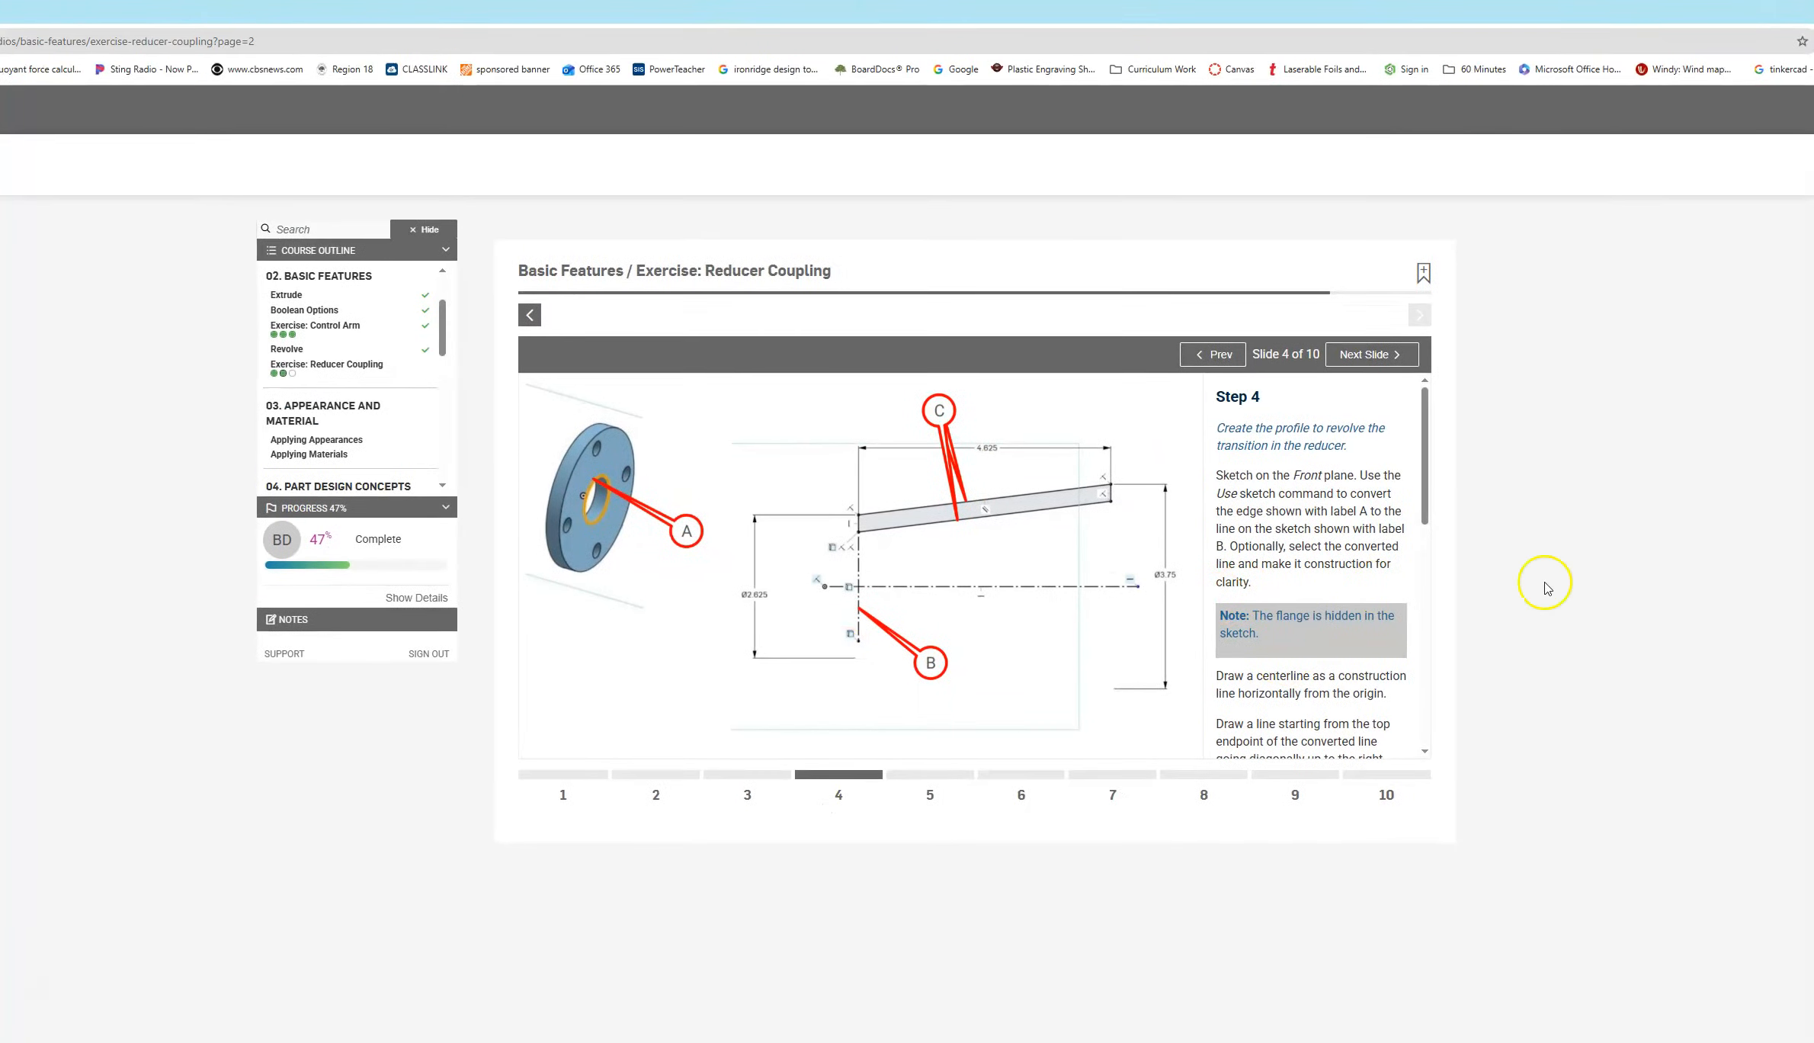
pyautogui.click(1363, 354)
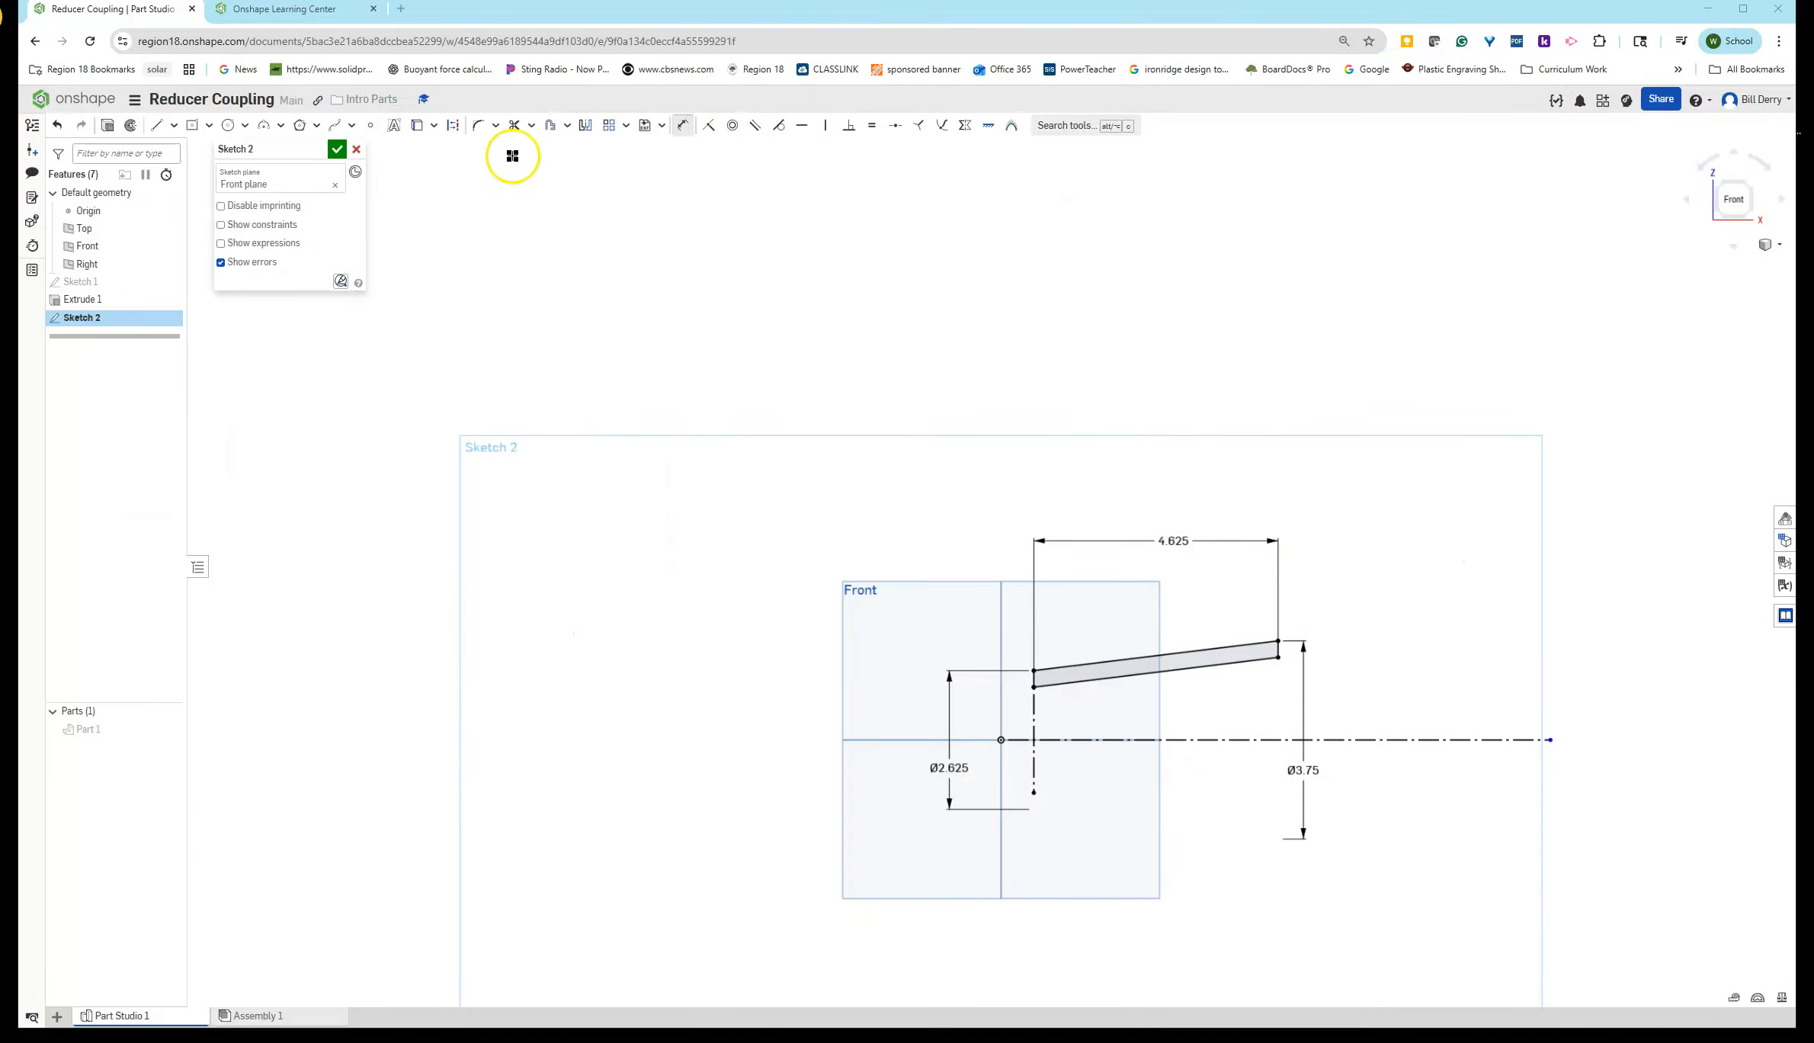
# - Accept the sketch and revolve Sketch 2 a full turn about the horizontal centerline
pyautogui.click(336, 150)
pyautogui.click(81, 318)
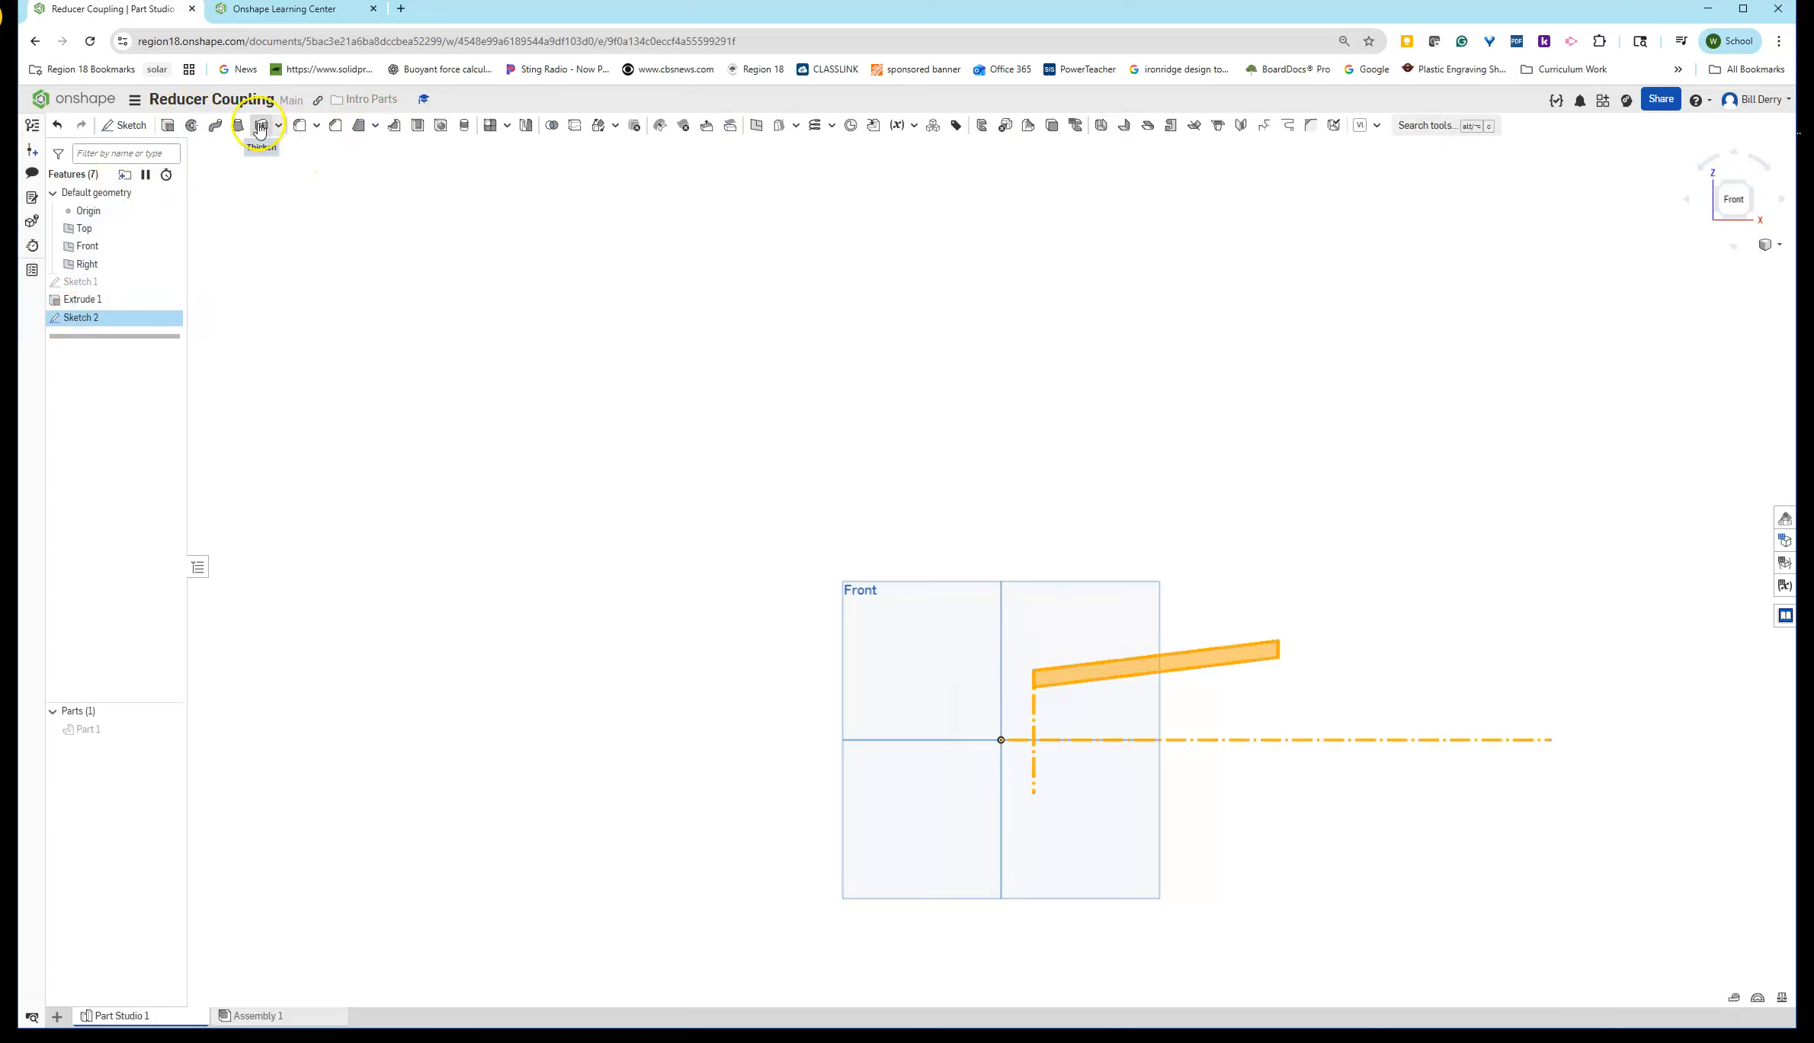
pyautogui.click(192, 127)
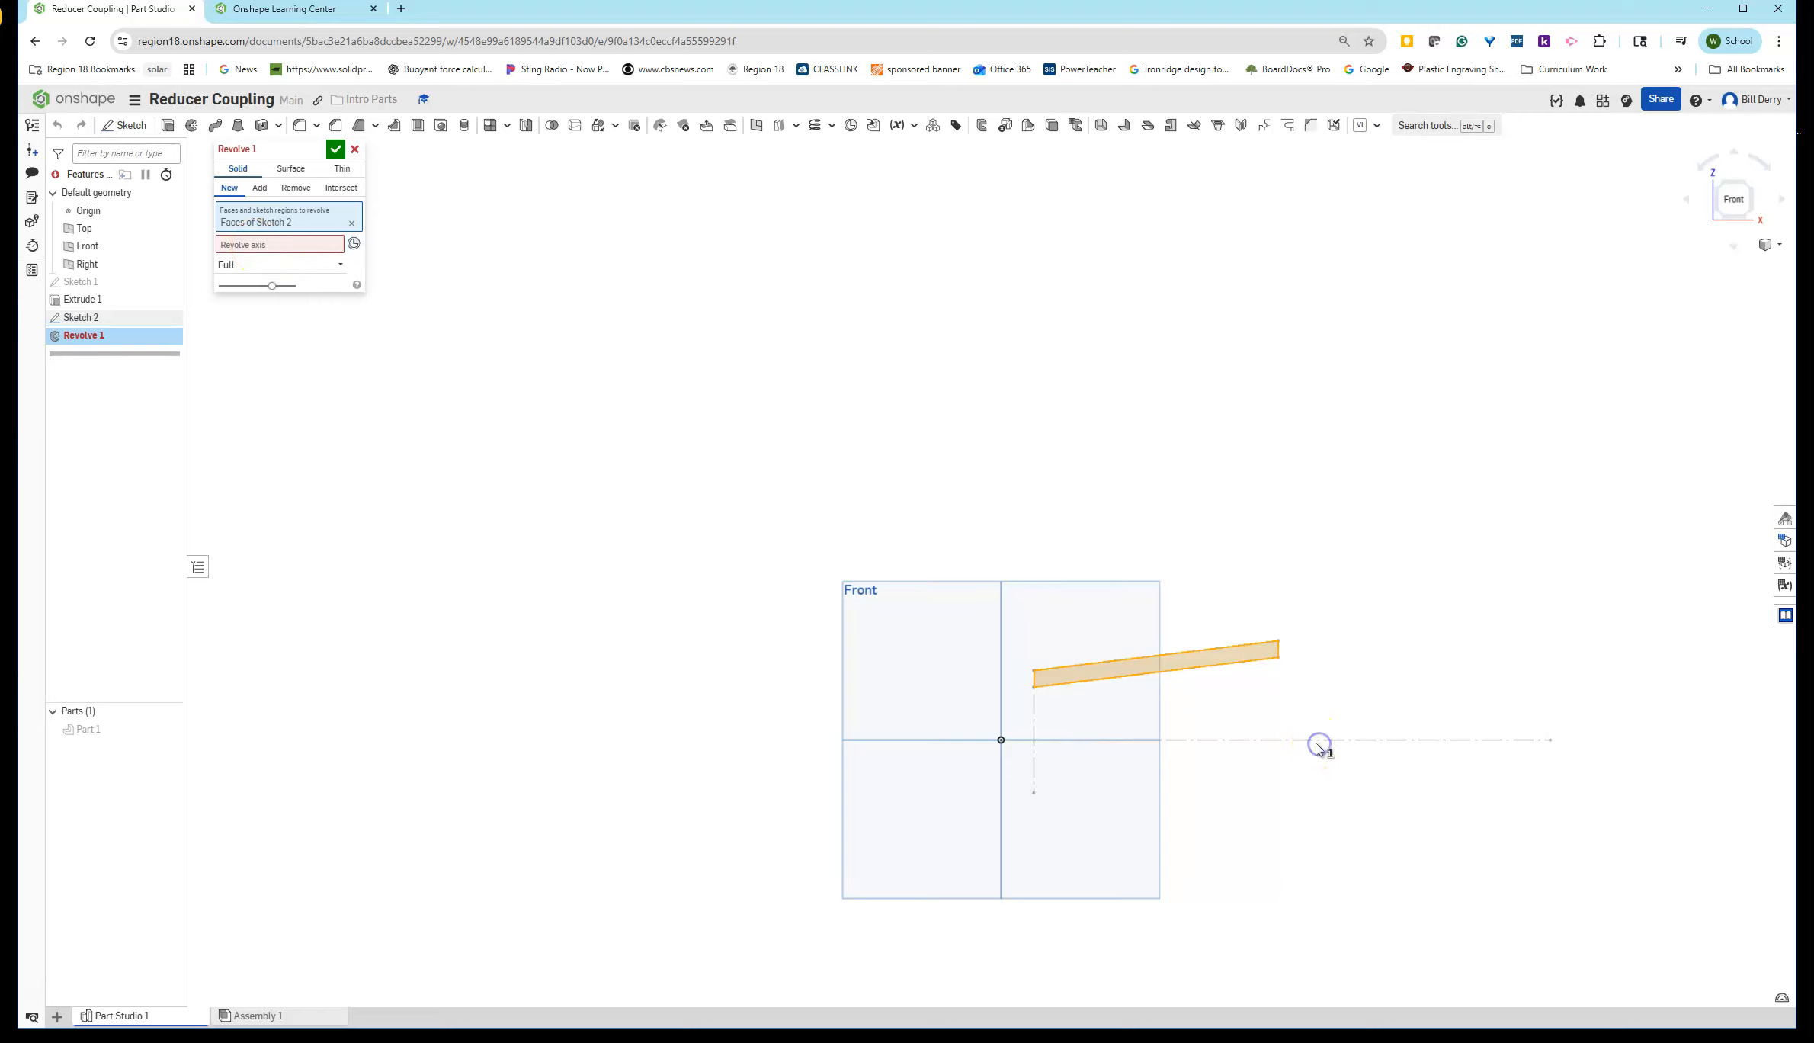
pyautogui.moveTo(1535, 782)
pyautogui.mouseDown(button='right')
pyautogui.moveTo(1494, 822)
pyautogui.moveTo(1523, 781)
pyautogui.moveTo(1498, 775)
pyautogui.mouseUp(button='right')
pyautogui.click(274, 244)
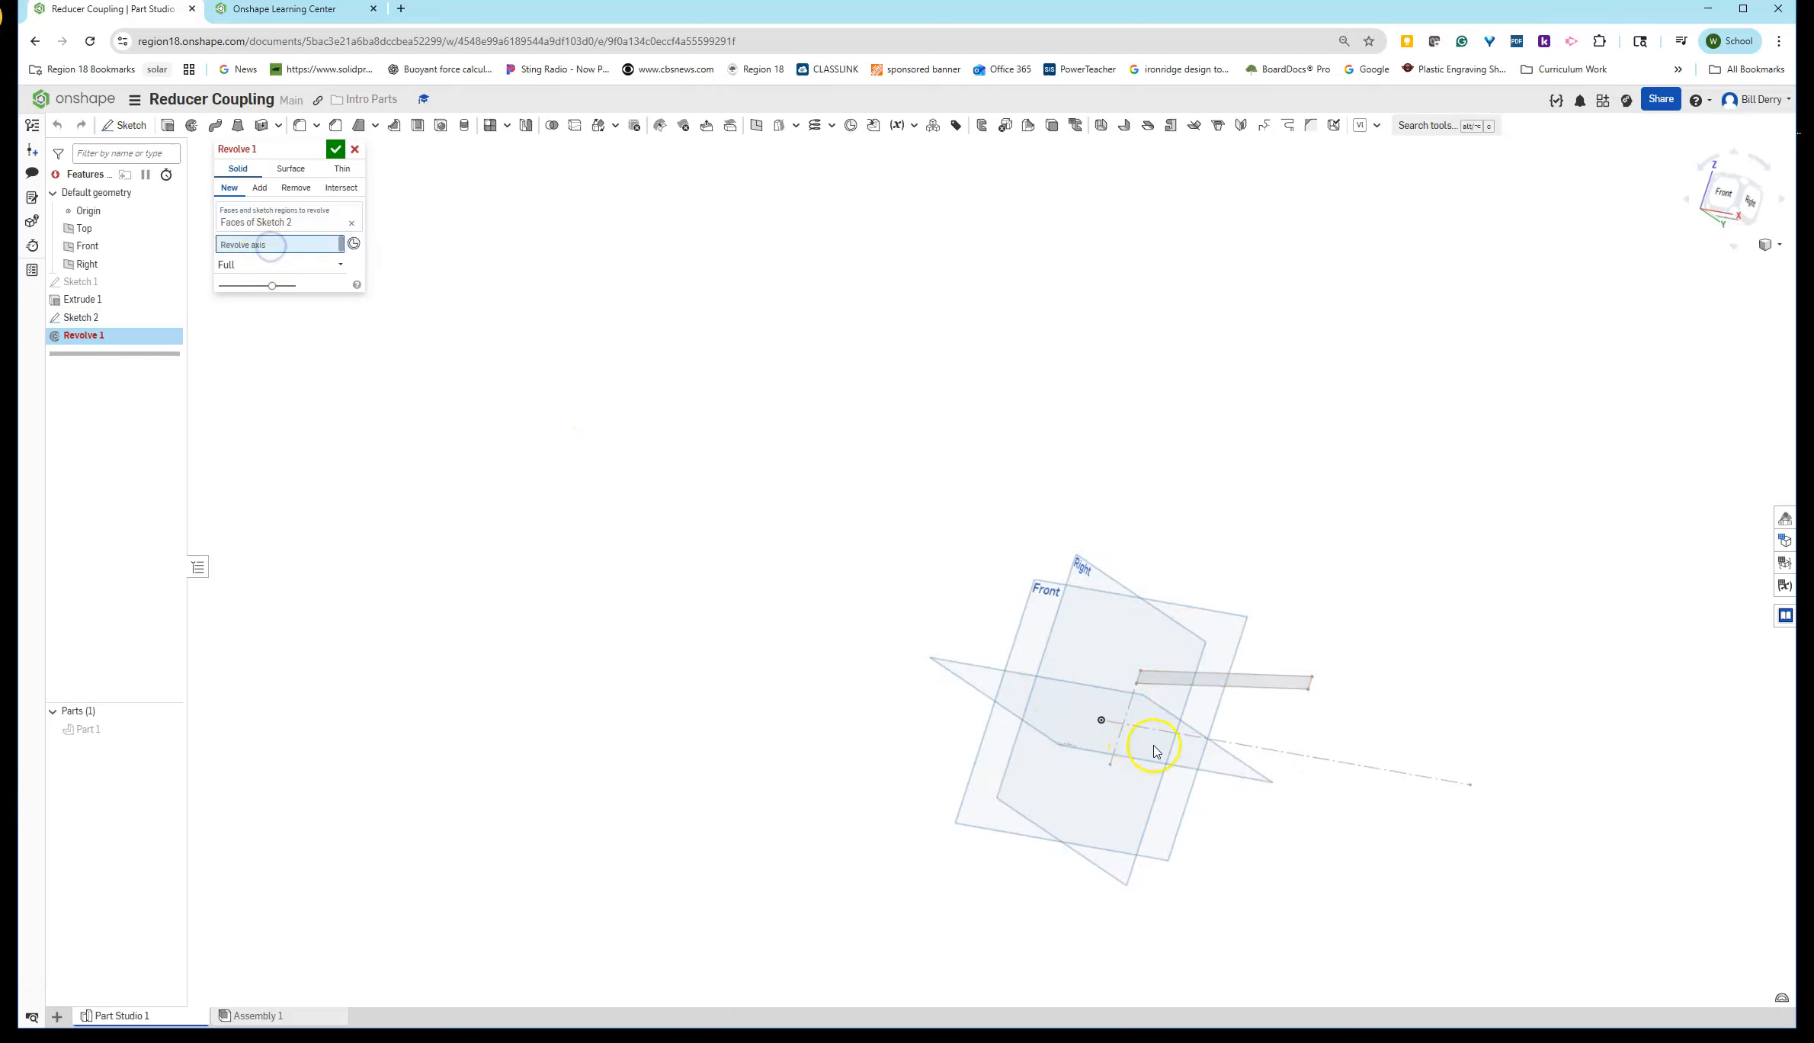
pyautogui.click(1259, 743)
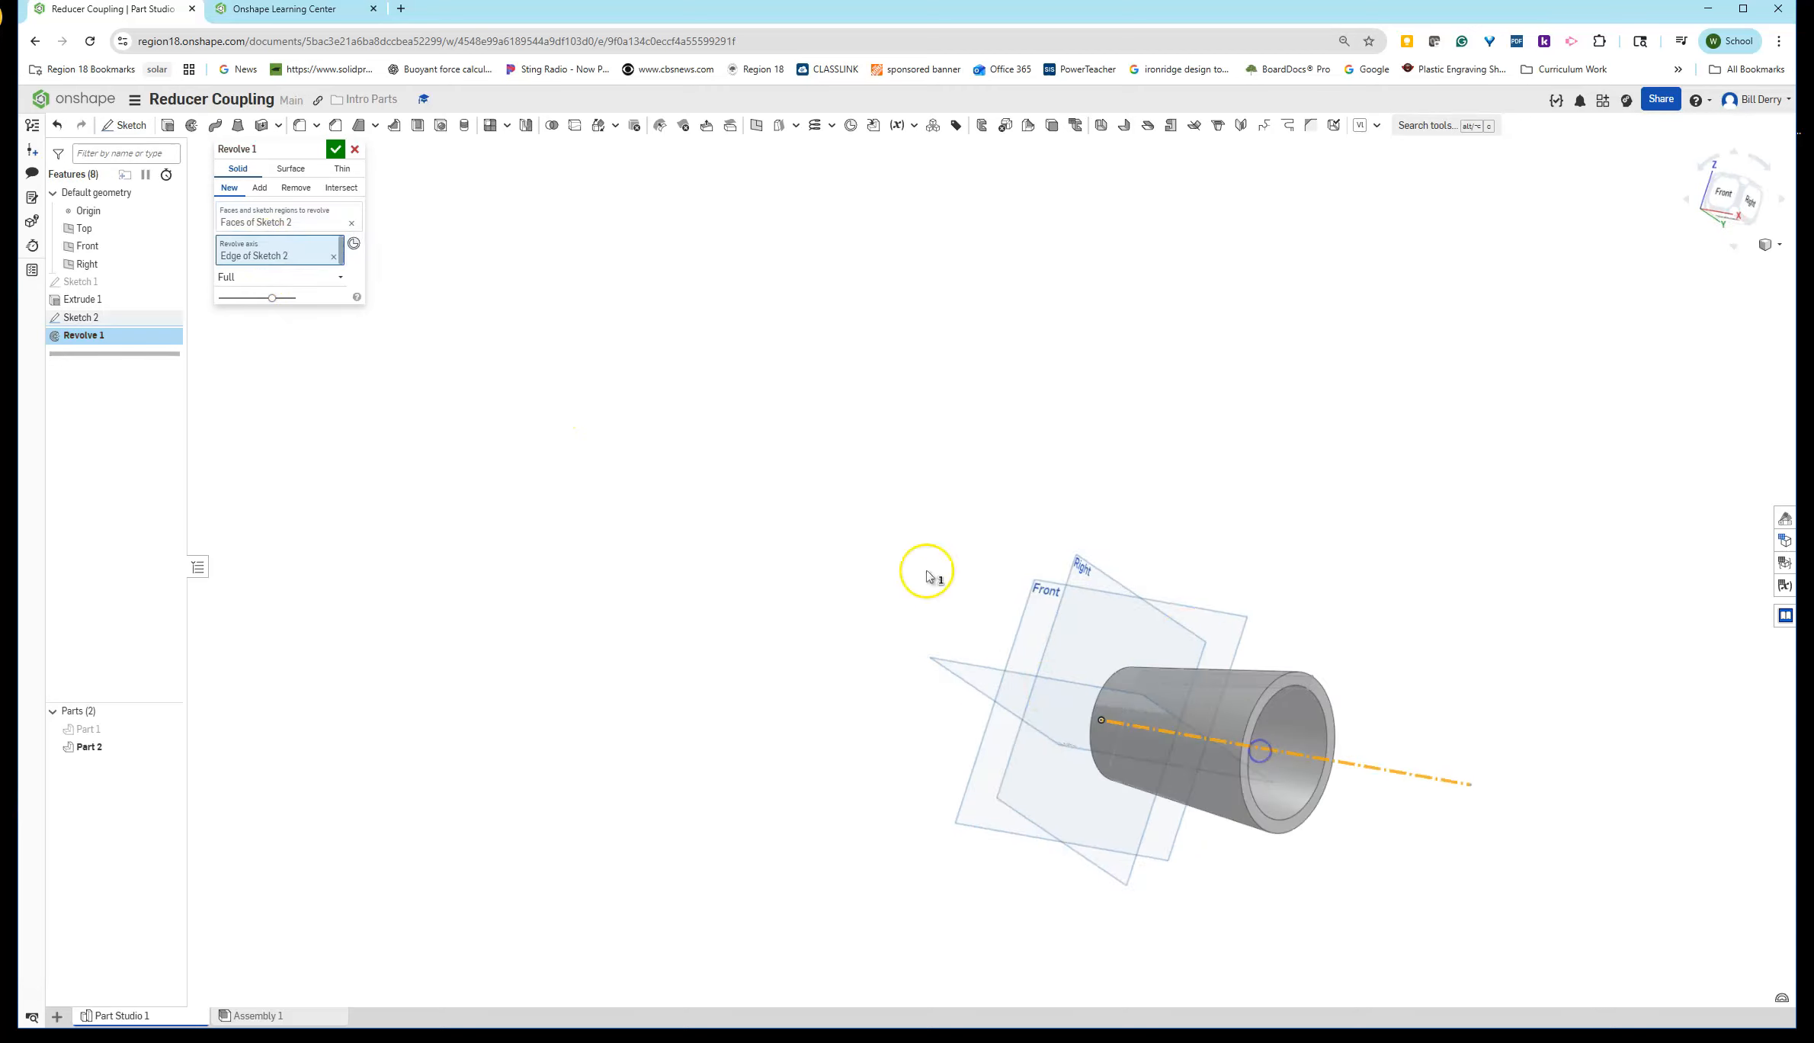
# - Unhide Part 1, switch the revolve to Add so it merges with the flange, and accept it
pyautogui.click(291, 222)
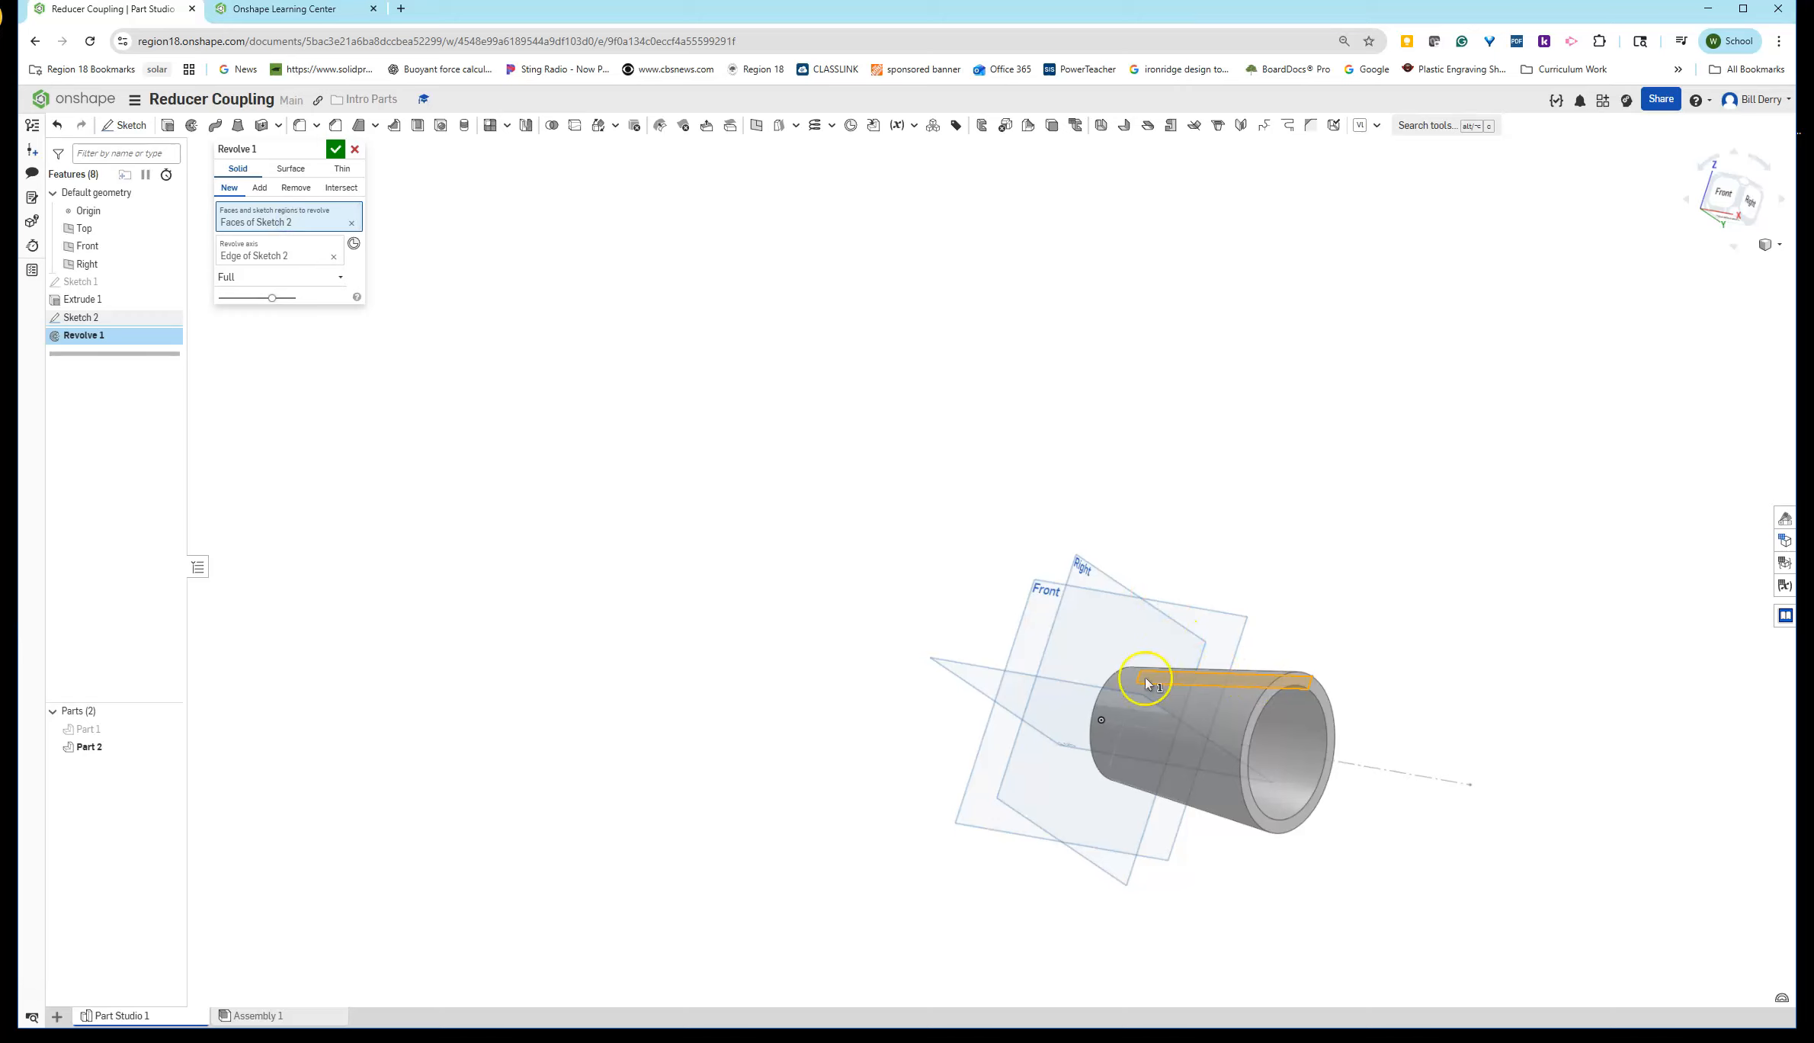
pyautogui.click(170, 728)
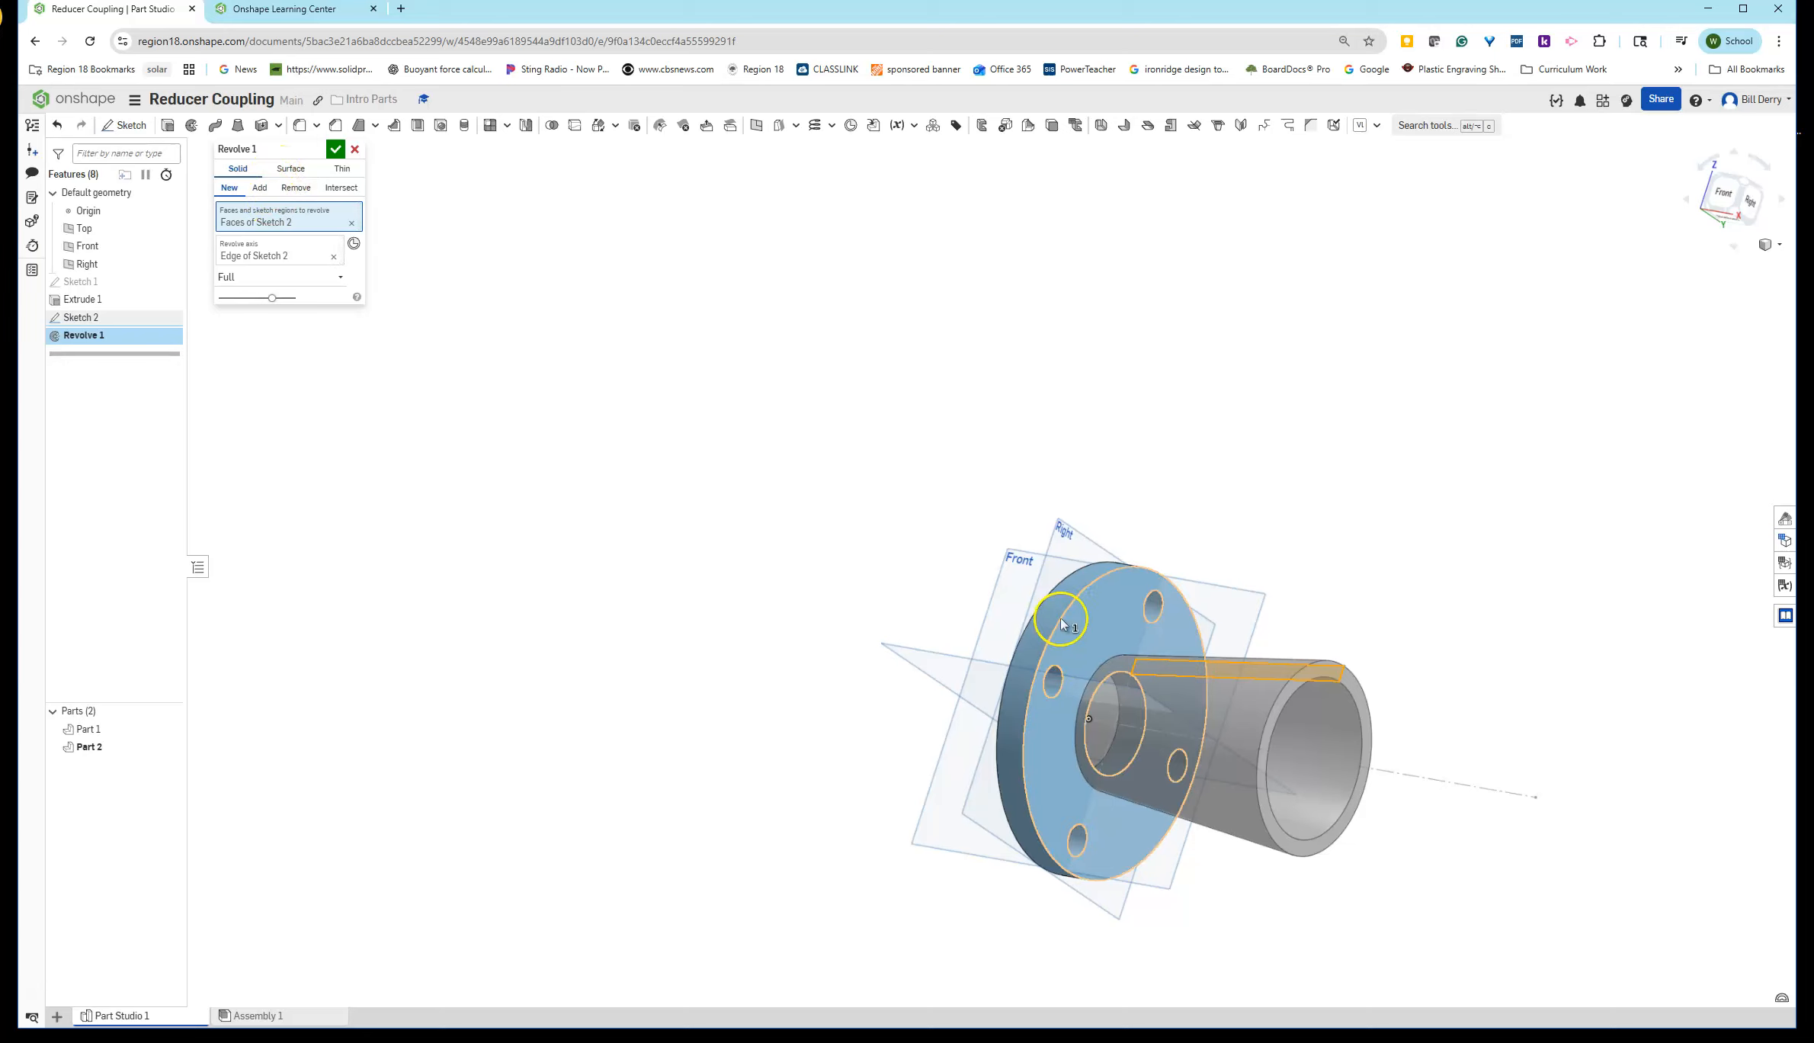
pyautogui.click(260, 187)
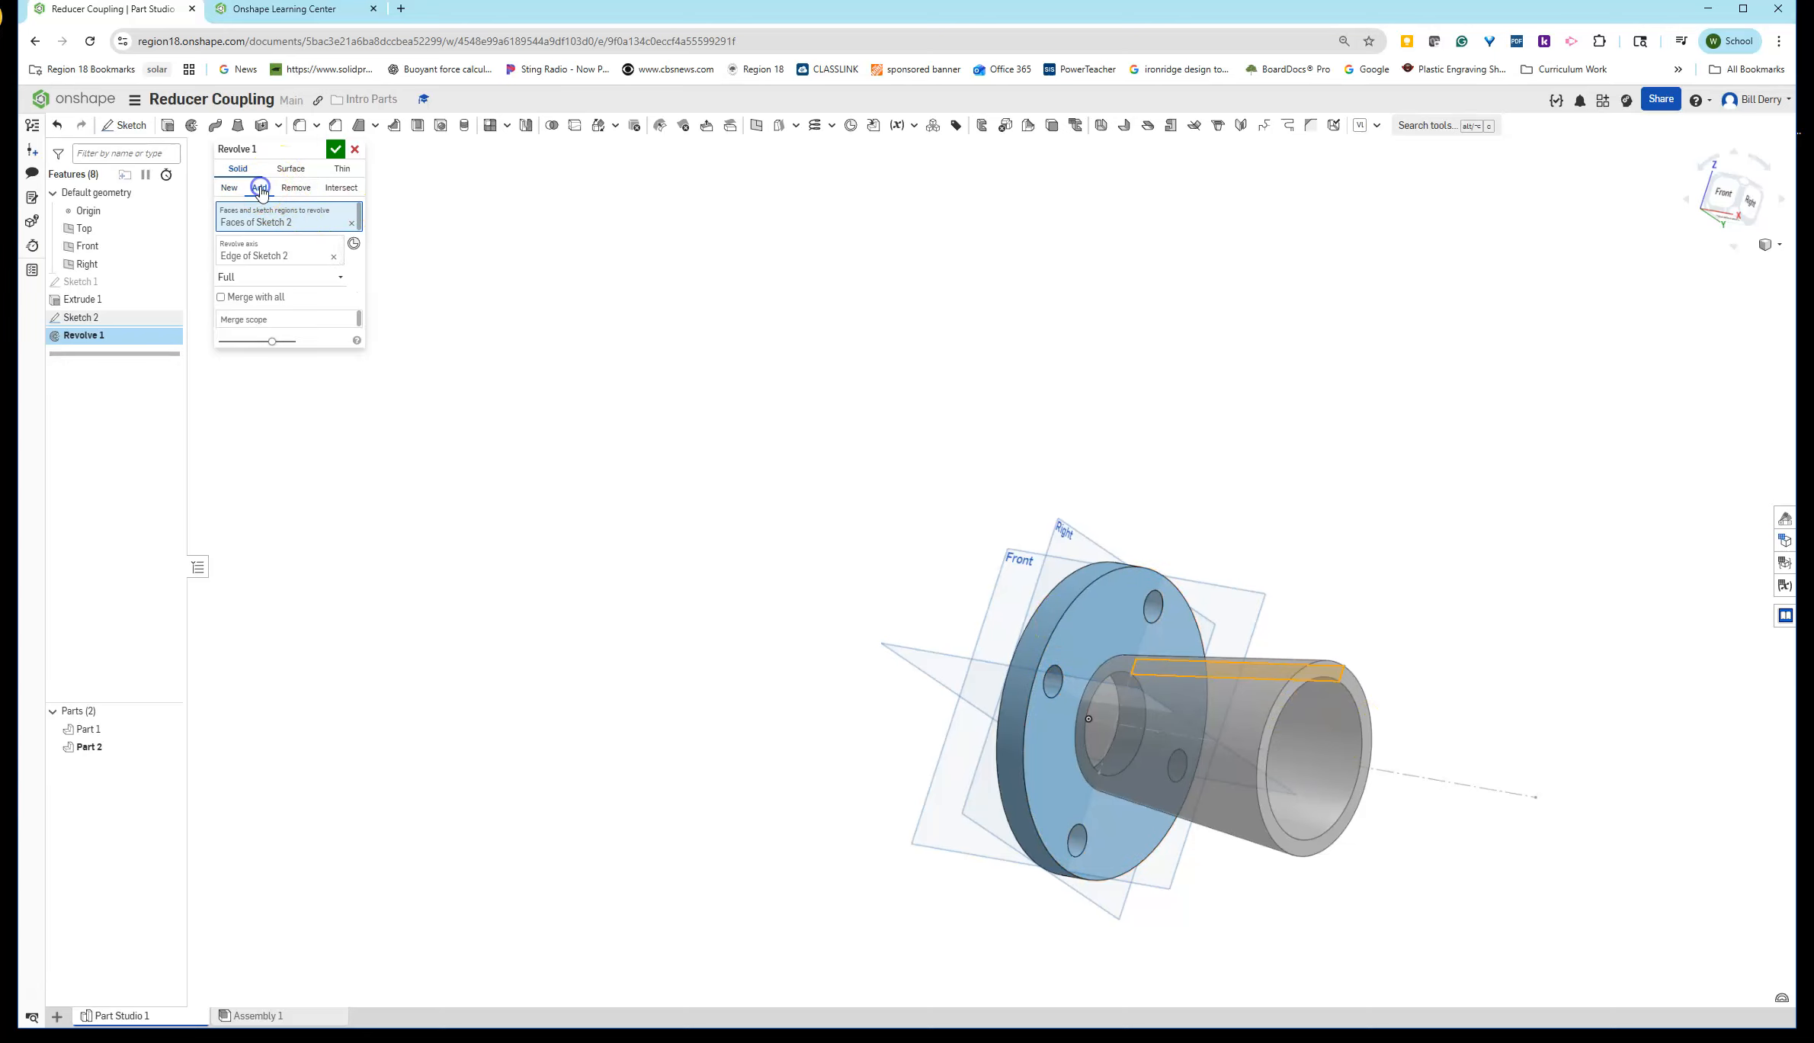
pyautogui.click(336, 148)
# - Read Step 6 of the exercise in the Learning Center
pyautogui.scroll(-3, 1240, 623)
pyautogui.scroll(3, 1316, 663)
pyautogui.moveTo(1235, 667); pyautogui.dragTo(1255, 691, button='right')
pyautogui.moveTo(1813, 122); pyautogui.dragTo(323, 36)
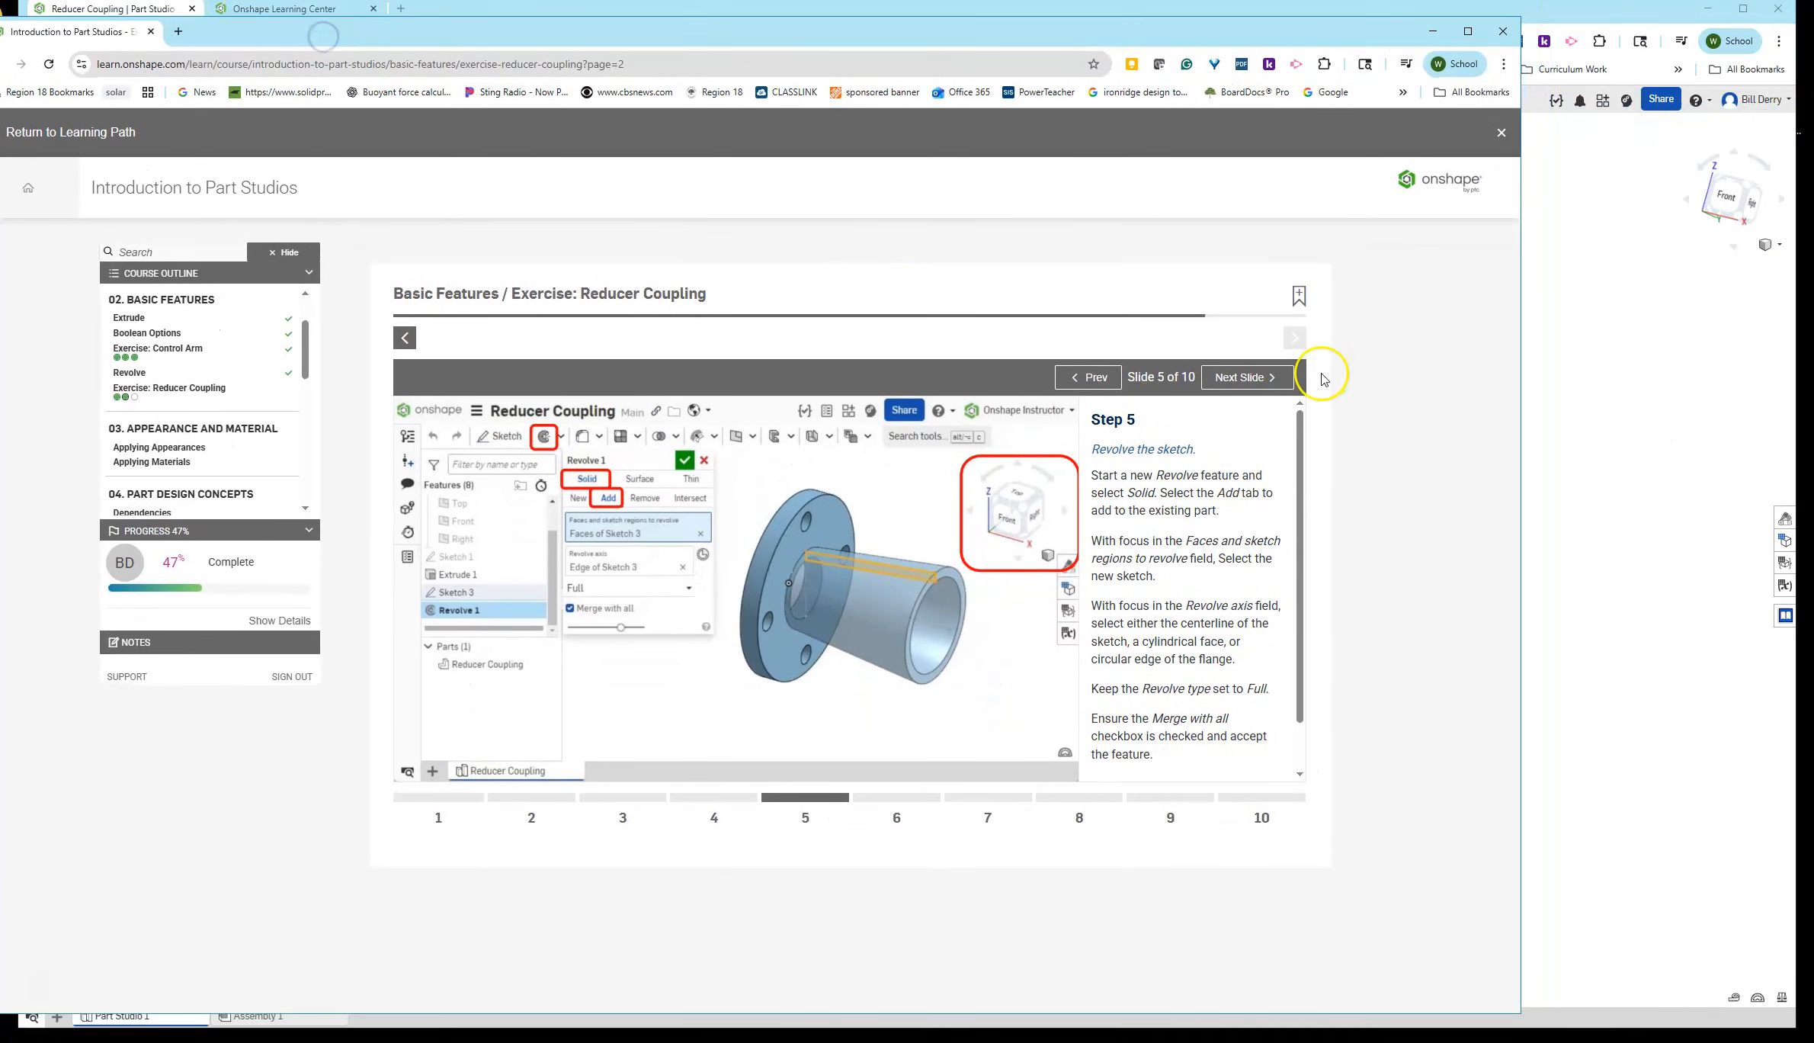
pyautogui.click(1246, 377)
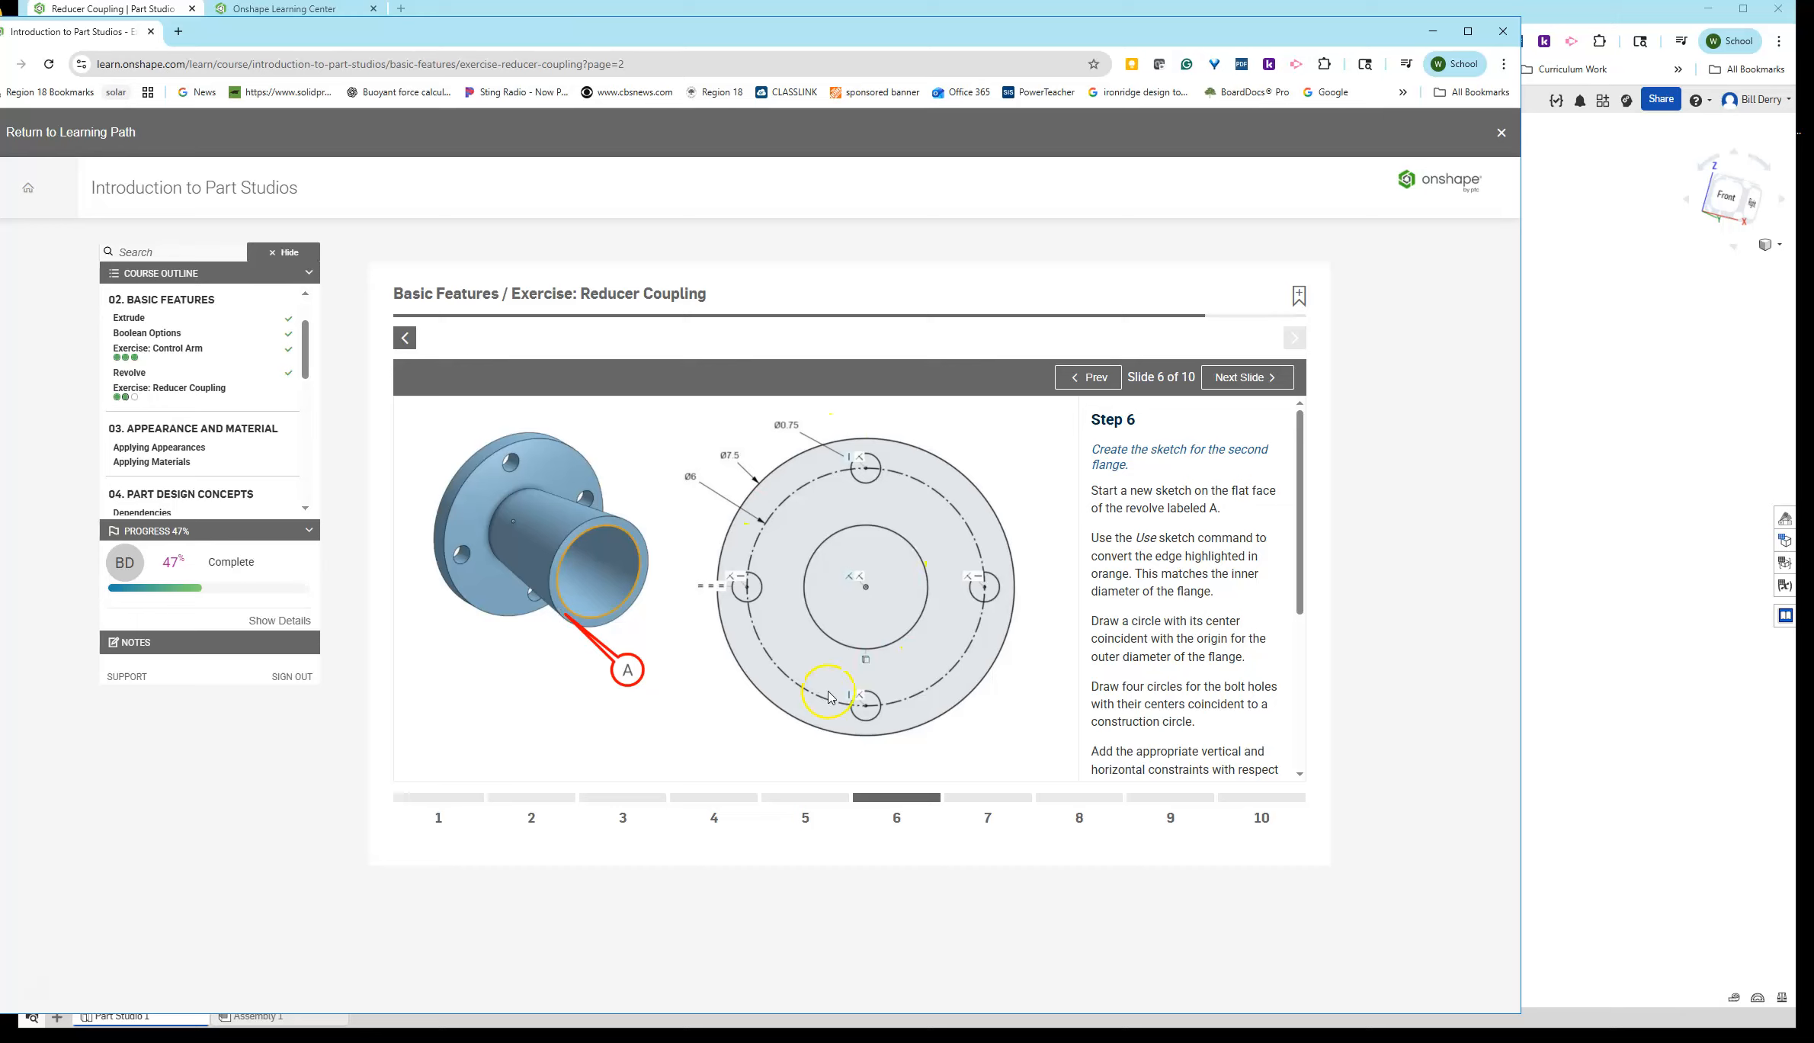
pyautogui.scroll(-3, 1299, 610)
pyautogui.scroll(3, 1303, 614)
pyautogui.click(1314, 608)
pyautogui.moveTo(670, 31); pyautogui.dragTo(1813, 198)
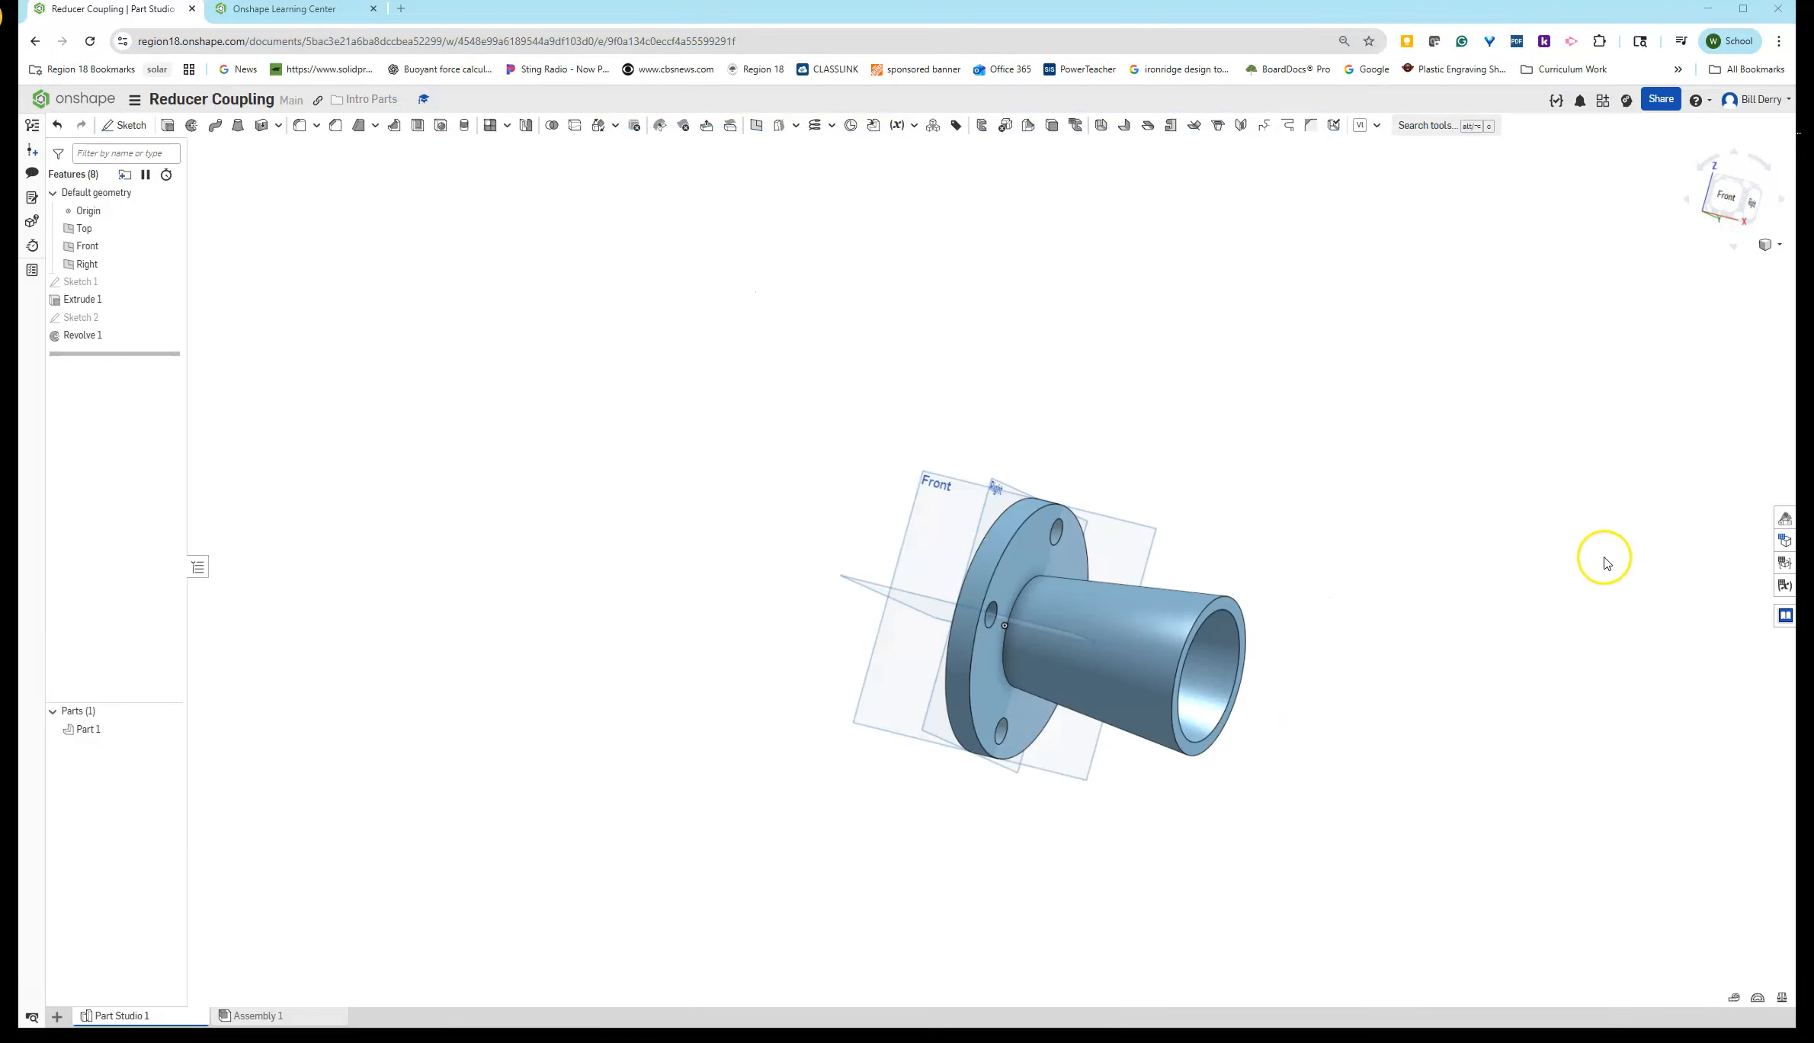
# - Start a new sketch on the flat end face of the revolved reducer
pyautogui.click(125, 125)
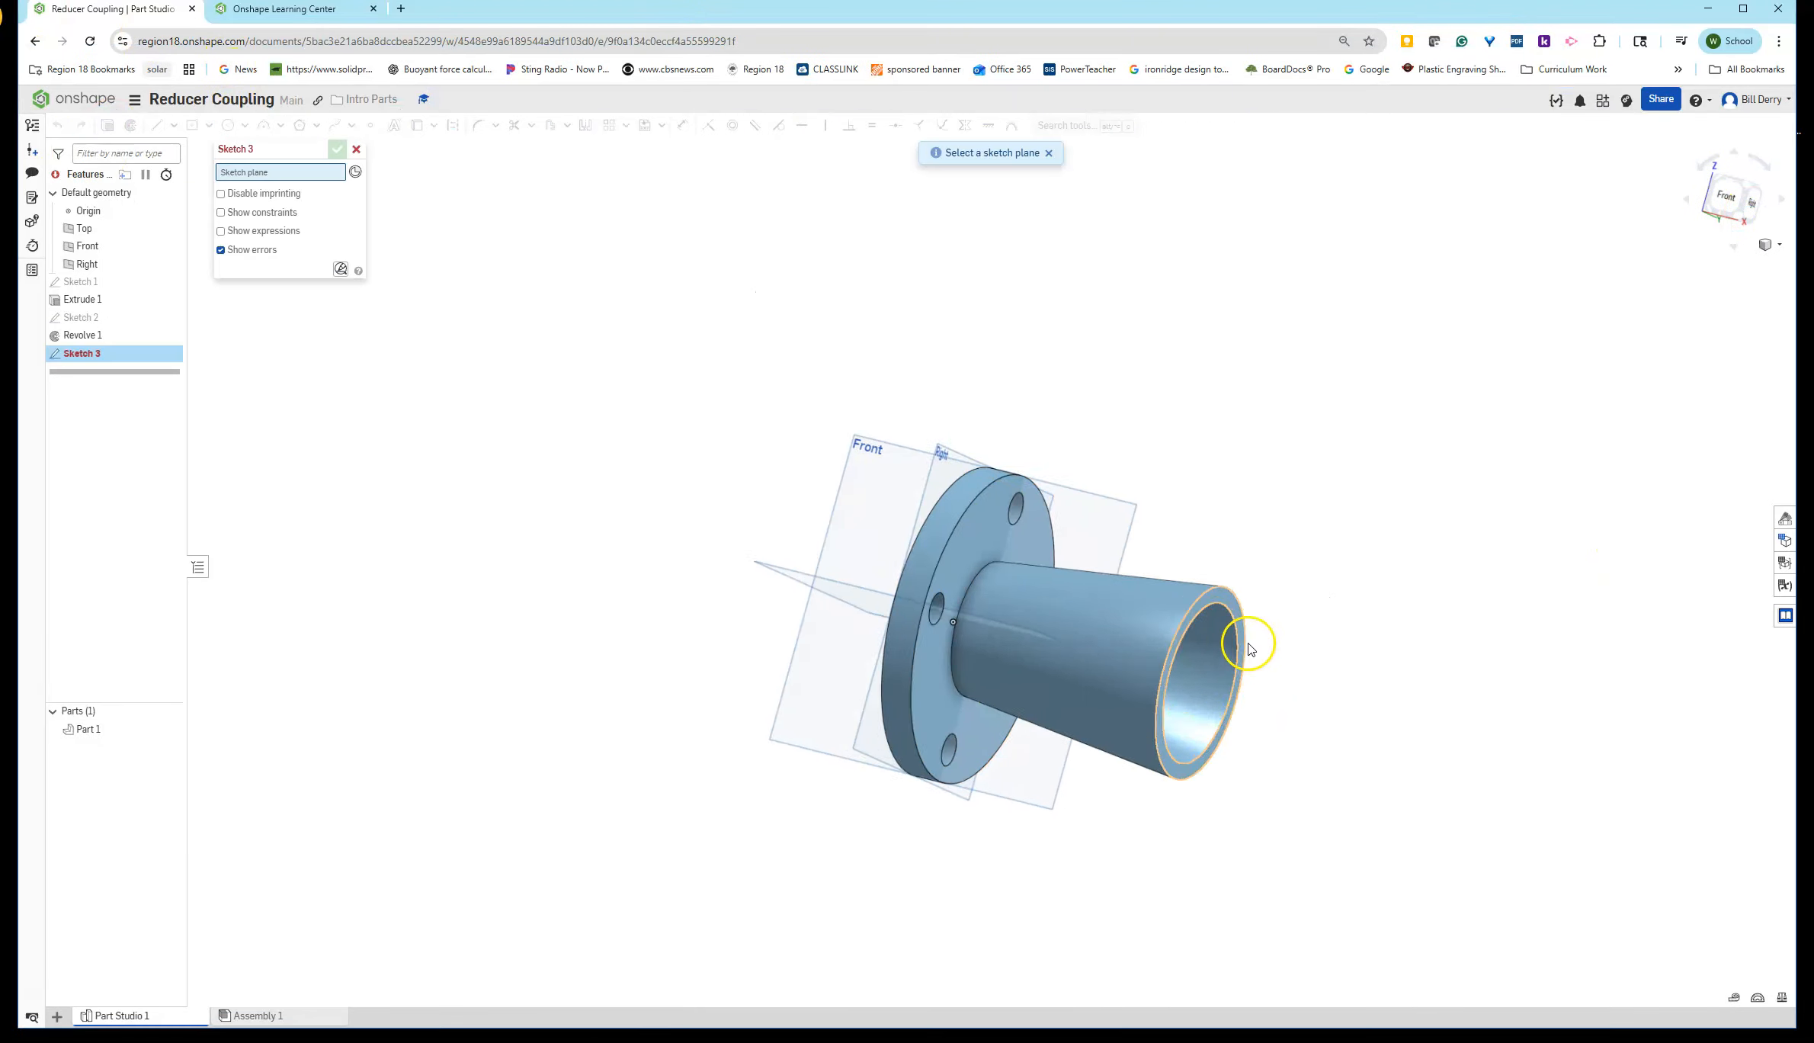
pyautogui.scroll(5, 1220, 602)
pyautogui.click(1179, 567)
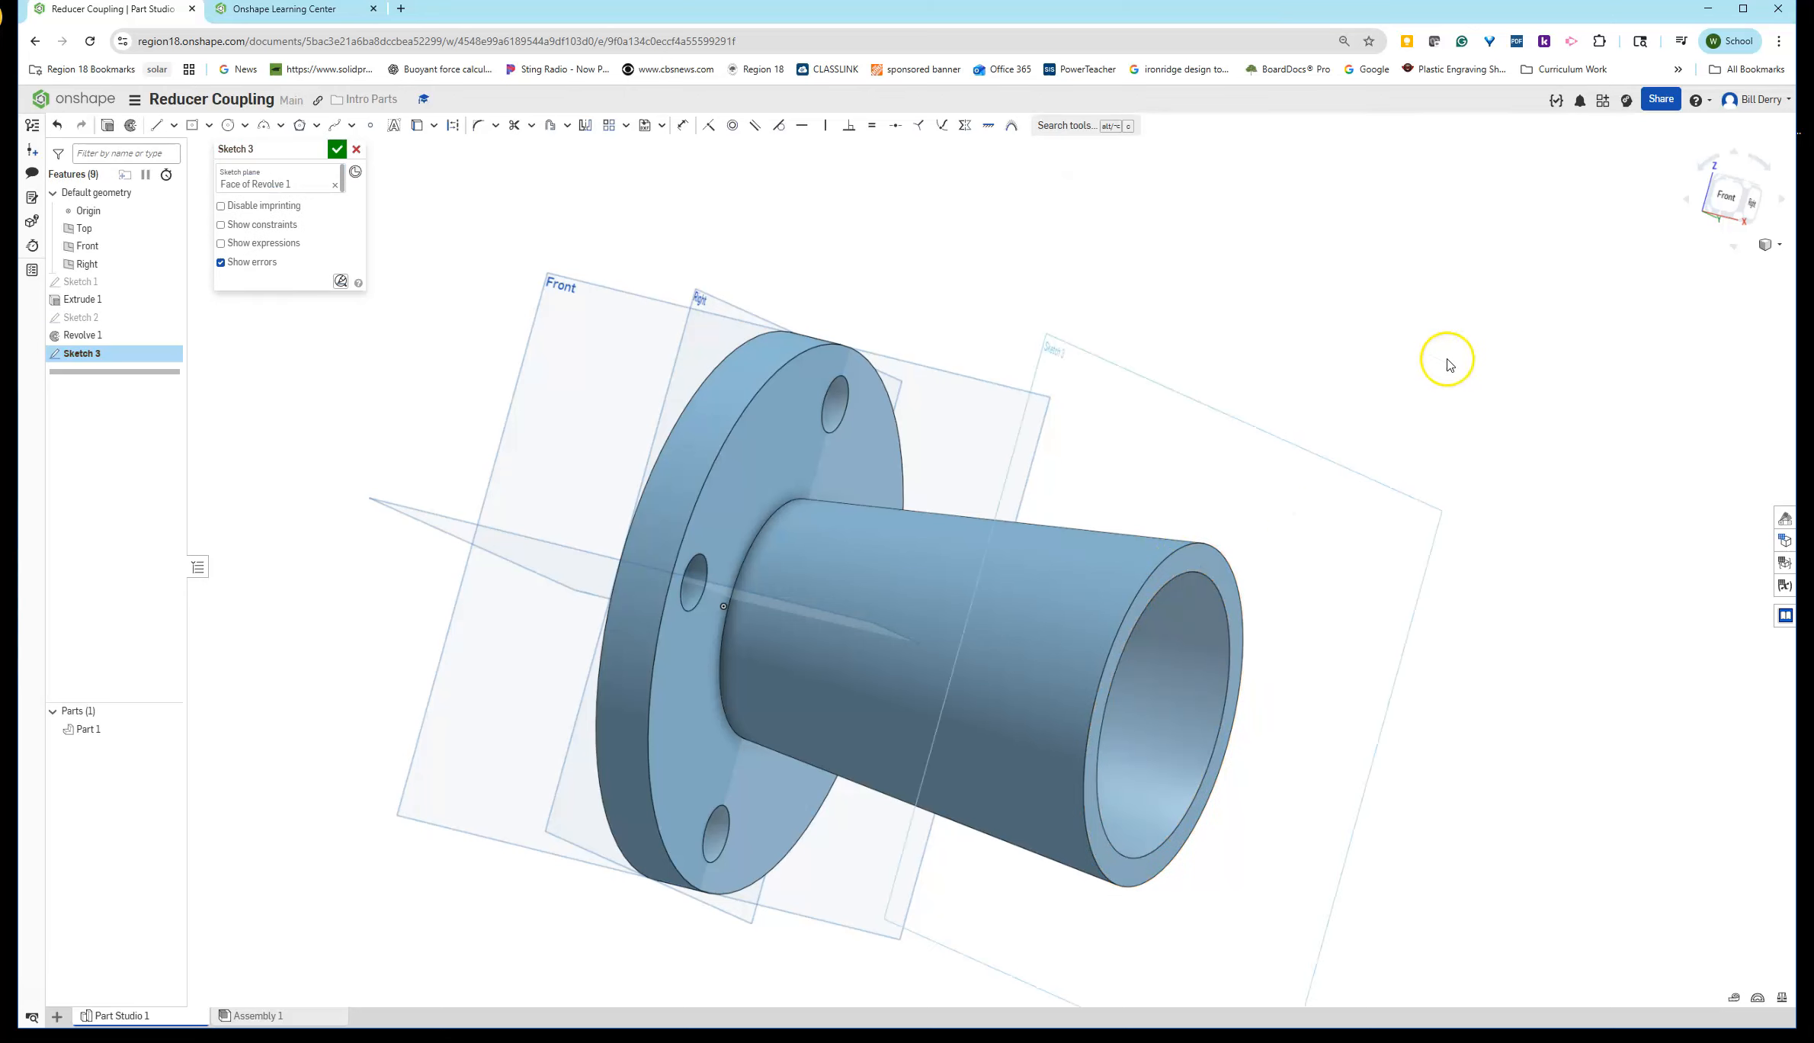
# - Draw a circle centered on the origin for the second flange's outer edge, 7.5 in in diameter
pyautogui.rightClick(365, 365)
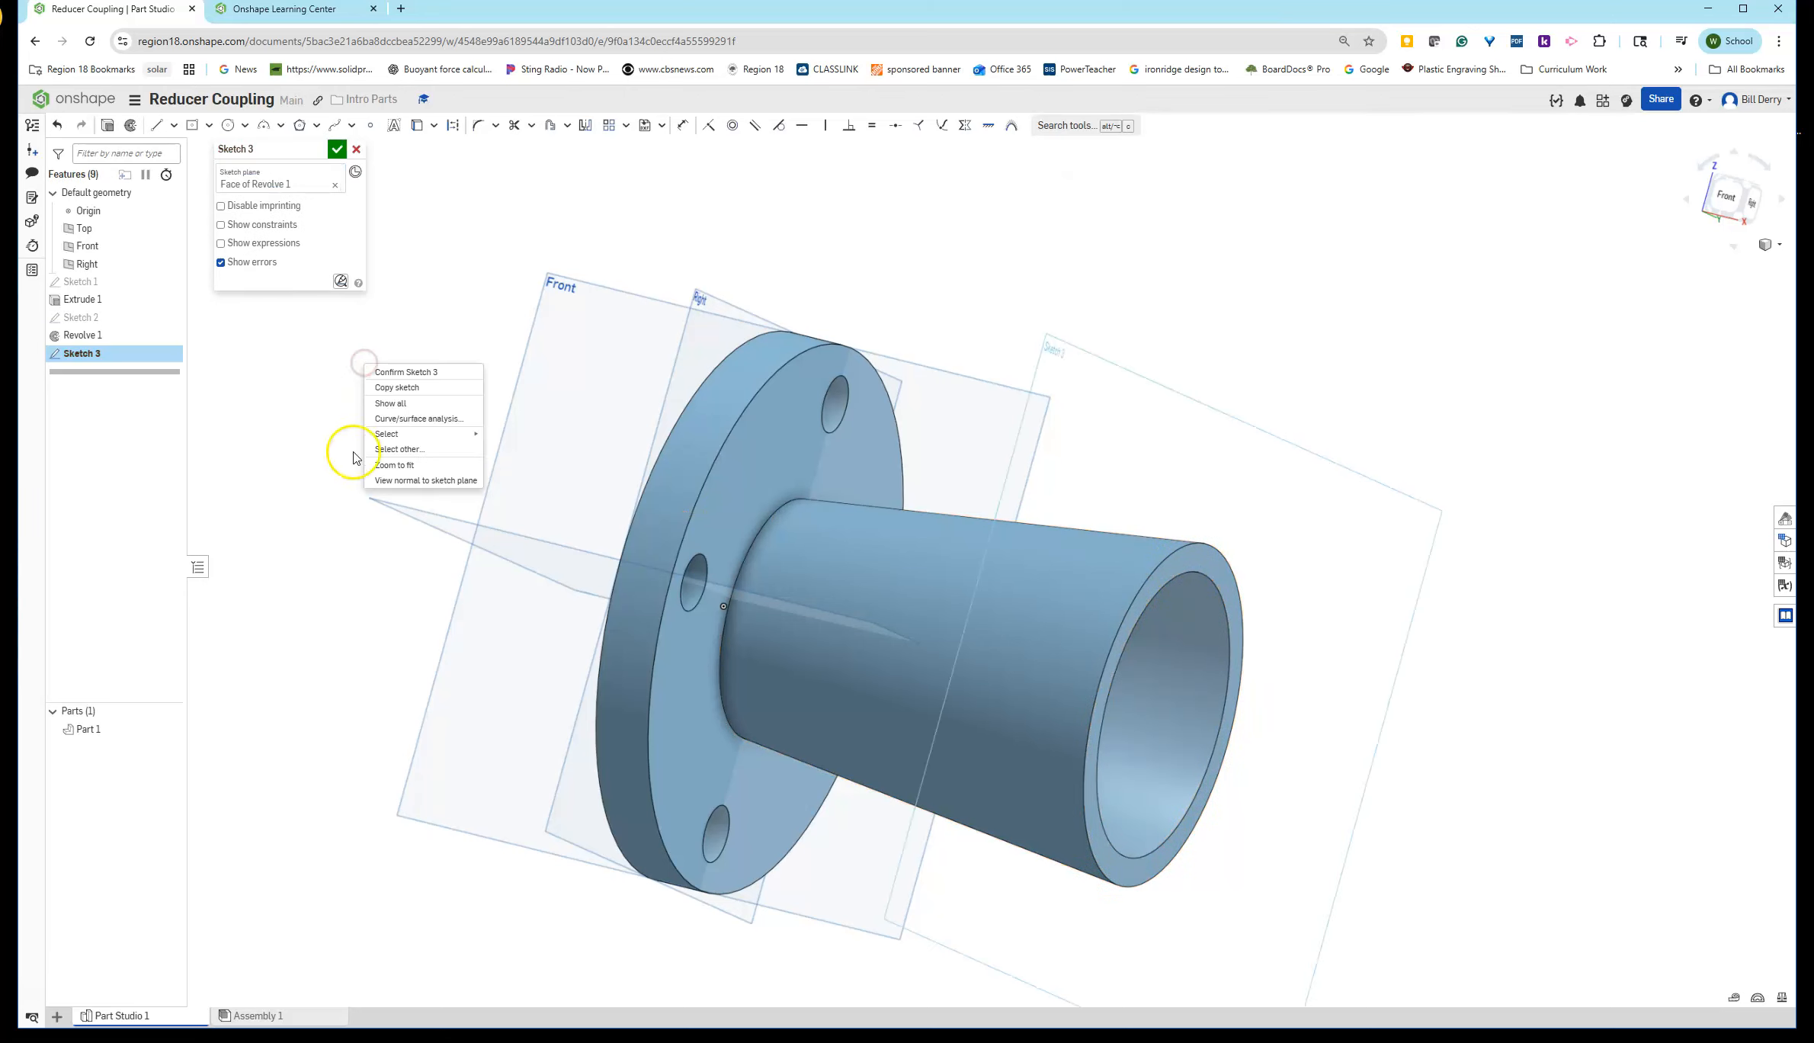
pyautogui.click(438, 482)
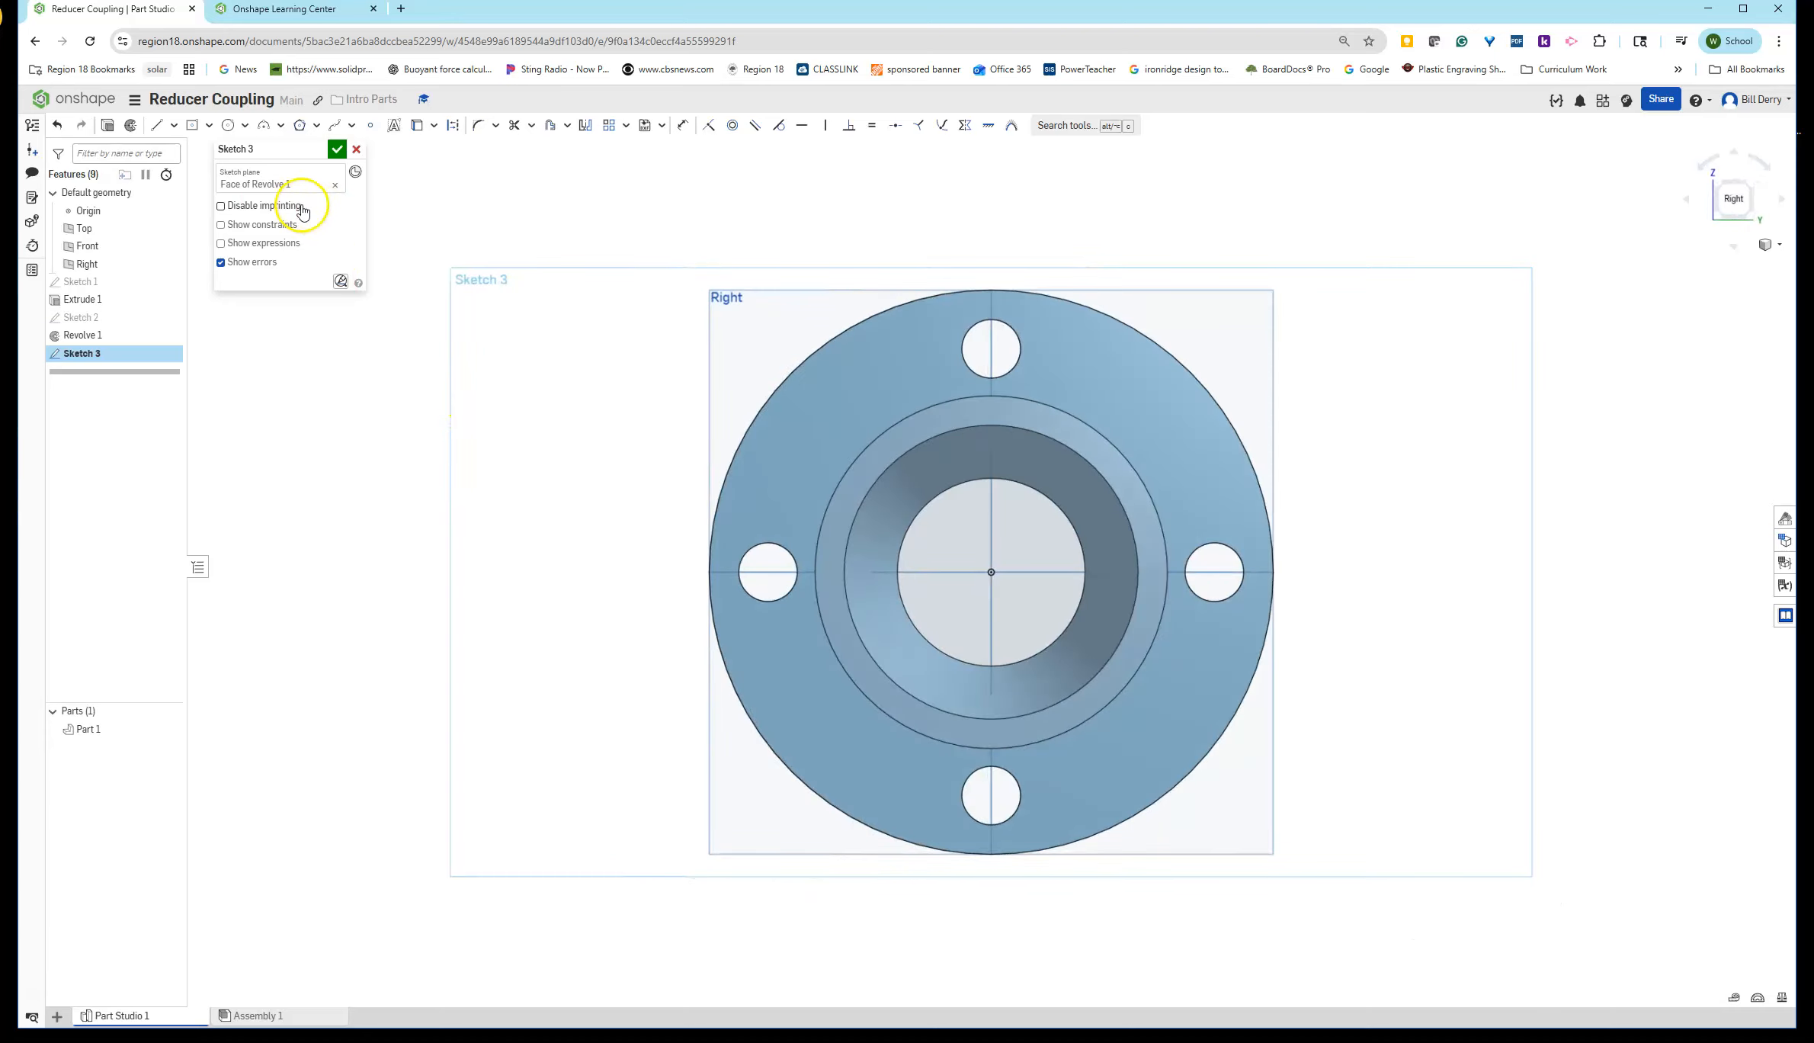
pyautogui.click(228, 125)
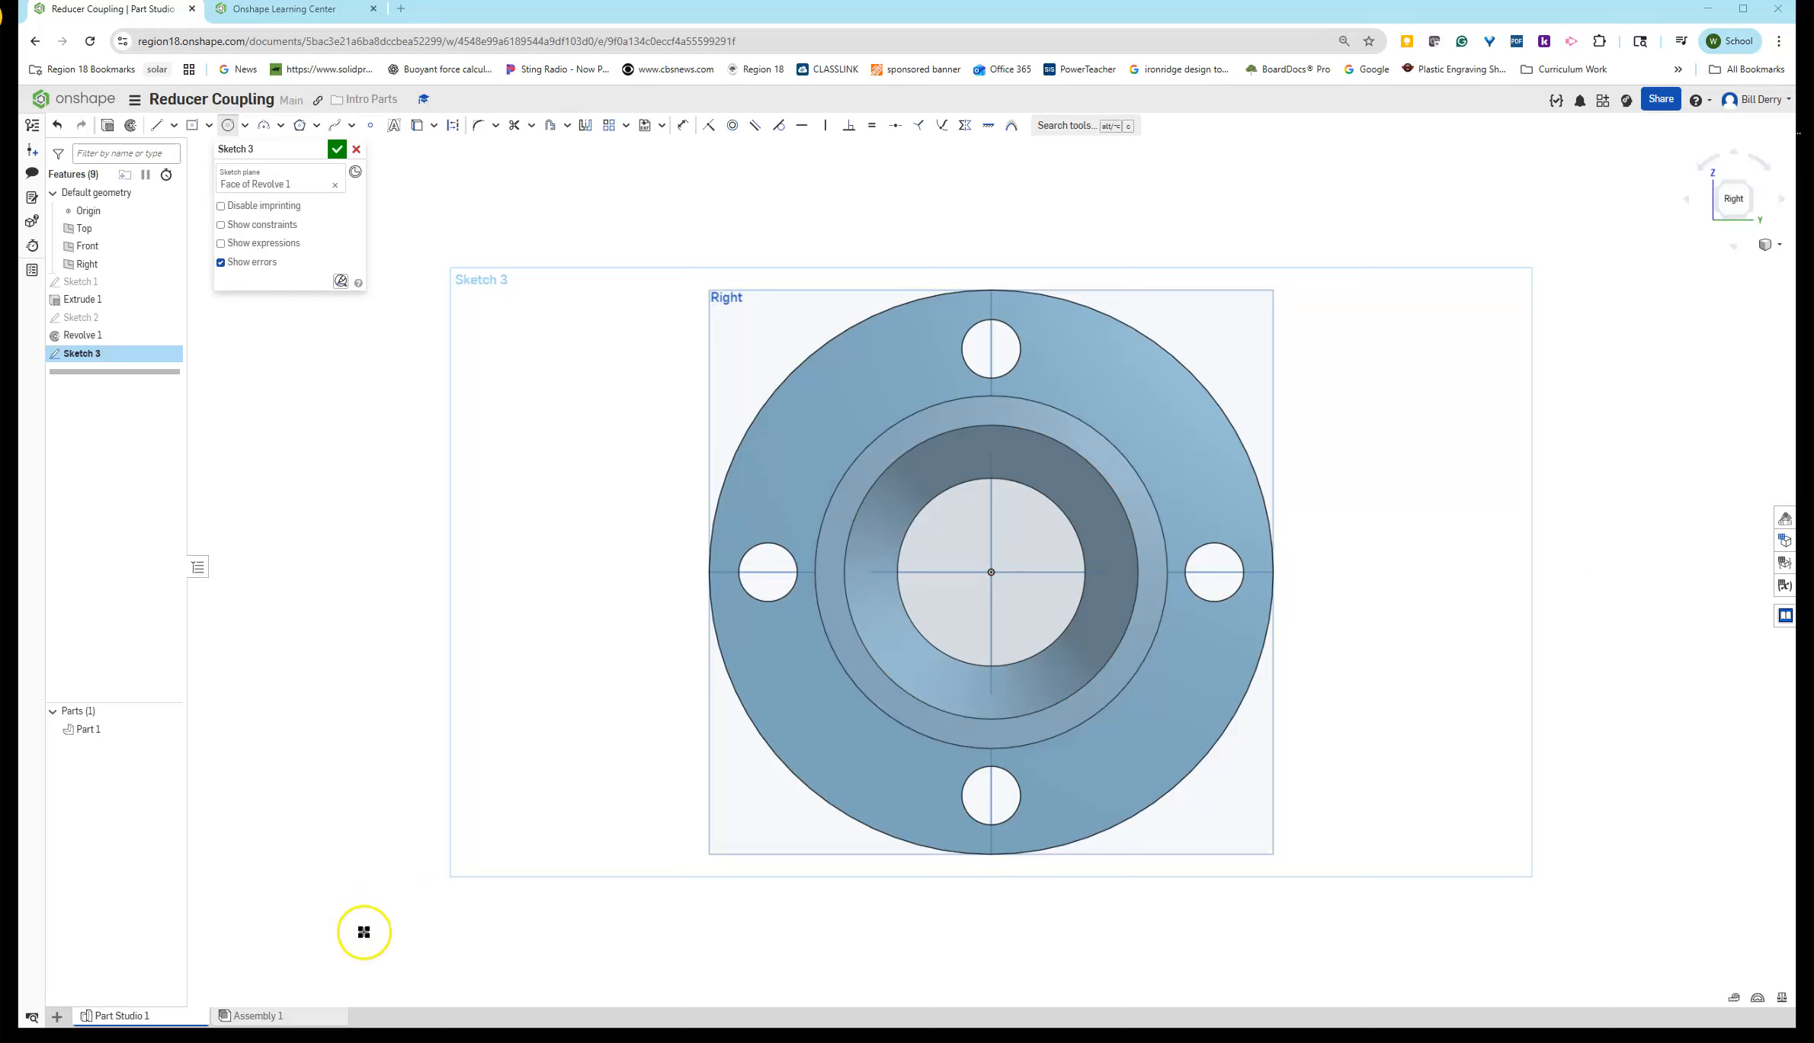
pyautogui.moveTo(1000, 575); pyautogui.dragTo(1256, 438)
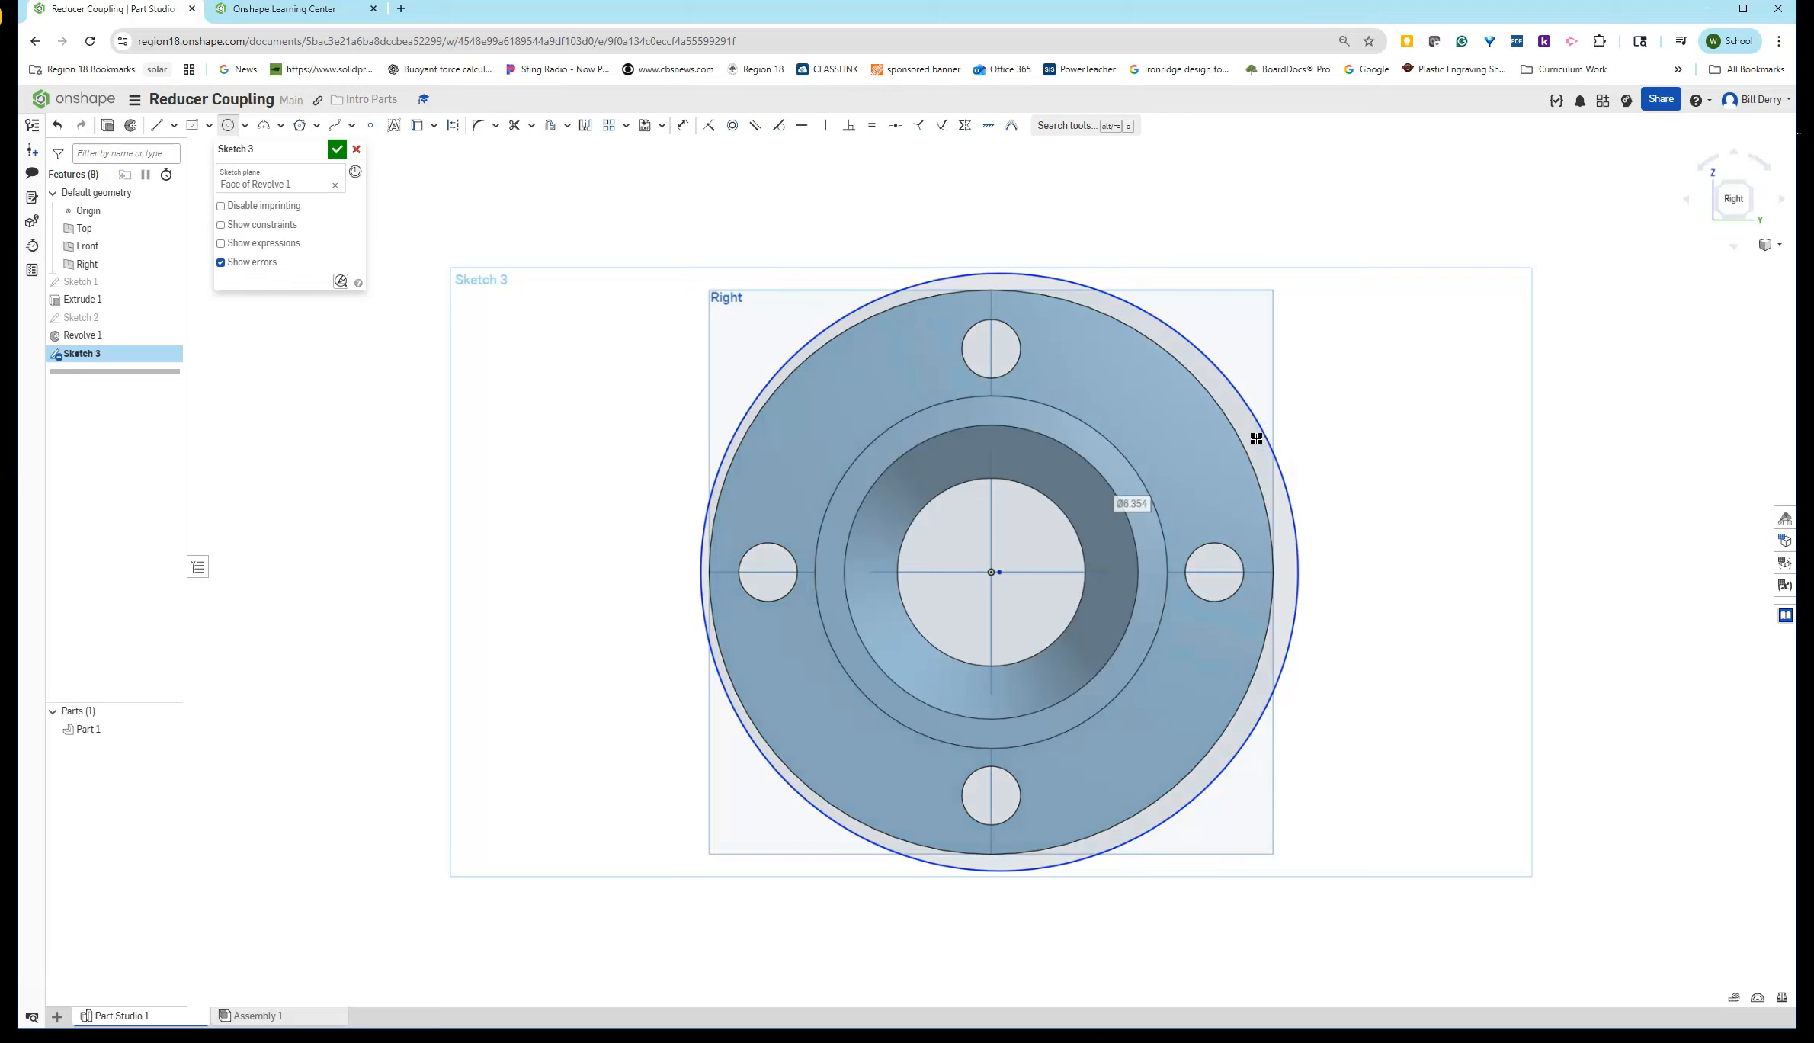
pyautogui.write('7.5')
pyautogui.press('Return')
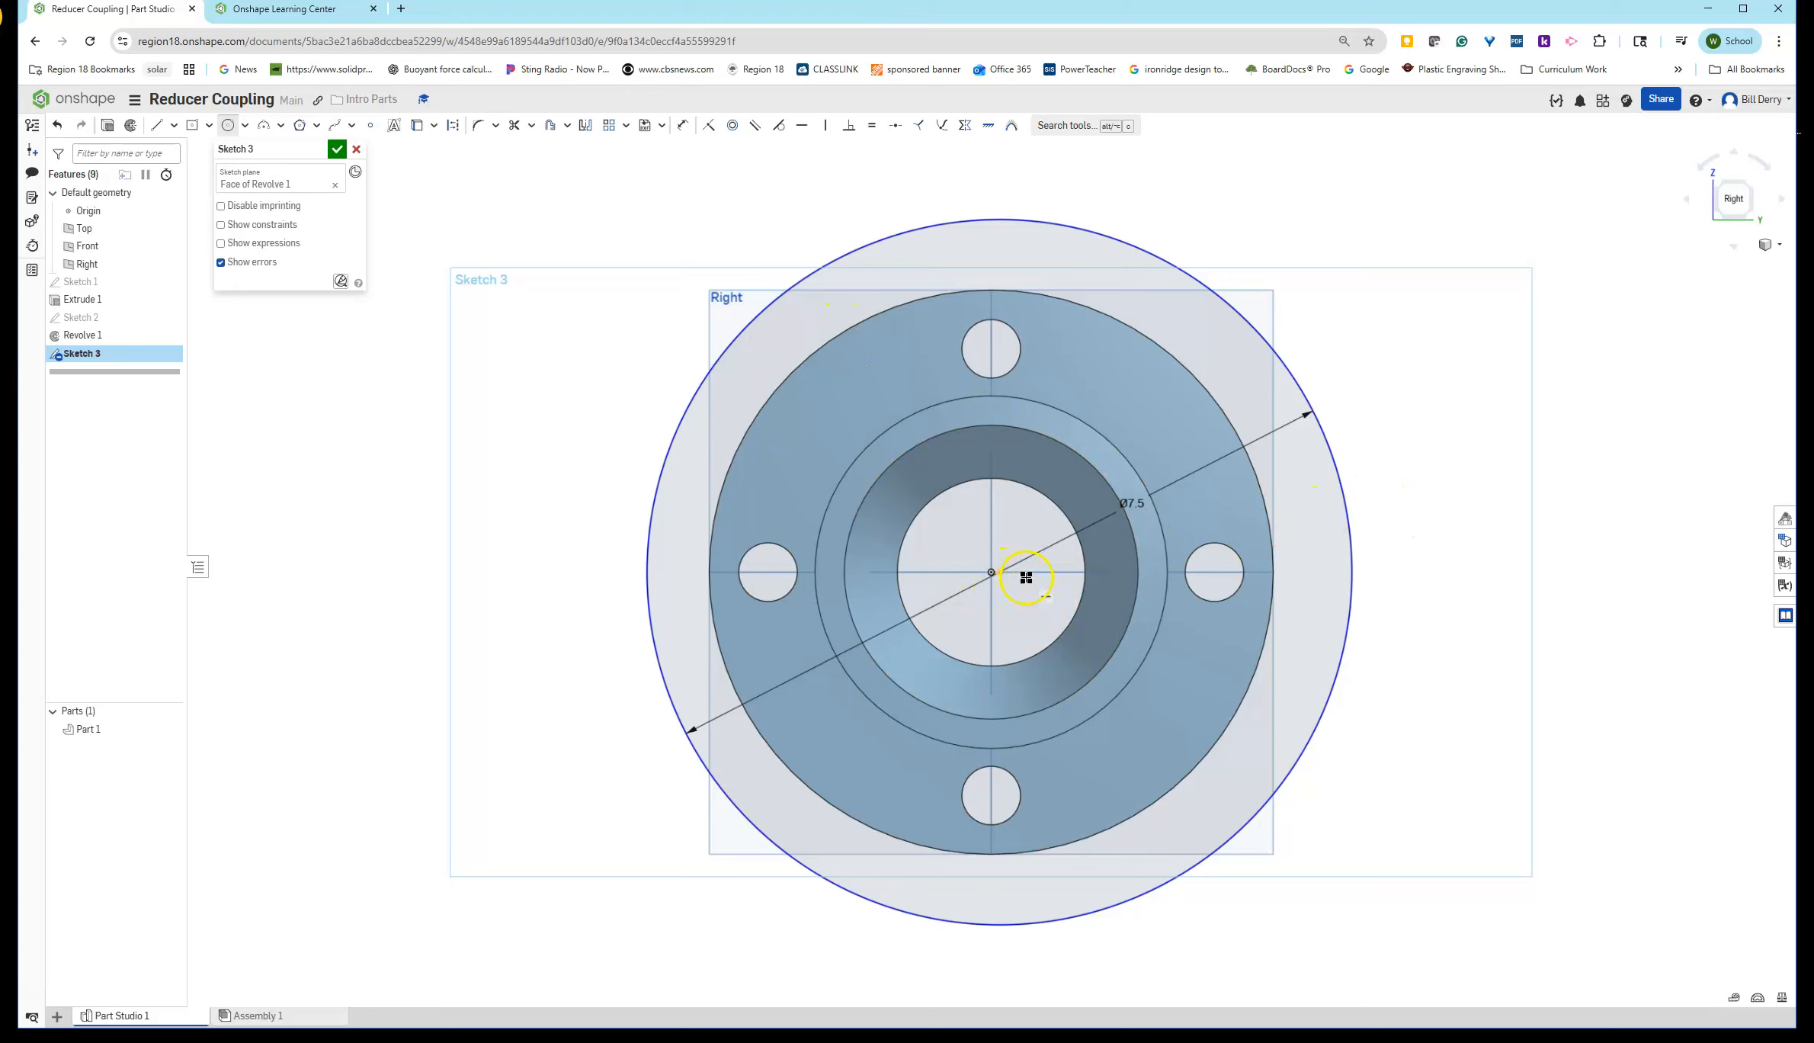
pyautogui.press('Escape')
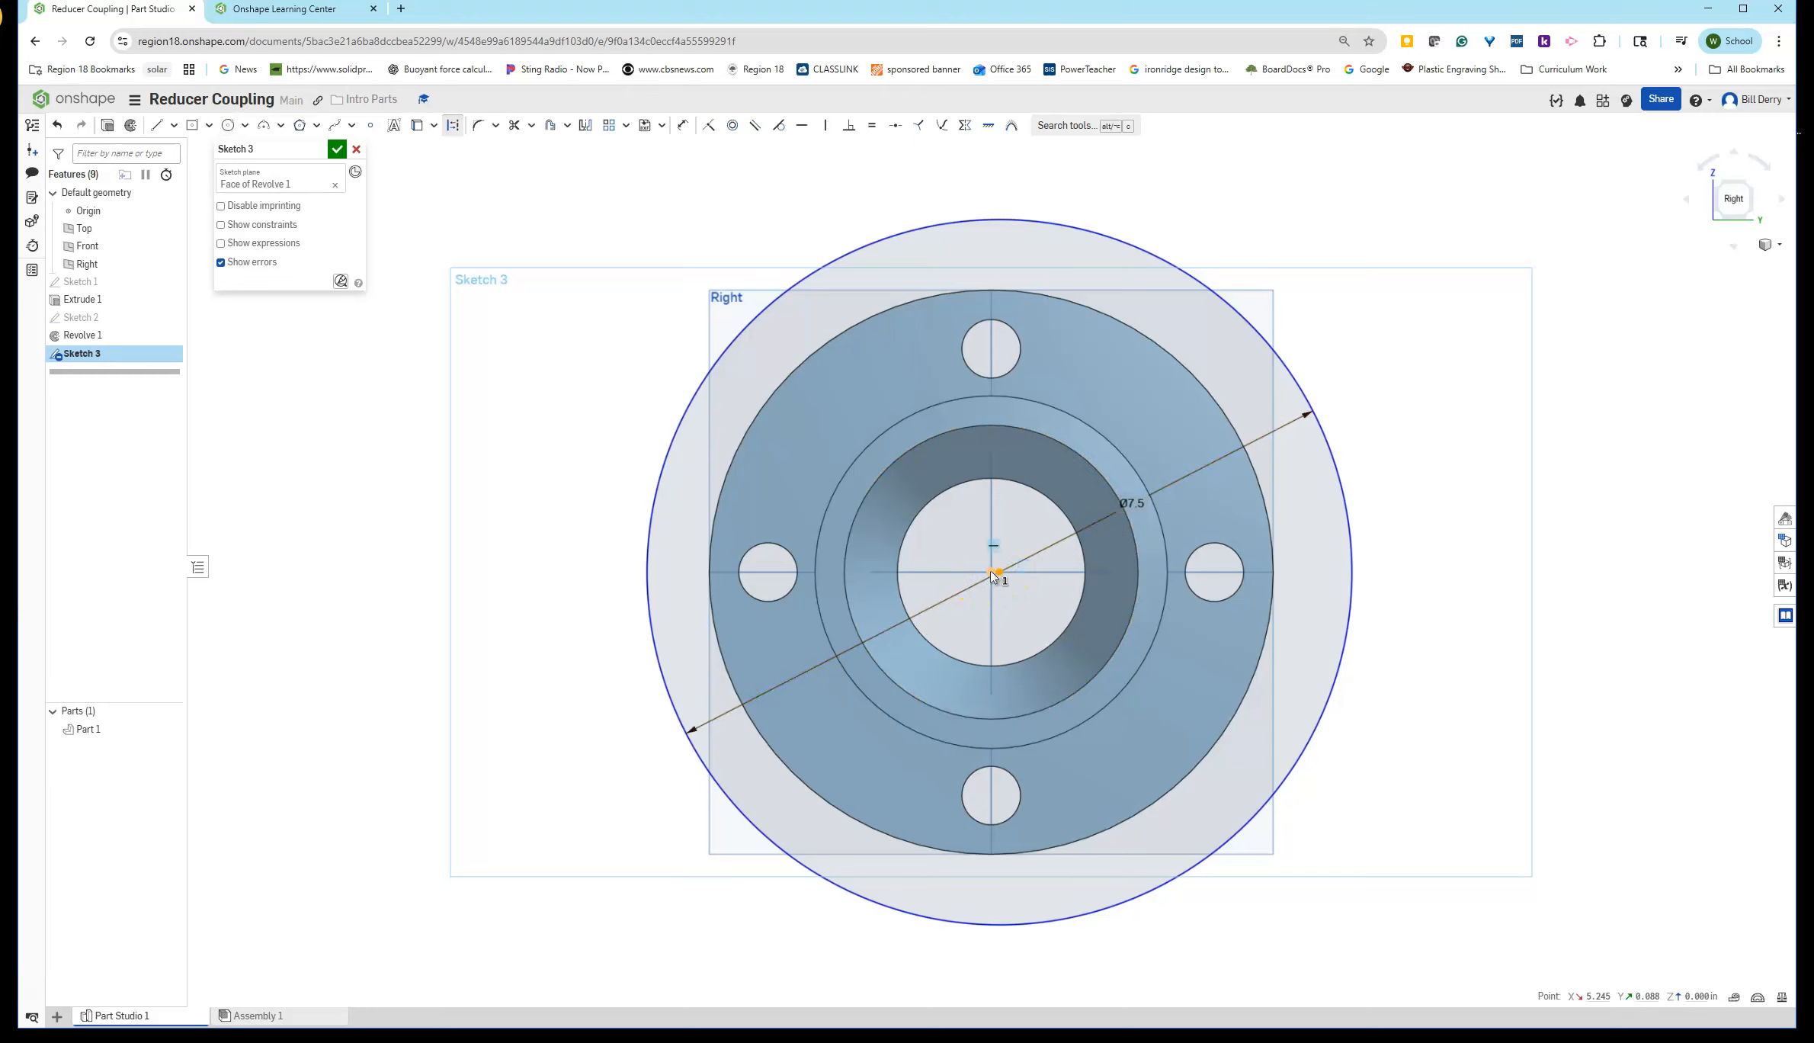
# - Constrain the outer circle's center coincident with the origin
pyautogui.click(991, 573)
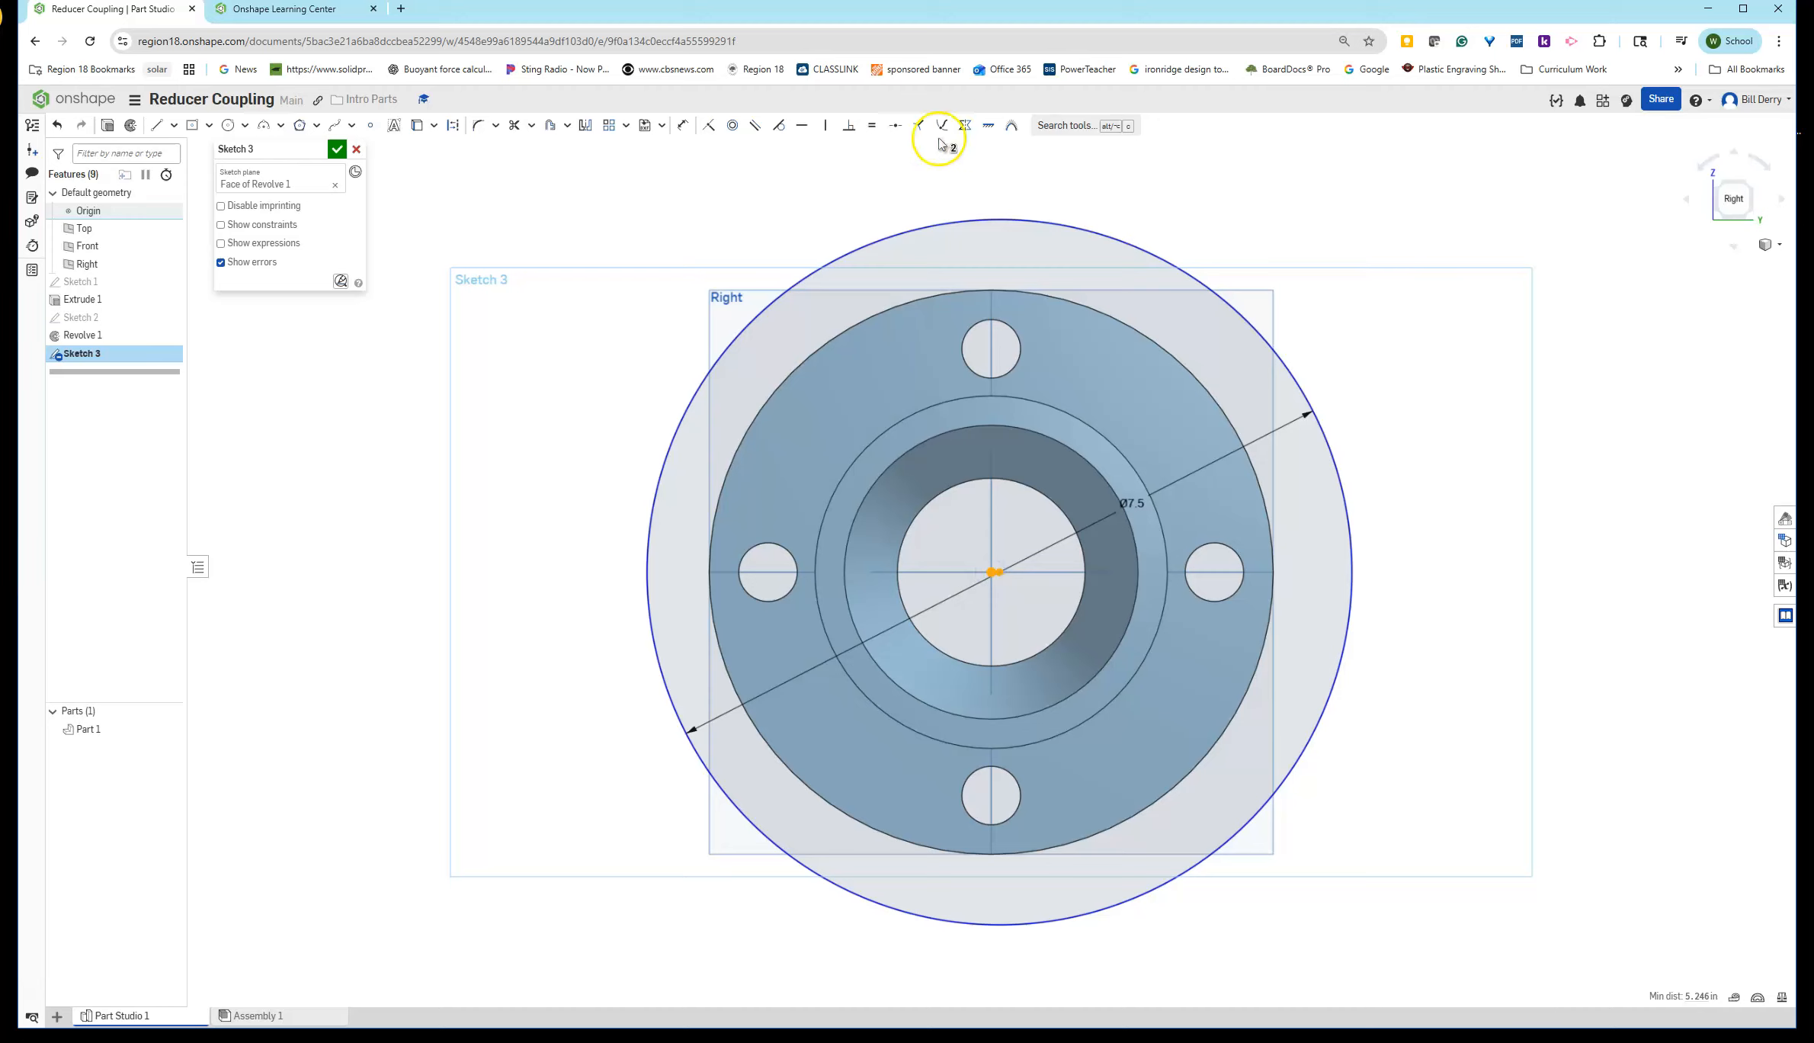
pyautogui.click(713, 126)
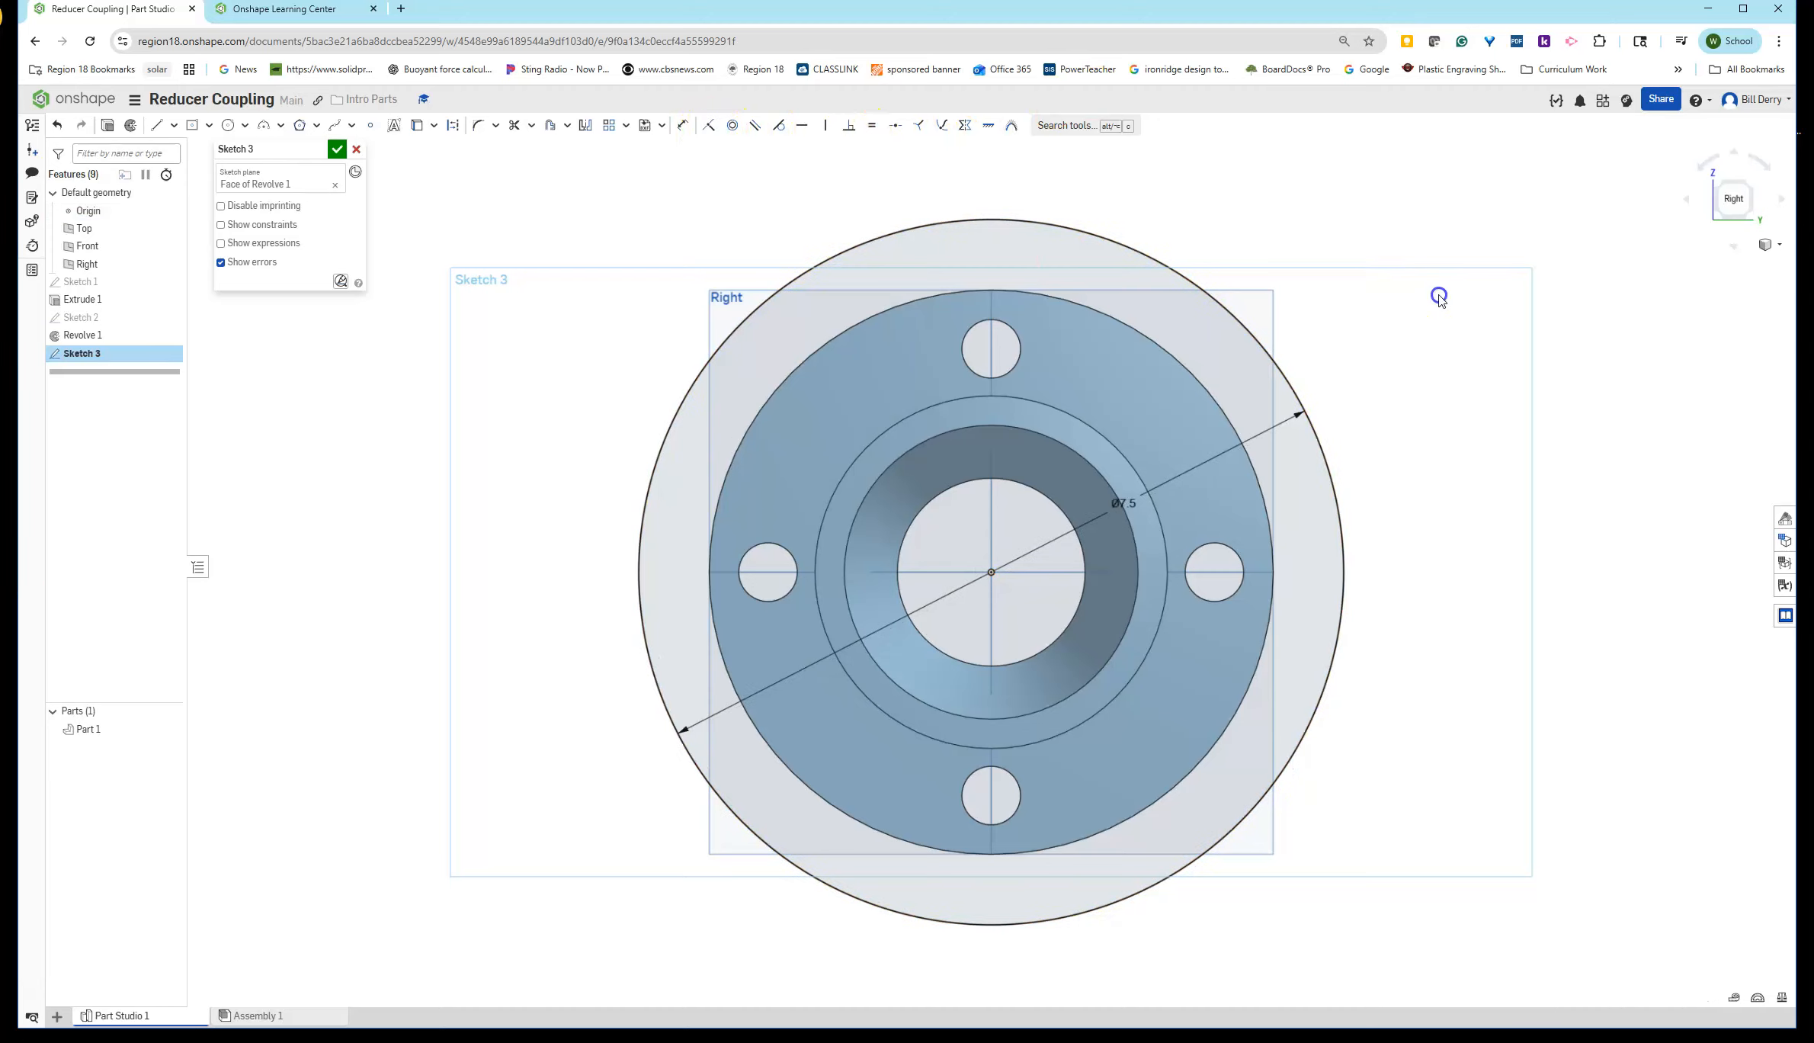
pyautogui.click(606, 291)
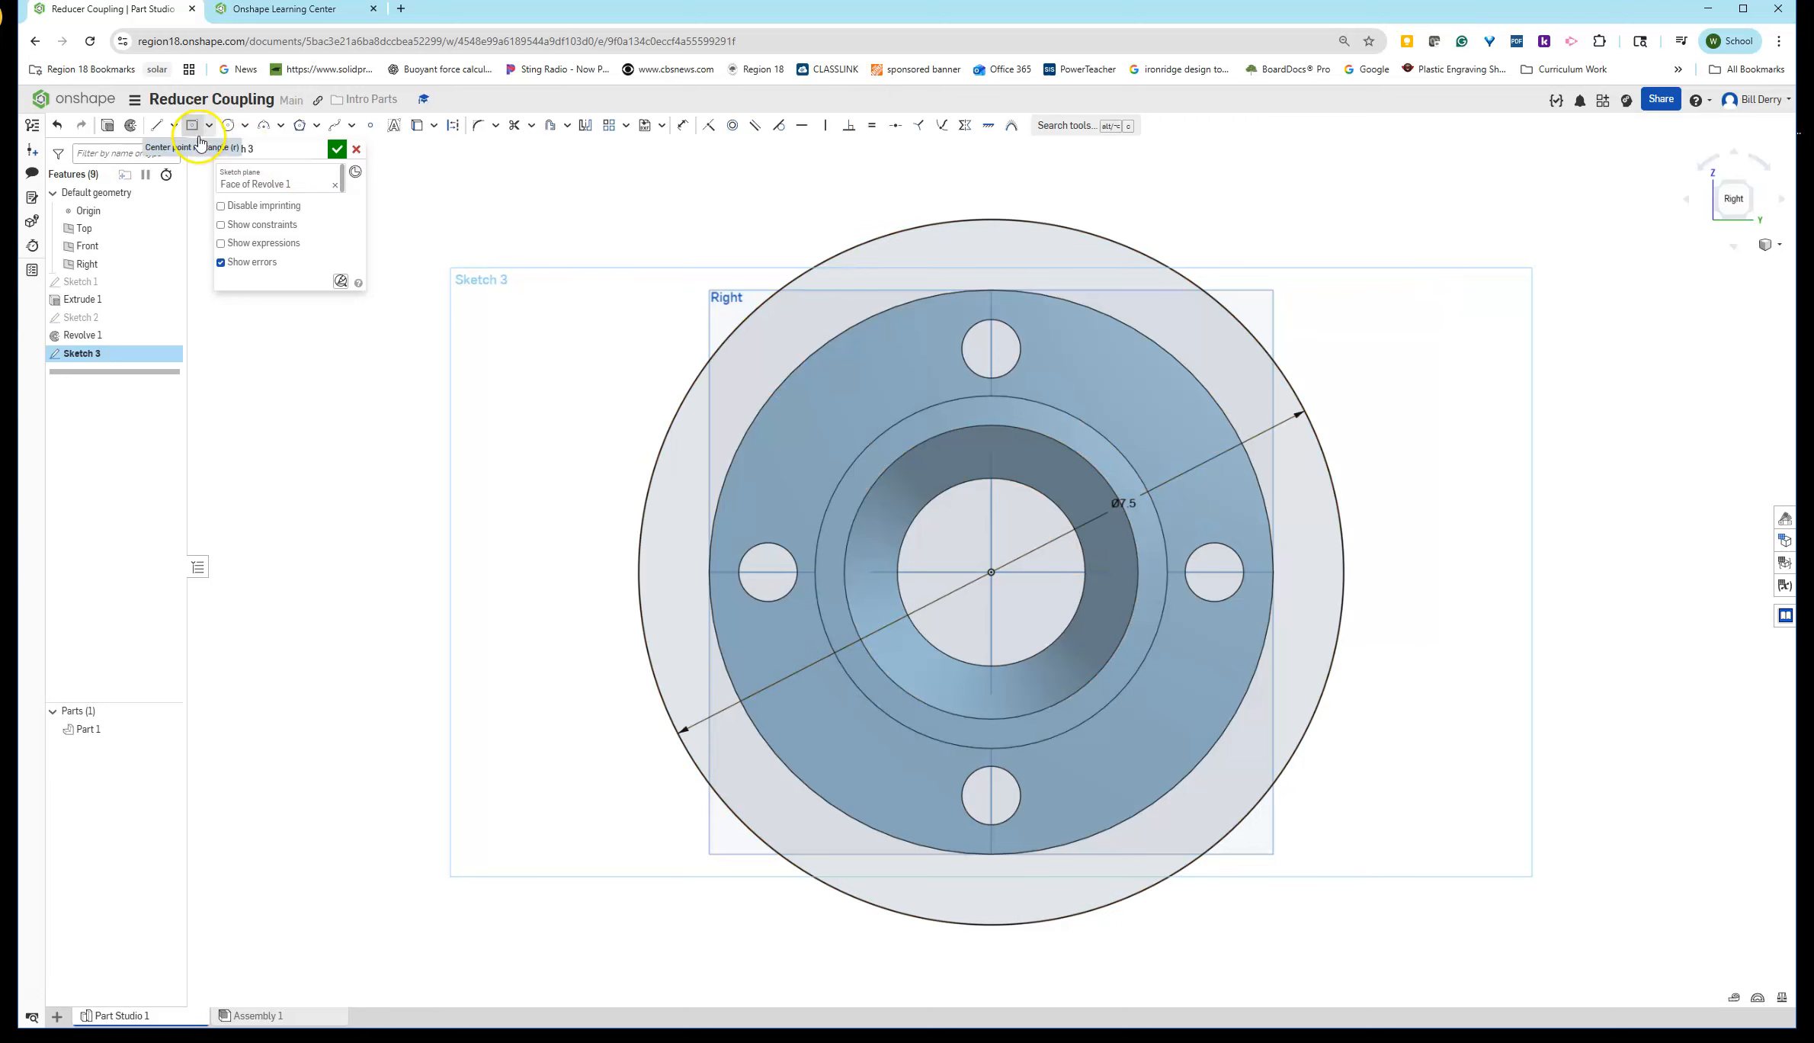
# - Draw a construction circle centered at the origin with a 6 in diameter for the bolt-hole pattern
pyautogui.click(227, 126)
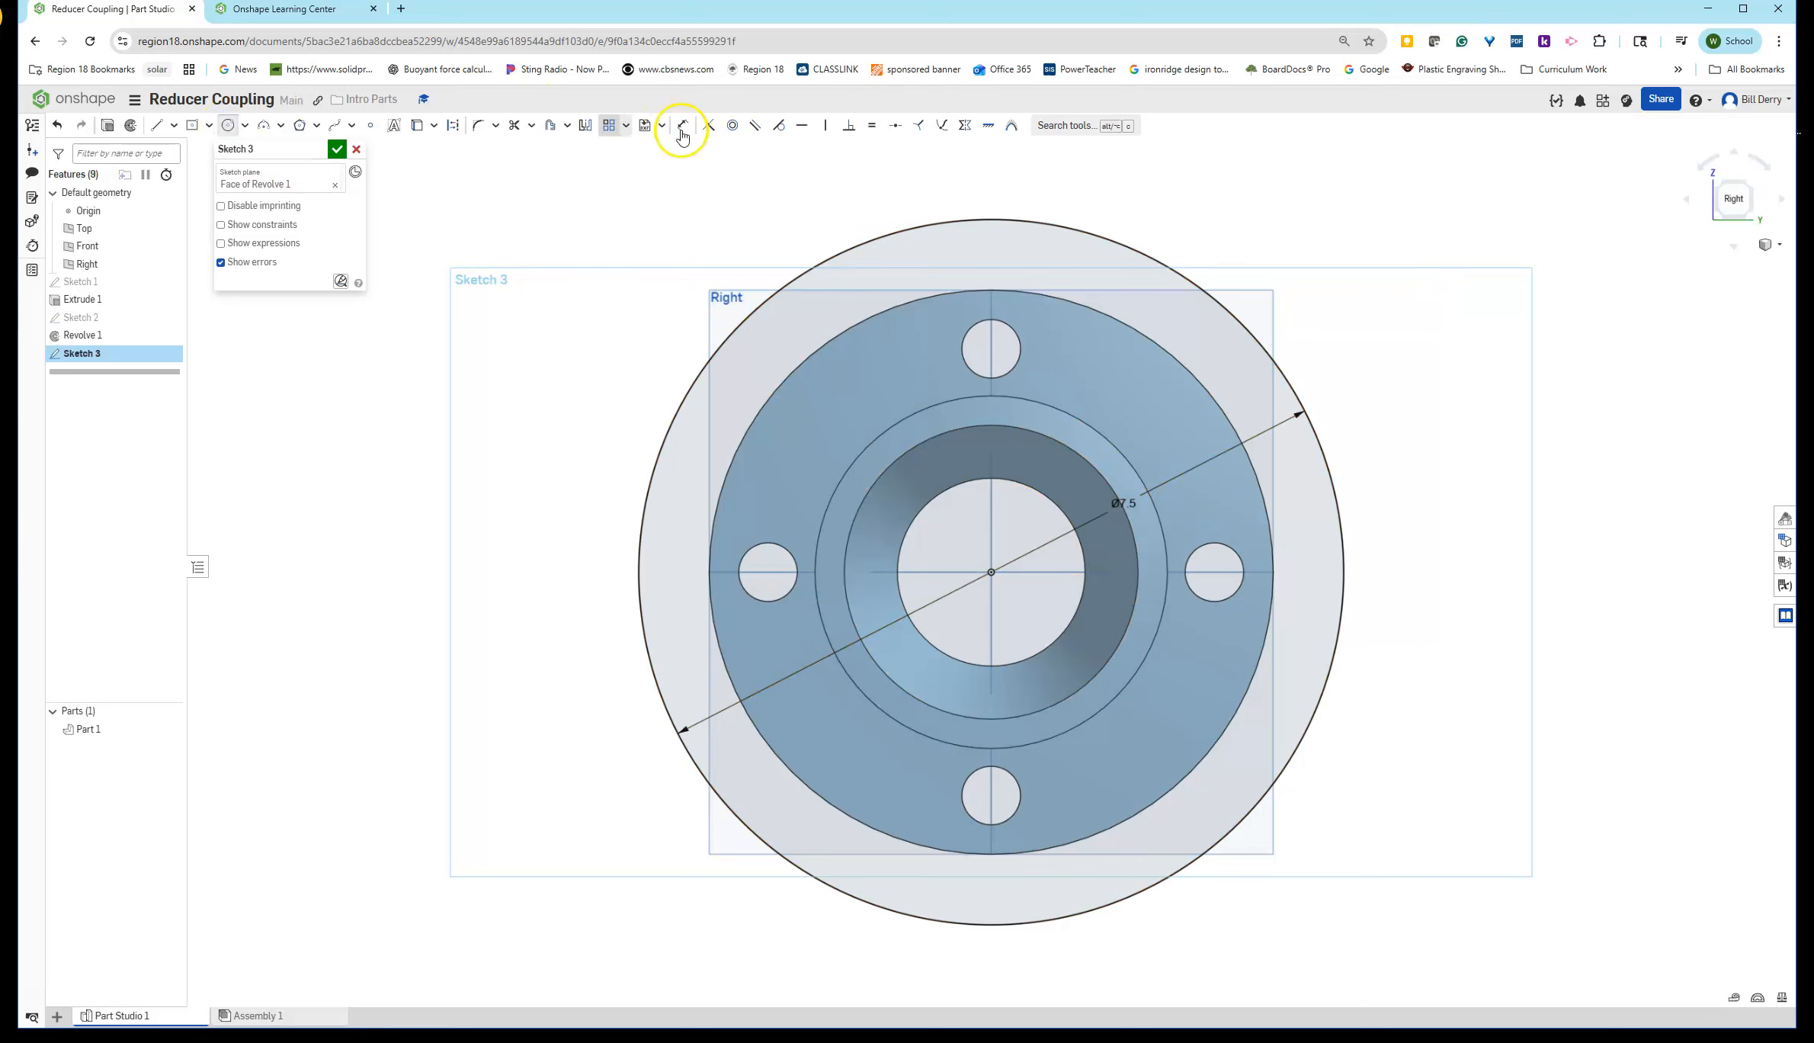
pyautogui.click(452, 126)
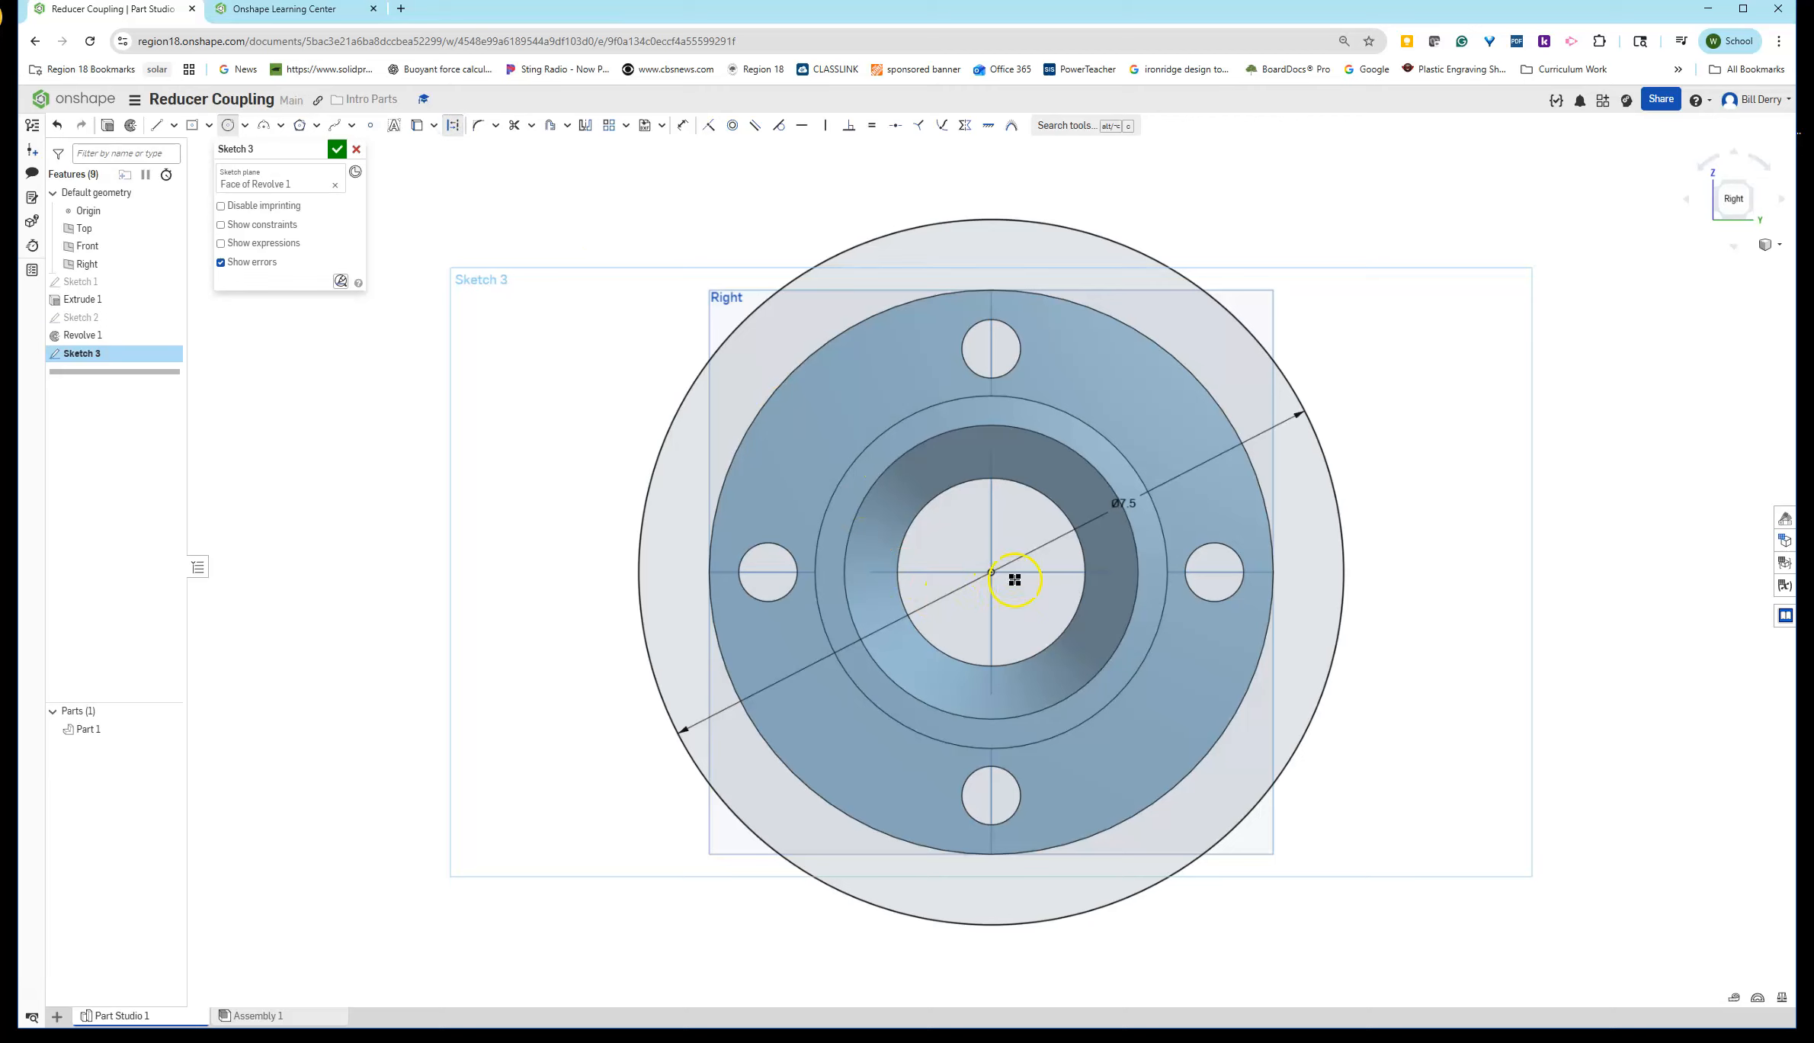
pyautogui.click(989, 572)
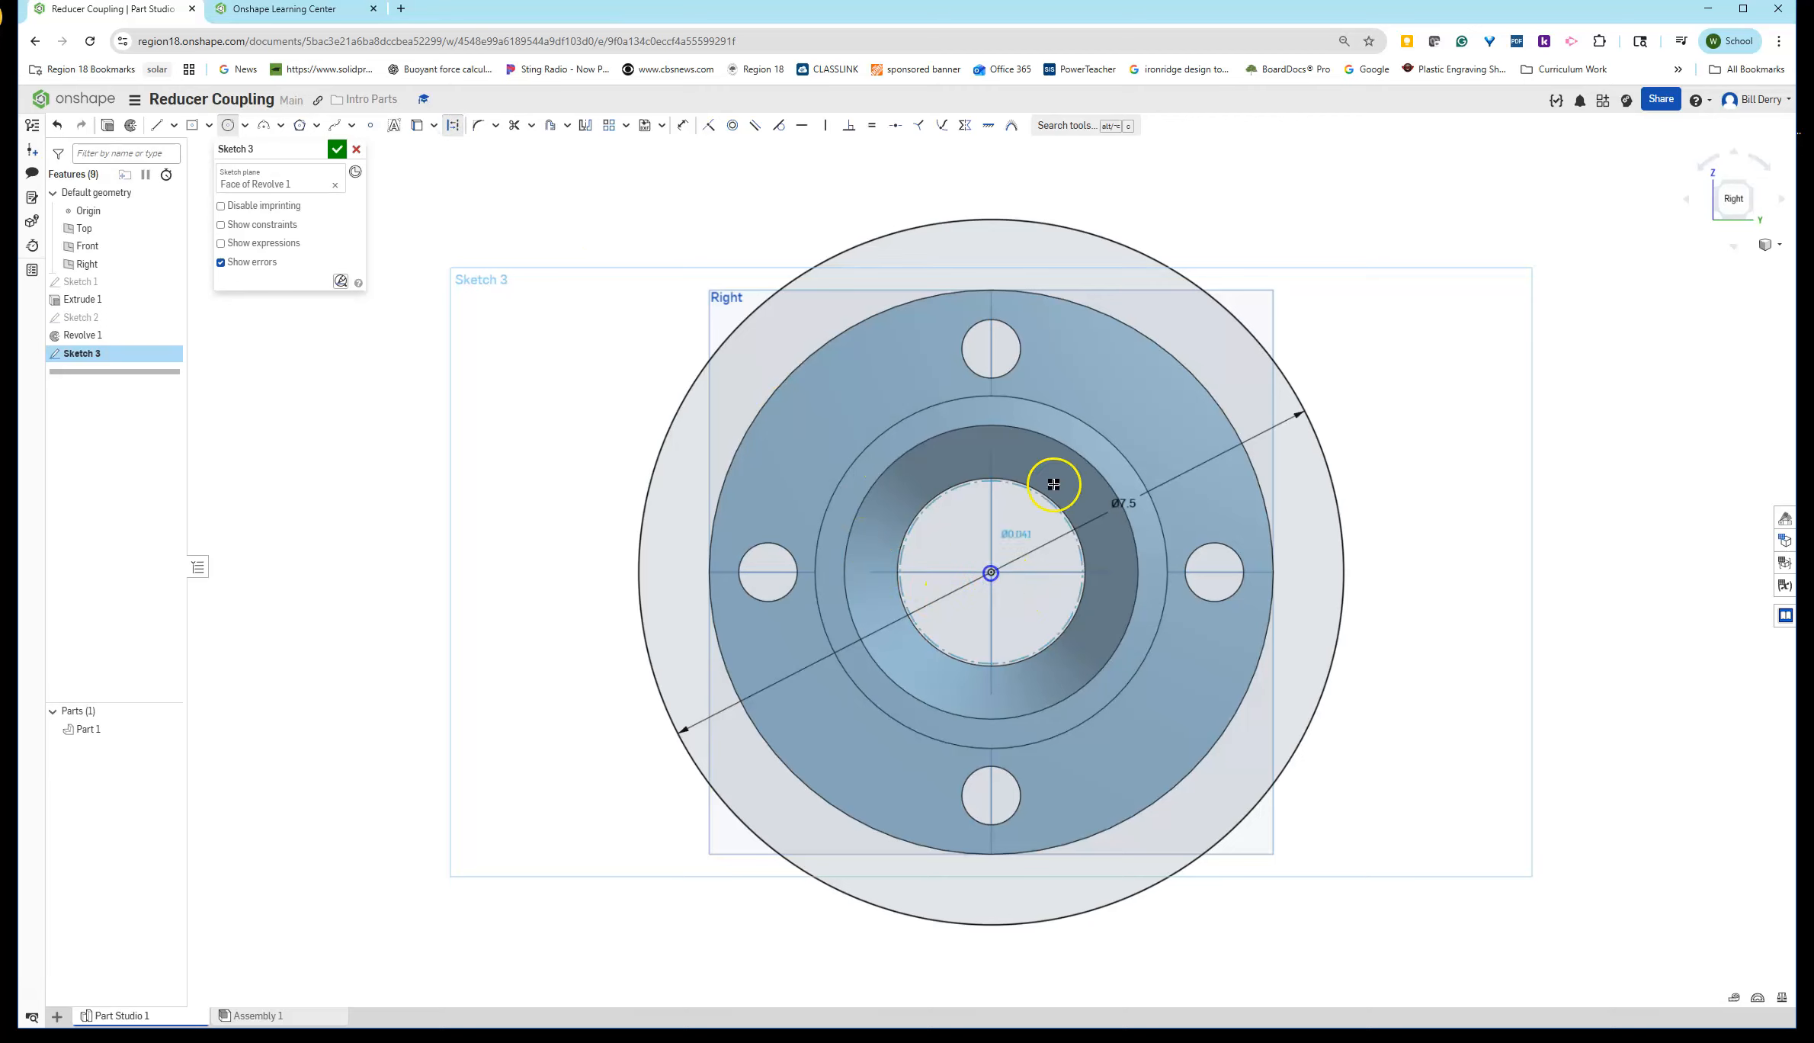
pyautogui.click(1162, 371)
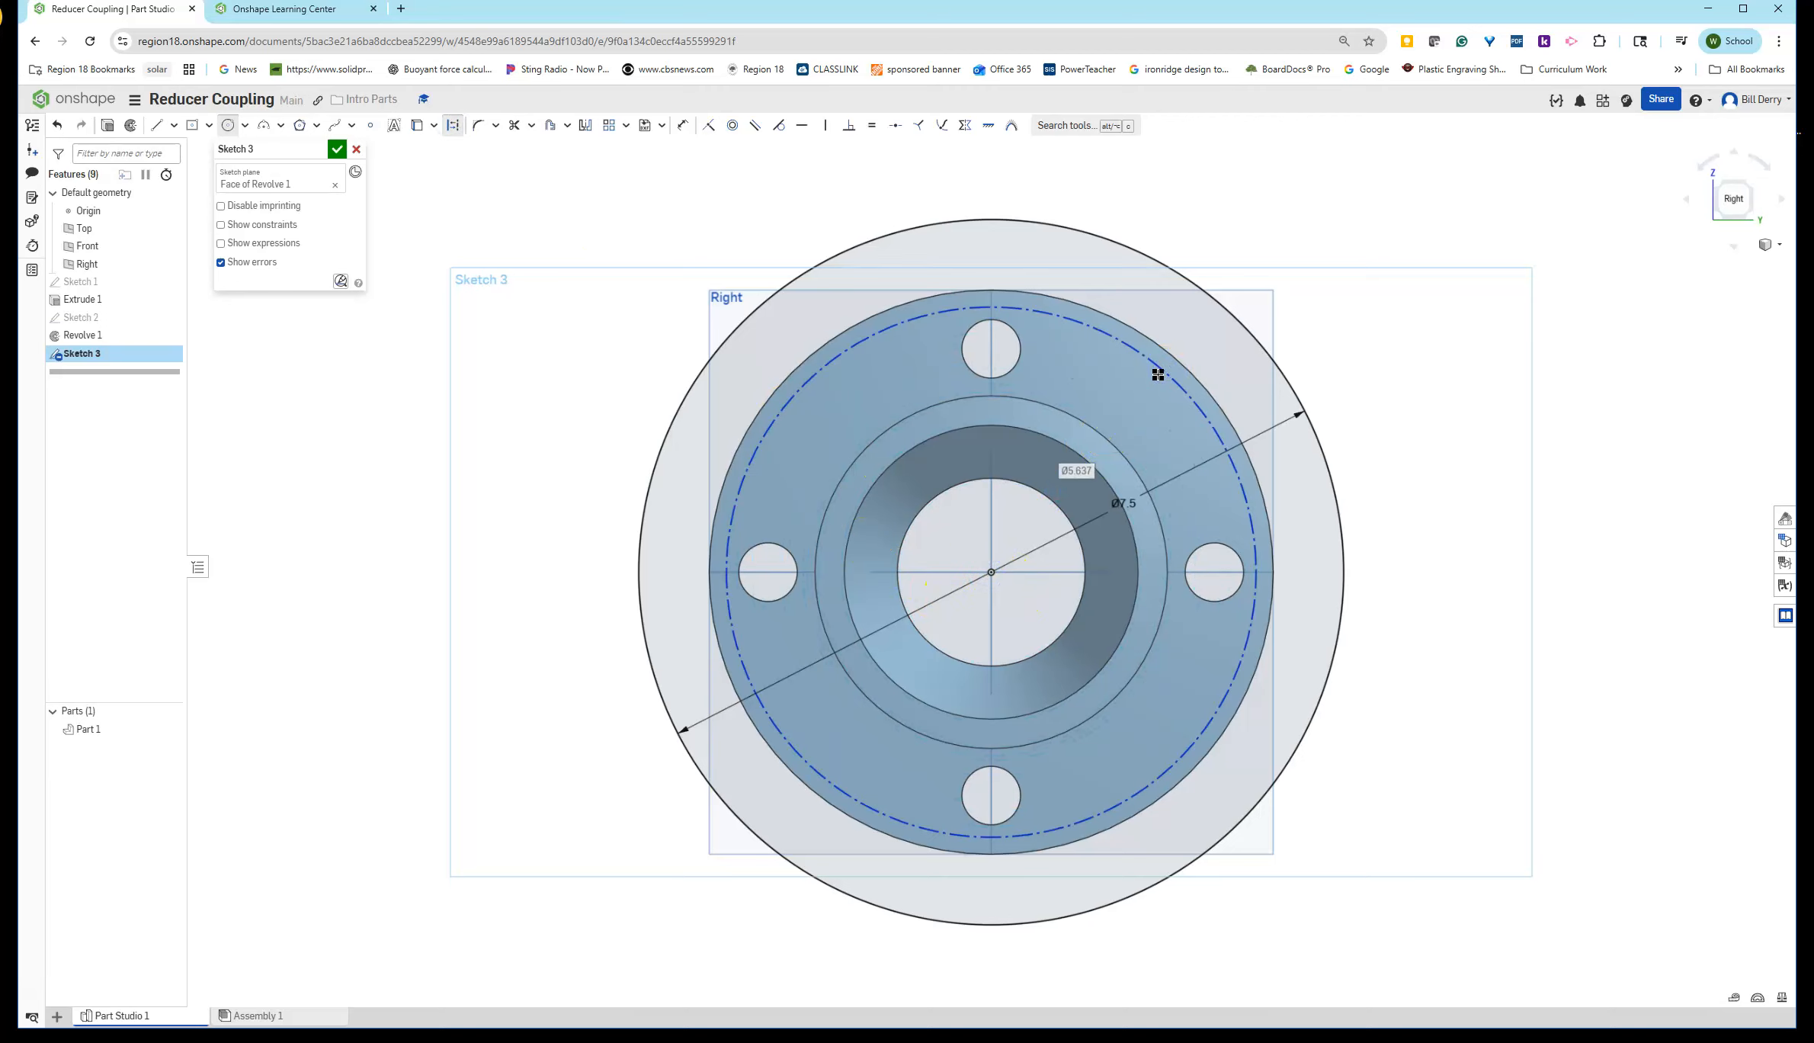
pyautogui.write('6')
pyautogui.press('Return')
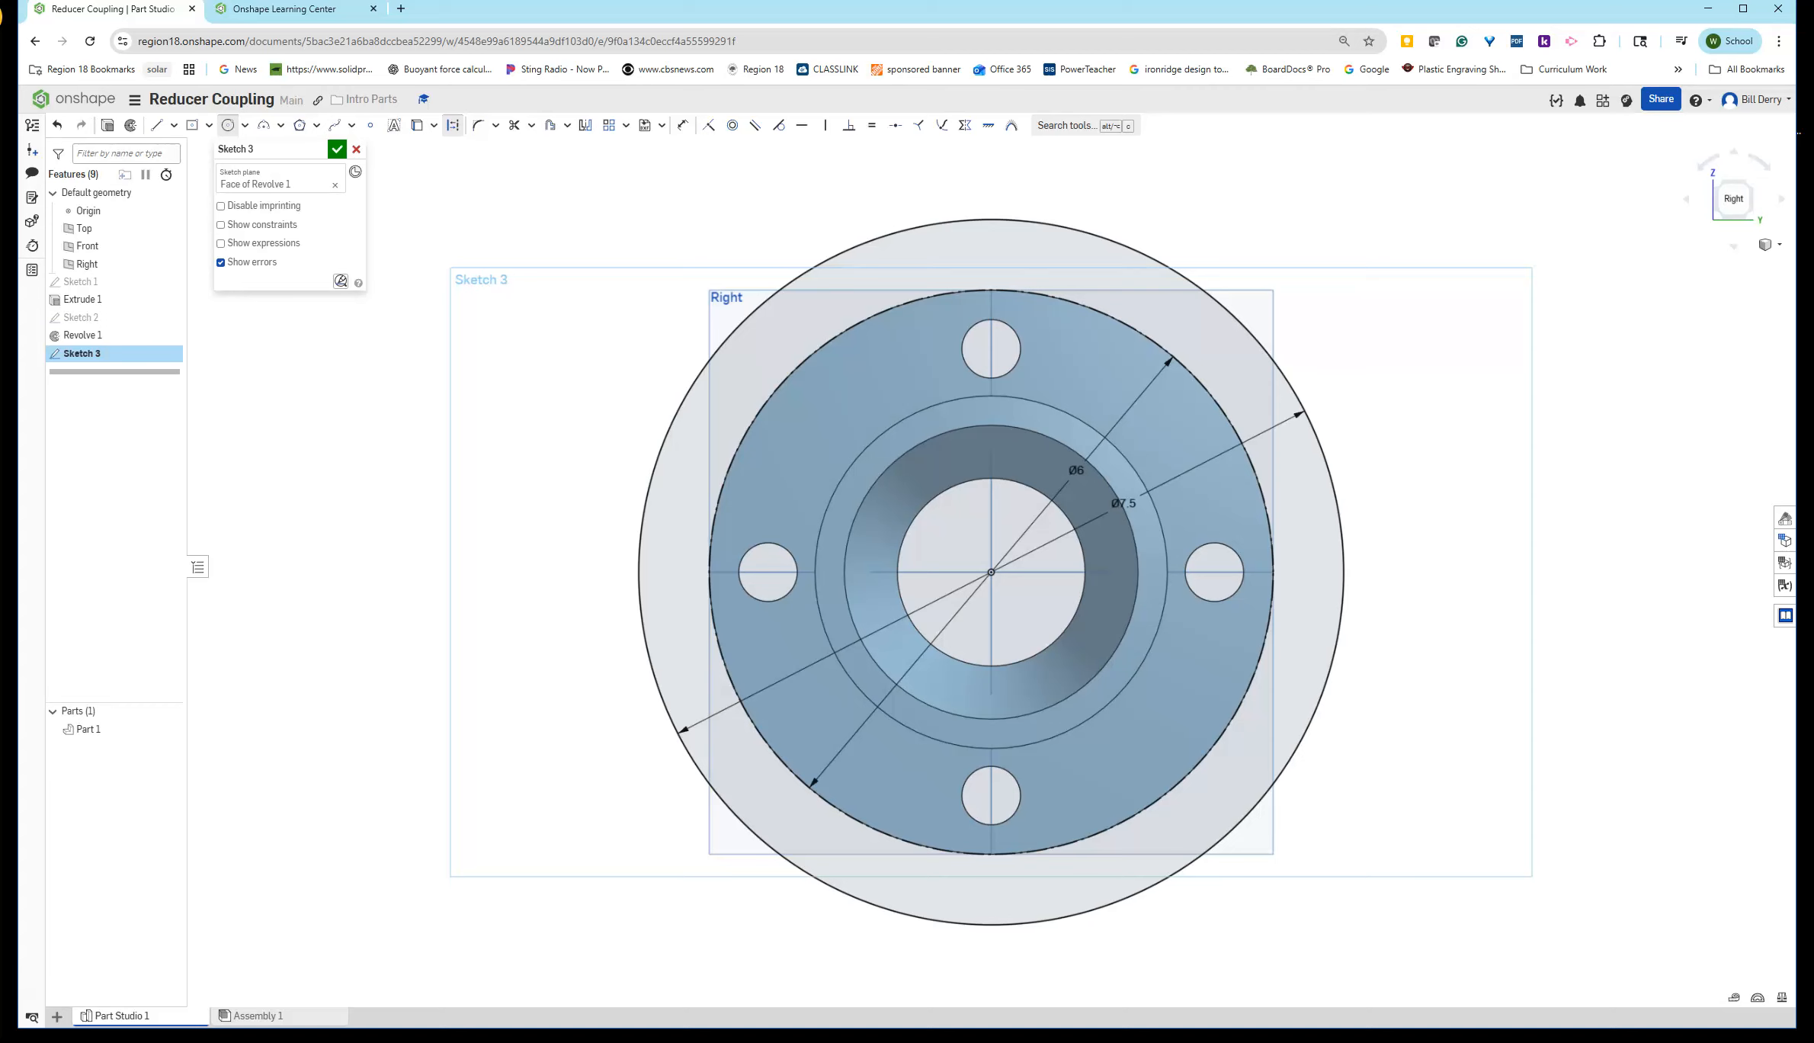
# - Draw a bolt-hole circle centered on the top of the construction circle and dimension it 0.75 in in diameter
pyautogui.scroll(-3, 1135, 777)
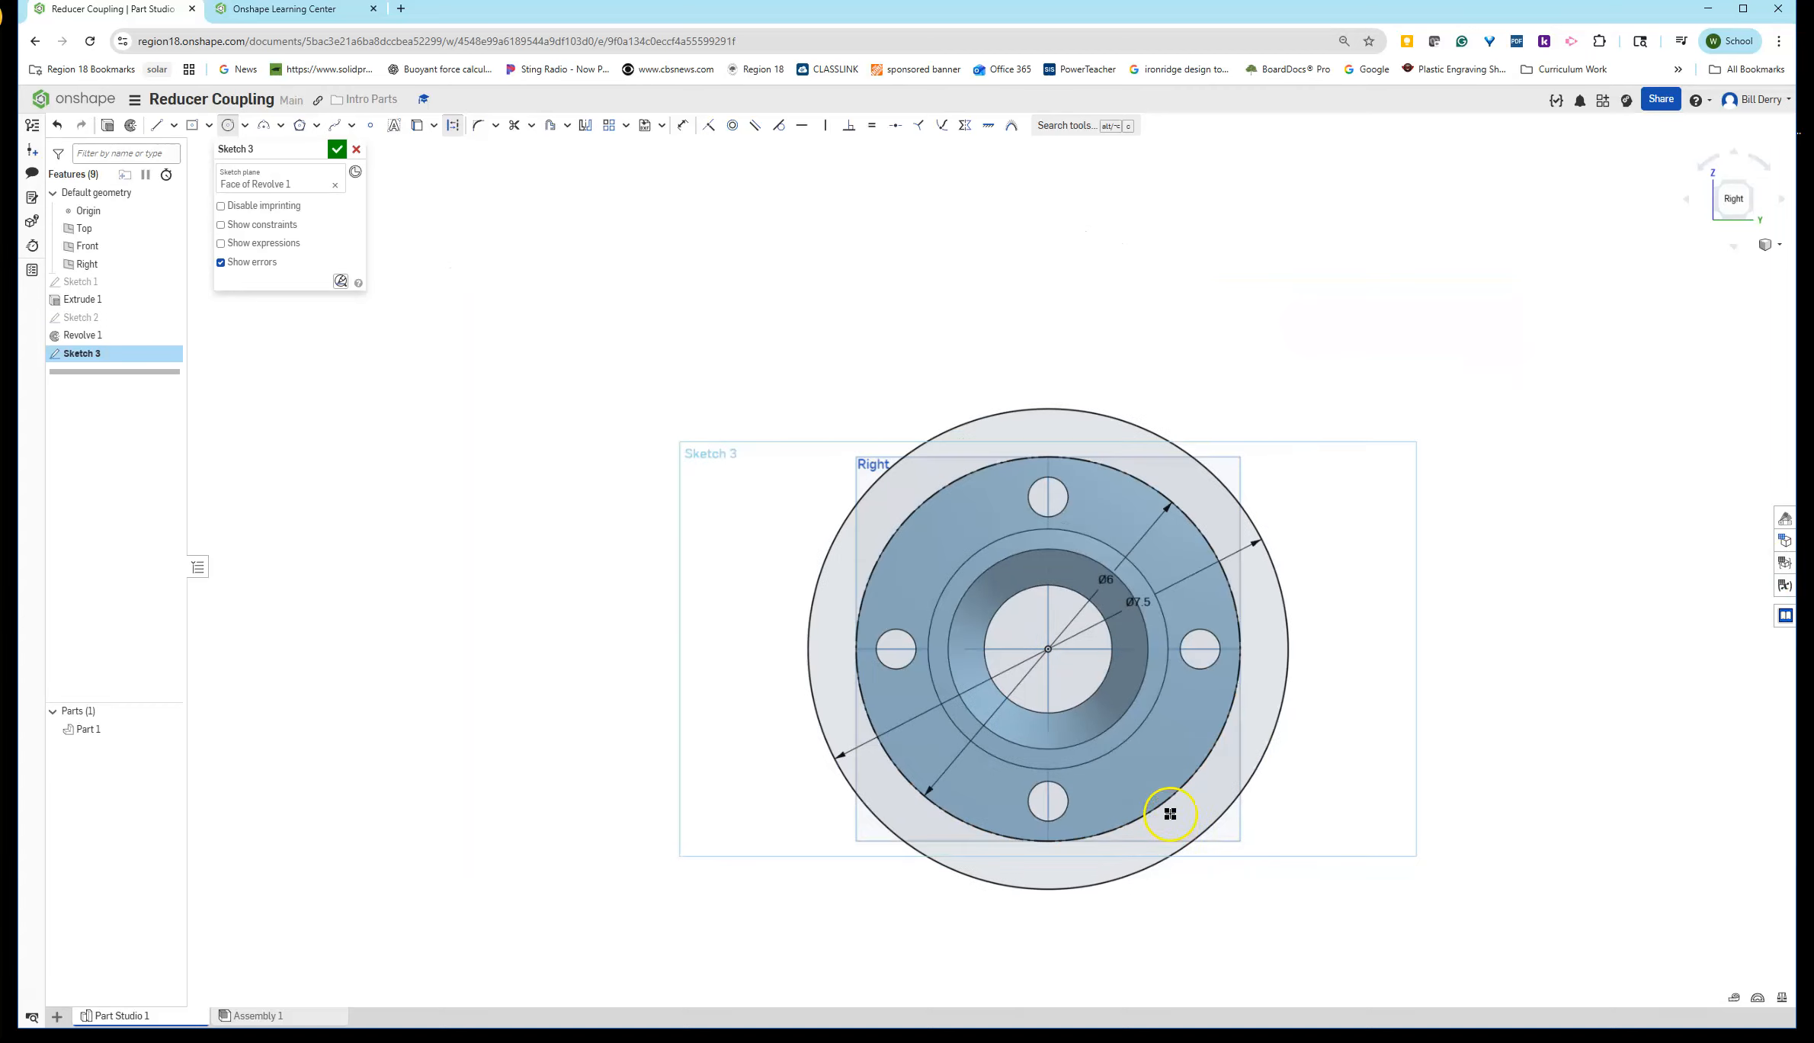
pyautogui.scroll(3, 1281, 876)
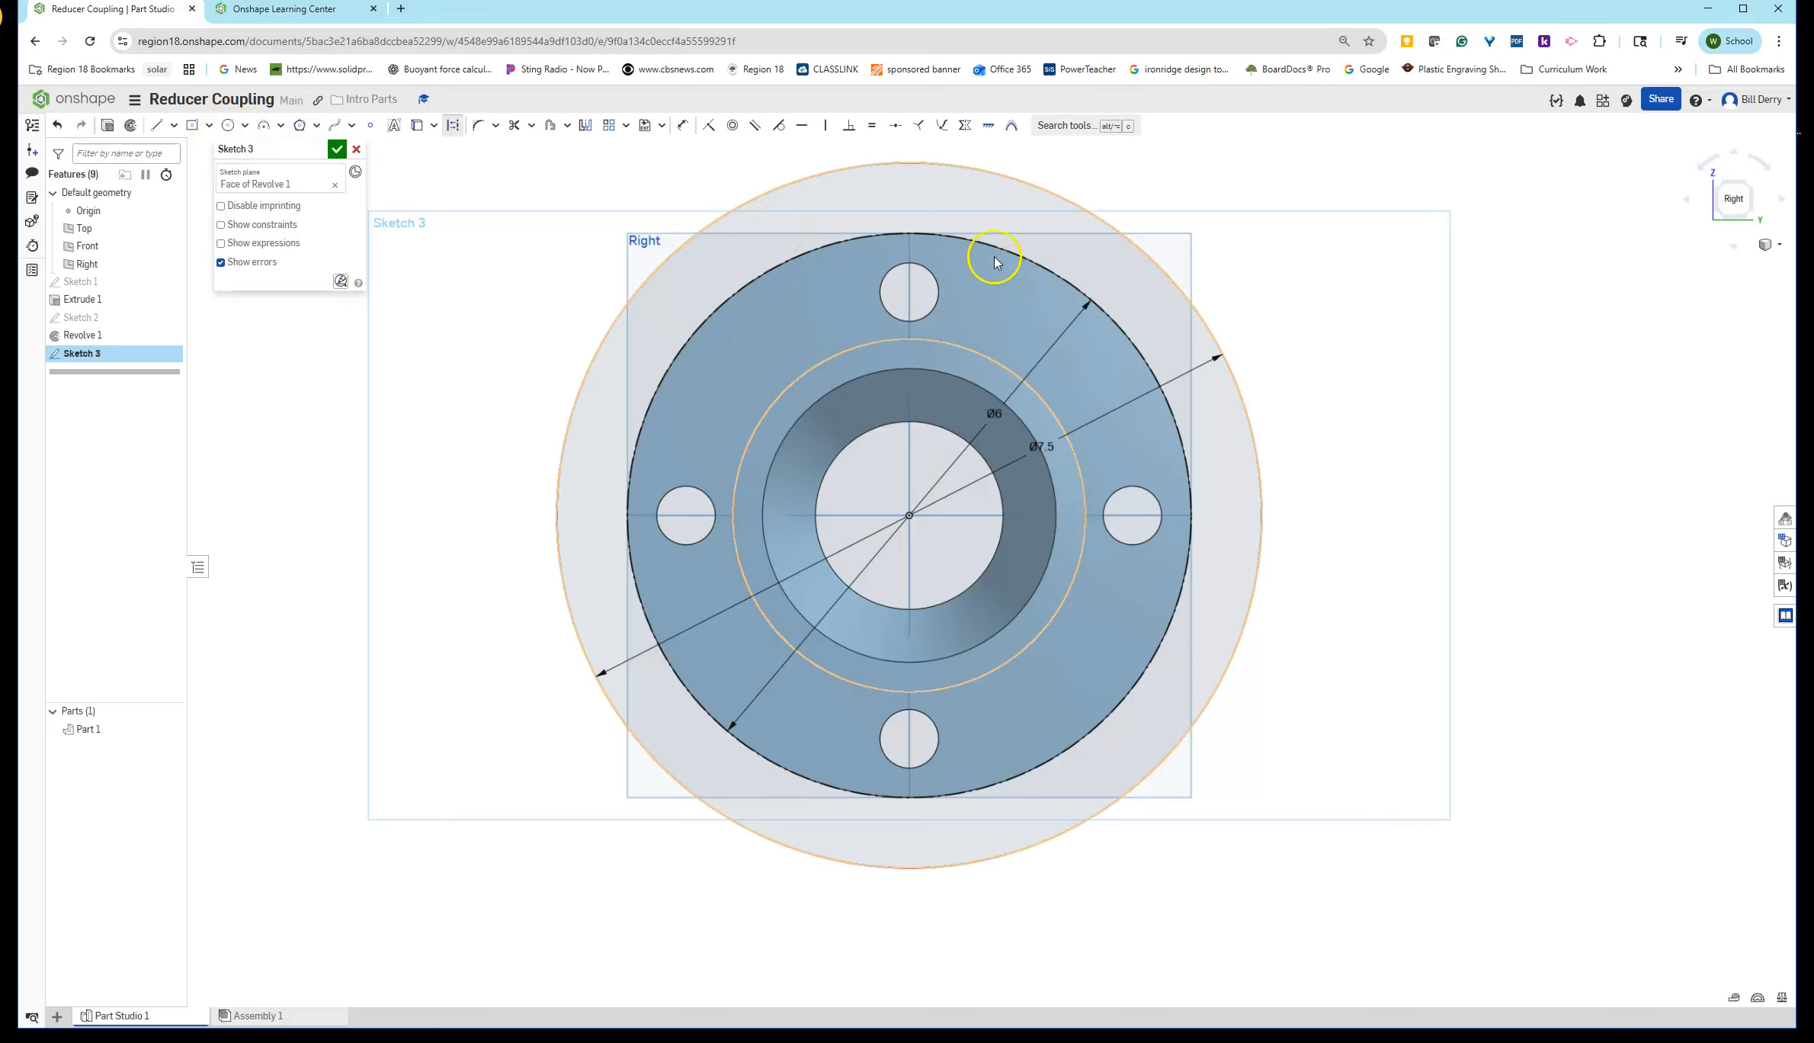
pyautogui.click(227, 125)
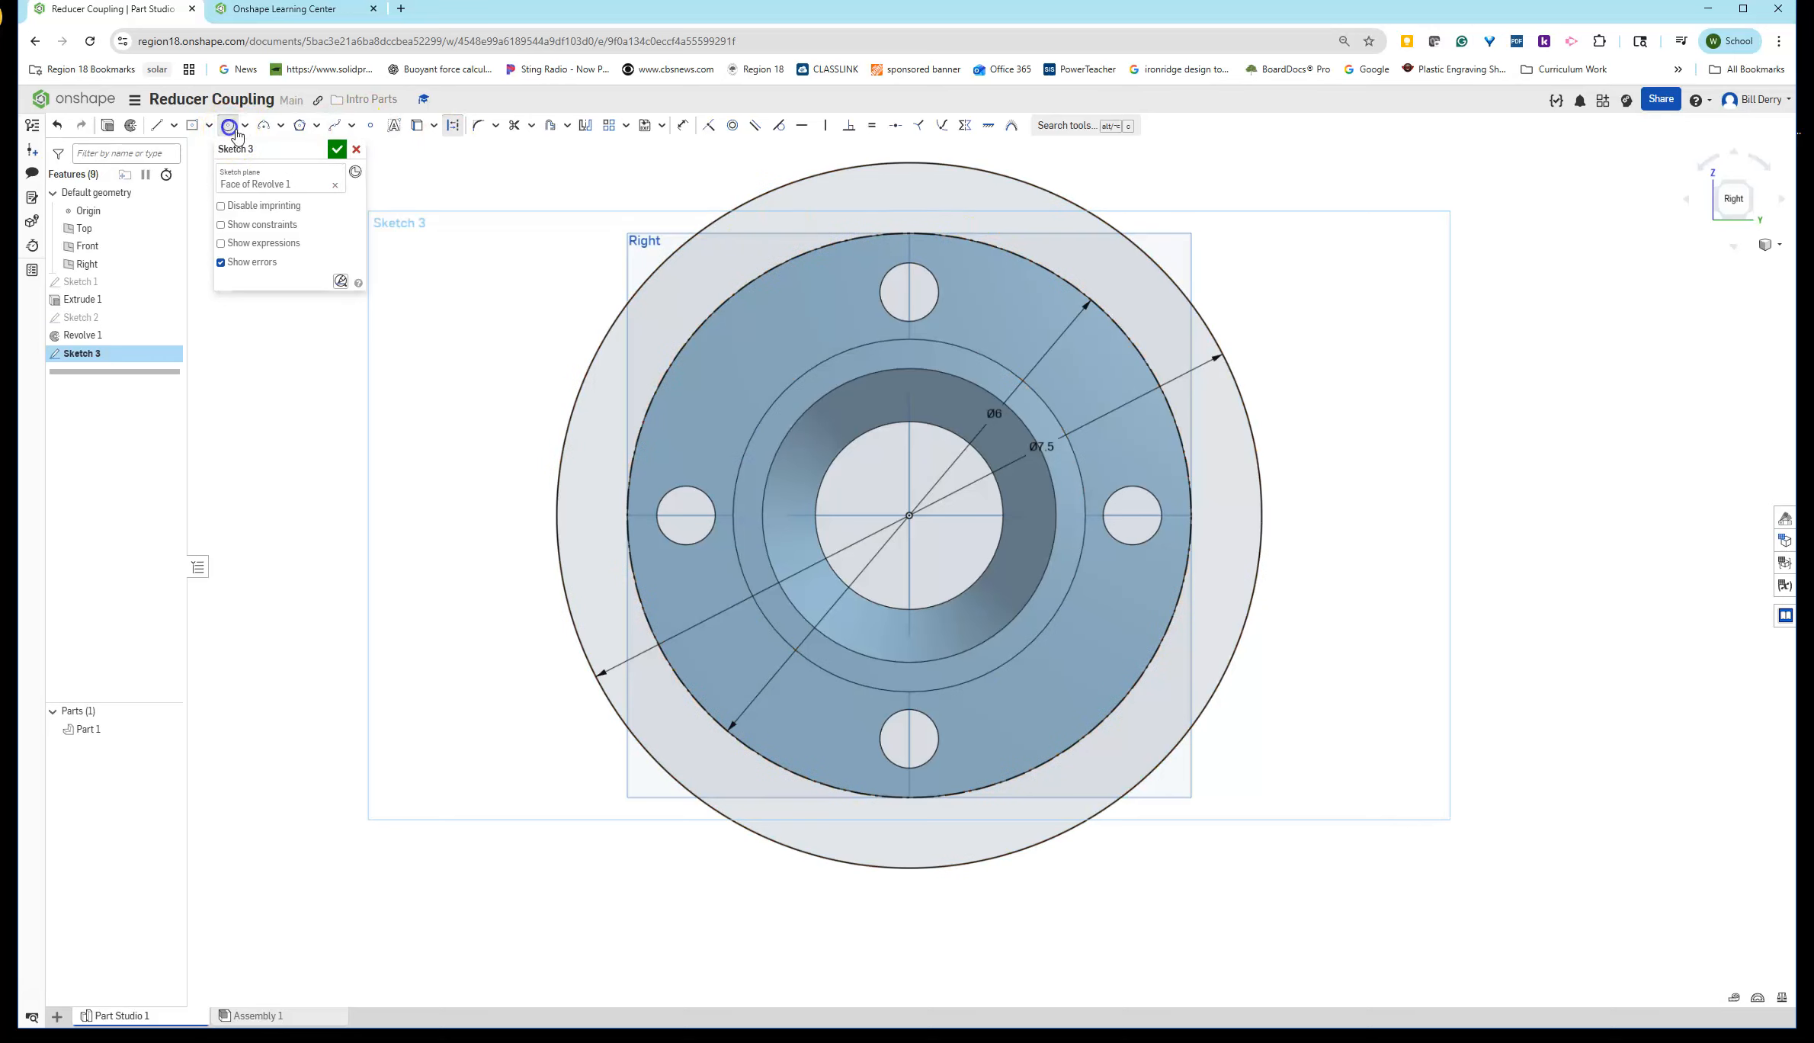
pyautogui.click(908, 231)
pyautogui.click(940, 206)
pyautogui.click(453, 128)
pyautogui.click(452, 128)
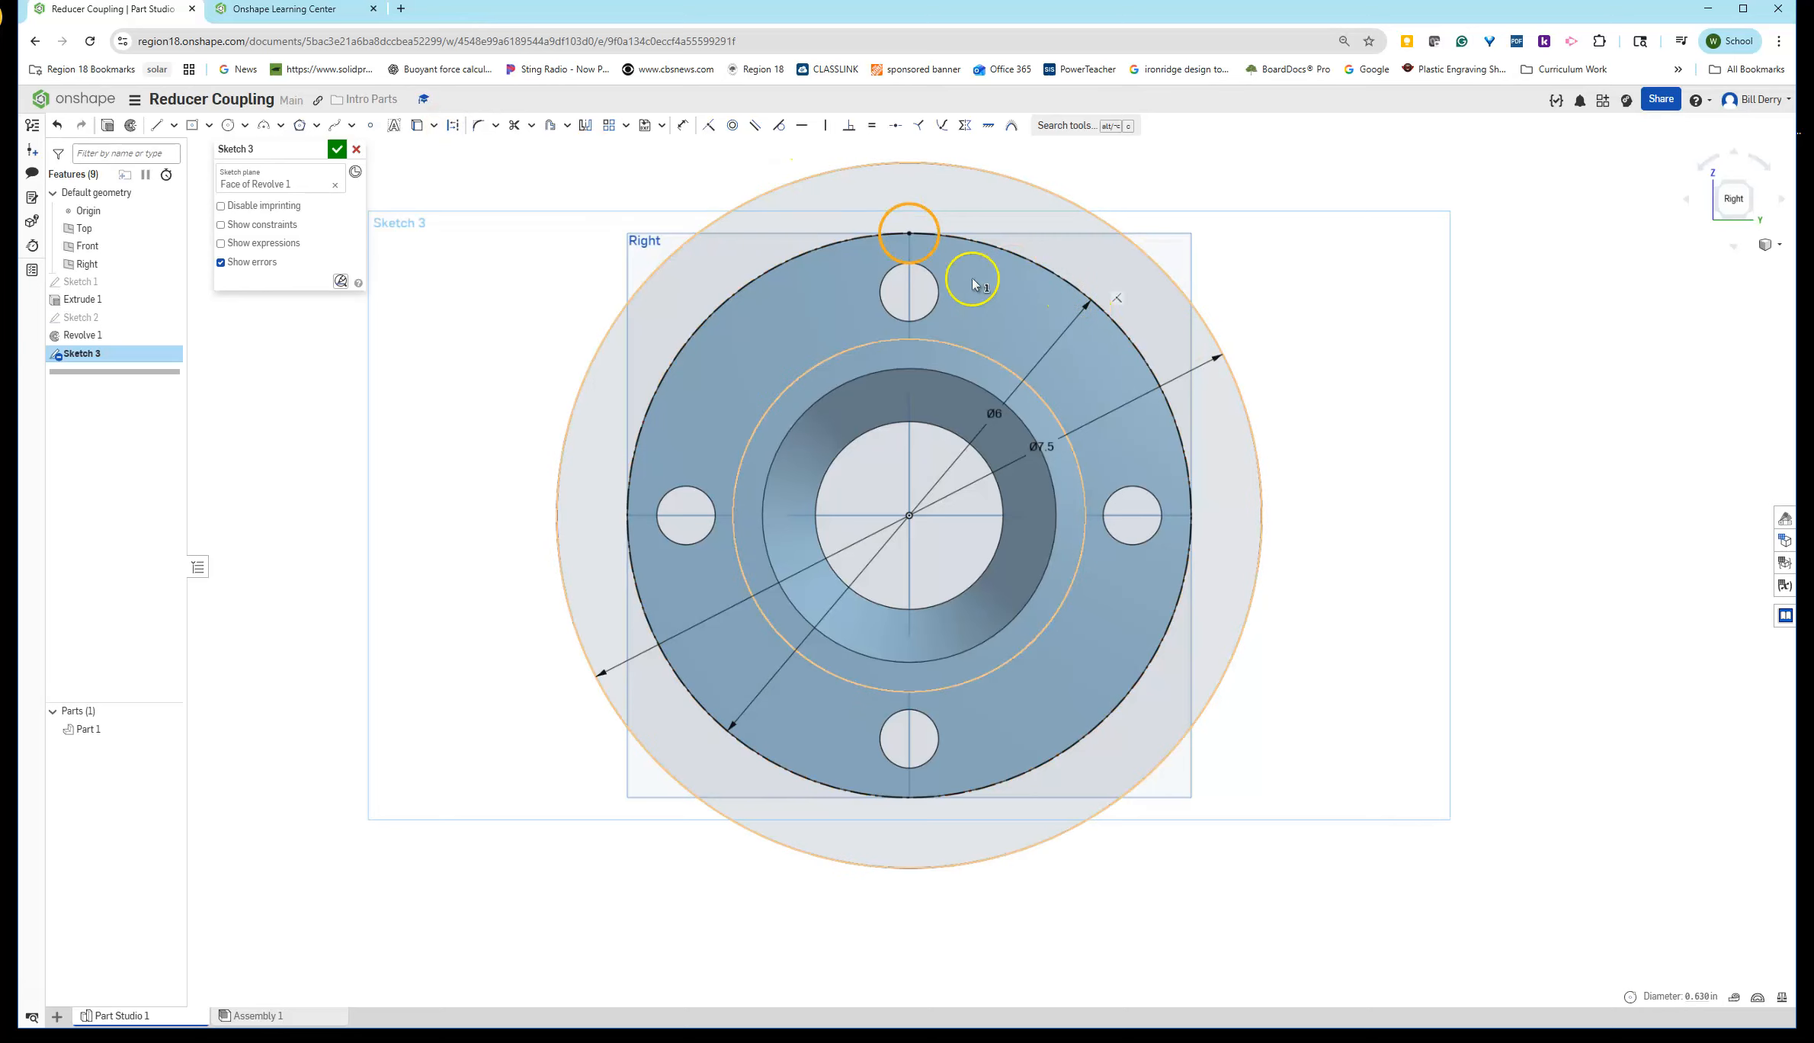
pyautogui.press('d')
pyautogui.click(924, 205)
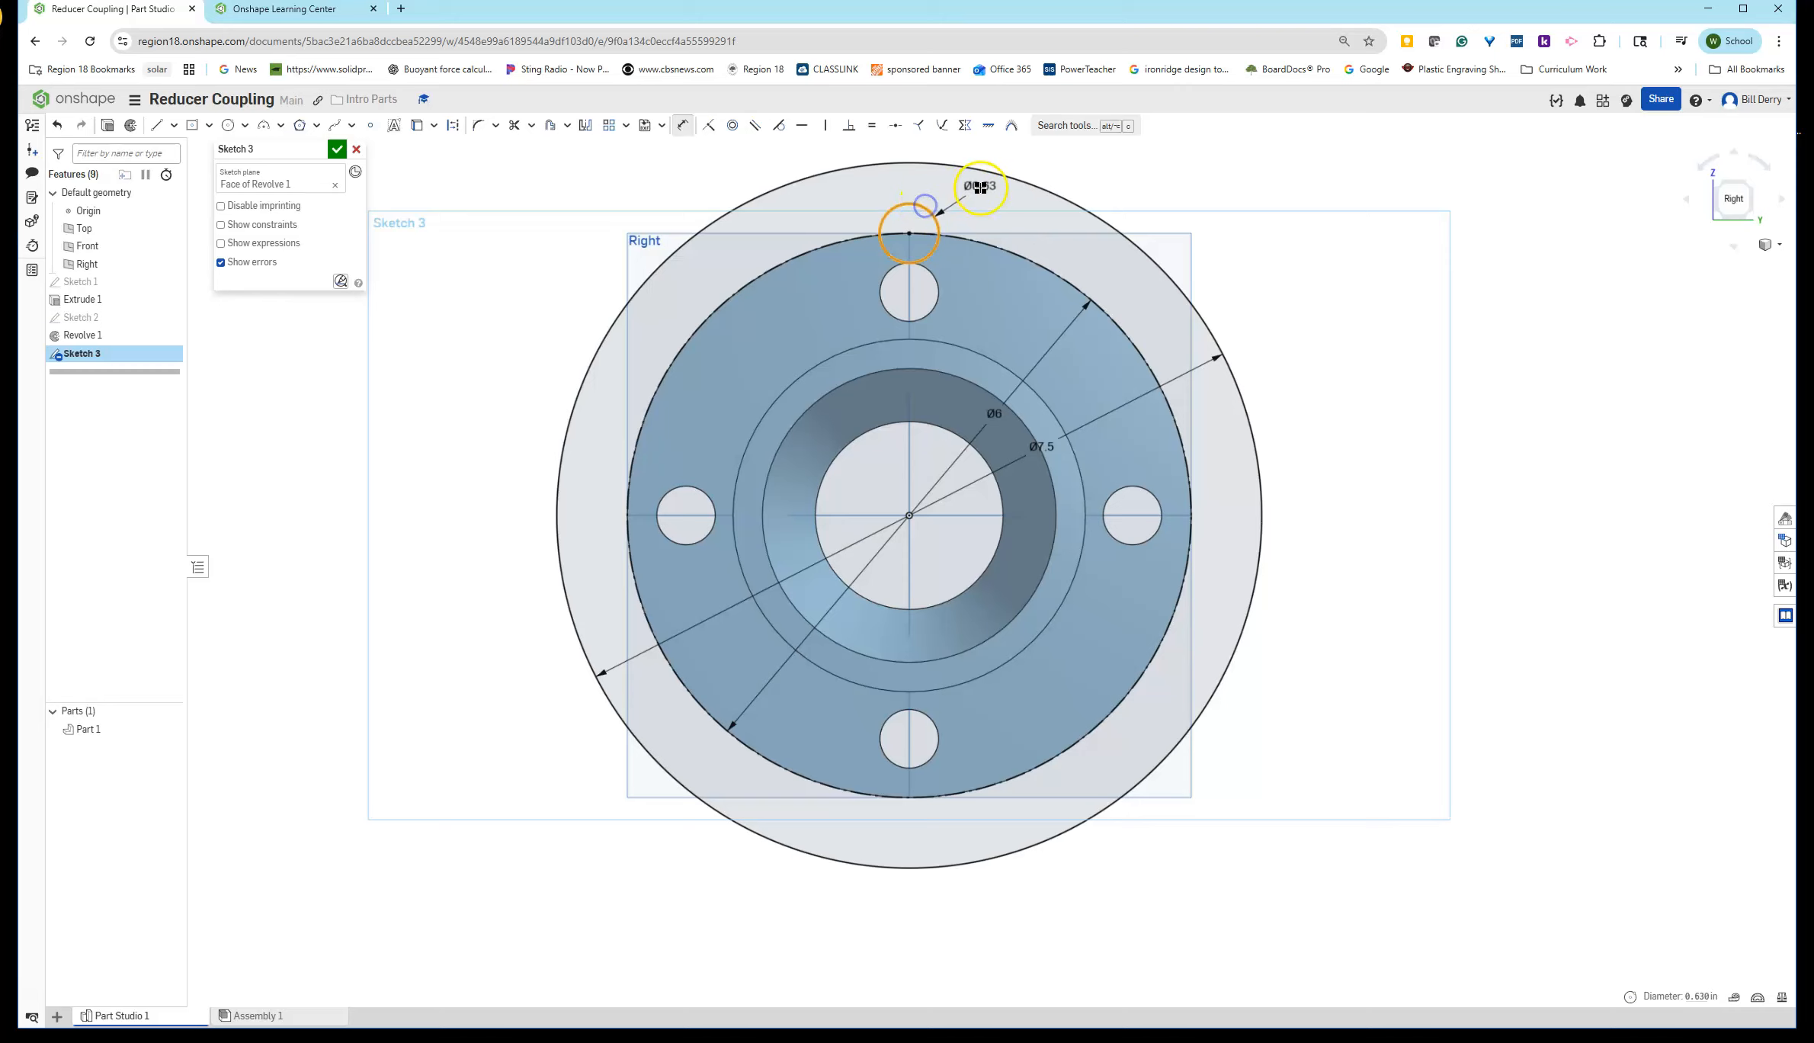
pyautogui.click(981, 185)
pyautogui.write('.75')
pyautogui.press('Return')
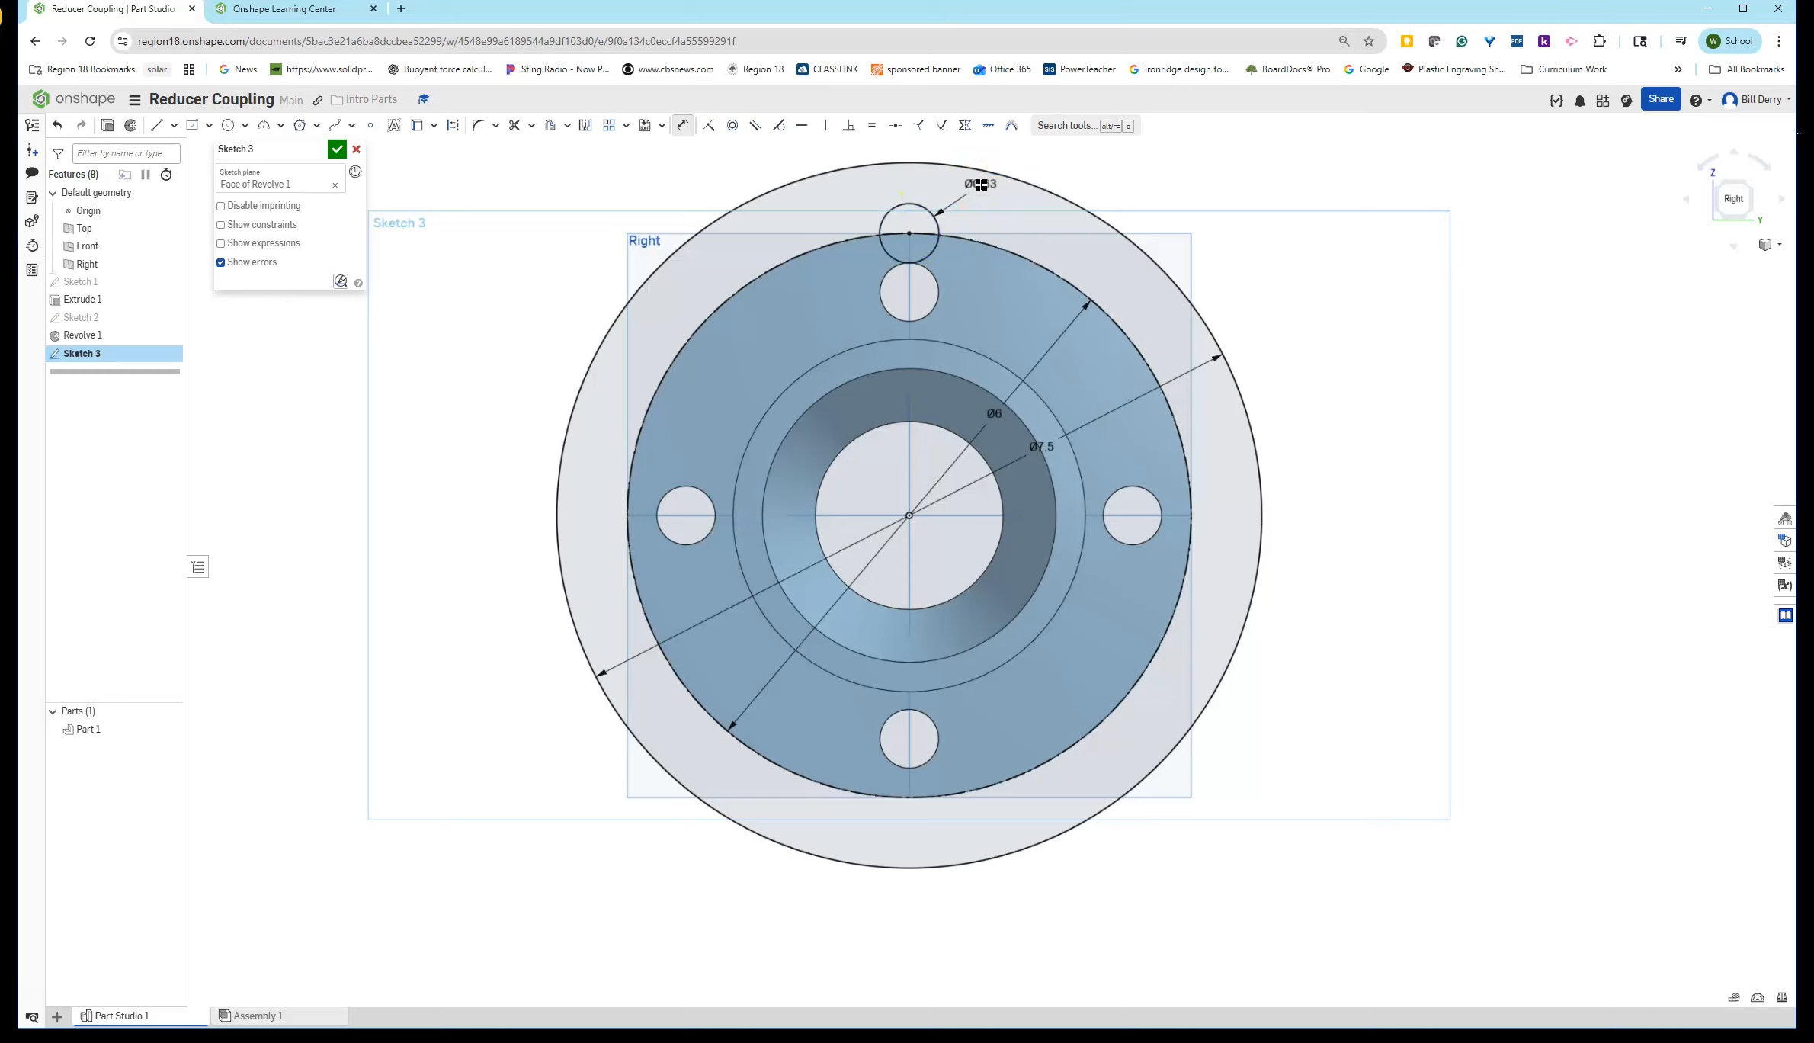
# - Draw three more bolt-hole circles centered on the right, bottom and left points of the construction circle
pyautogui.click(224, 127)
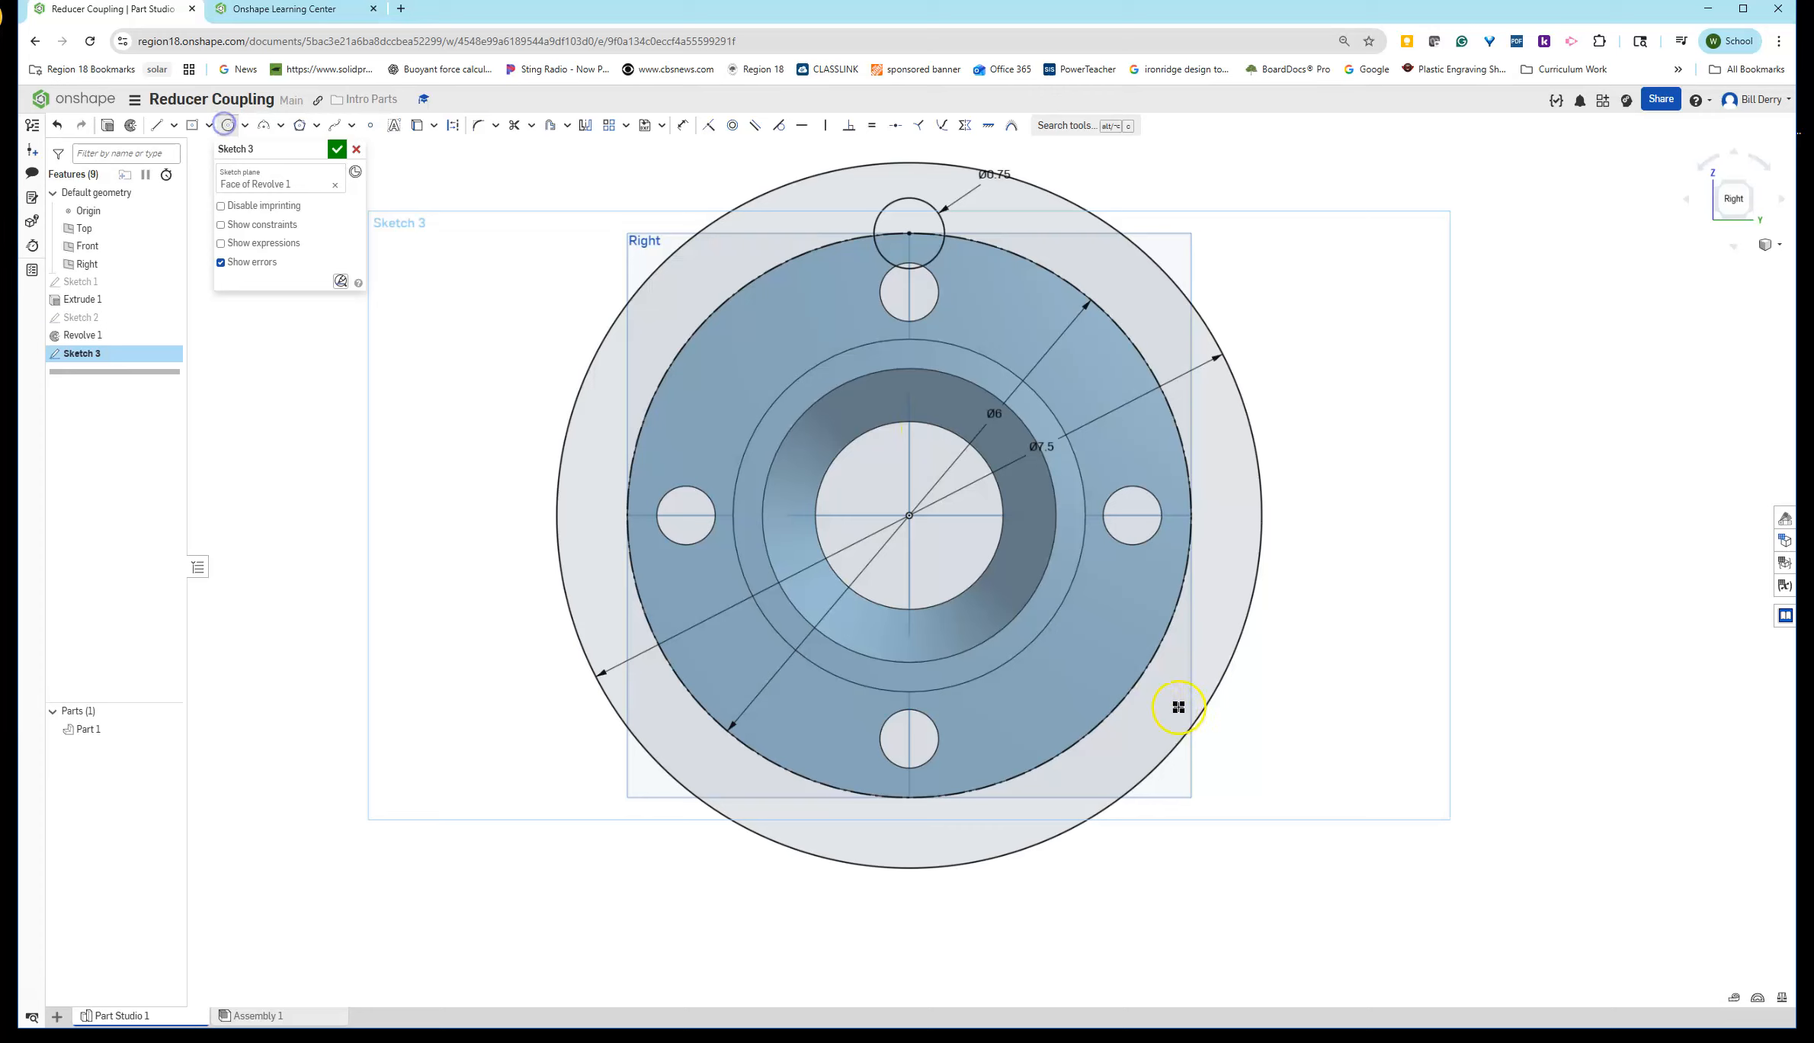
pyautogui.click(1193, 515)
pyautogui.click(1222, 516)
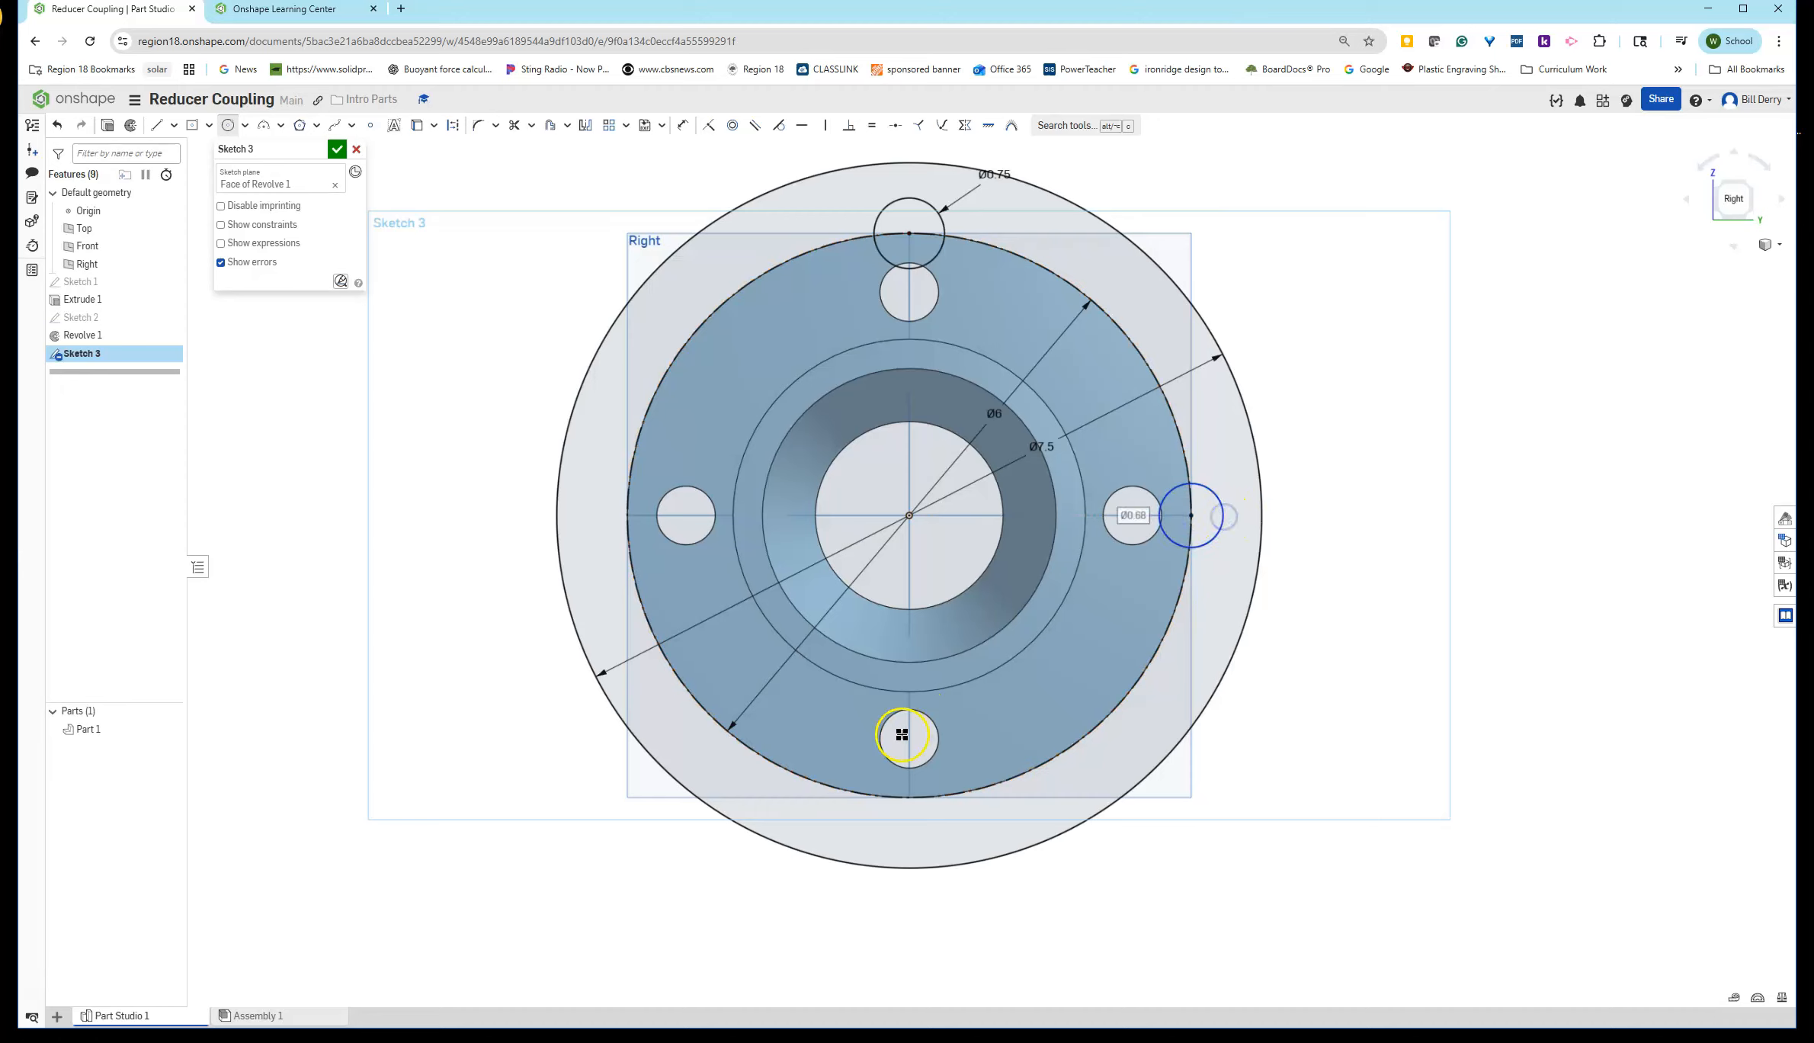
pyautogui.click(909, 797)
pyautogui.click(917, 763)
pyautogui.click(626, 516)
pyautogui.click(607, 508)
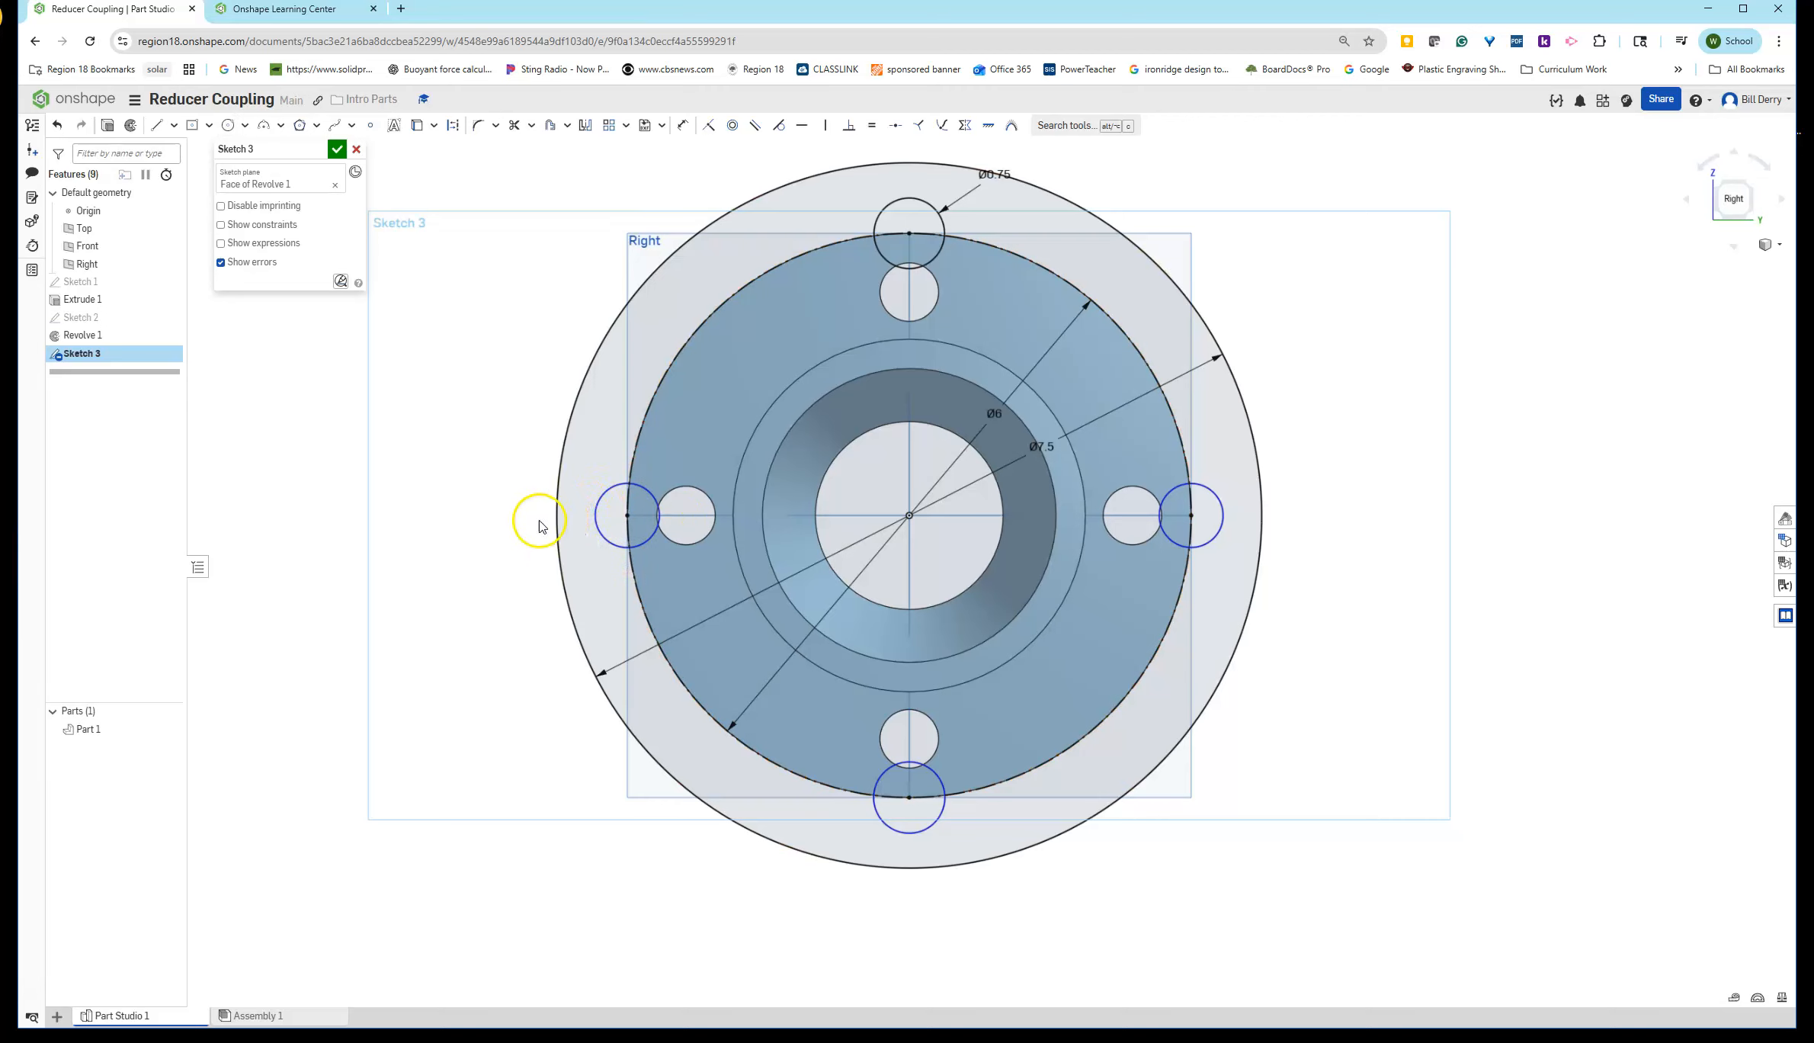
# - Select all four bolt-hole circles and make them equal in size
pyautogui.moveTo(438, 414); pyautogui.dragTo(1288, 908)
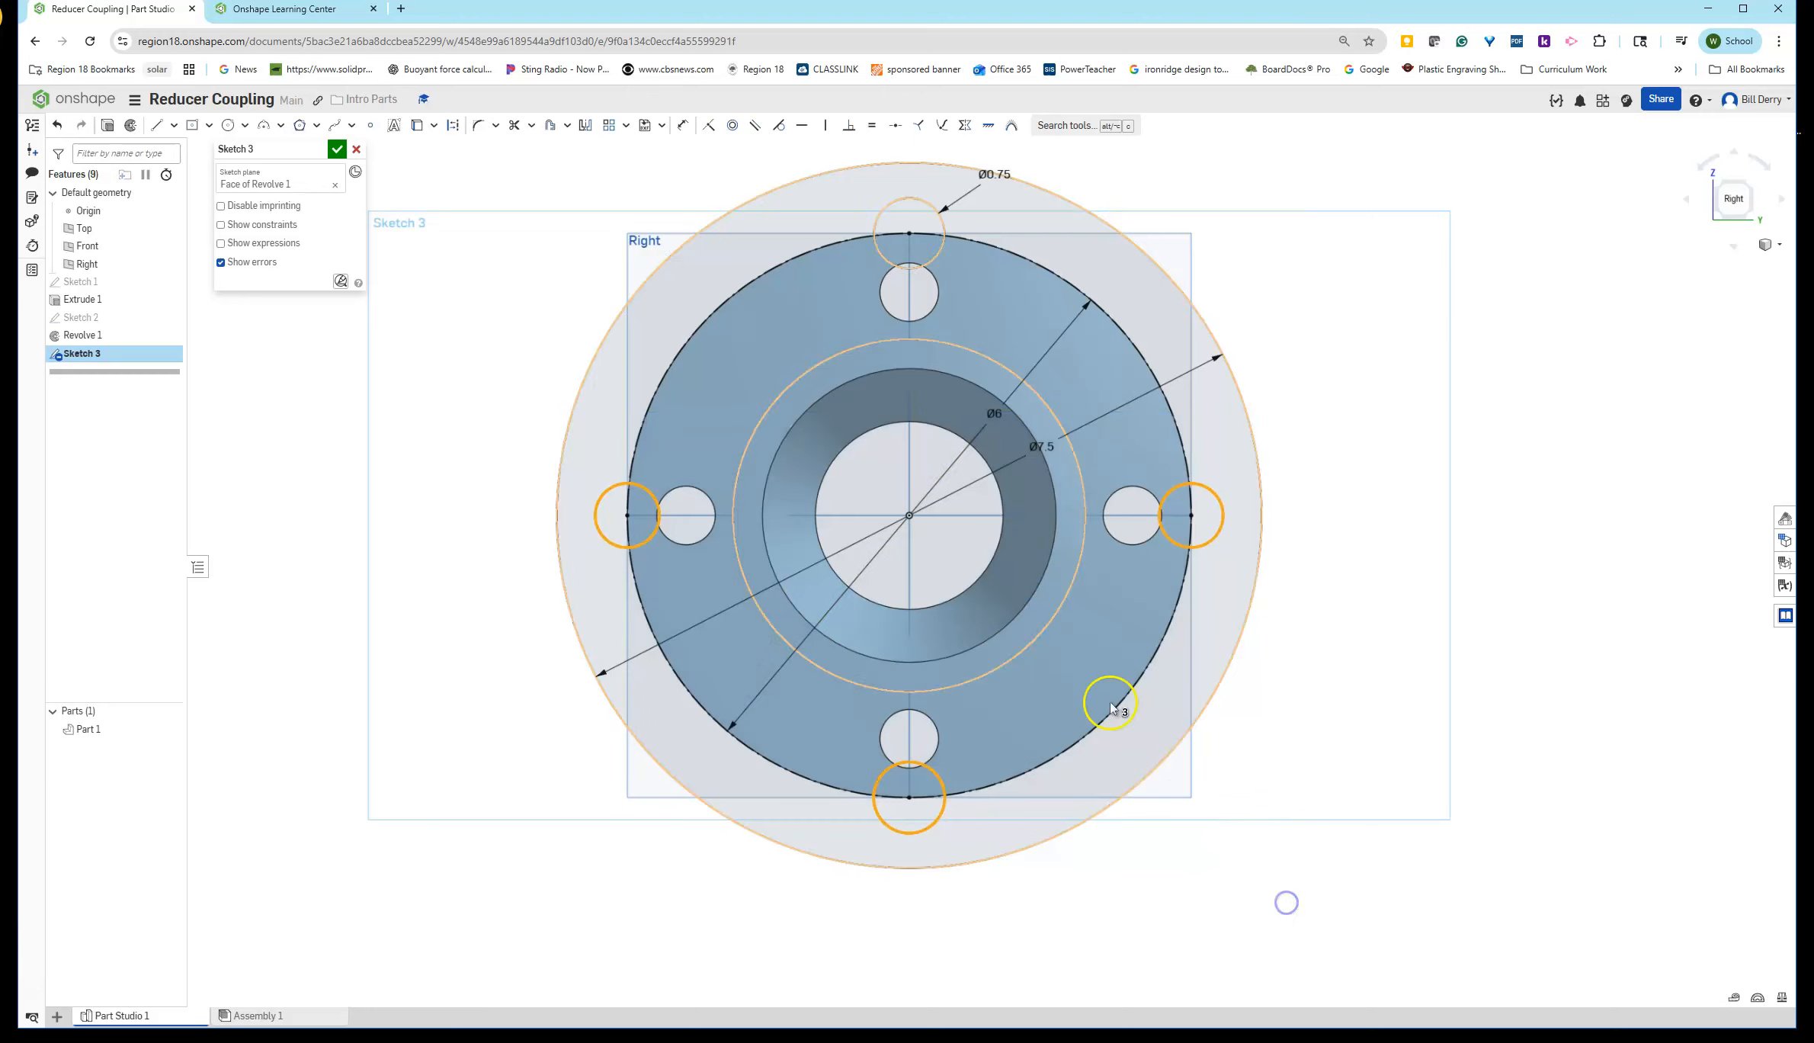
pyautogui.click(937, 261)
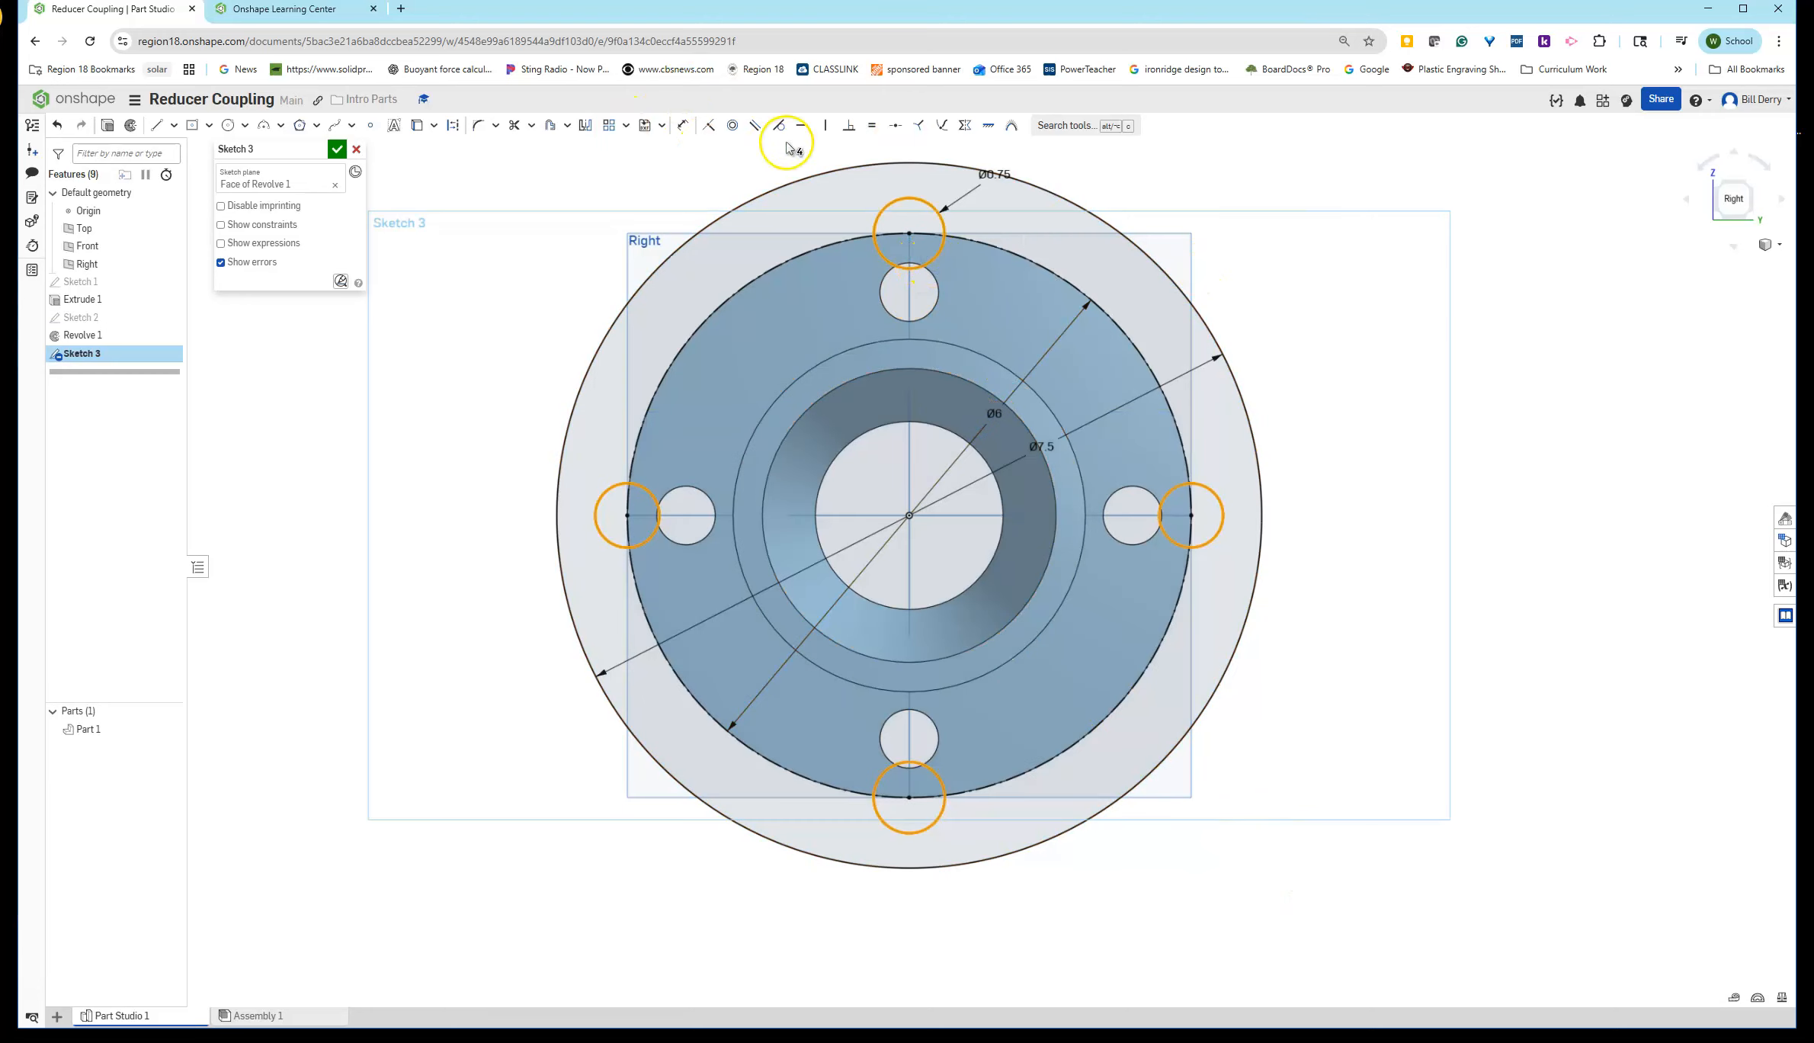
pyautogui.click(873, 127)
# - Read the remaining exercise steps in the Learning Center slides
pyautogui.scroll(-4, 1369, 577)
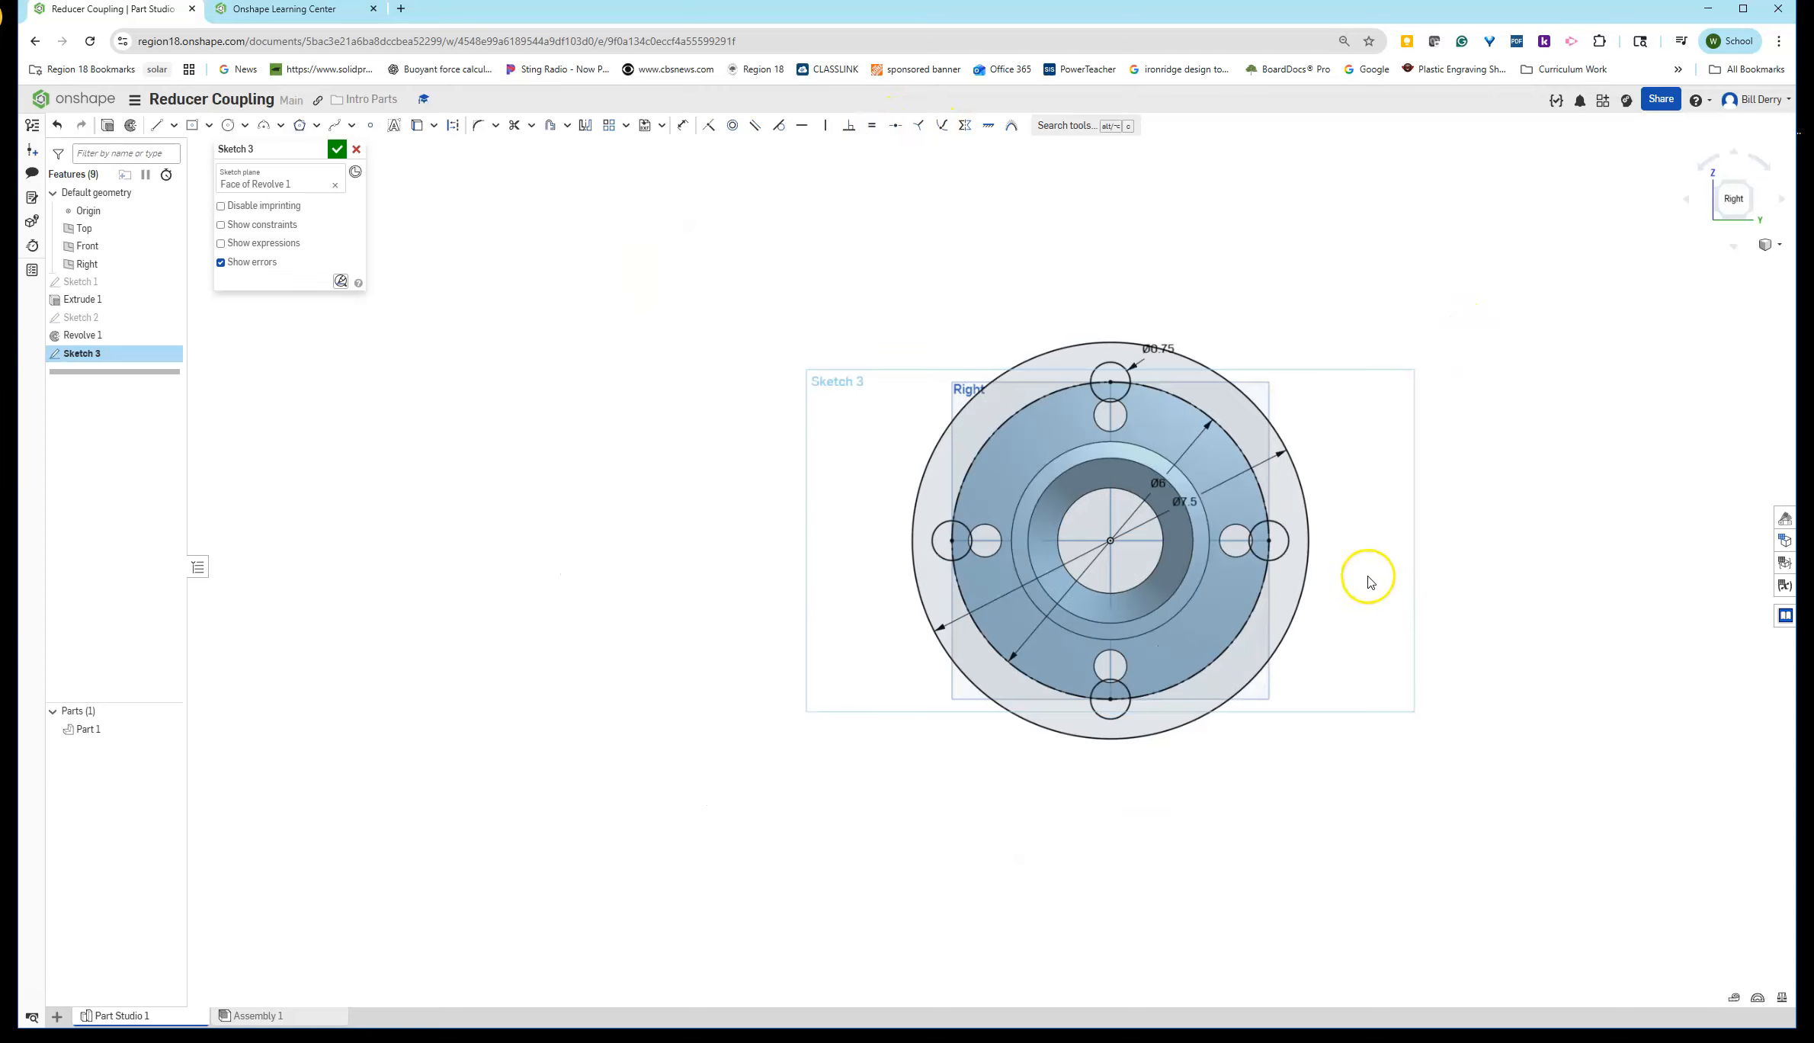
pyautogui.moveTo(1813, 61); pyautogui.dragTo(902, 9)
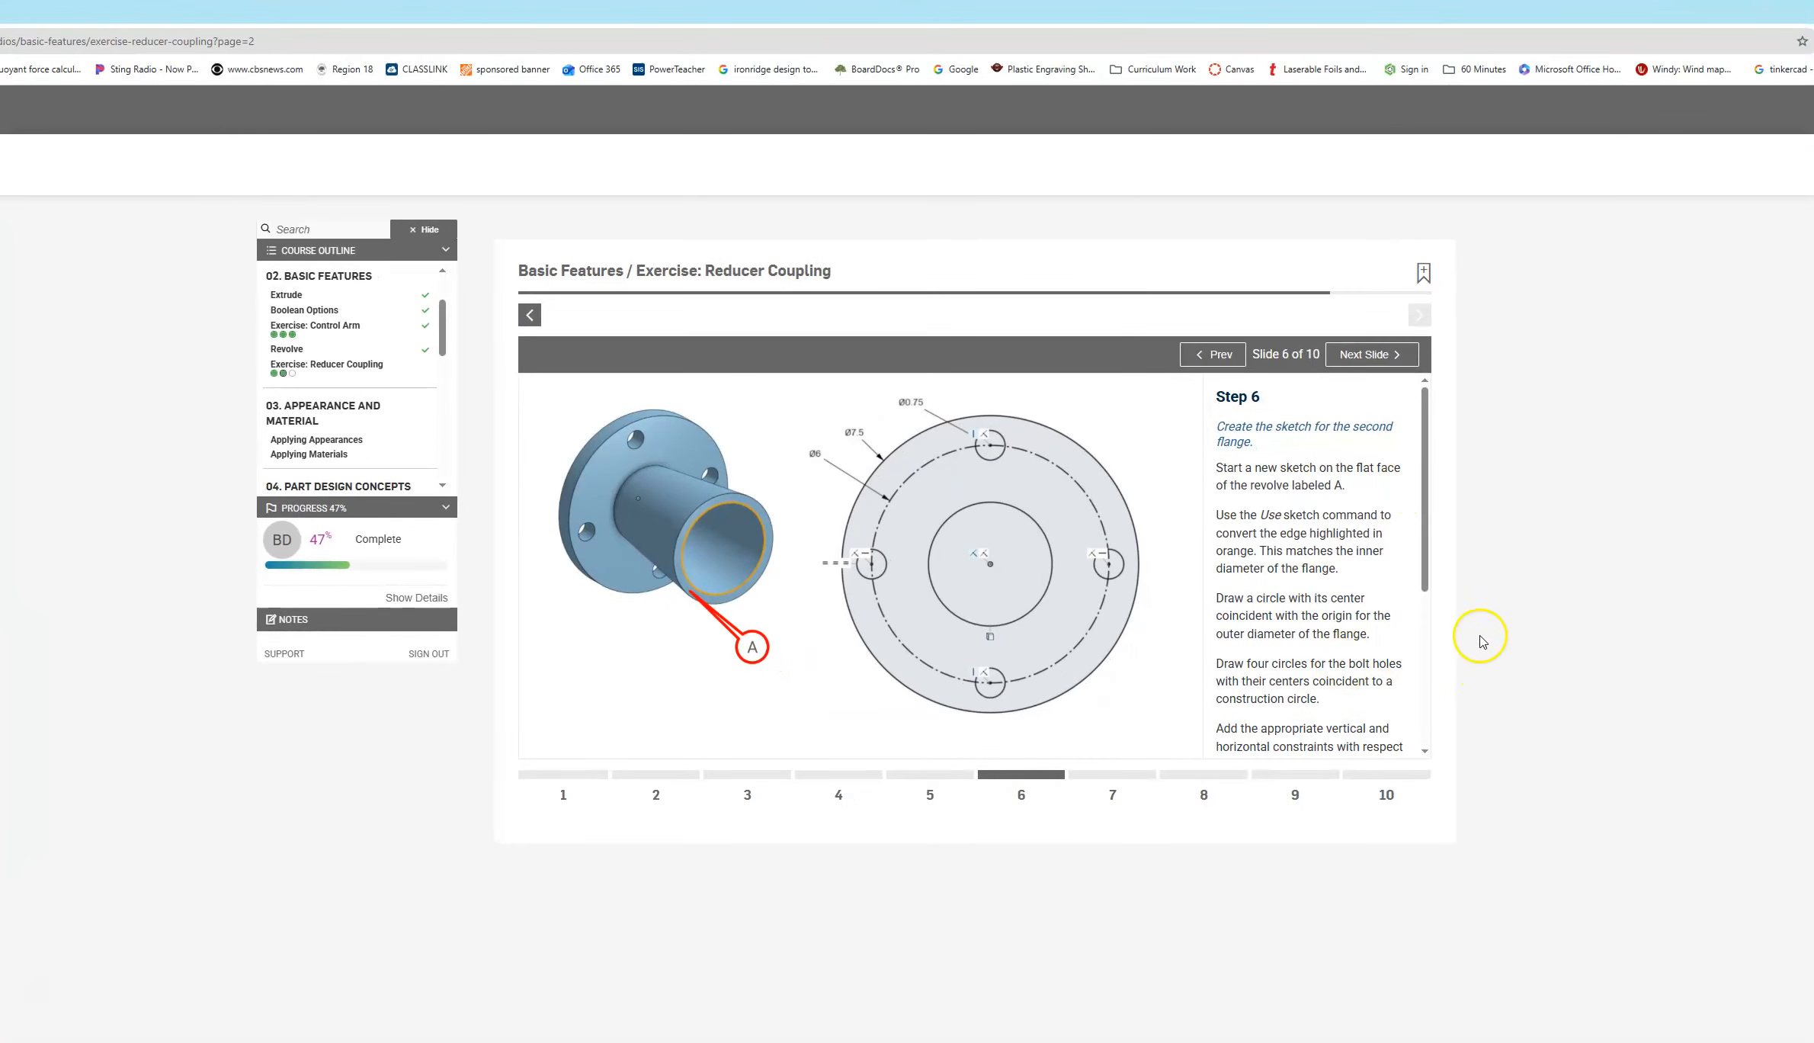
pyautogui.moveTo(1425, 538); pyautogui.dragTo(1427, 720)
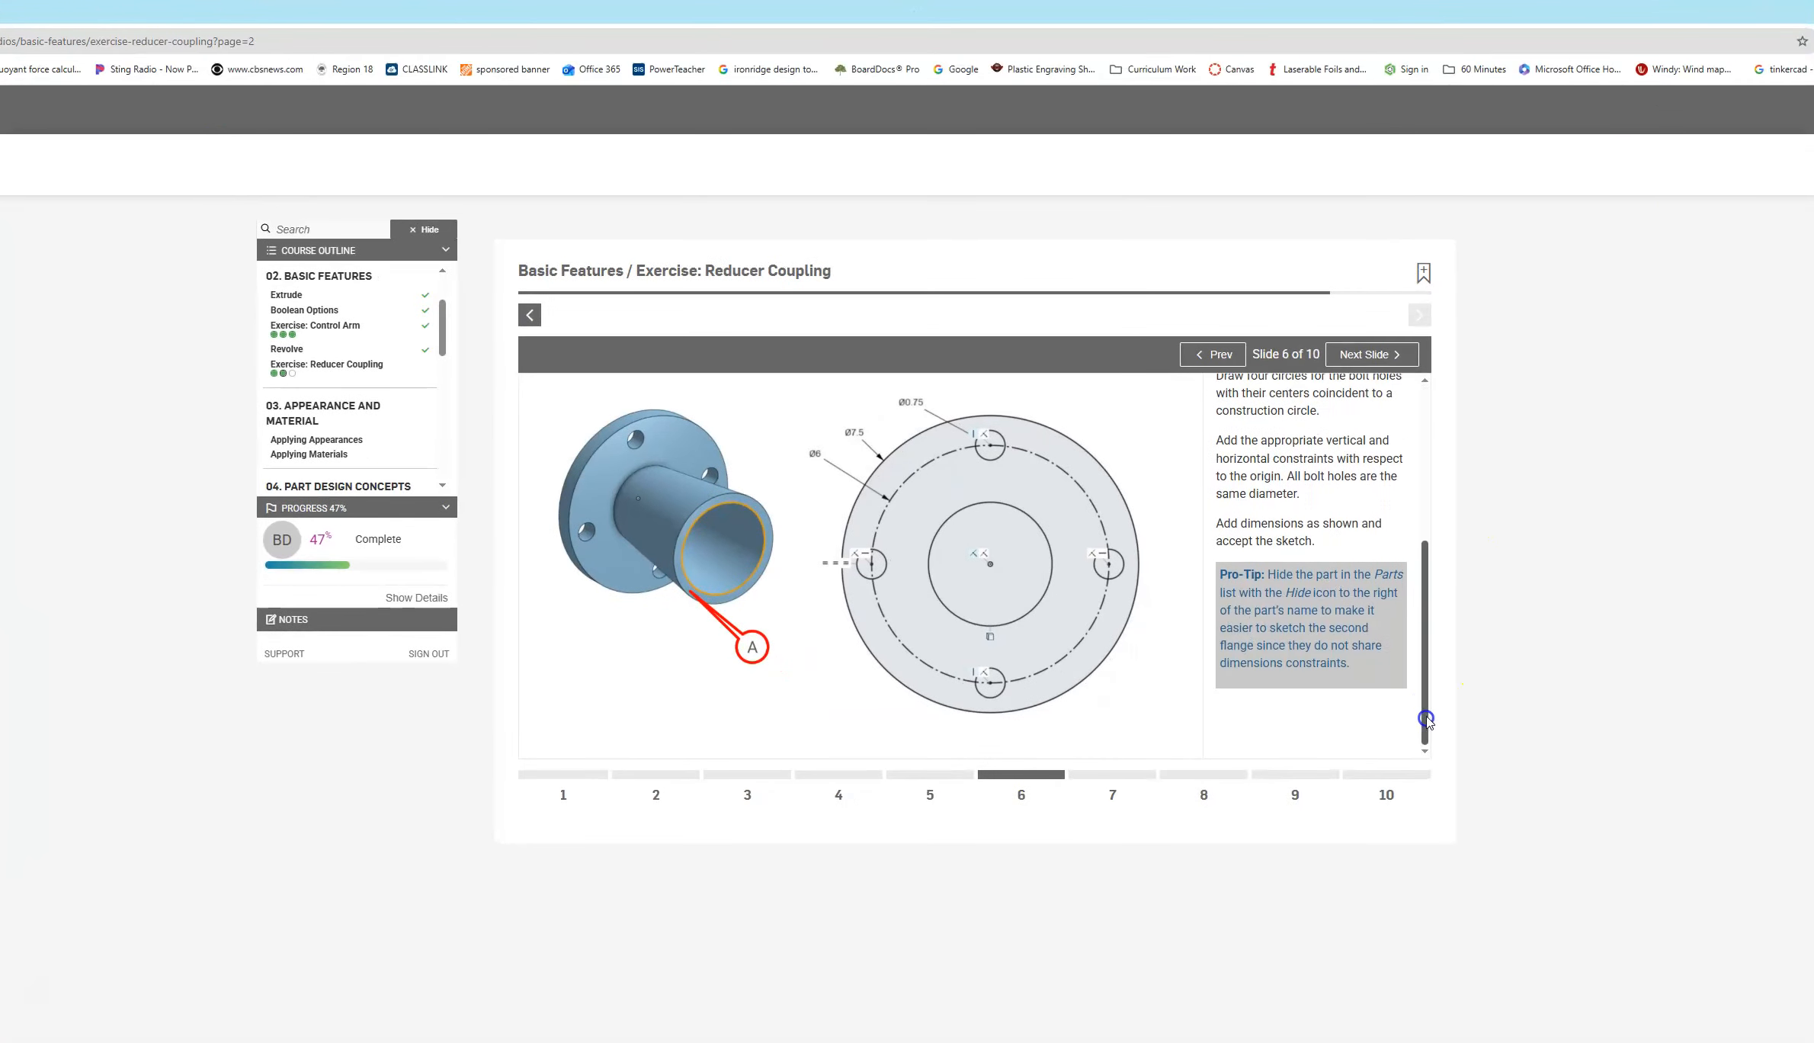
pyautogui.click(1372, 354)
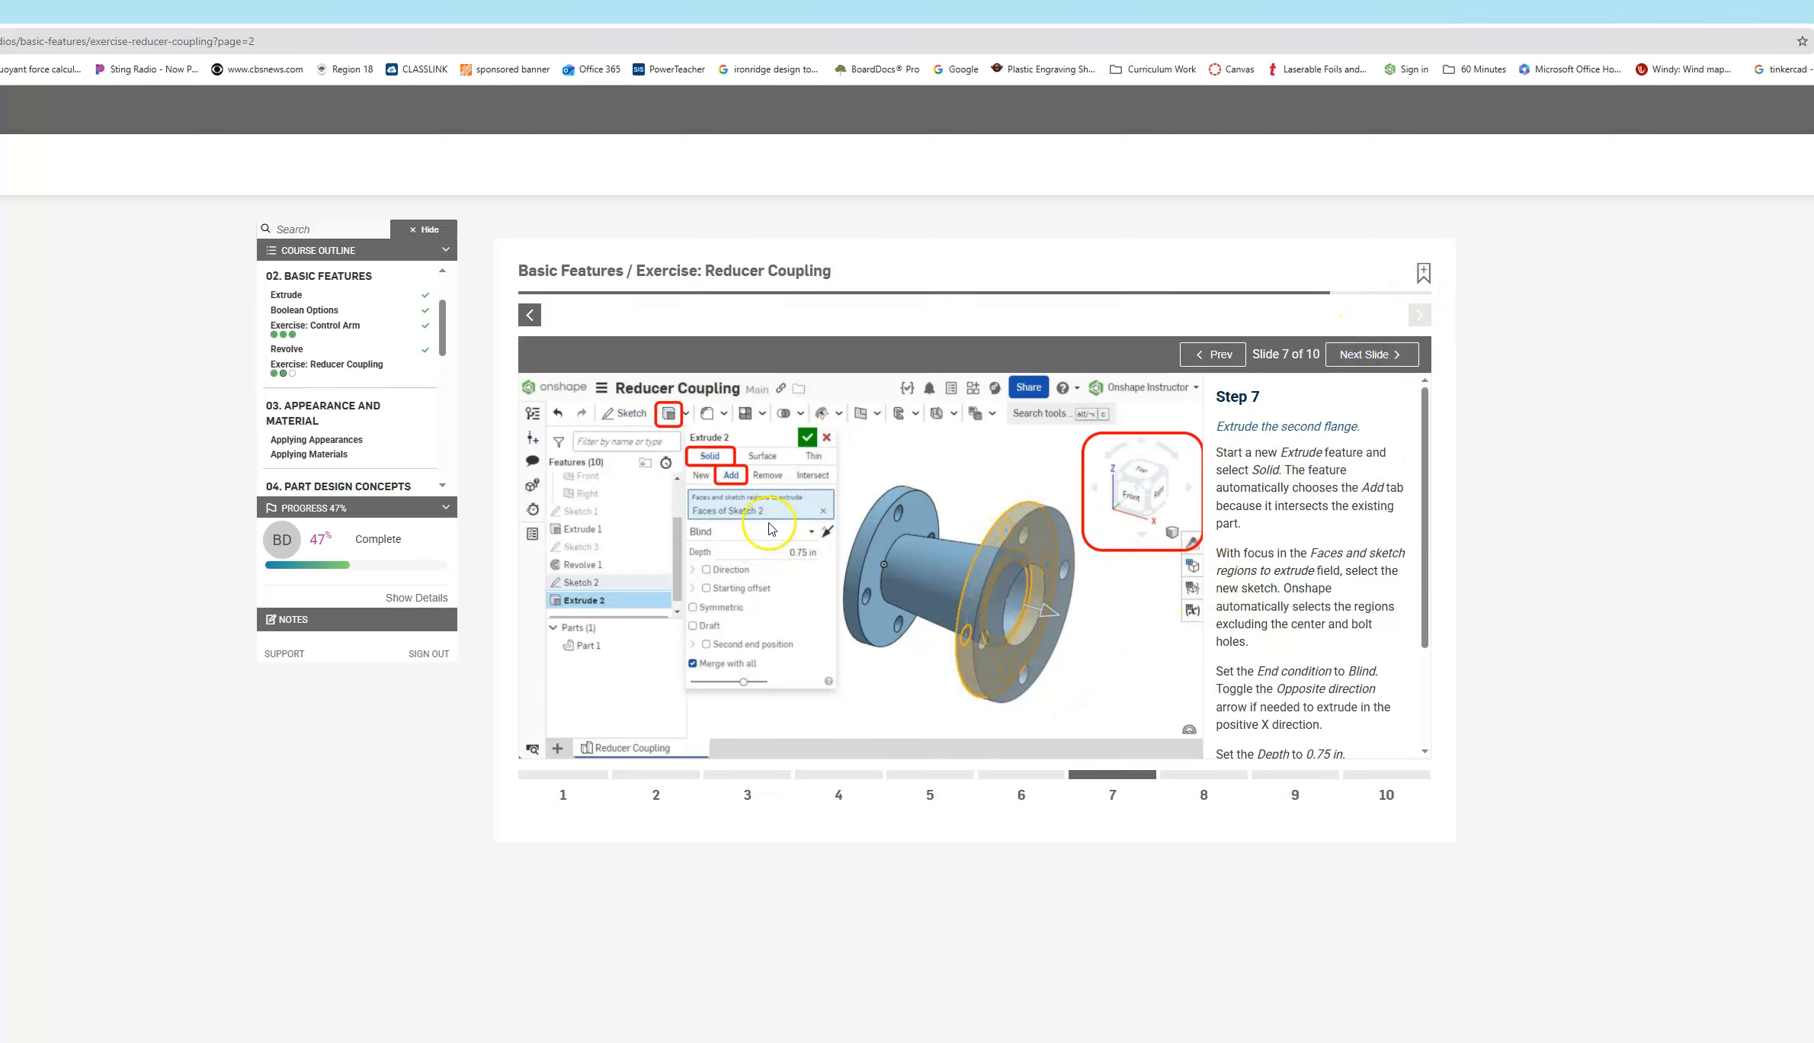
pyautogui.scroll(-3, 1351, 670)
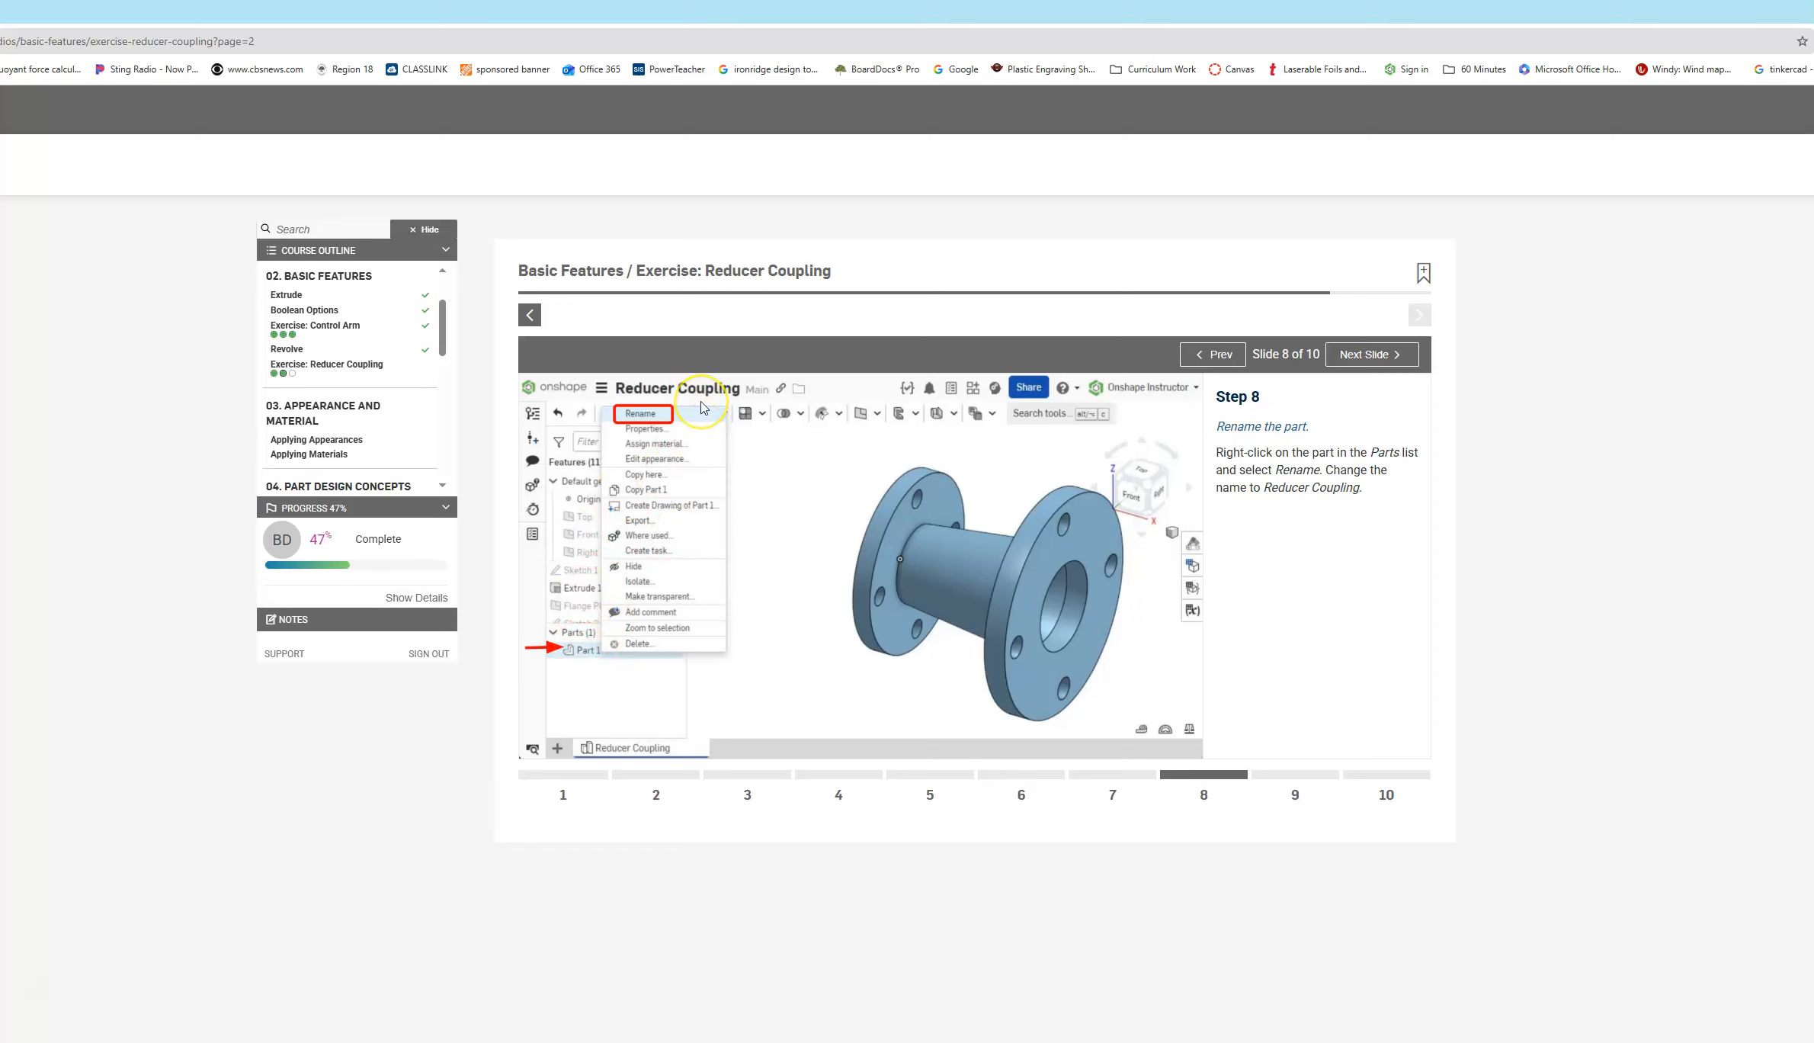
pyautogui.click(1386, 352)
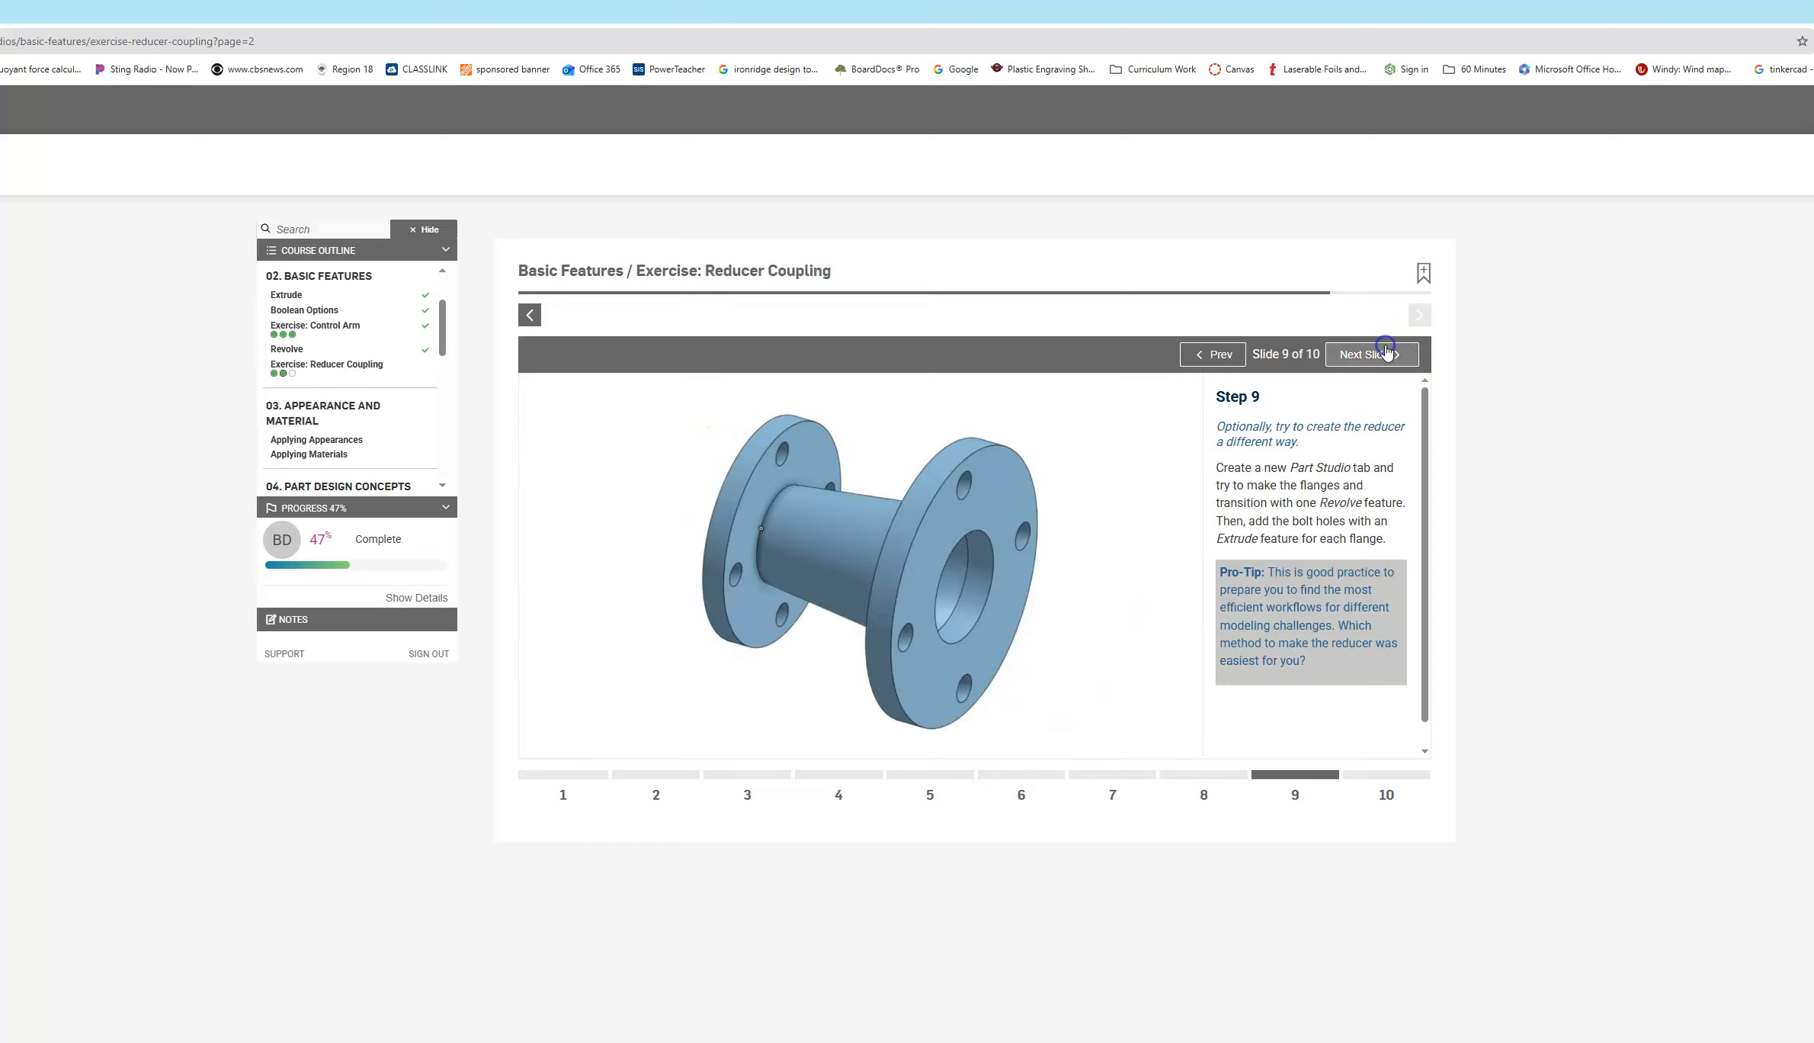
pyautogui.scroll(-1, 1364, 495)
pyautogui.scroll(1, 1365, 495)
pyautogui.click(1372, 355)
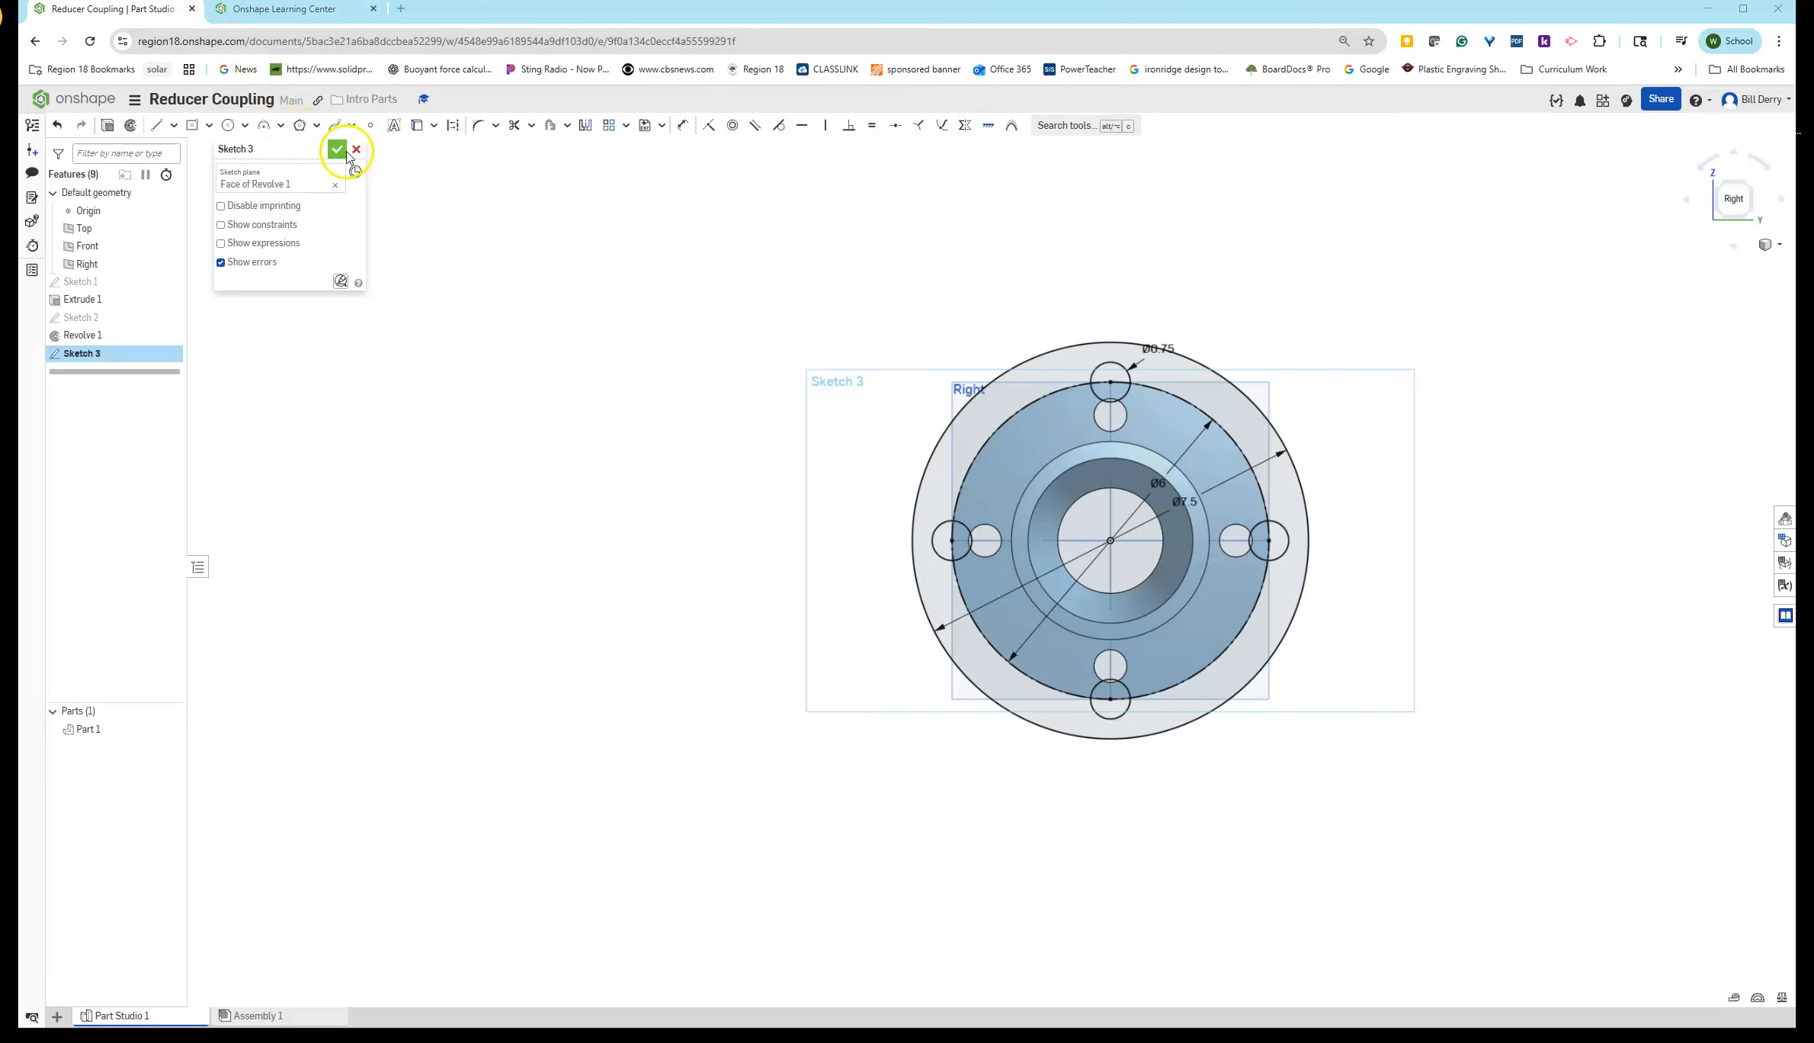
# - Finish Sketch 3 and extrude its faces 0.75 in, adding to the existing part
pyautogui.click(336, 148)
pyautogui.click(80, 353)
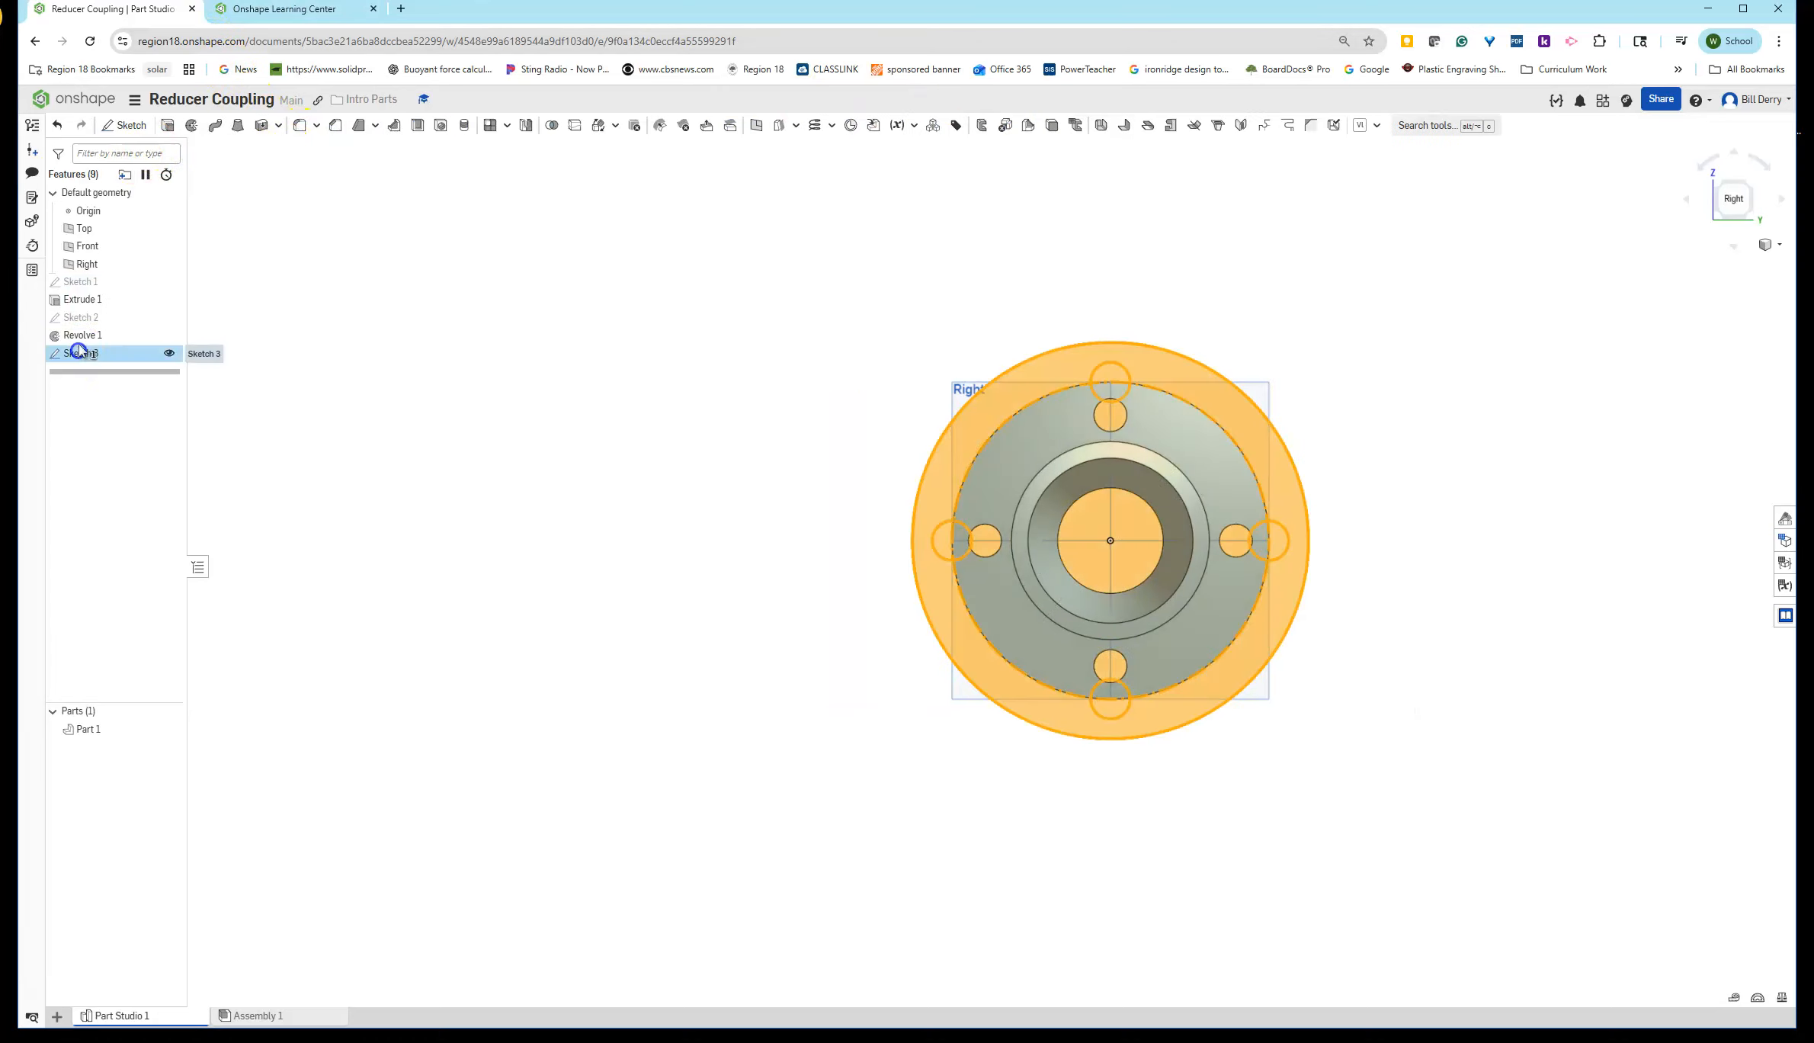
pyautogui.click(168, 126)
pyautogui.click(312, 187)
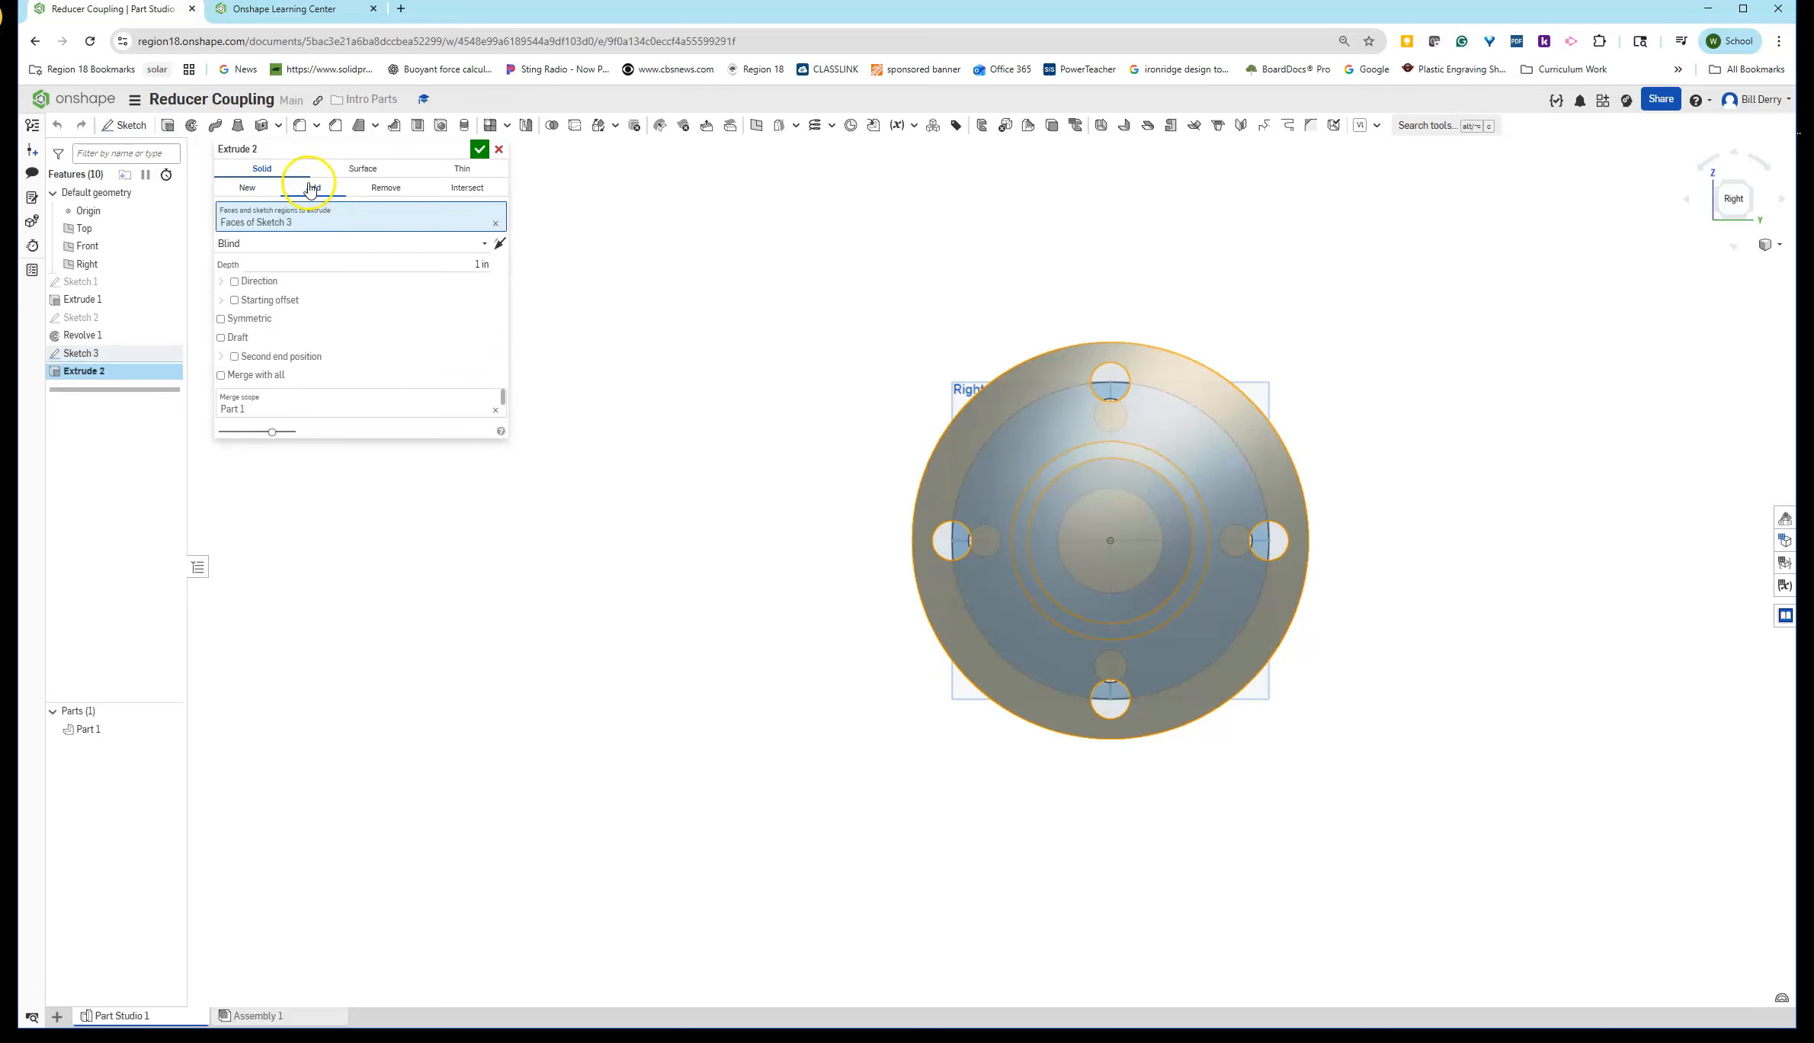
pyautogui.click(470, 265)
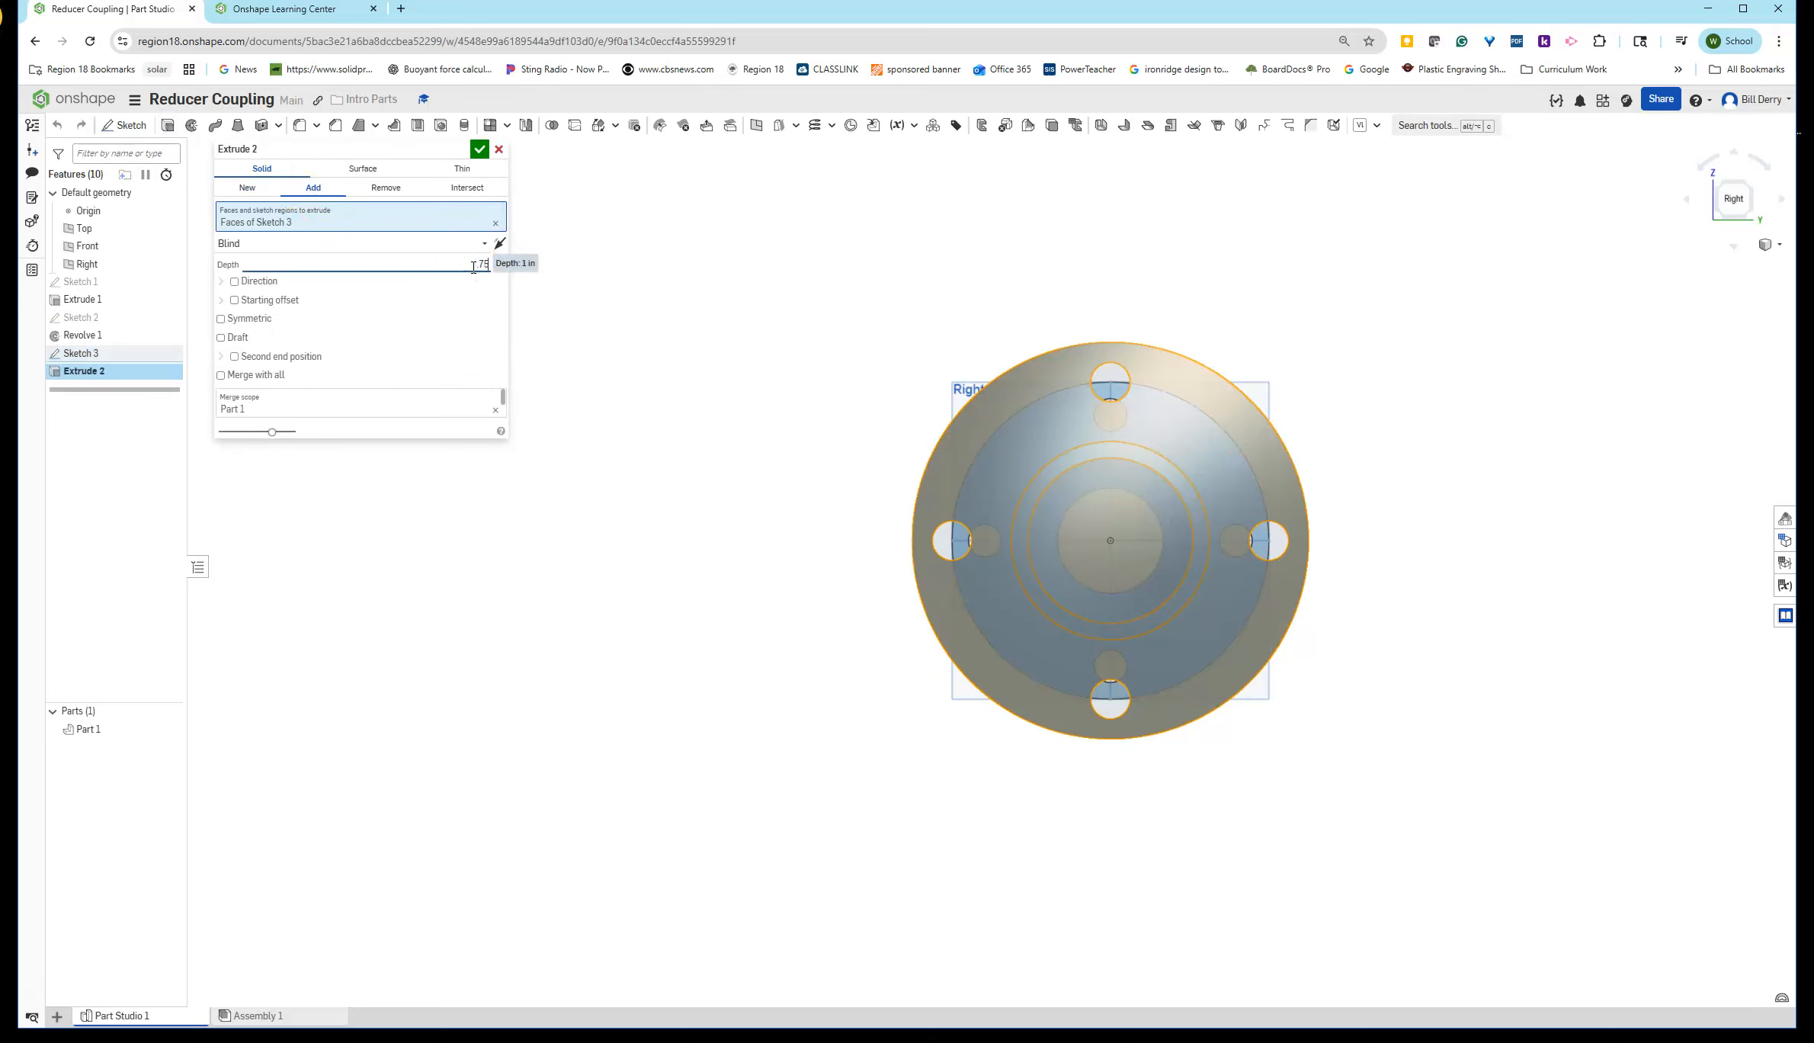
pyautogui.moveTo(1004, 503); pyautogui.dragTo(1091, 539, button='right')
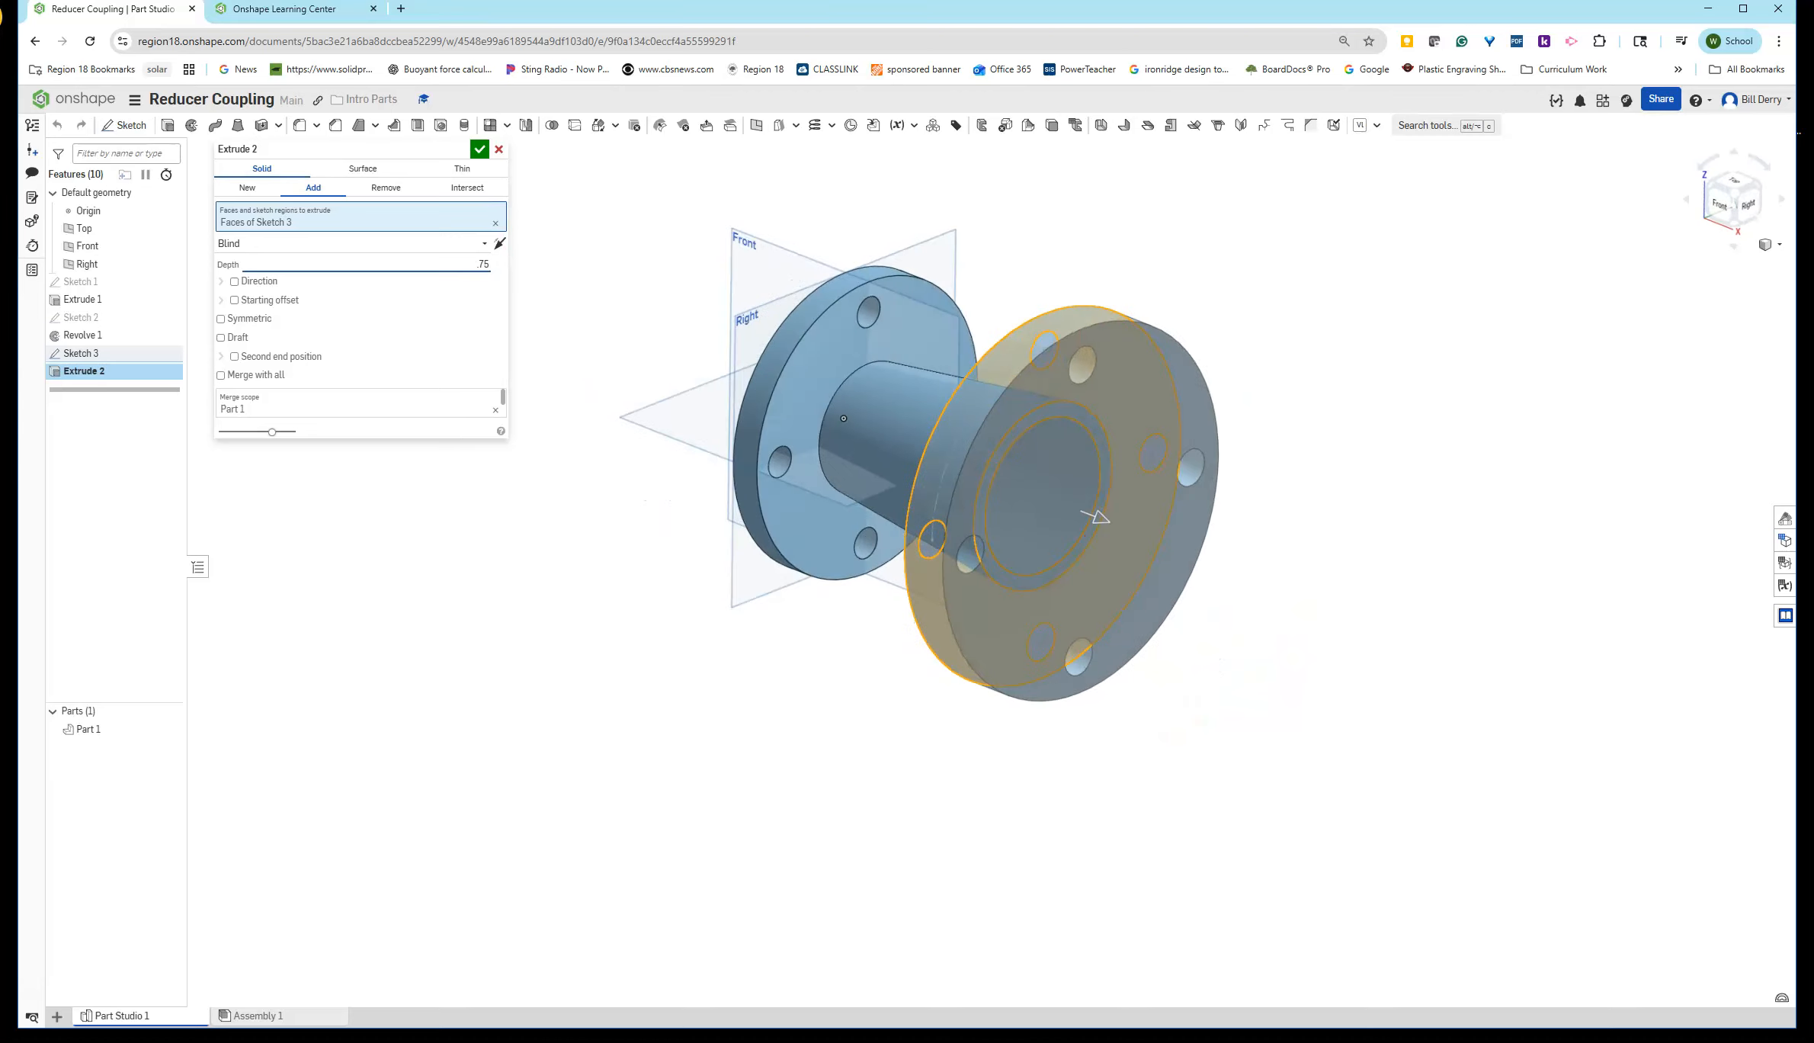
# - Look back through the exercise slides for the second flange step in the Learning Center
pyautogui.moveTo(1813, 107); pyautogui.dragTo(1729, 54)
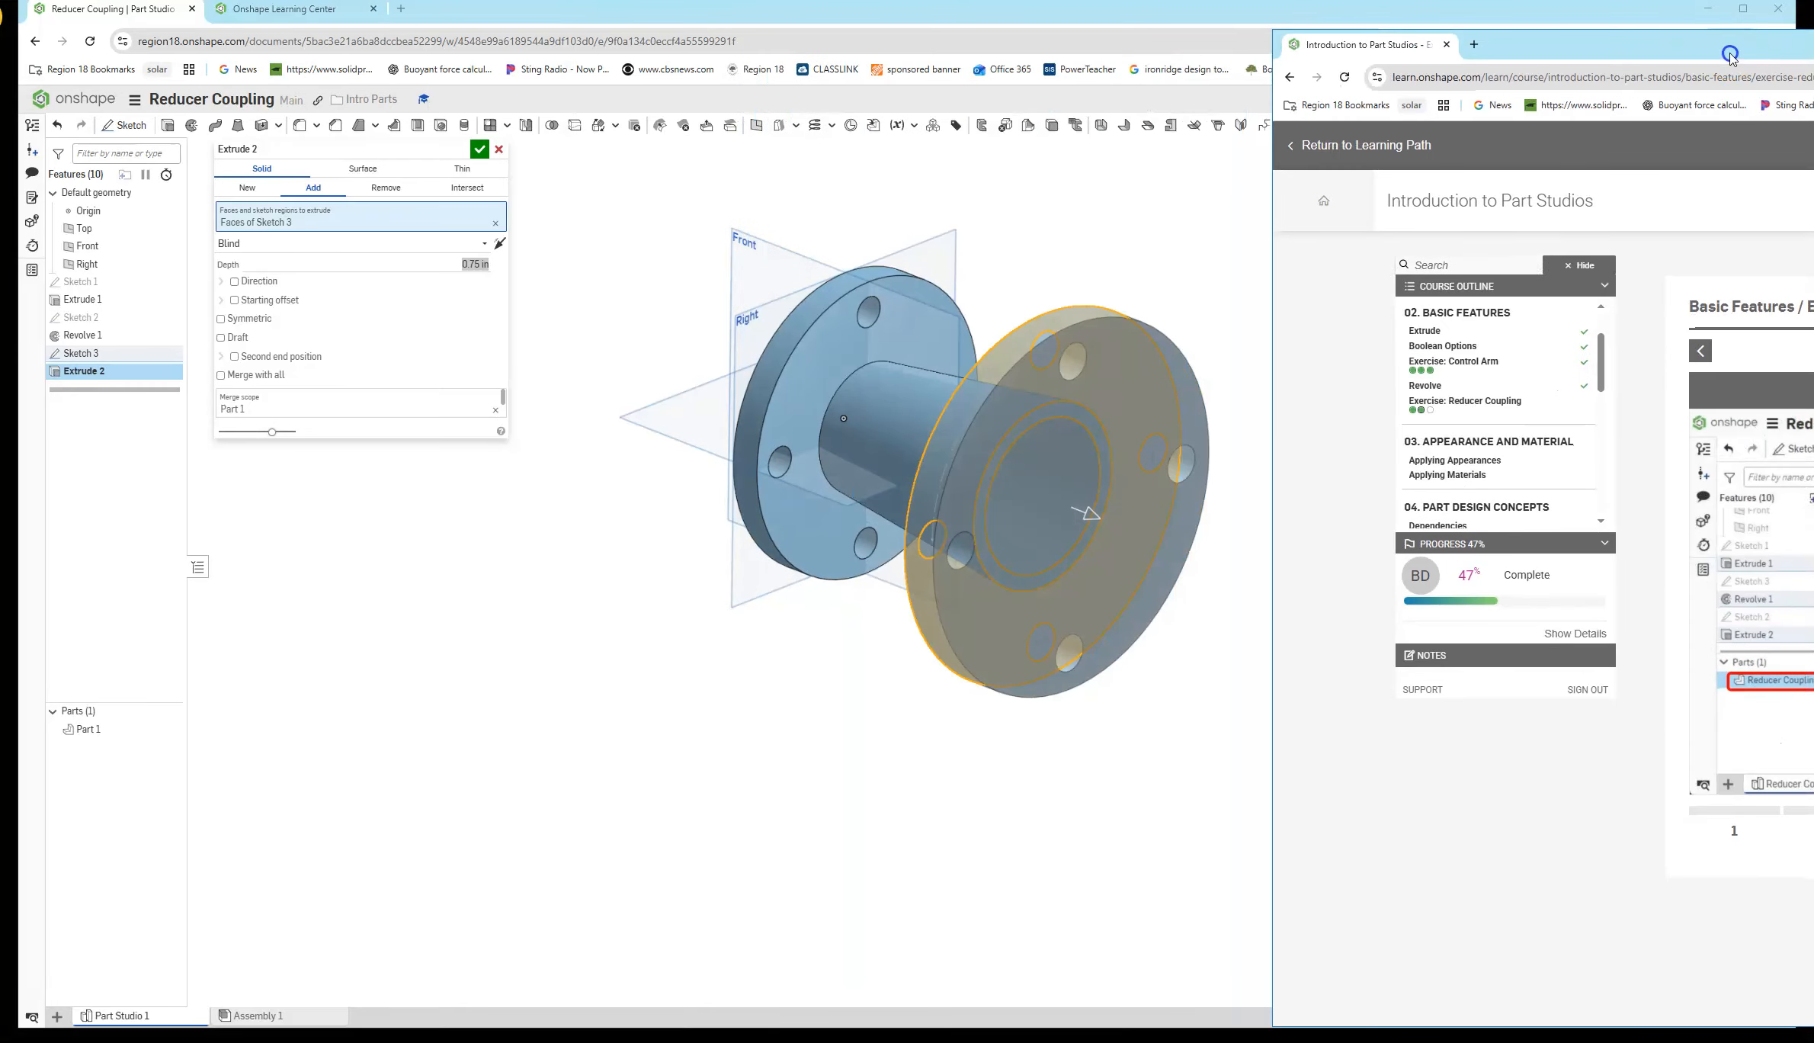
pyautogui.moveTo(1729, 54); pyautogui.dragTo(535, 3)
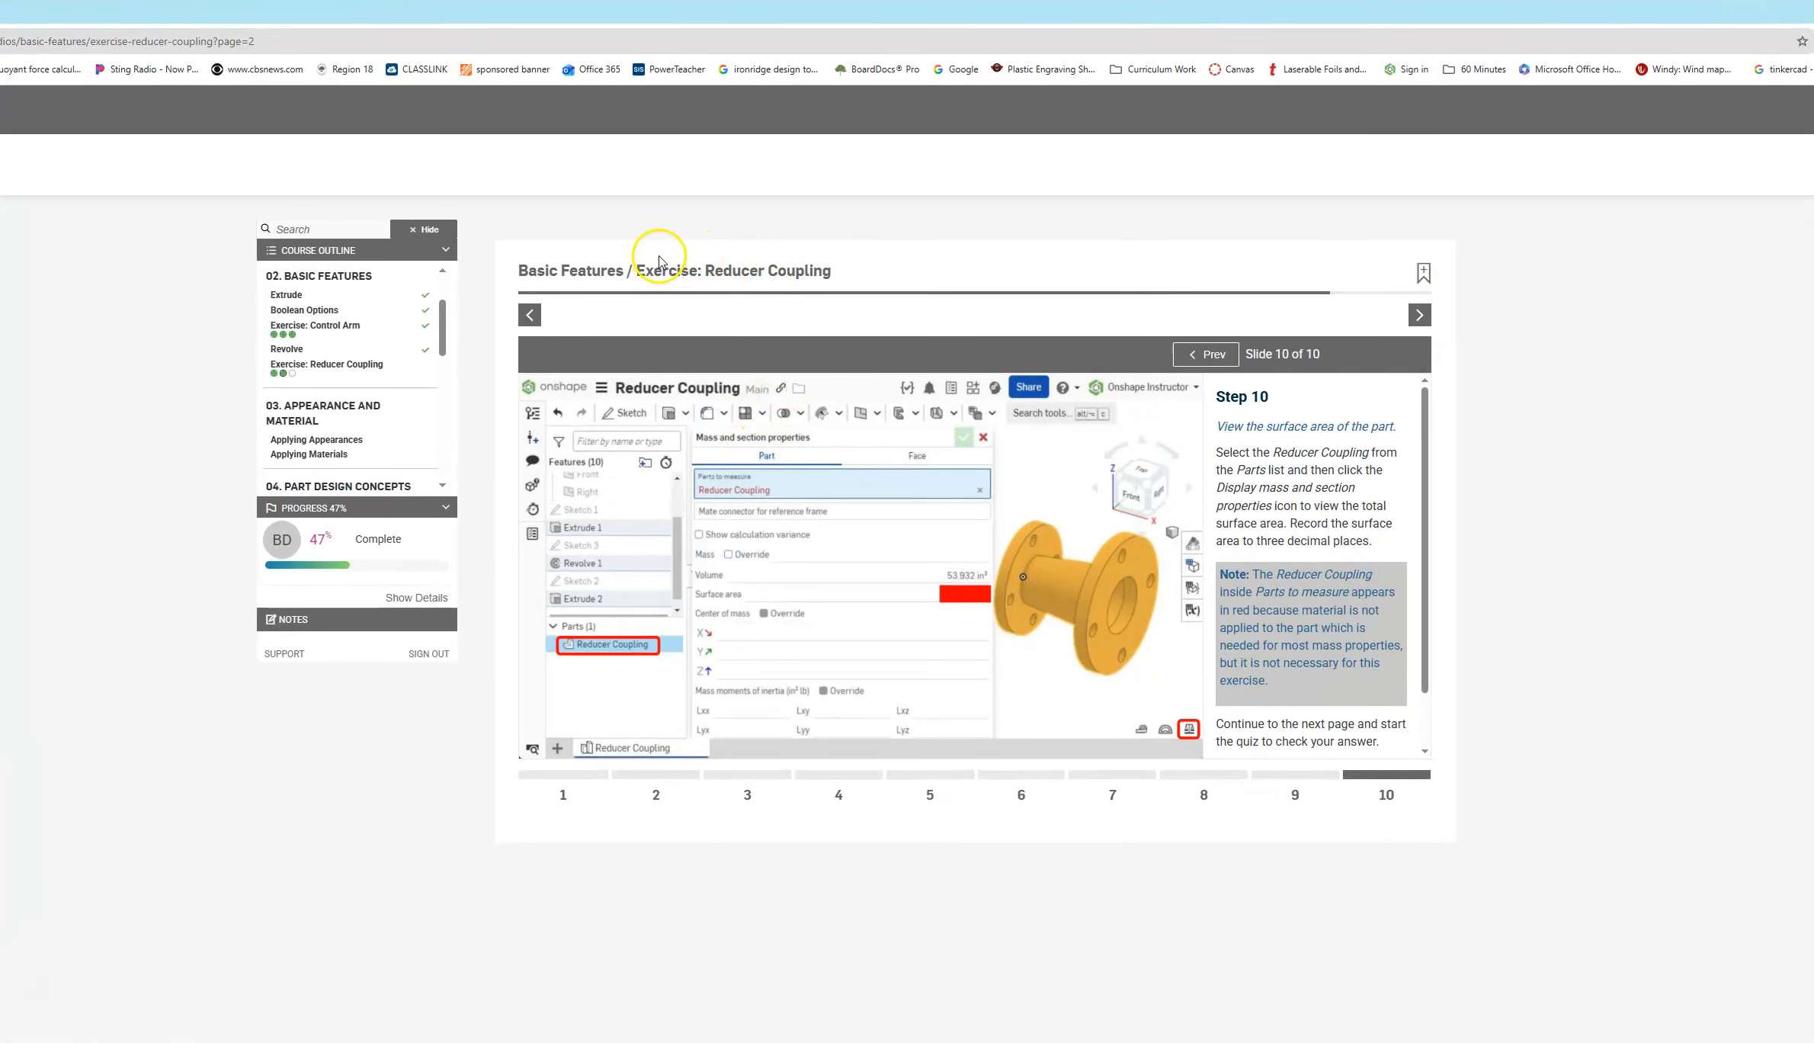
pyautogui.click(1231, 358)
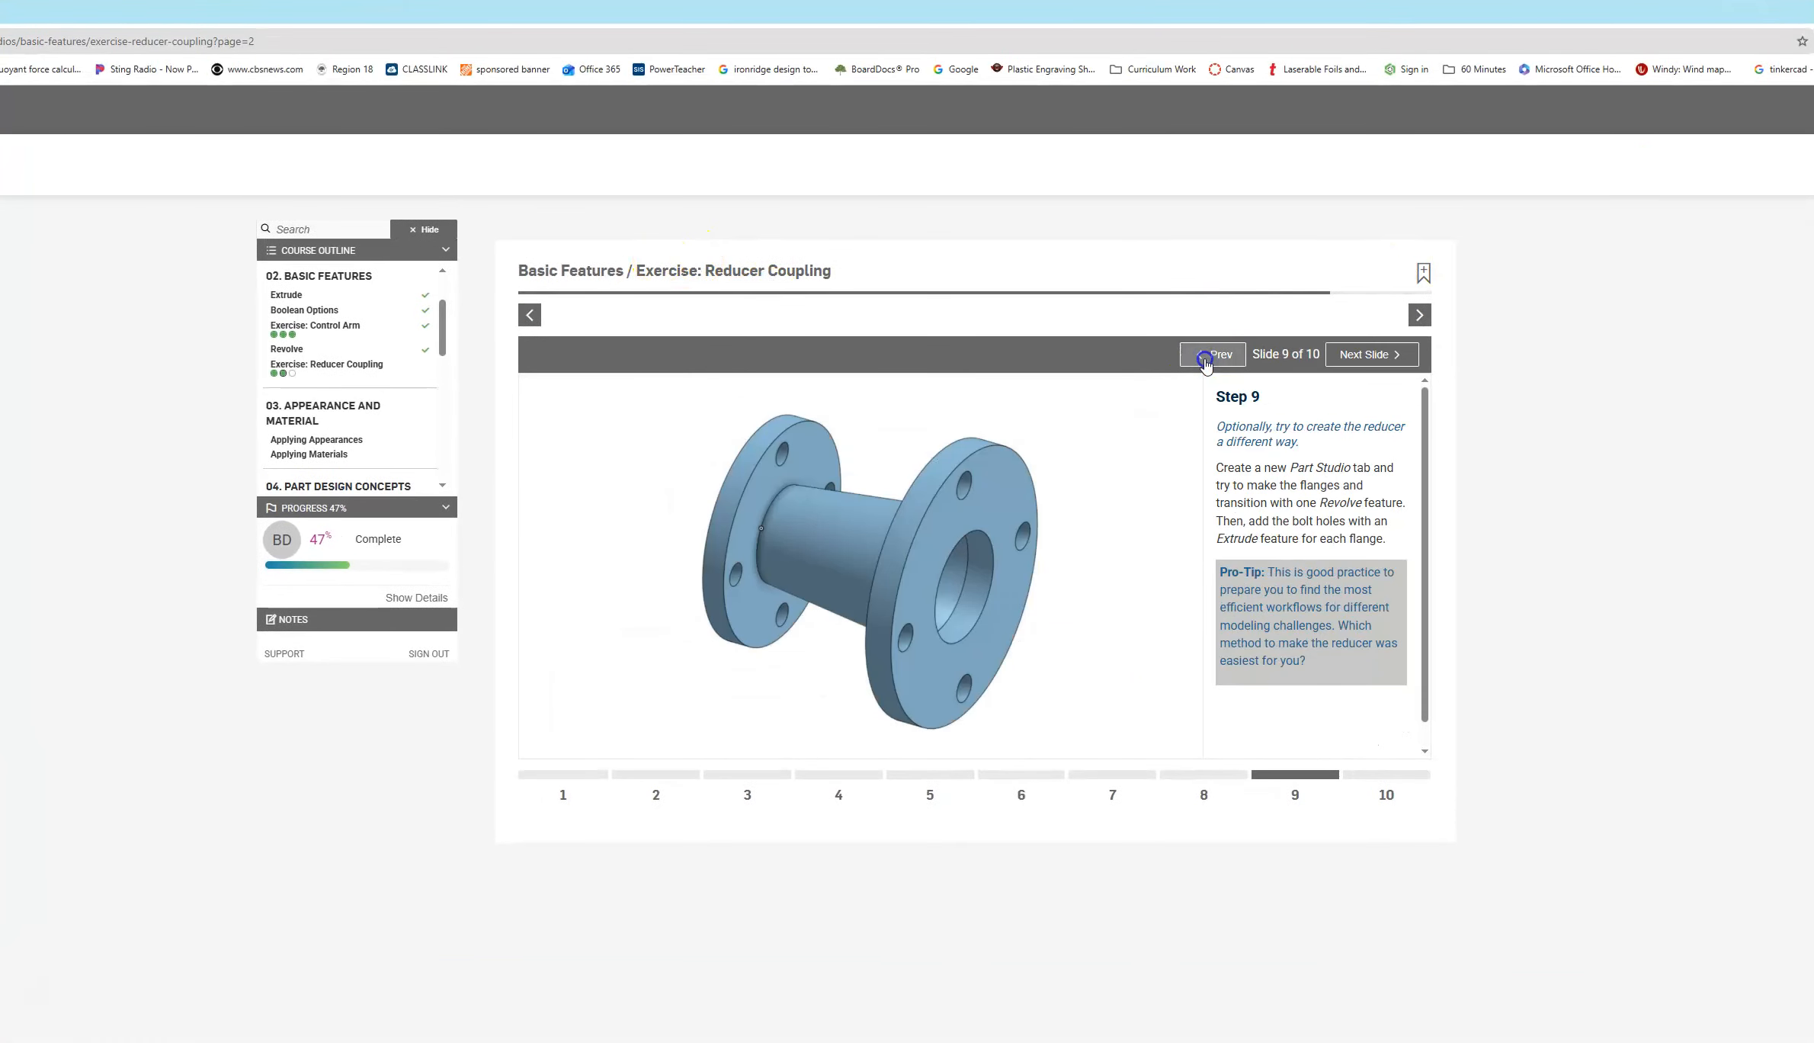
pyautogui.click(1206, 357)
pyautogui.click(1205, 358)
pyautogui.click(1205, 358)
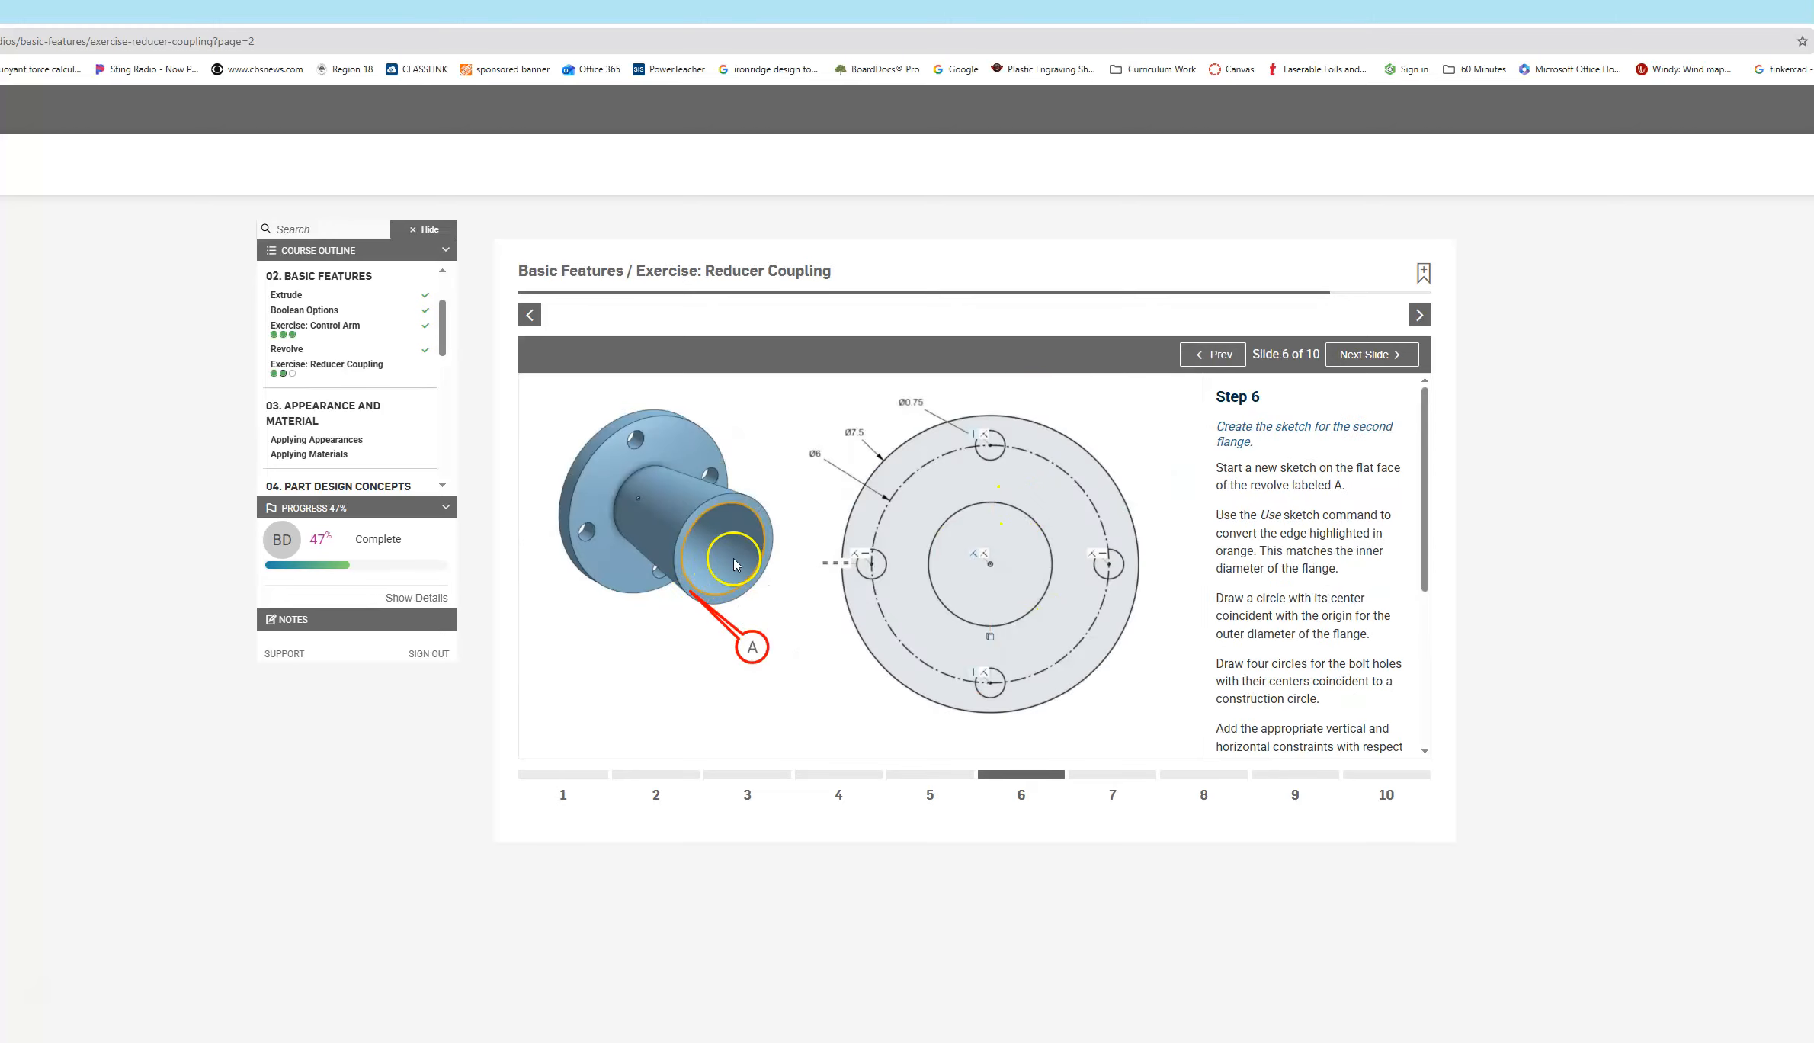
pyautogui.moveTo(1250, 14); pyautogui.dragTo(1813, 142)
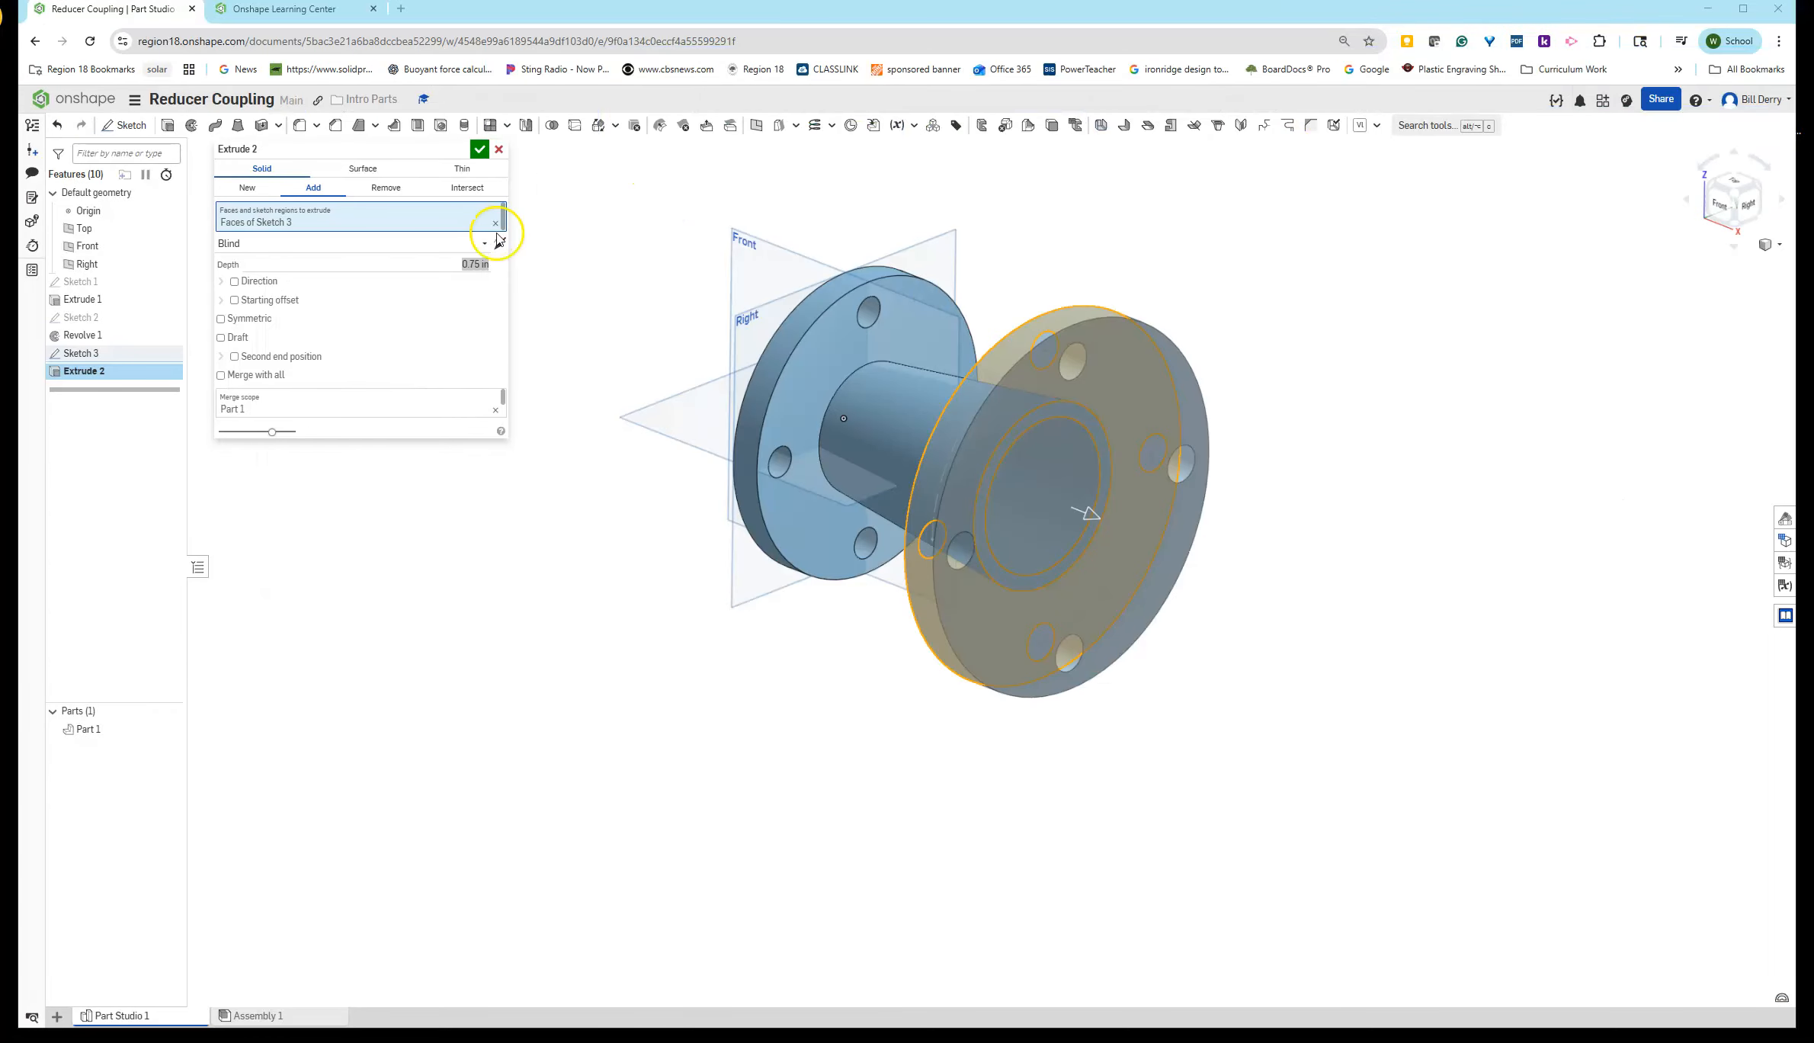
# - Confirm the 0.75 in extrude of the second flange, then reopen Sketch 3 and close it again
pyautogui.click(479, 150)
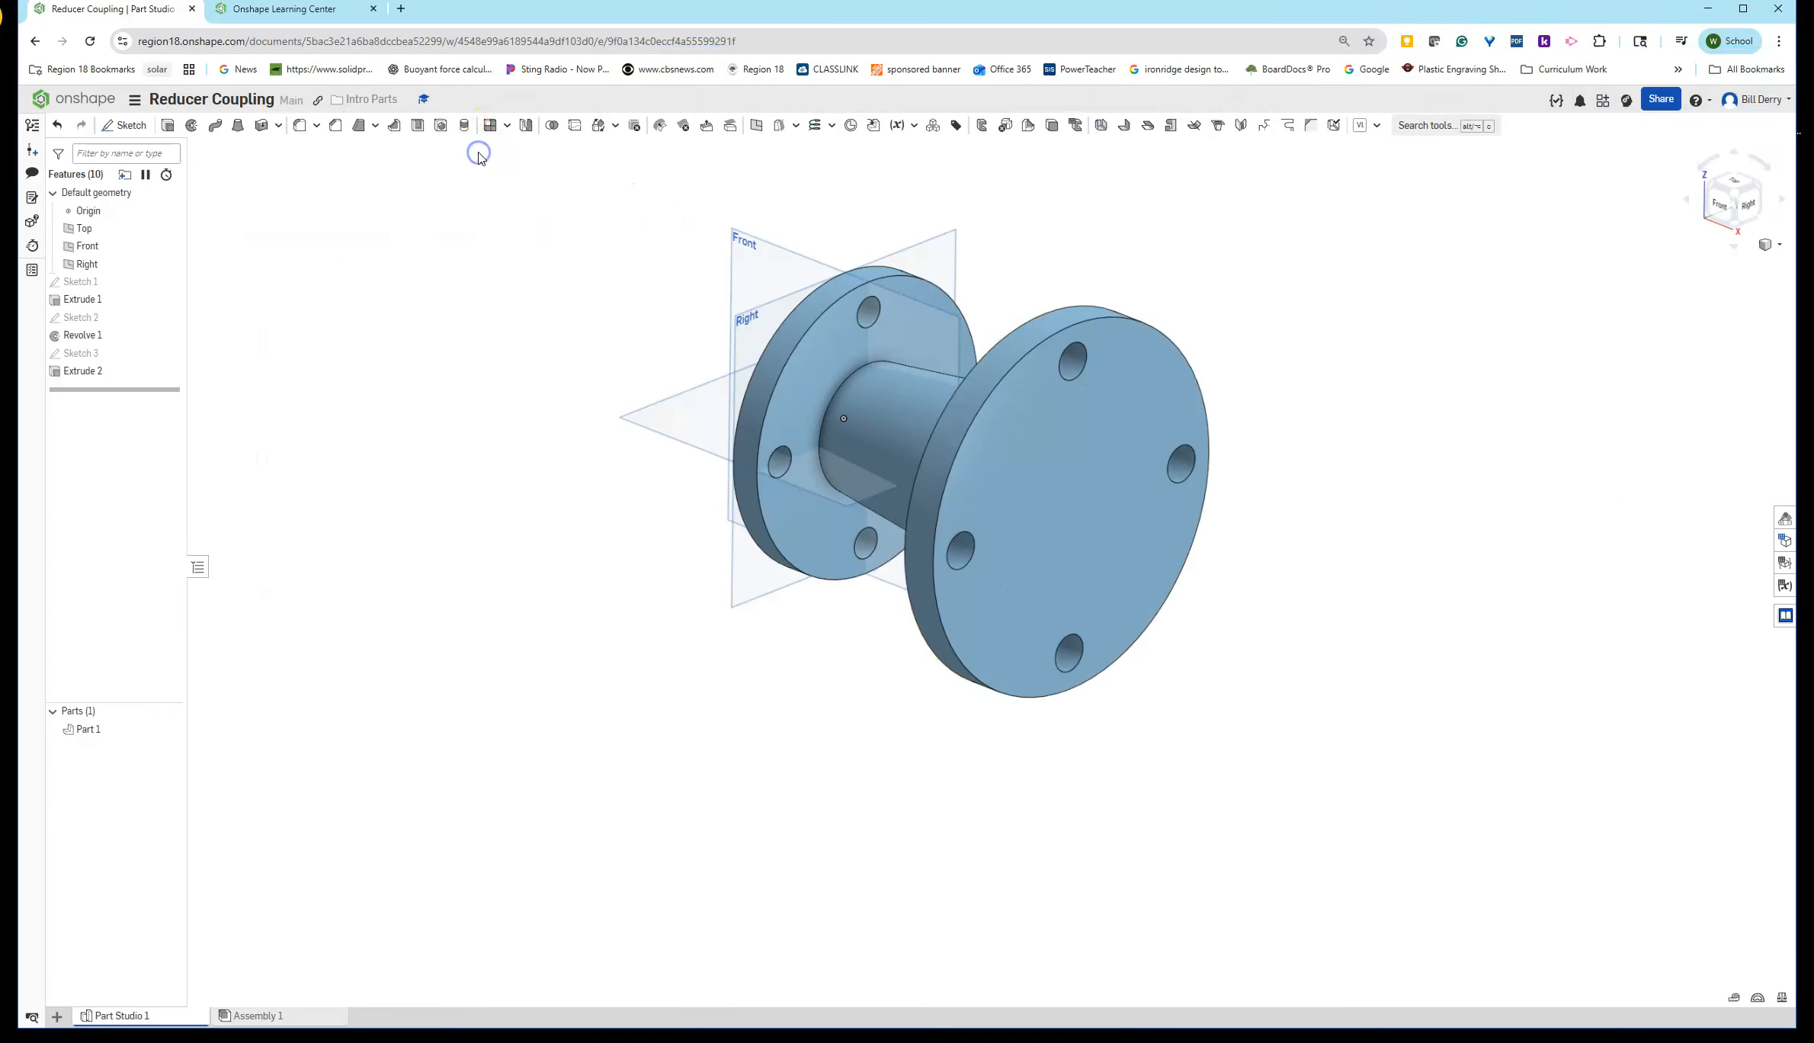
pyautogui.doubleClick(85, 354)
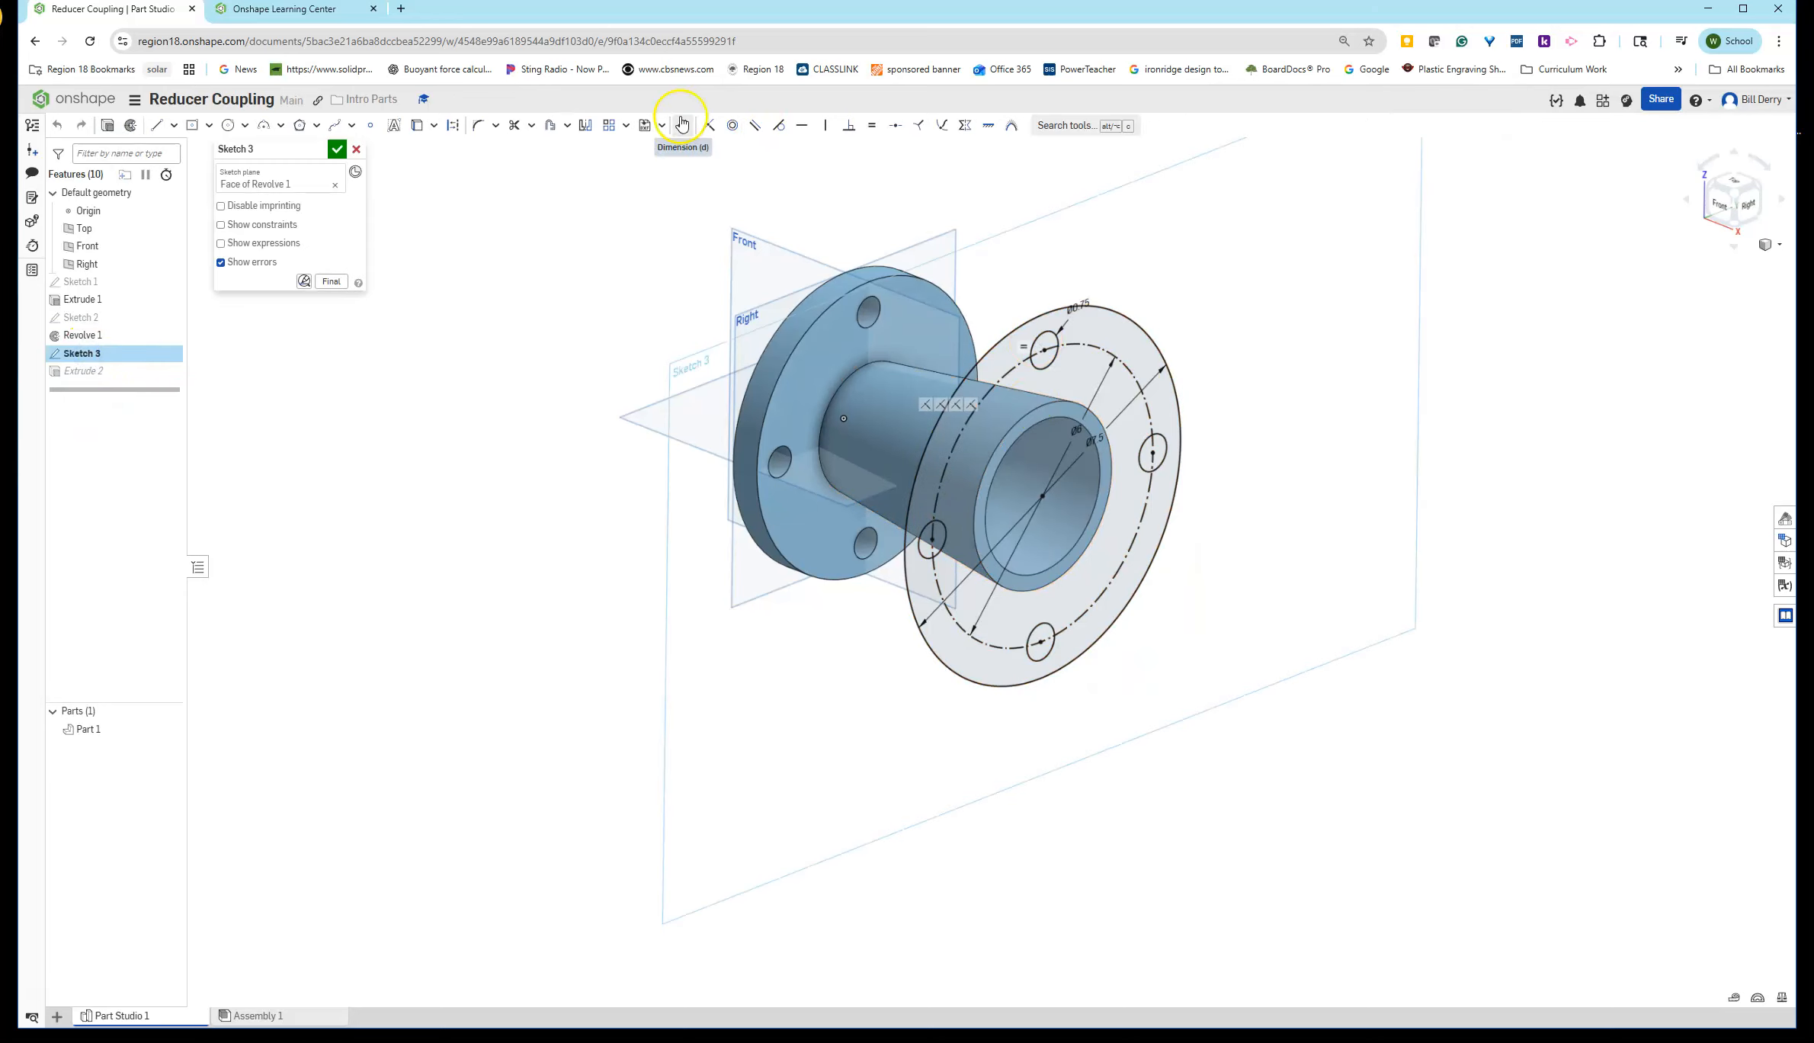
pyautogui.click(417, 125)
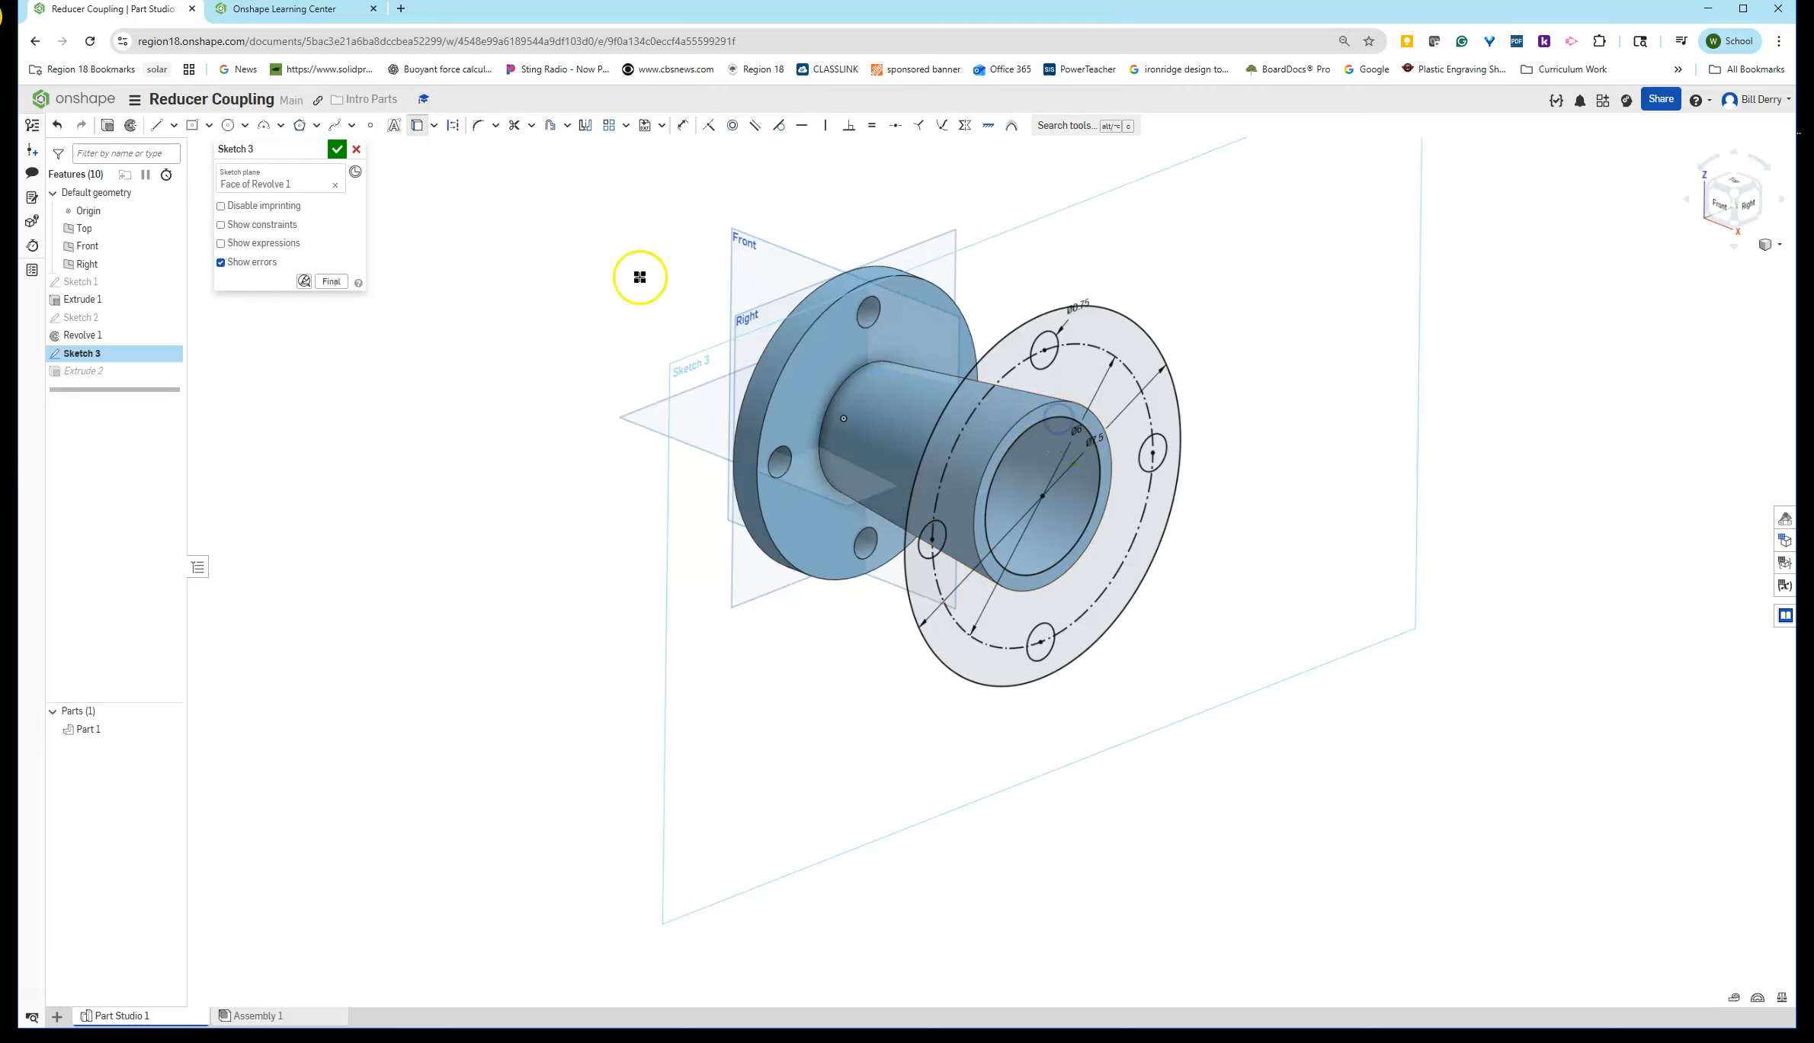
pyautogui.click(337, 149)
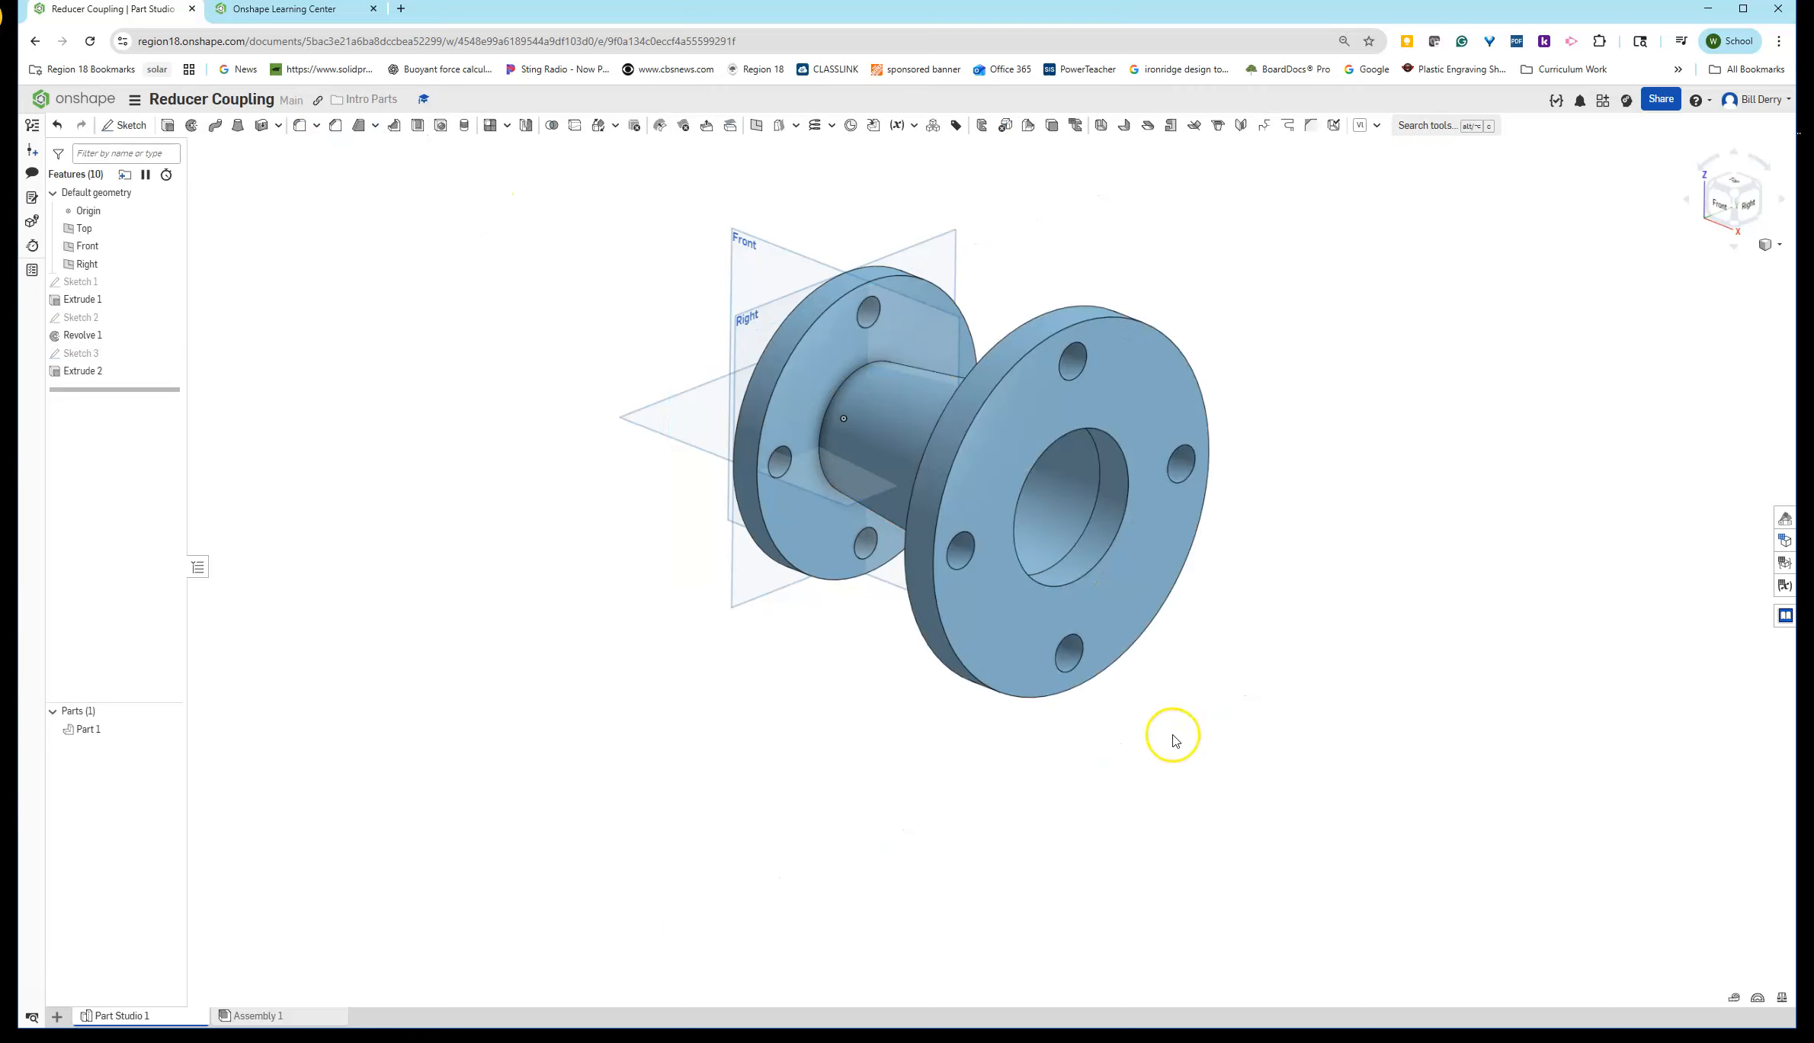
# - Rename the part to Reducer Coupling
pyautogui.scroll(3, 1166, 632)
pyautogui.moveTo(1167, 631); pyautogui.dragTo(1146, 543, button='right')
pyautogui.scroll(-4, 1093, 563)
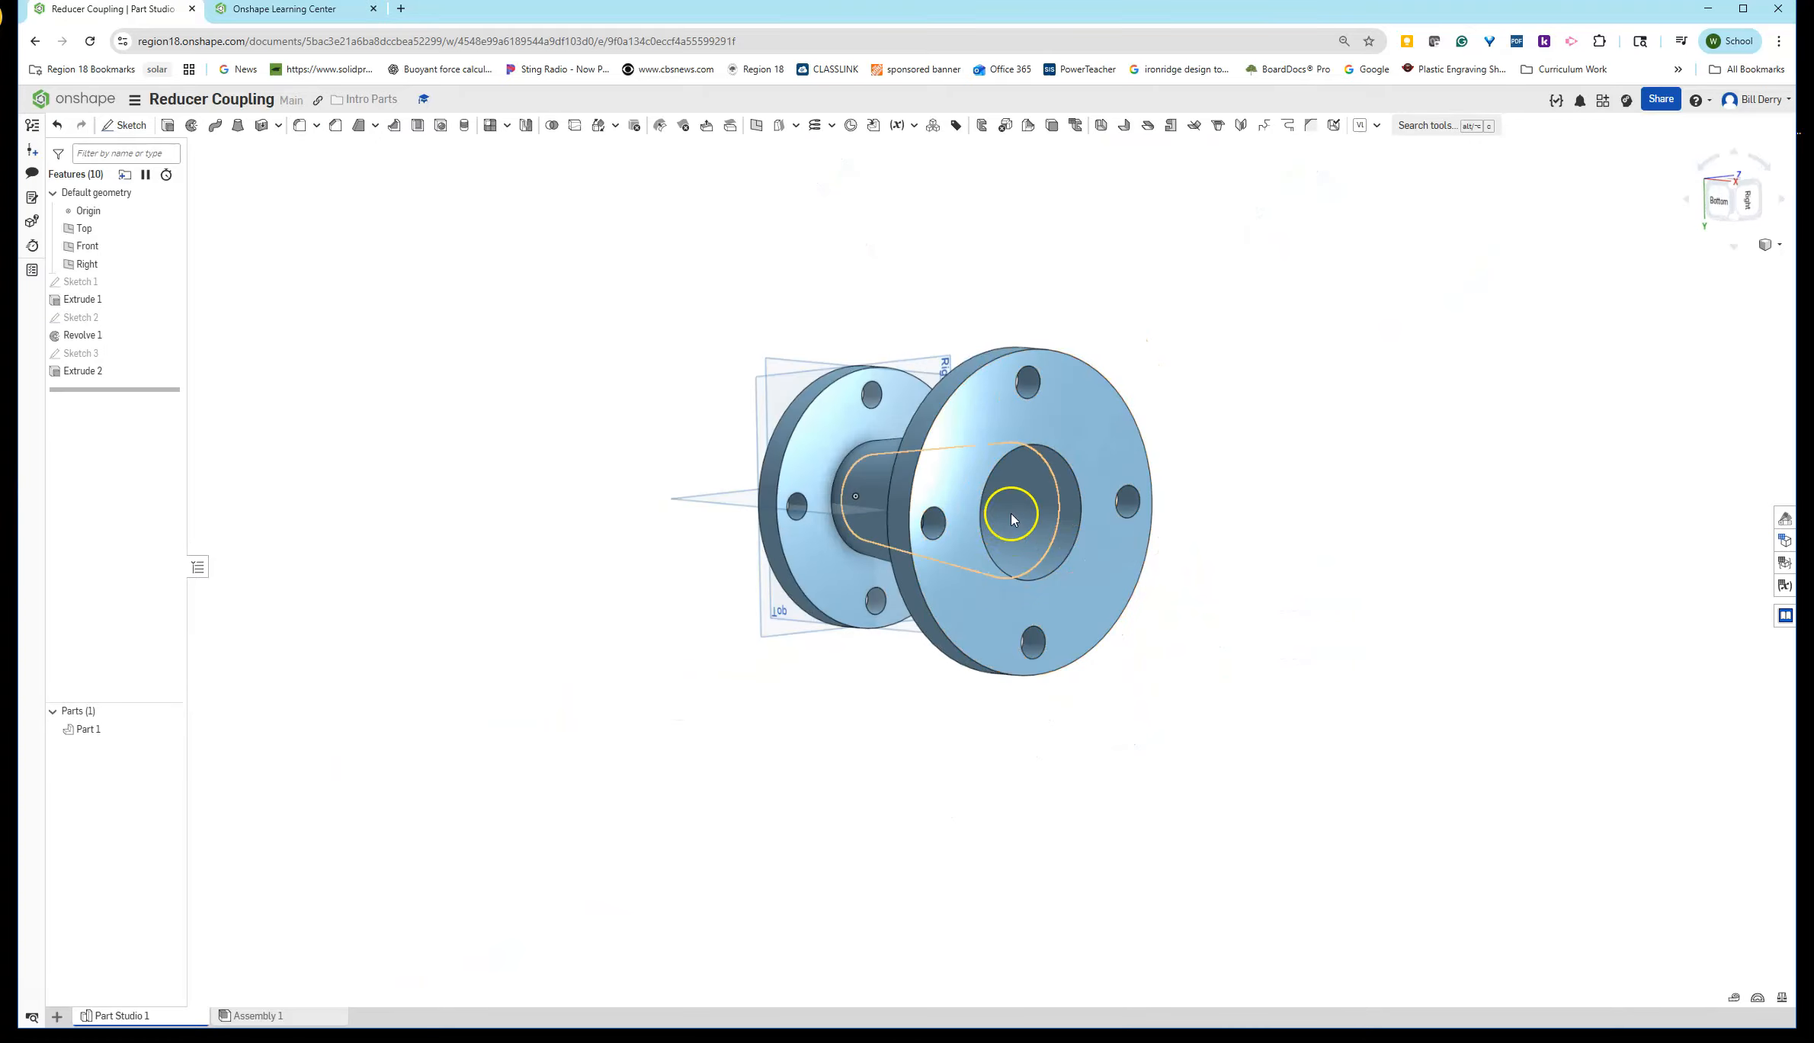
pyautogui.moveTo(1813, 99); pyautogui.dragTo(1813, 199)
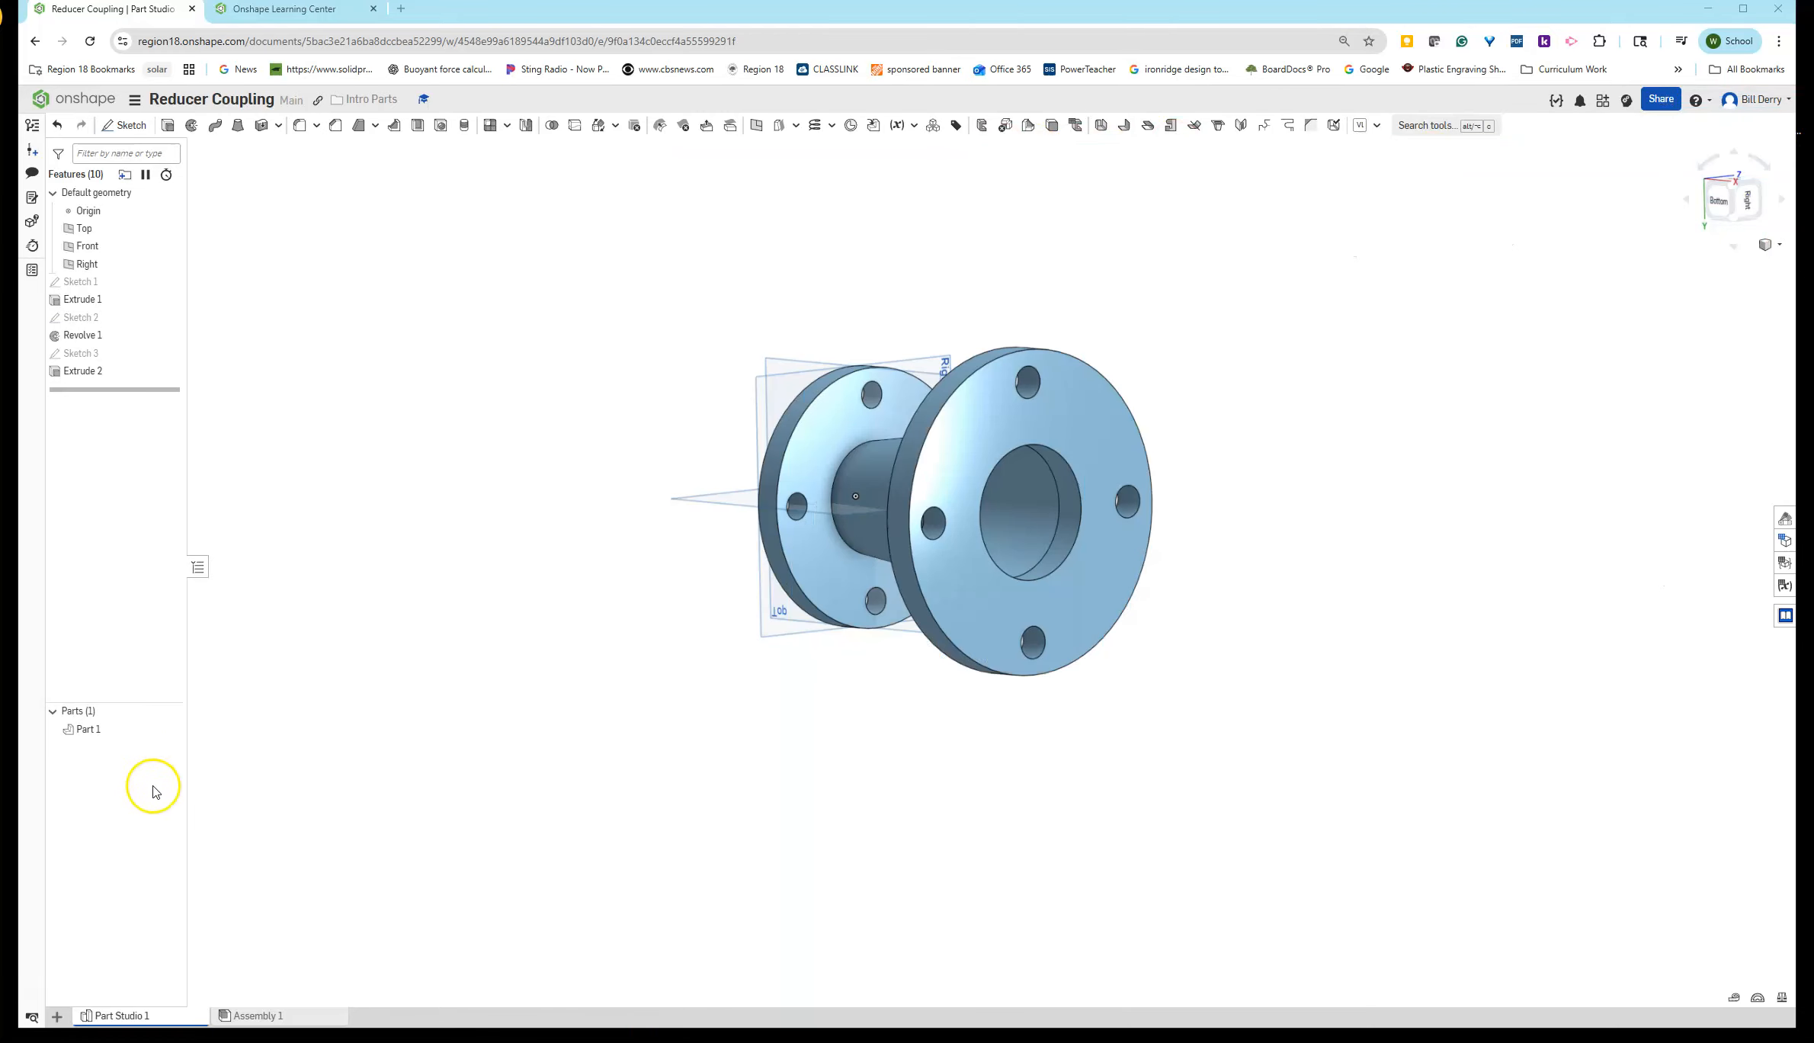
pyautogui.rightClick(89, 729)
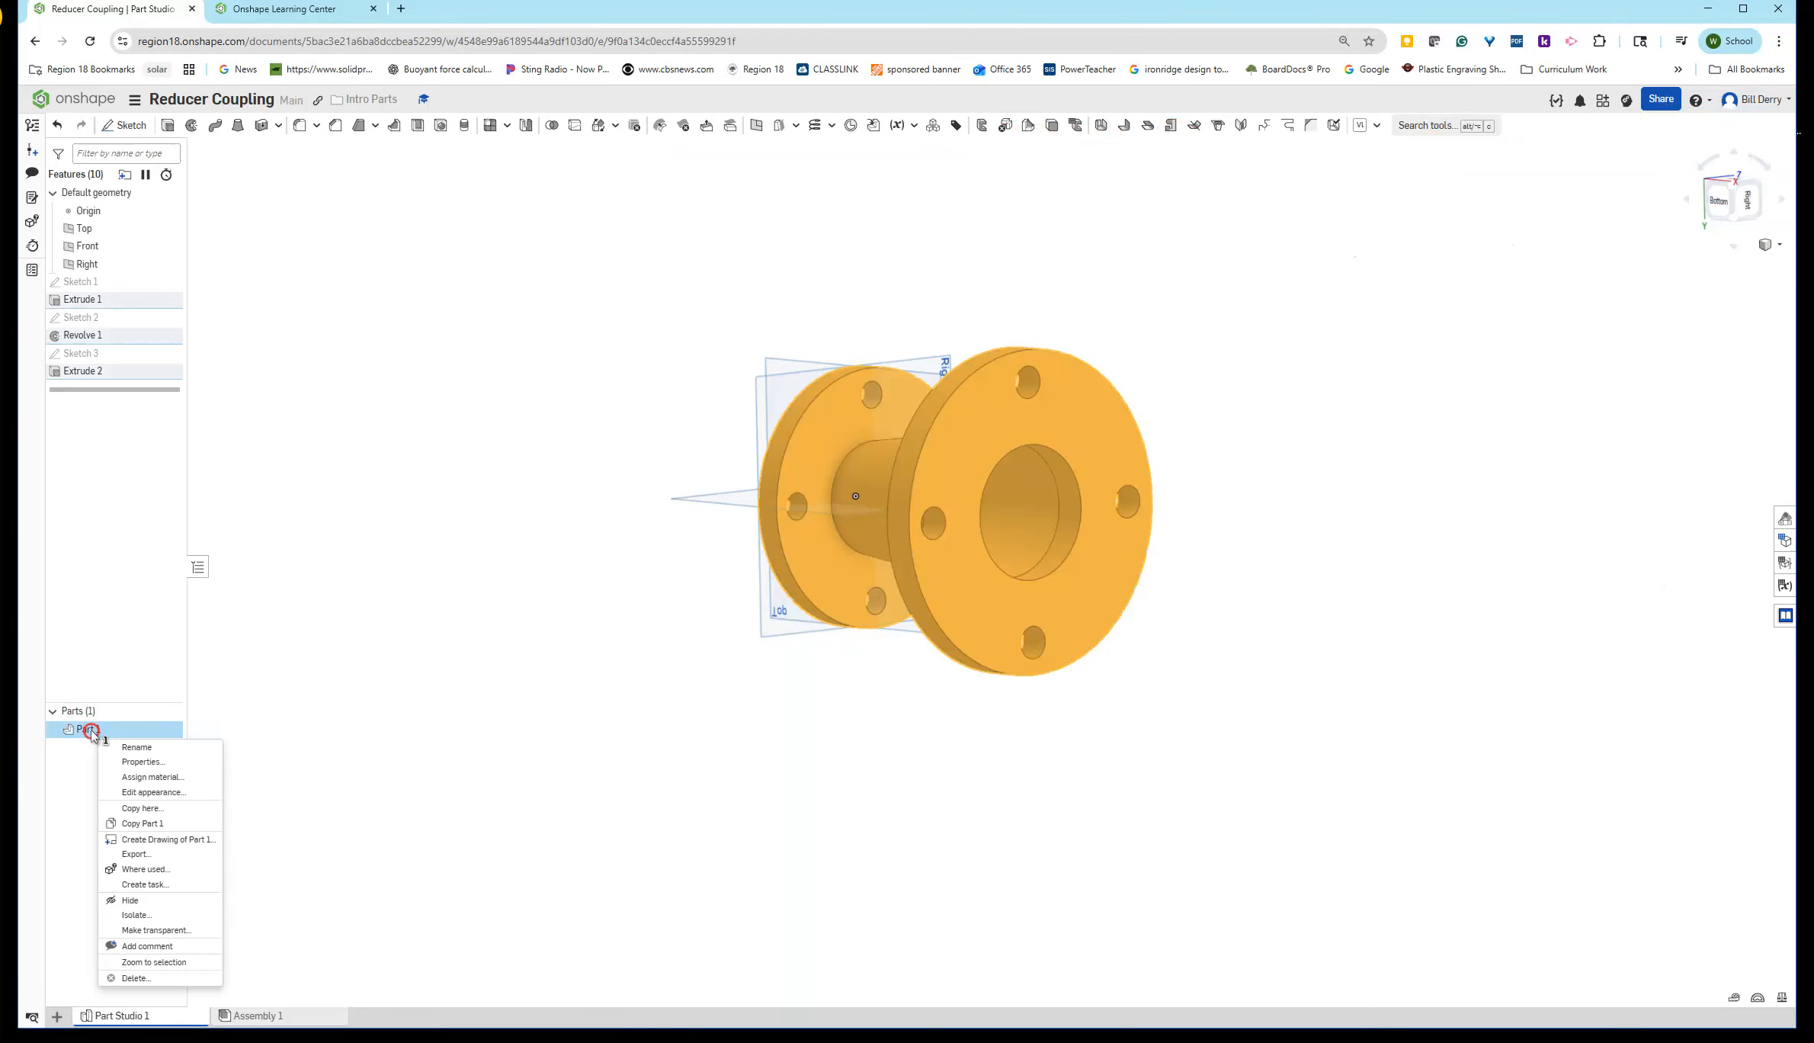
pyautogui.click(135, 747)
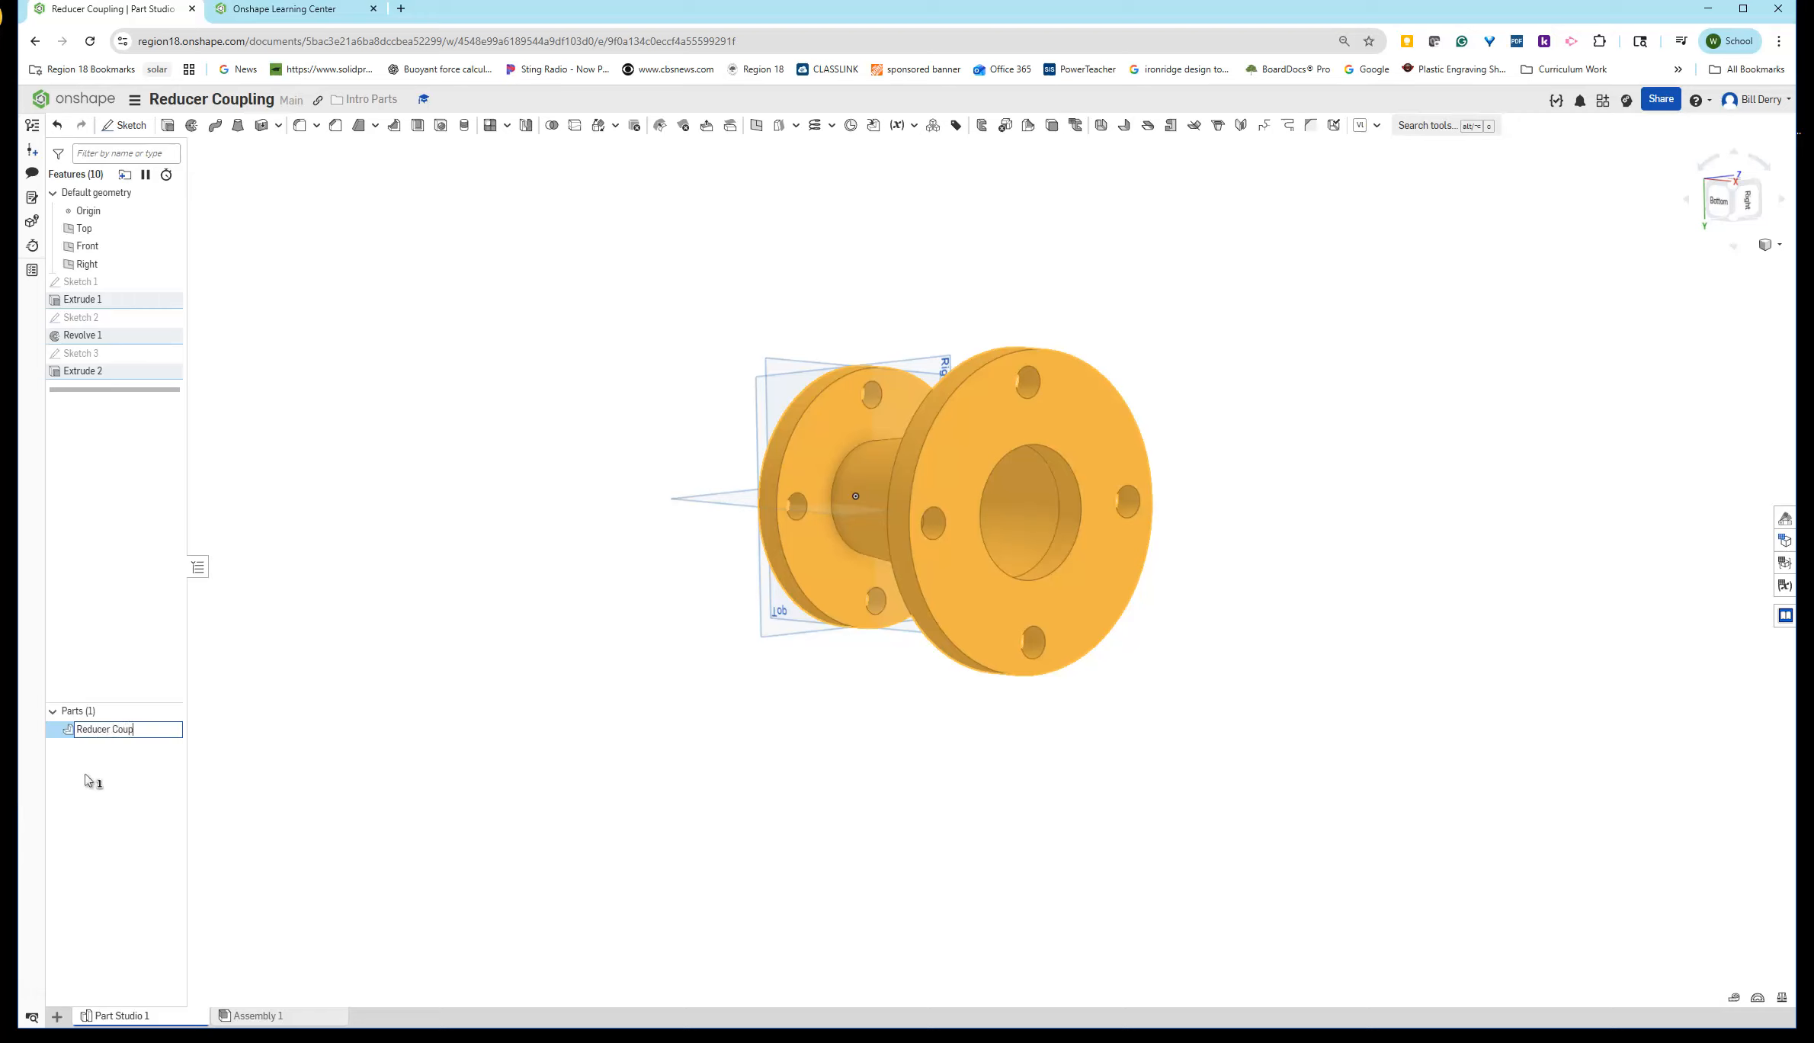
pyautogui.click(644, 515)
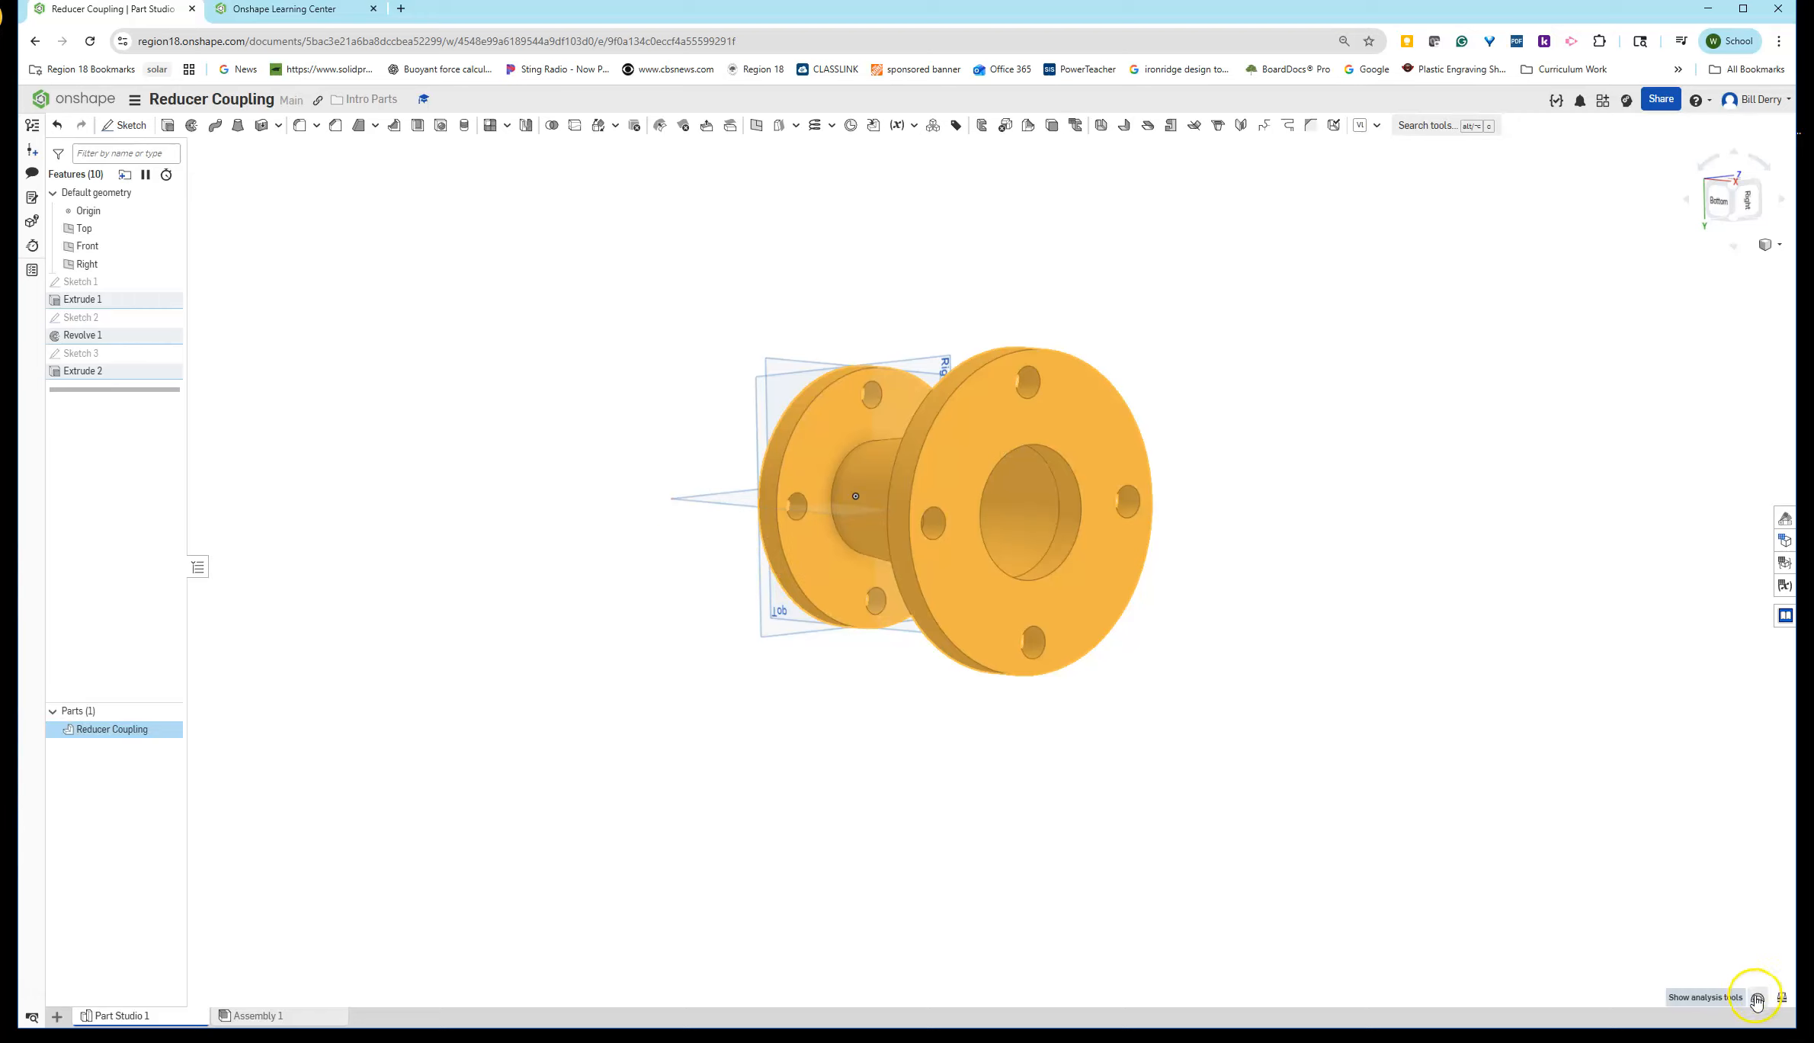
# - Display the Reducer Coupling's mass and section properties and compare them with the final exercise slide
pyautogui.click(1782, 998)
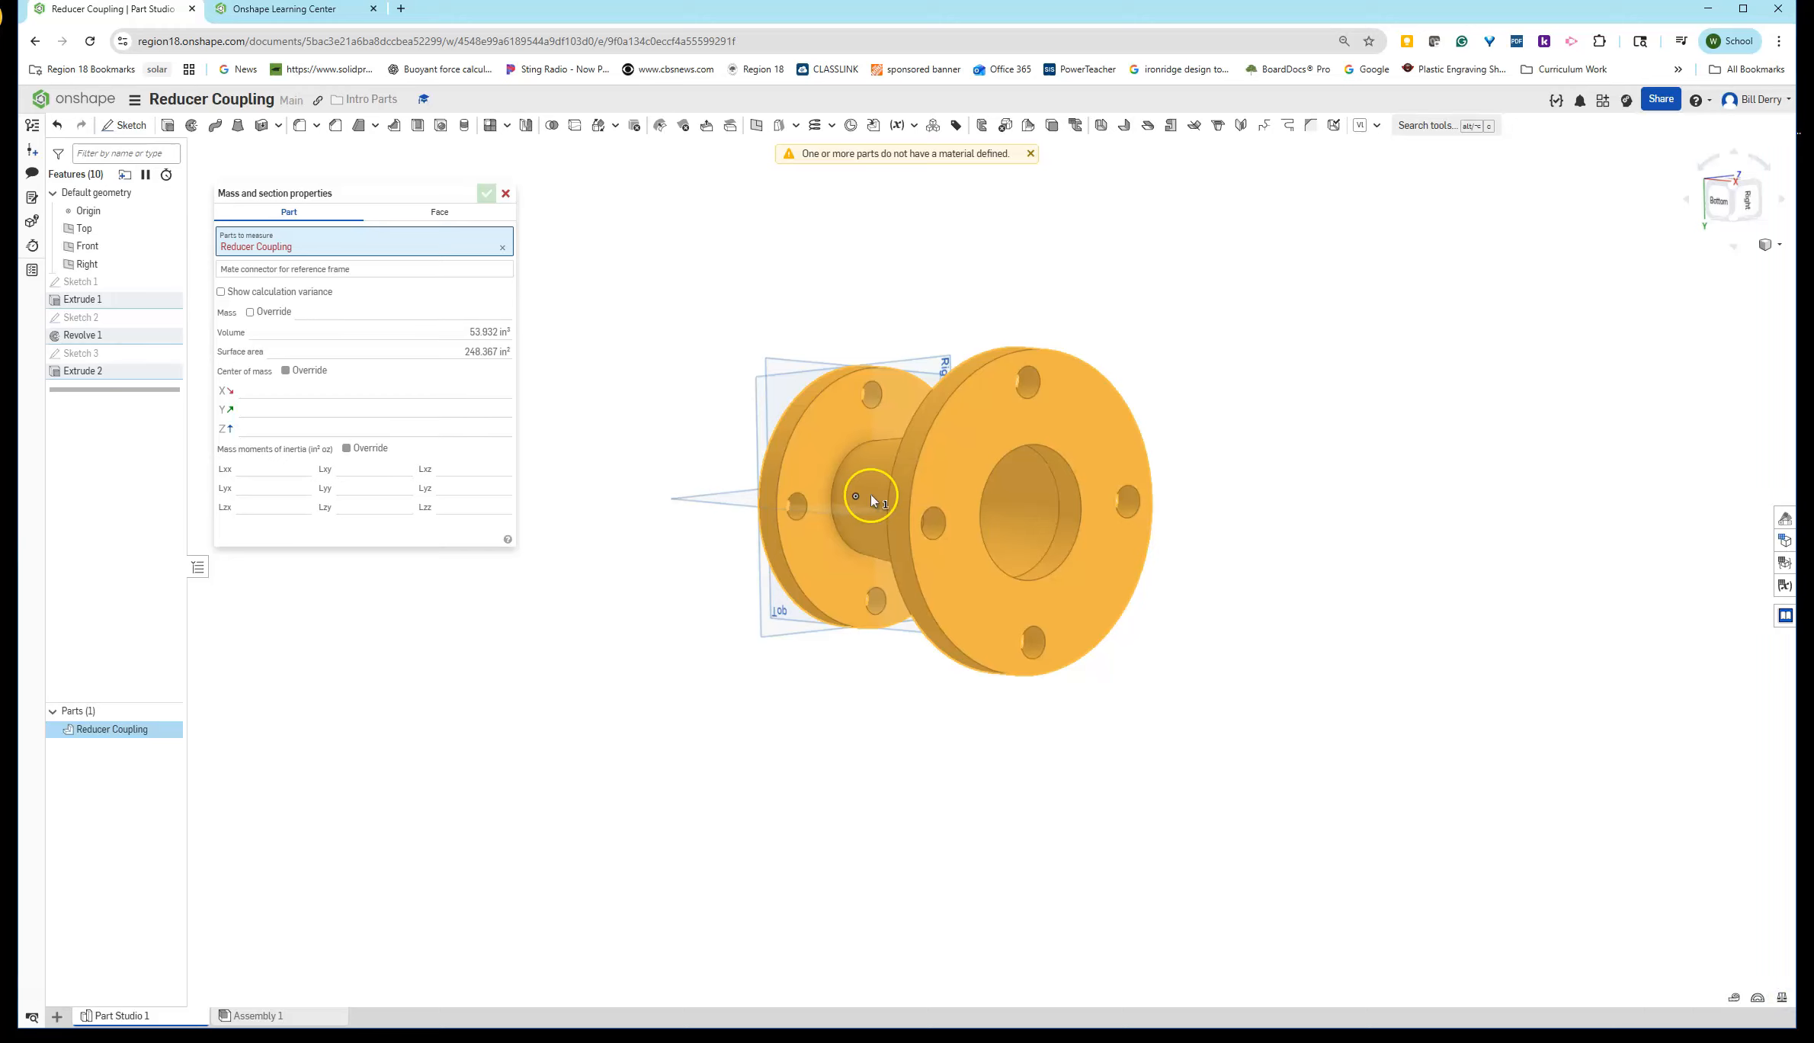
pyautogui.moveTo(489, 358)
pyautogui.moveTo(1812, 304); pyautogui.dragTo(715, 12)
pyautogui.click(1491, 355)
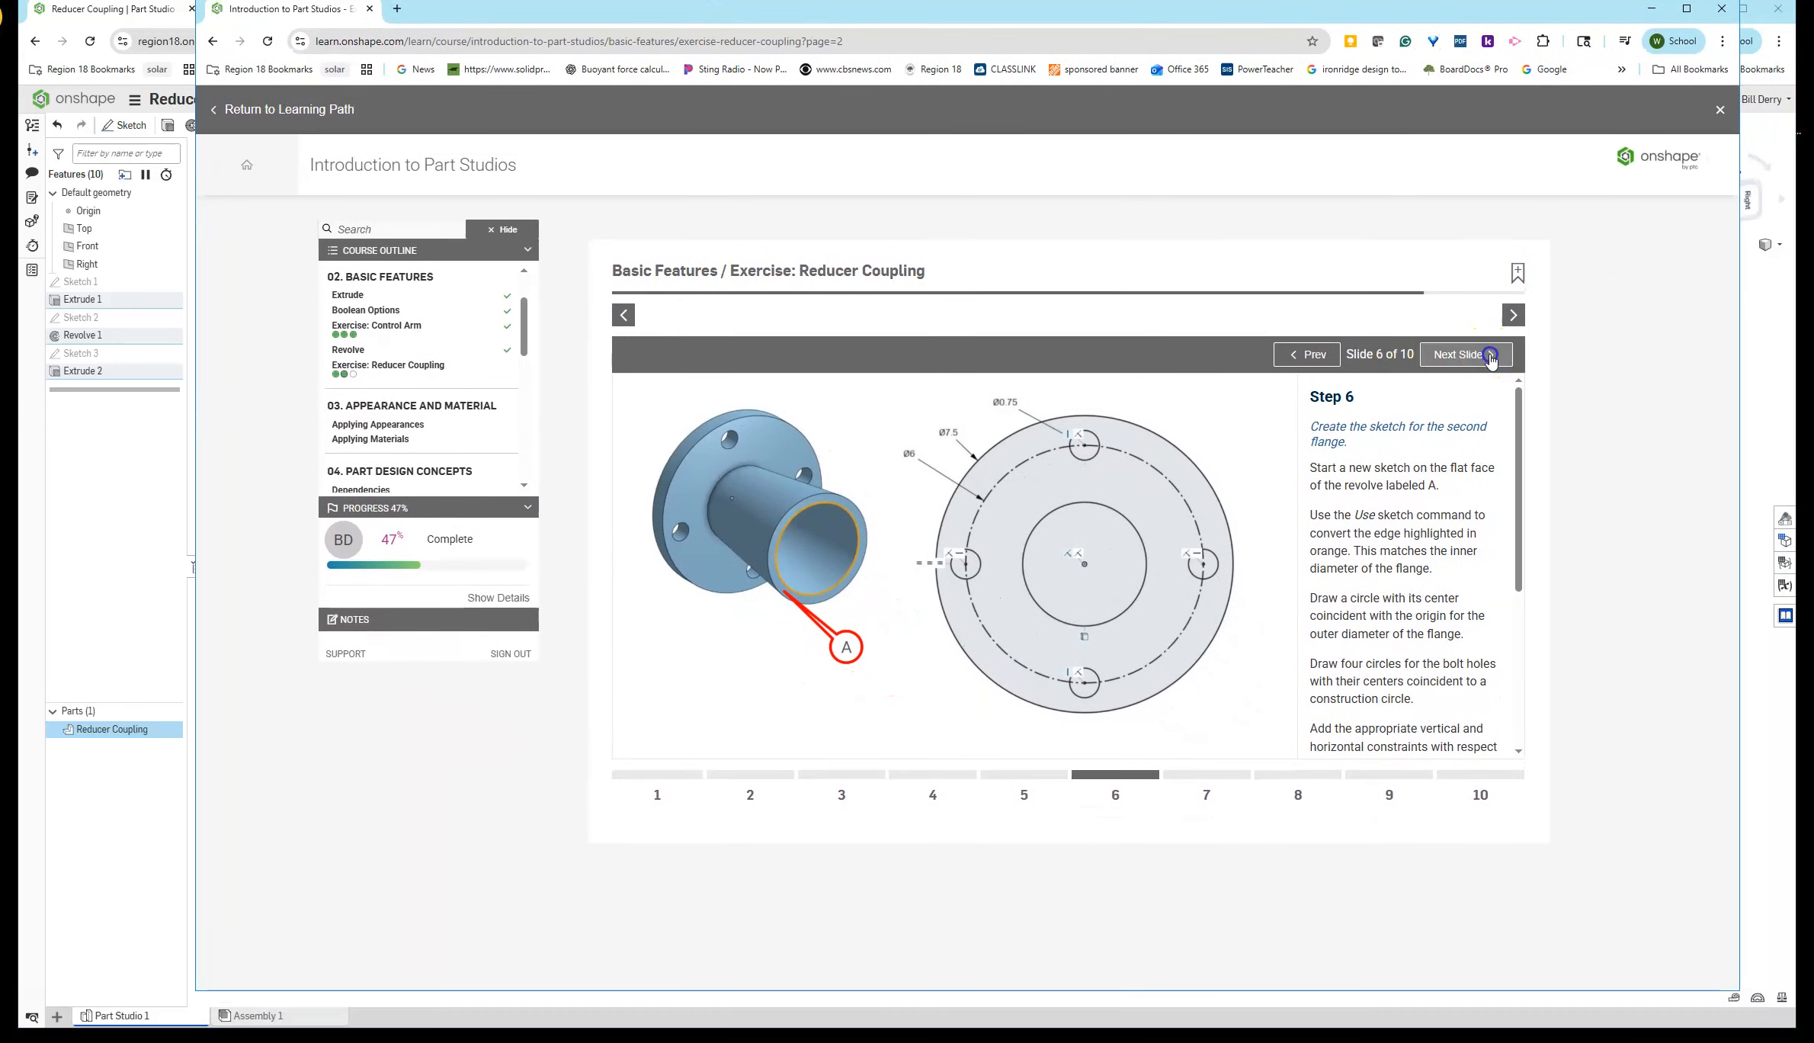
pyautogui.click(1490, 355)
pyautogui.click(1490, 355)
pyautogui.click(1490, 355)
pyautogui.click(1491, 355)
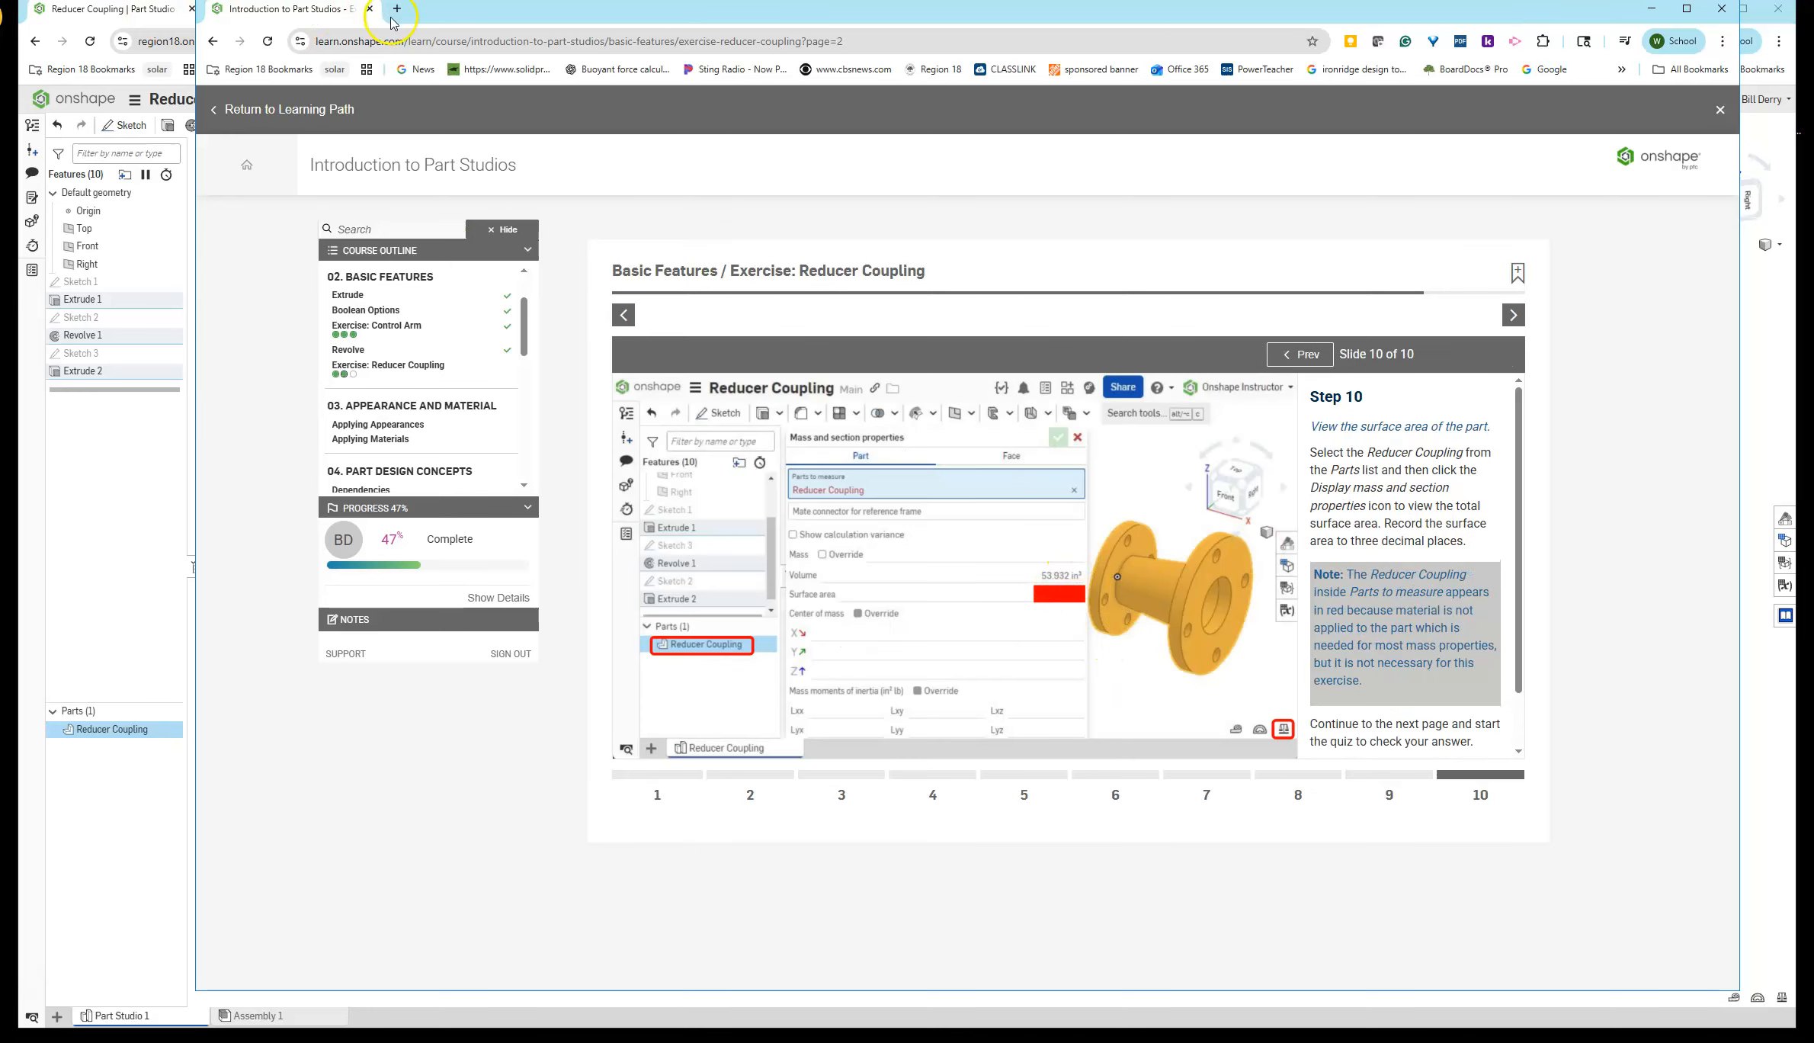
pyautogui.click(370, 9)
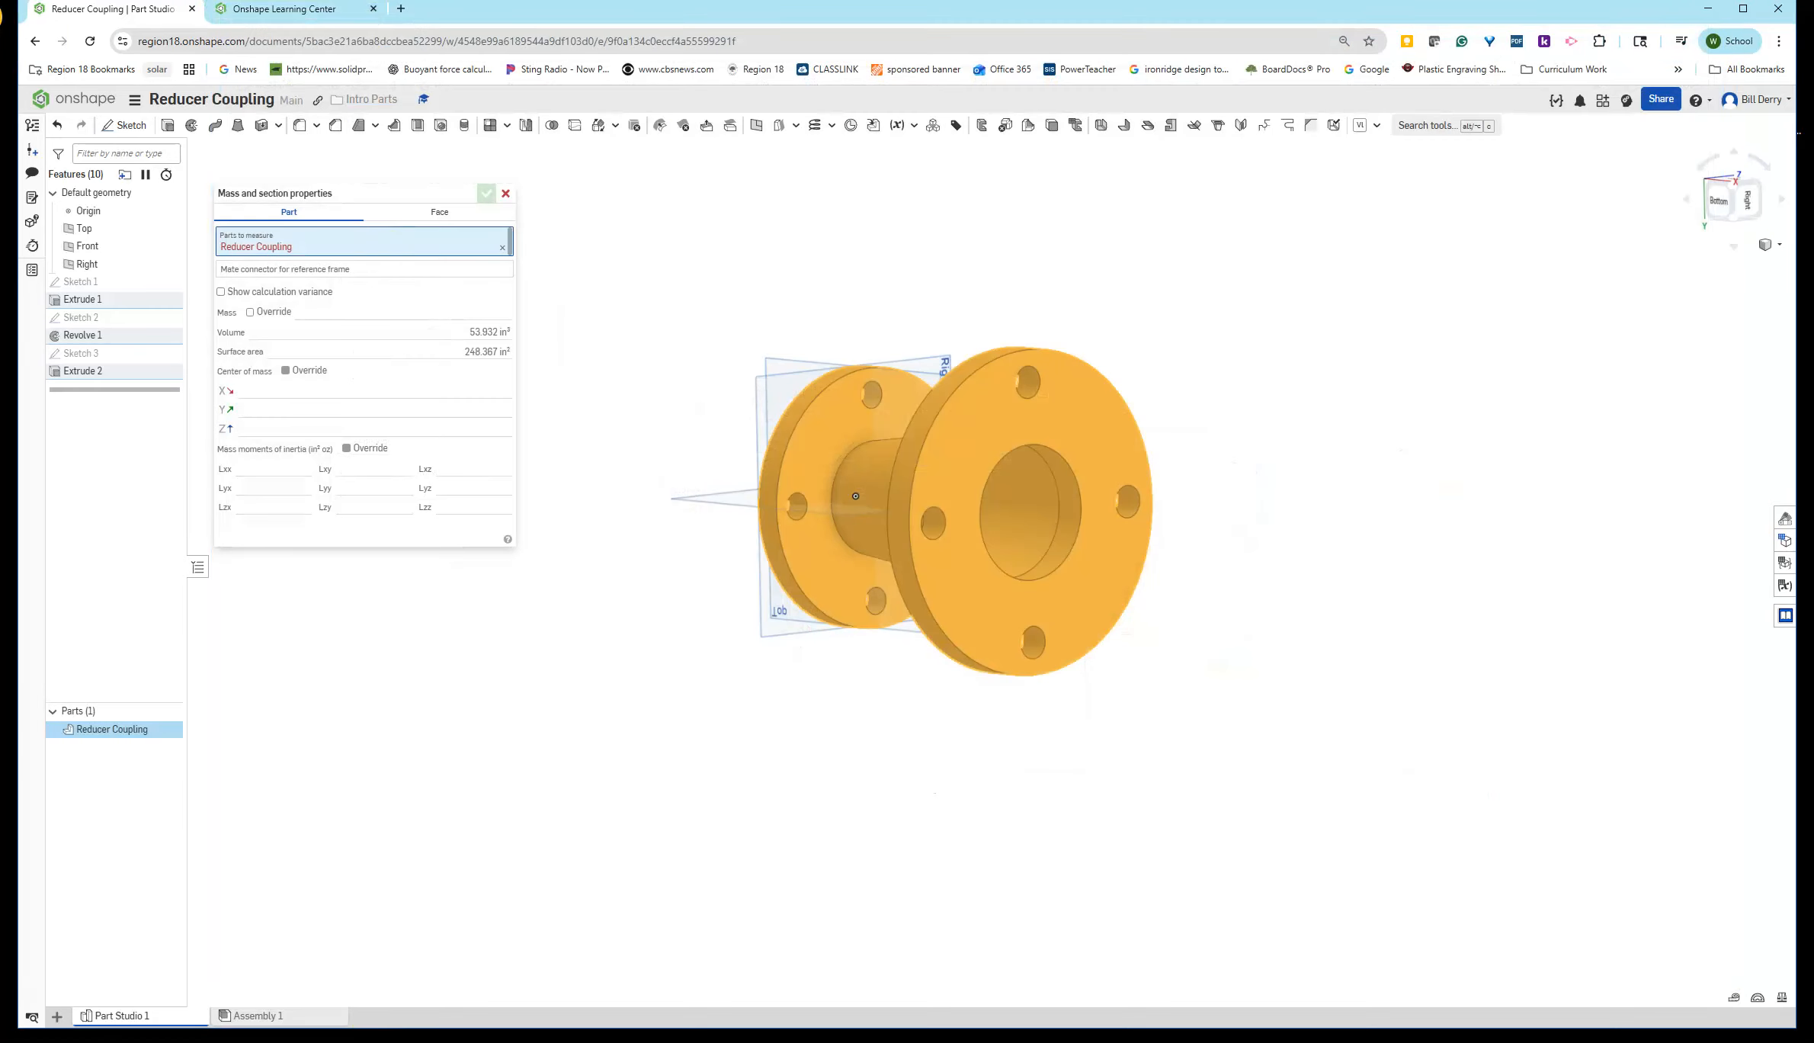